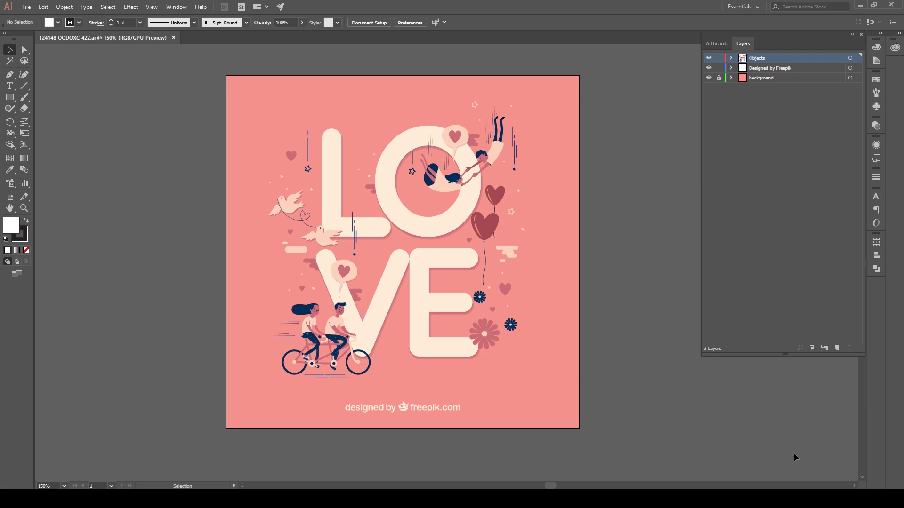
Step: Unlock the background layer and copy all the LOVE artwork into a new 1280×1280 px document
{"action": "left_click", "coordinate": [719, 78]}
{"action": "key", "text": "ctrl+a"}
{"action": "key", "text": "v"}
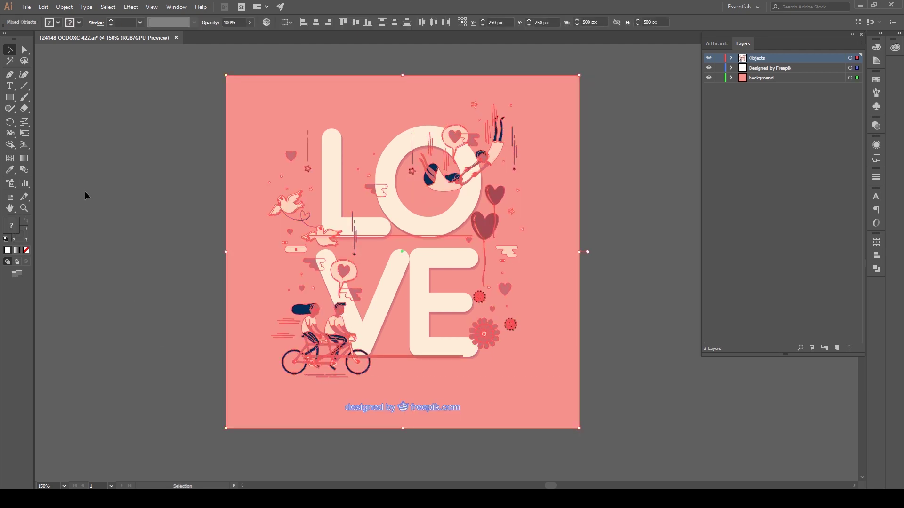
{"action": "left_click", "coordinate": [27, 7]}
{"action": "left_click", "coordinate": [41, 18]}
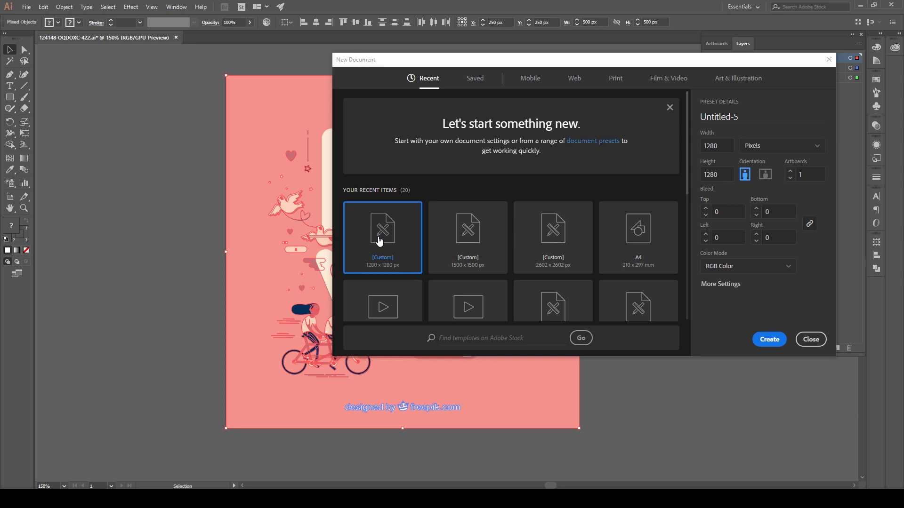
{"action": "left_click", "coordinate": [762, 340]}
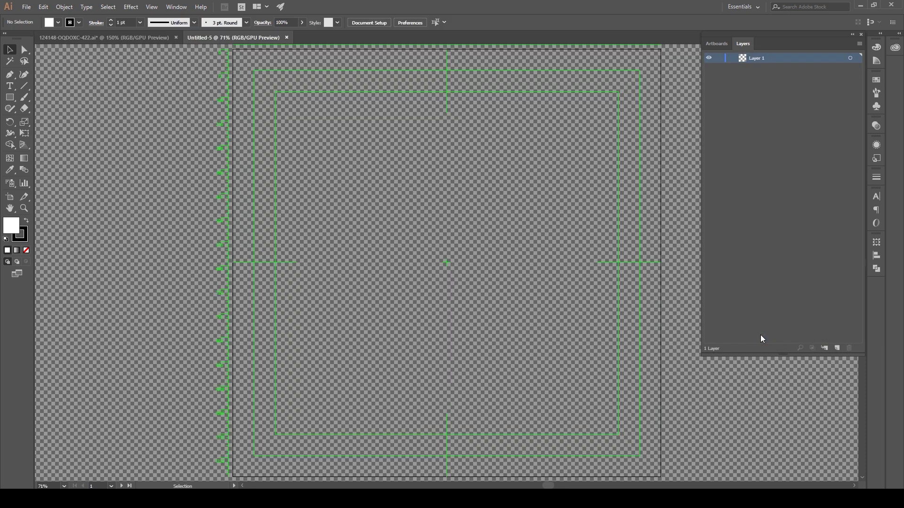
{"action": "key", "text": "ctrl+v"}
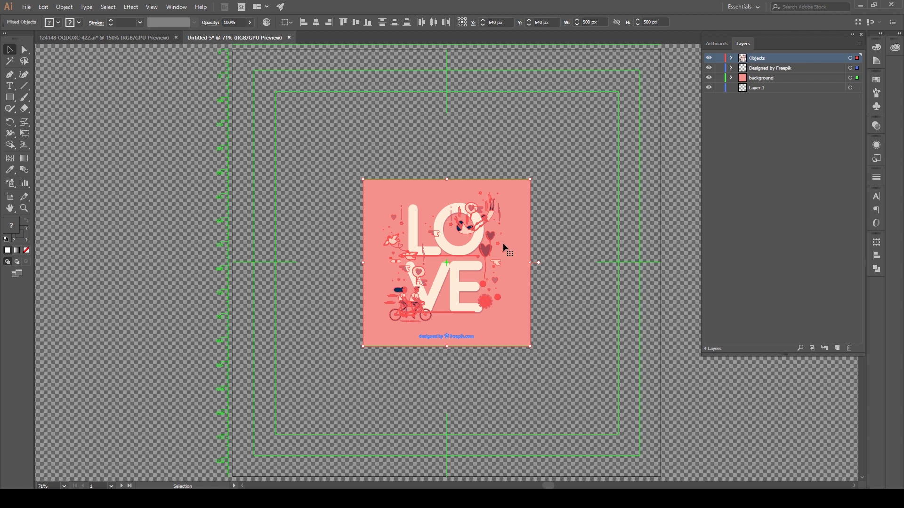
Step: Scale the pasted artwork uniformly to 256% so it fills the artboard, then deselect it
{"action": "double_click", "coordinate": [26, 124]}
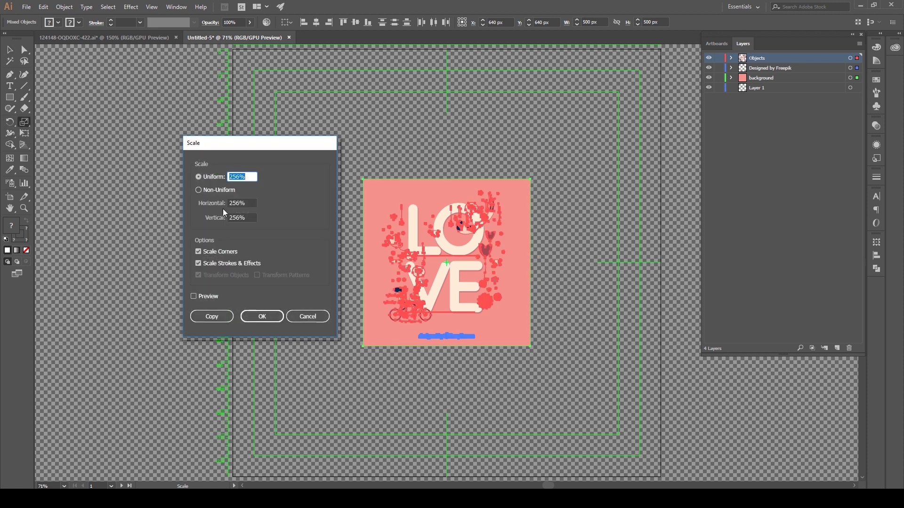
{"action": "left_click", "coordinate": [194, 297]}
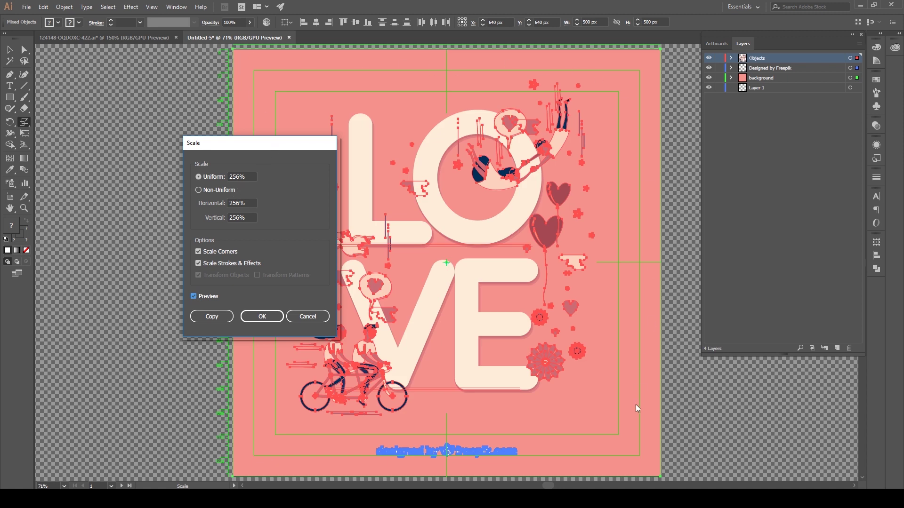
{"action": "left_click", "coordinate": [262, 317]}
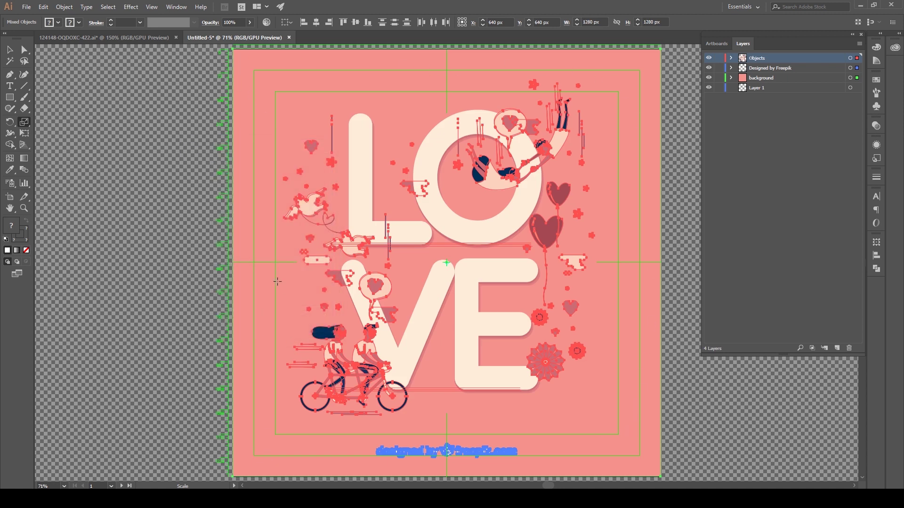
{"action": "key", "text": "v"}
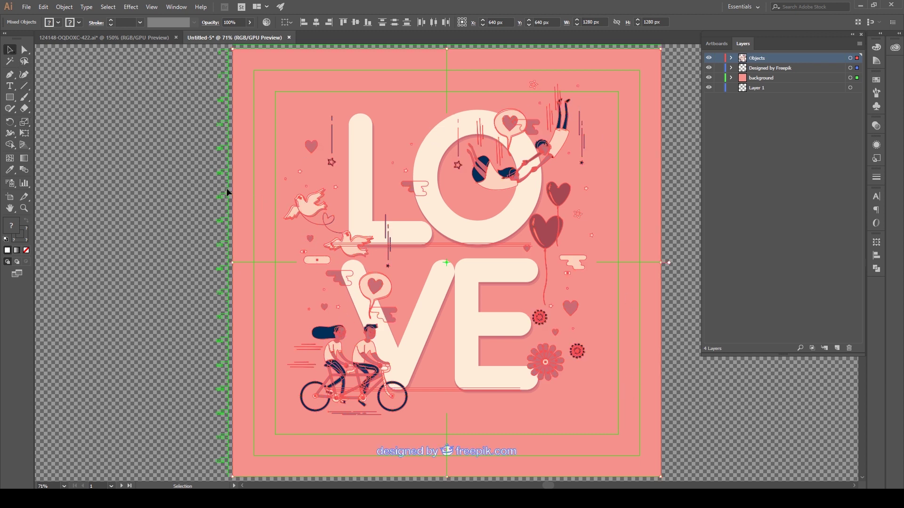
{"action": "left_click", "coordinate": [210, 189]}
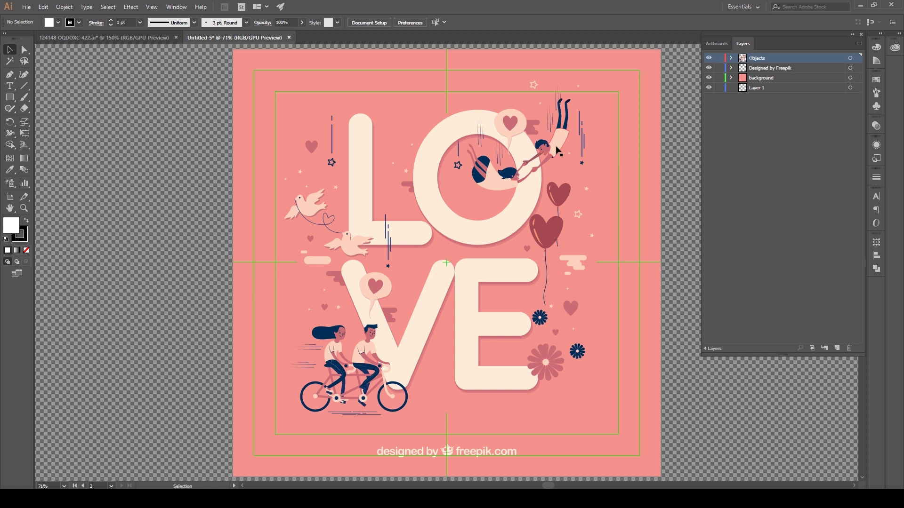
Step: Paste the flying couple group into a new blank document
{"action": "left_click", "coordinate": [556, 145]}
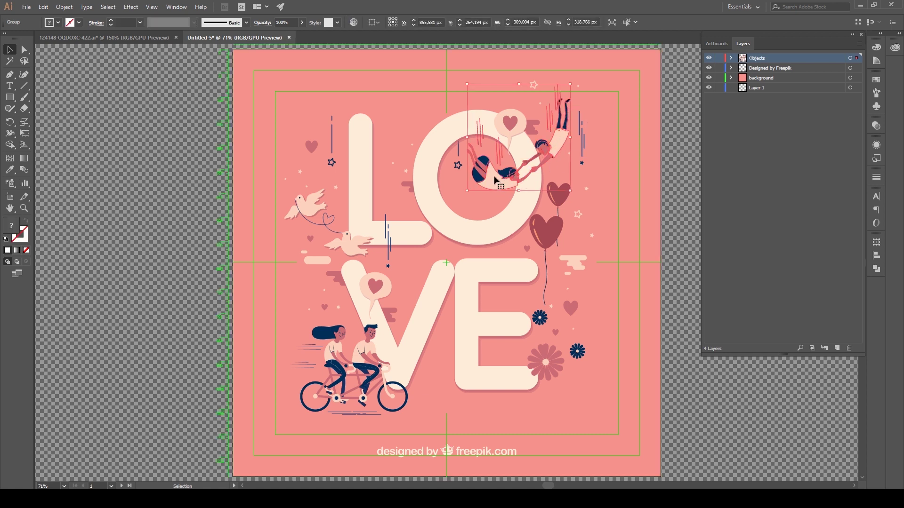
{"action": "left_click", "coordinate": [27, 7]}
{"action": "left_click", "coordinate": [32, 18]}
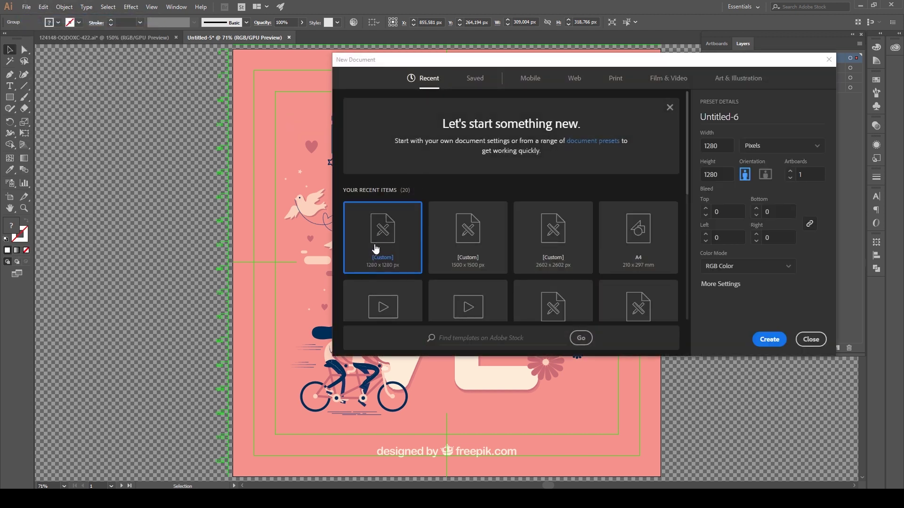
{"action": "left_click", "coordinate": [757, 341]}
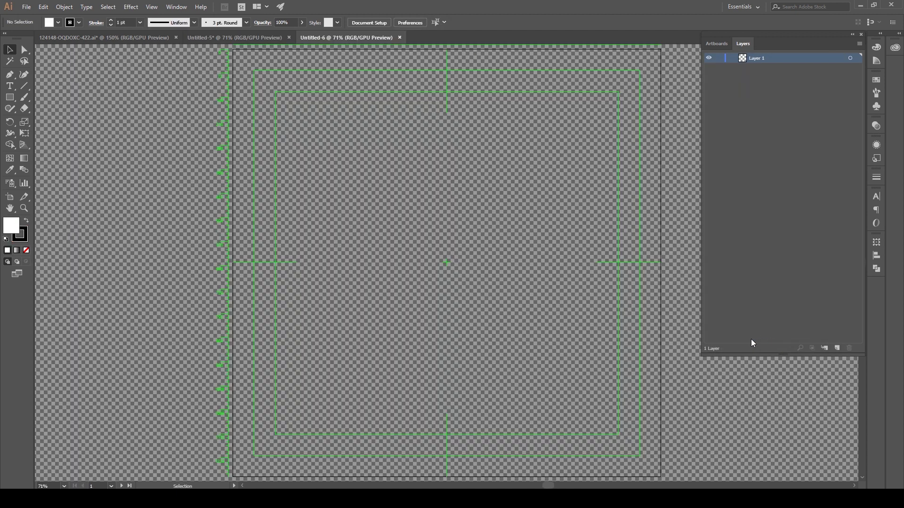
{"action": "key", "text": "ctrl+v"}
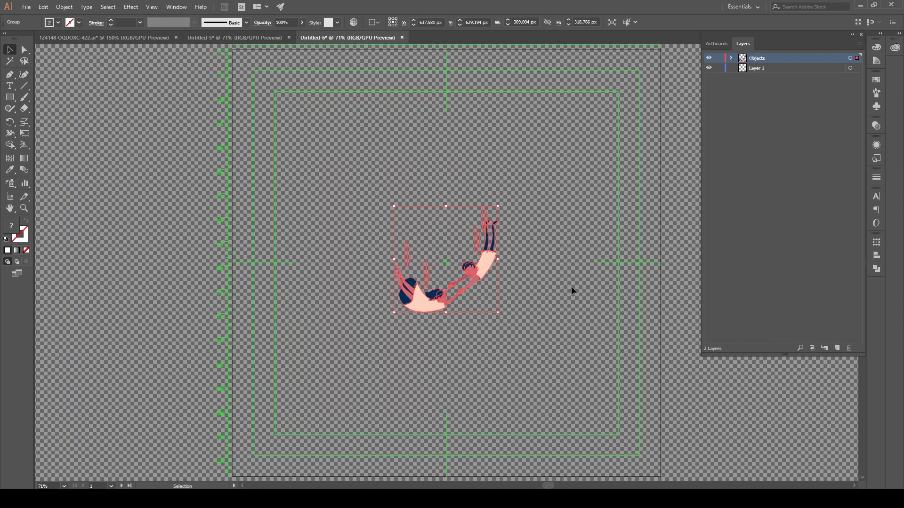
Step: Save the document as characters.ai and release the couple's parts onto separate layers
{"action": "left_click", "coordinate": [26, 7]}
{"action": "left_click", "coordinate": [46, 95]}
{"action": "type", "text": "characters"}
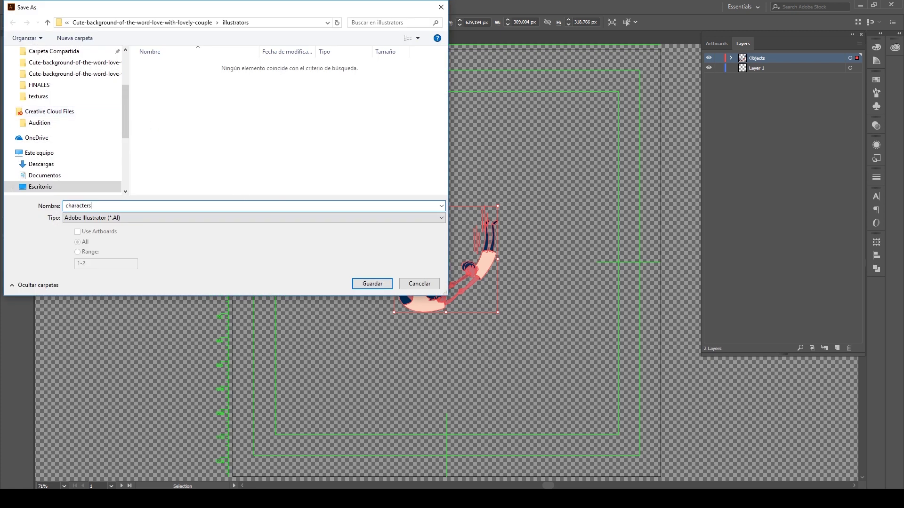
{"action": "left_click", "coordinate": [356, 285]}
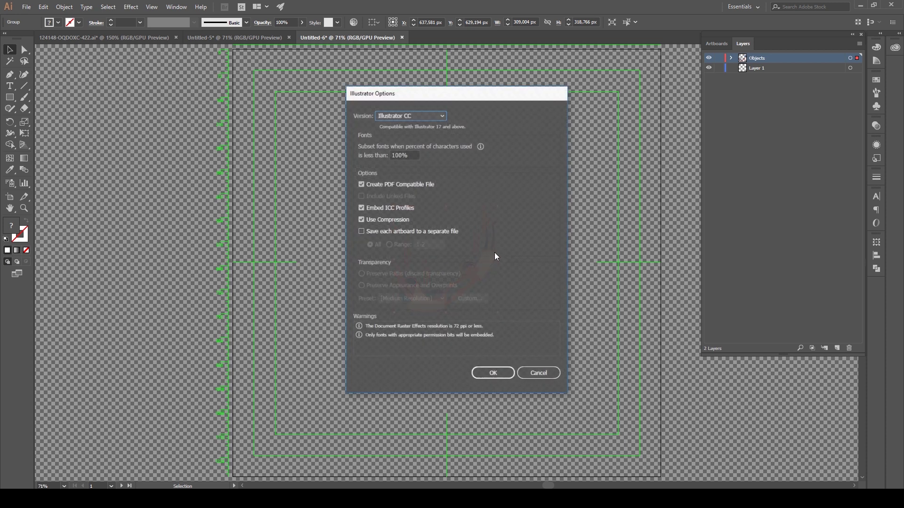
{"action": "left_click", "coordinate": [490, 374]}
{"action": "left_click", "coordinate": [731, 58]}
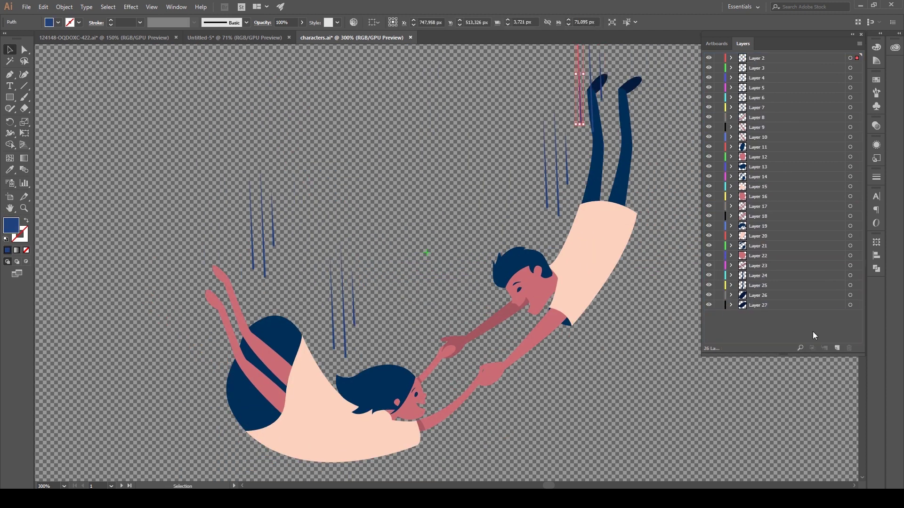
Step: Rename layers line1–line3, lines2–lines4, g_arm r, g_leg l/r, skirt, ear, g_hair, g_eye; save and switch documents
{"action": "type", "text": "line1\tline2\tline3\tlines2\tlines3\tlines4\tg_arm r\tg_leg l\tg_leg r\tskirt\tear\tg_hair\tg_eye eyebrow\tg_body\tg_head\tg_arm l\tb_arm l\tb_hair\tb_body\tb_eye eyebrow\tb_head\tb_arm r\tb_leg r\tb_leg l\tb_foot r\tb_foot l"}
{"action": "key", "text": "Return"}
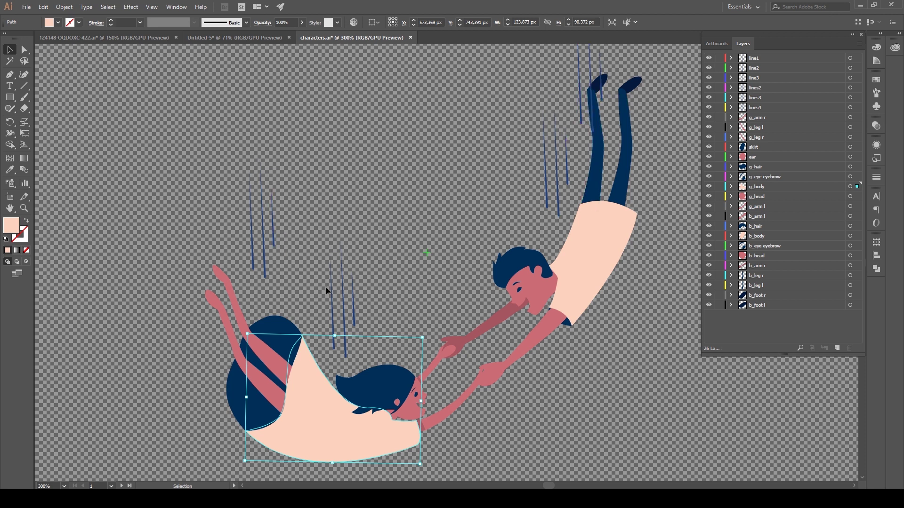
{"action": "left_click", "coordinate": [857, 59]}
{"action": "left_click", "coordinate": [858, 68]}
{"action": "left_click", "coordinate": [858, 78]}
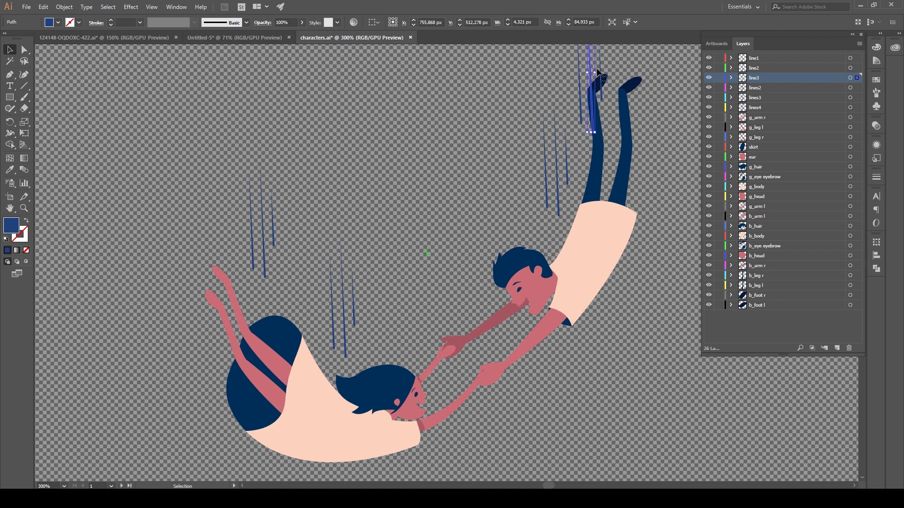
{"action": "left_click", "coordinate": [856, 88]}
{"action": "left_click", "coordinate": [856, 97]}
{"action": "left_click", "coordinate": [855, 107]}
{"action": "key", "text": "ctrl+s"}
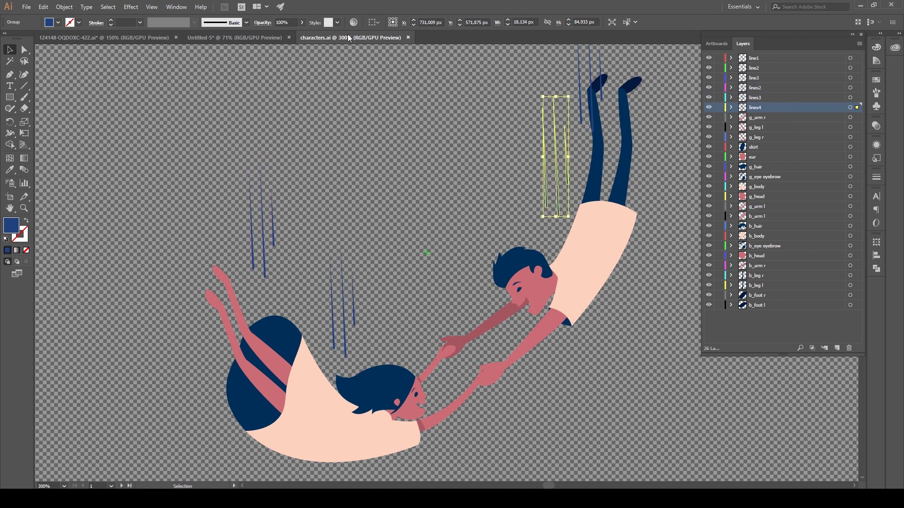
{"action": "left_click", "coordinate": [239, 41]}
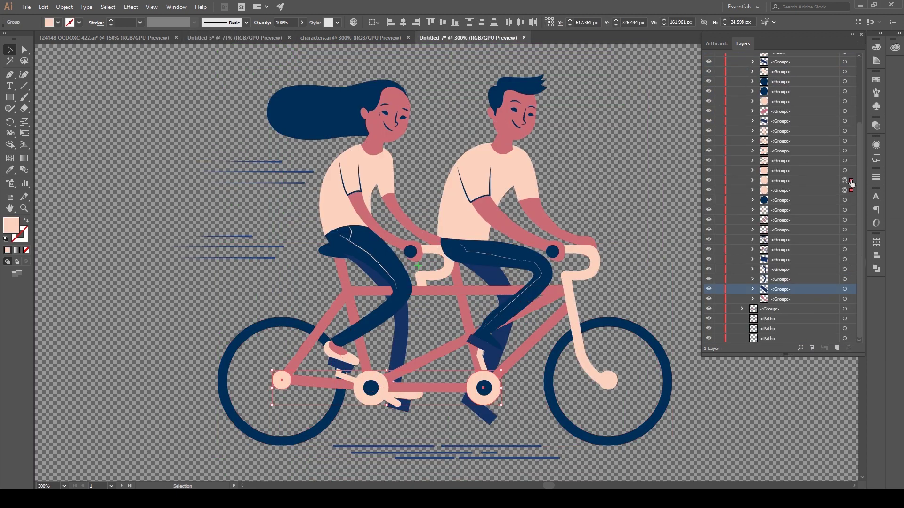
Step: Select the small peach part near the bike pedal in the Layers panel
{"action": "left_click", "coordinate": [851, 188]}
{"action": "scroll", "coordinate": [801, 212], "scroll_direction": "down", "scroll_amount": 3}
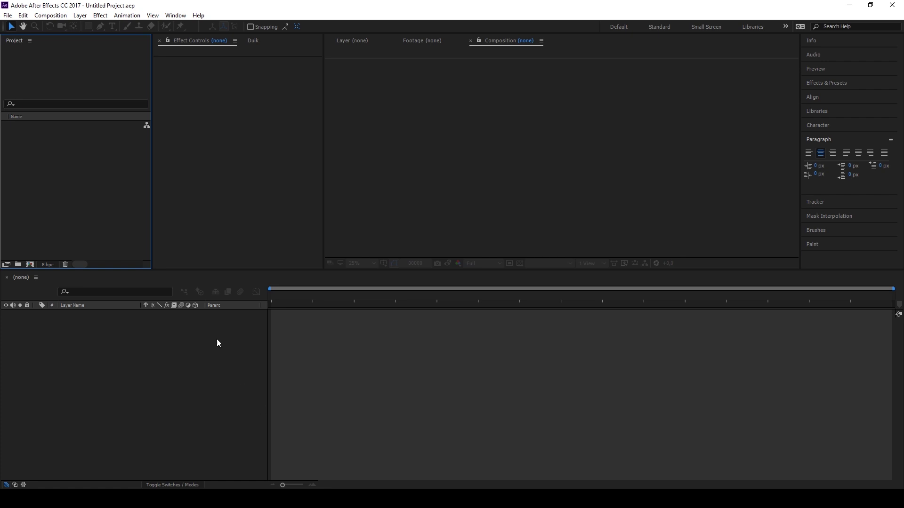
Step: Import all the Illustrator files, from balloons onward, as Composition – Retain Layer Sizes
{"action": "left_click", "coordinate": [7, 15]}
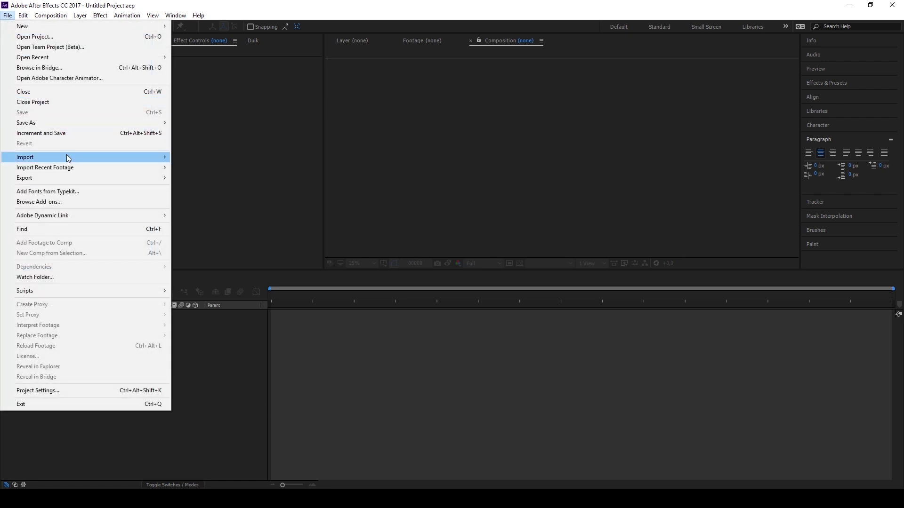
{"action": "mouse_move", "coordinate": [67, 159]}
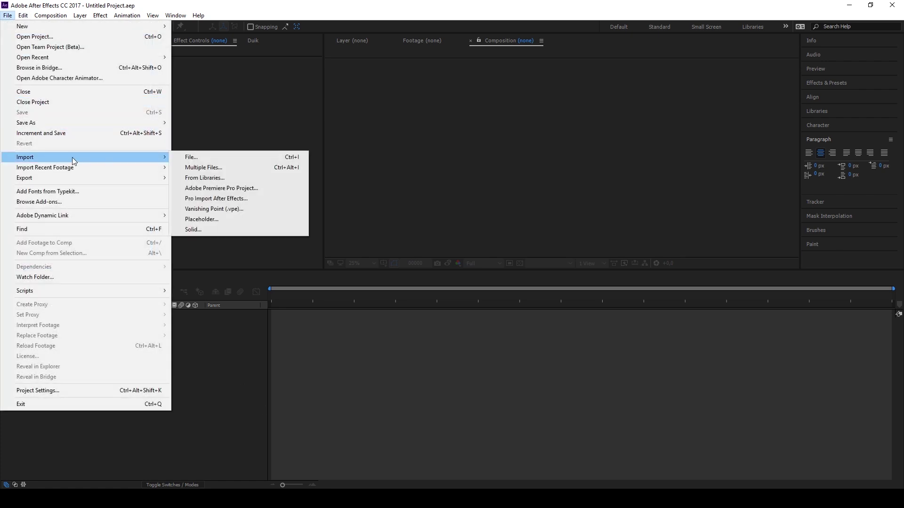
{"action": "left_click", "coordinate": [244, 170]}
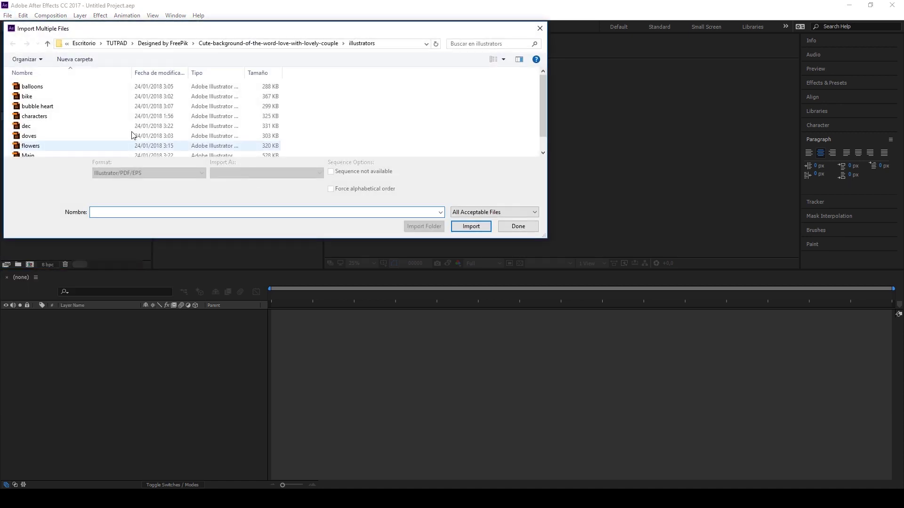
{"action": "left_click", "coordinate": [58, 85]}
{"action": "scroll", "coordinate": [50, 141], "scroll_direction": "down", "scroll_amount": 1}
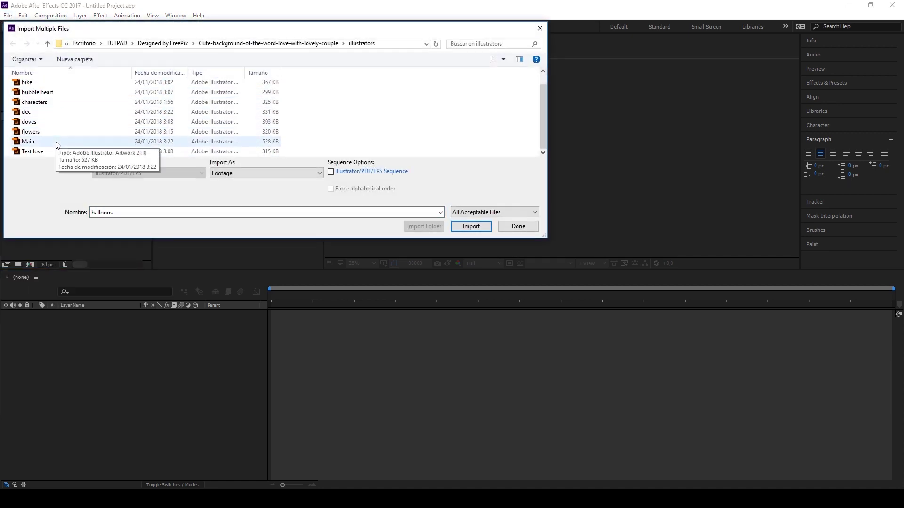
{"action": "left_click", "coordinate": [45, 151], "text": "shift"}
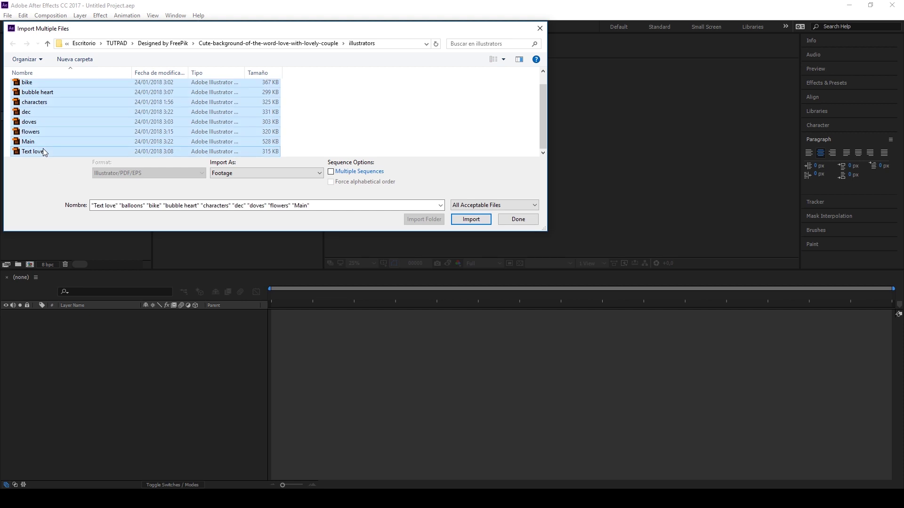
{"action": "left_click", "coordinate": [319, 173]}
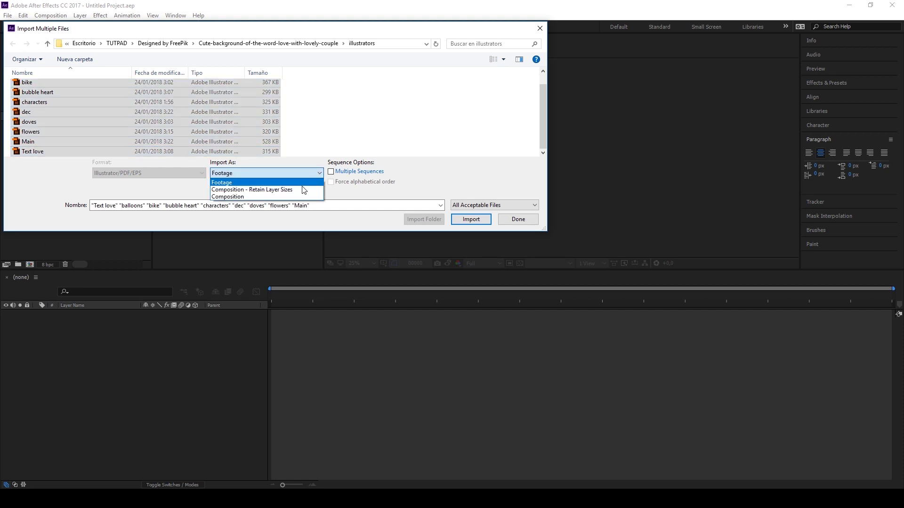
{"action": "left_click", "coordinate": [277, 190]}
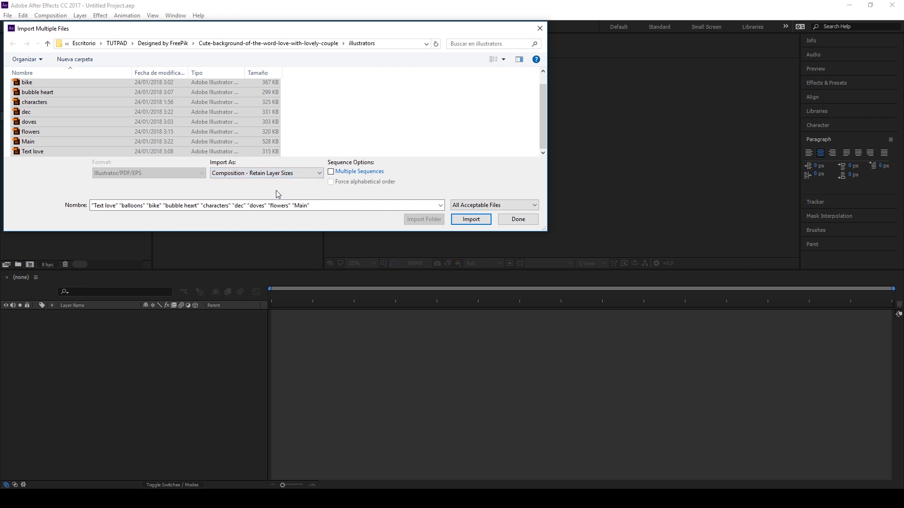
{"action": "left_click", "coordinate": [466, 221]}
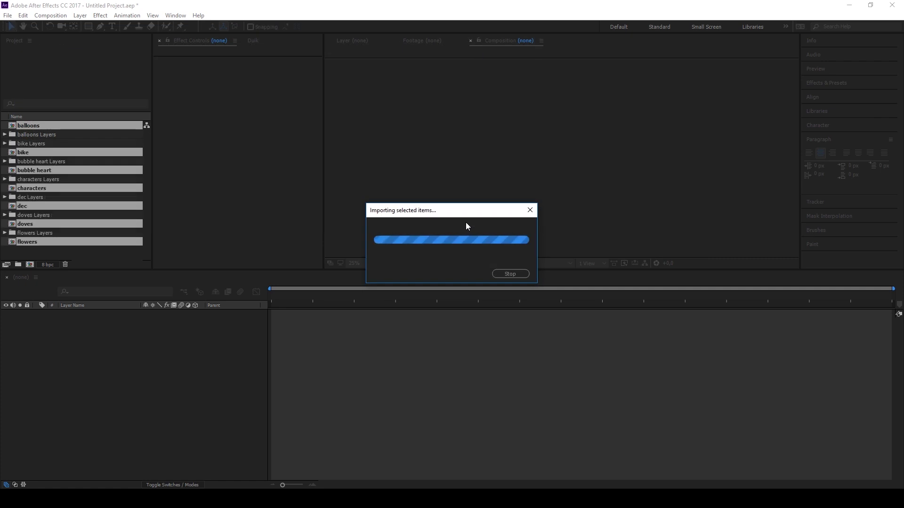
Step: Finish the import and create two project folders named Footage and Comps
{"action": "left_click", "coordinate": [522, 229]}
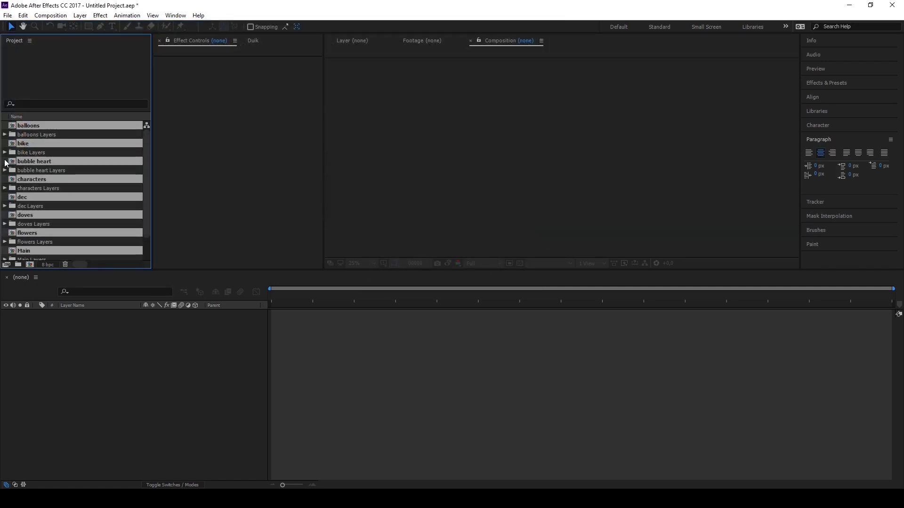
{"action": "key", "text": "ctrl+shift+a"}
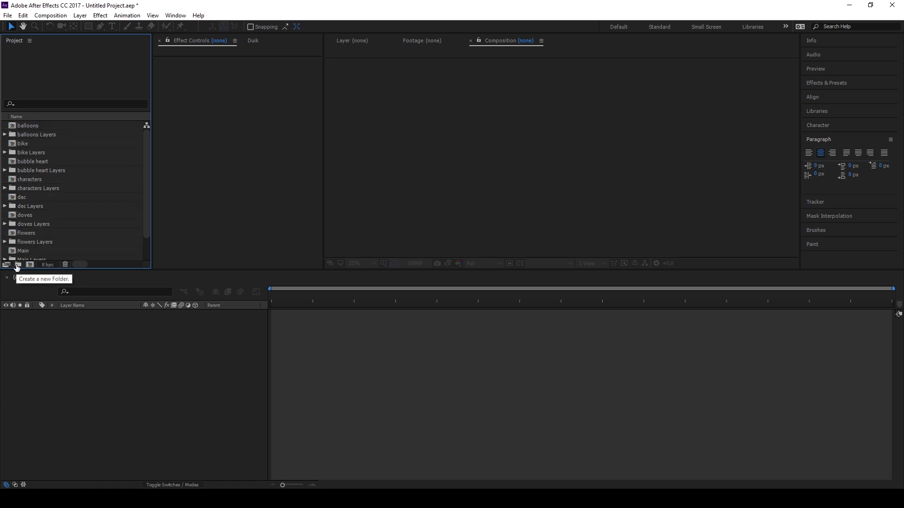
{"action": "left_click", "coordinate": [17, 265]}
{"action": "type", "text": "Foo"}
{"action": "left_click", "coordinate": [18, 265]}
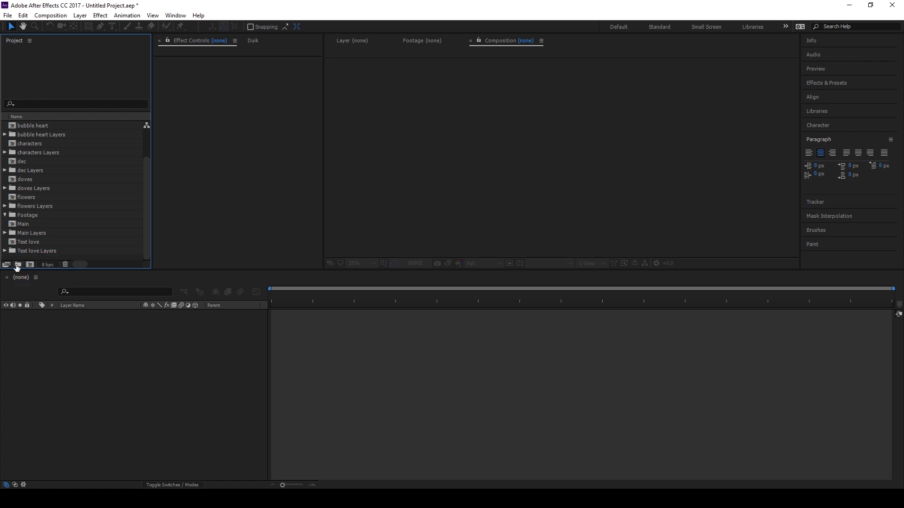
{"action": "type", "text": "Comps"}
{"action": "key", "text": "Return"}
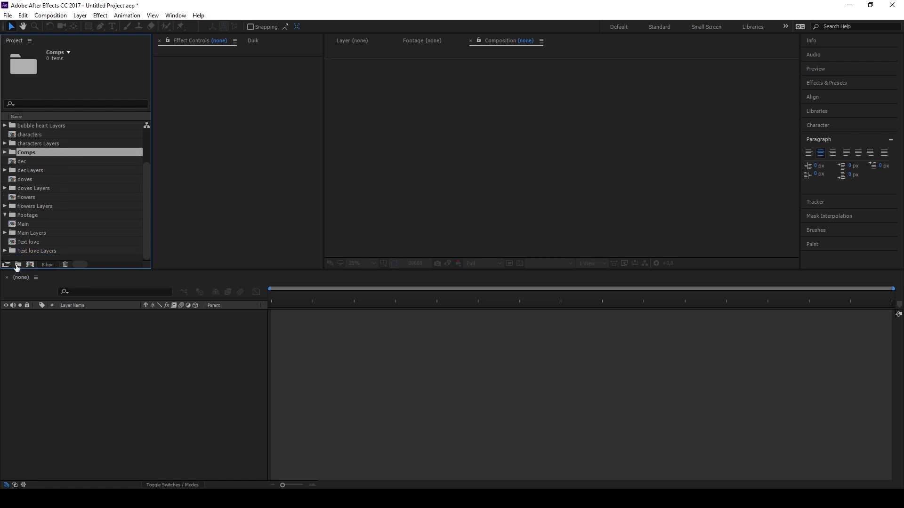
Step: Move the compositions into Comps and the layer folders into Footage, then collapse both folders
{"action": "left_click", "coordinate": [24, 224]}
{"action": "left_click", "coordinate": [22, 197], "text": "ctrl"}
{"action": "left_click", "coordinate": [21, 179], "text": "ctrl"}
{"action": "left_click", "coordinate": [21, 135], "text": "ctrl"}
{"action": "left_click_drag", "start_coordinate": [21, 136], "coordinate": [27, 224]}
{"action": "left_click", "coordinate": [5, 215]}
{"action": "left_click", "coordinate": [5, 215]}
{"action": "scroll", "coordinate": [9, 189], "scroll_direction": "up", "scroll_amount": 3}
{"action": "left_click", "coordinate": [4, 125]}
{"action": "left_click", "coordinate": [5, 134]}
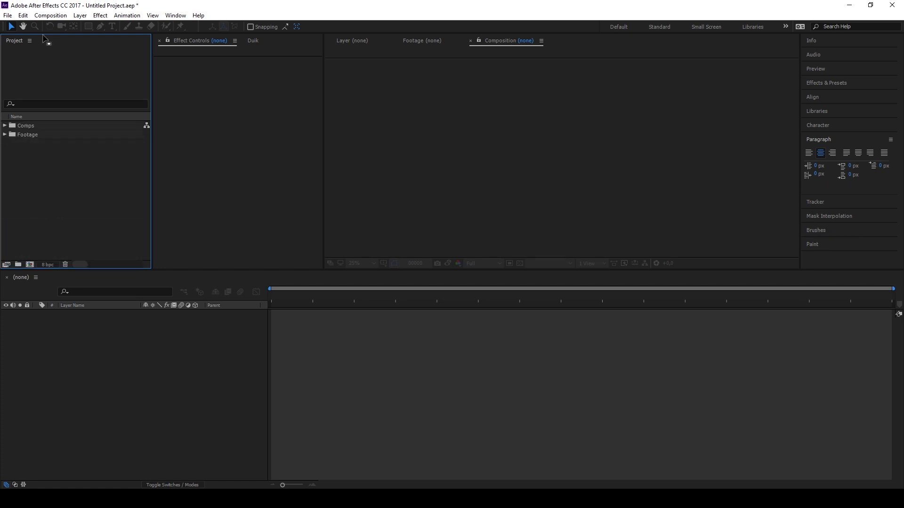
{"action": "left_click", "coordinate": [50, 15]}
{"action": "left_click", "coordinate": [68, 30]}
Step: Create Main Comp, 1280 px wide and 250 frames long, then select the L, O and V letters
{"action": "type", "text": "Main Comp"}
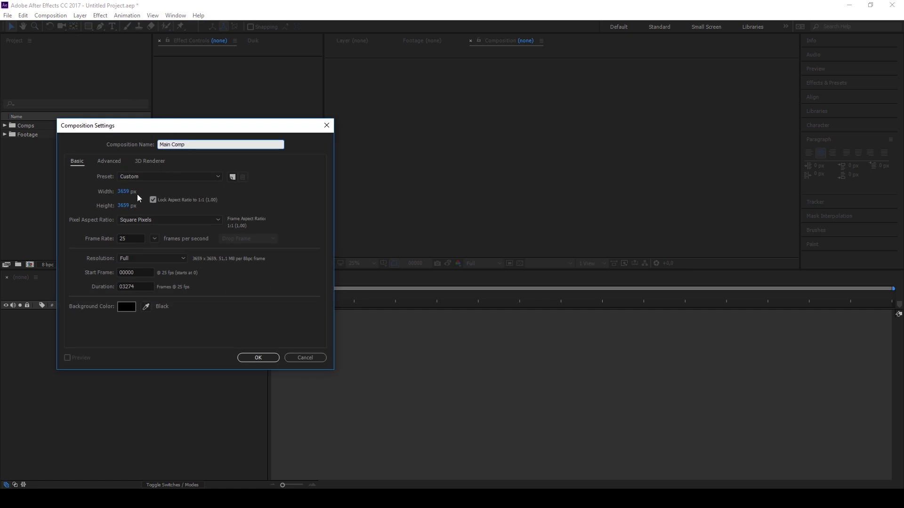
{"action": "left_click", "coordinate": [123, 192]}
{"action": "type", "text": "1280"}
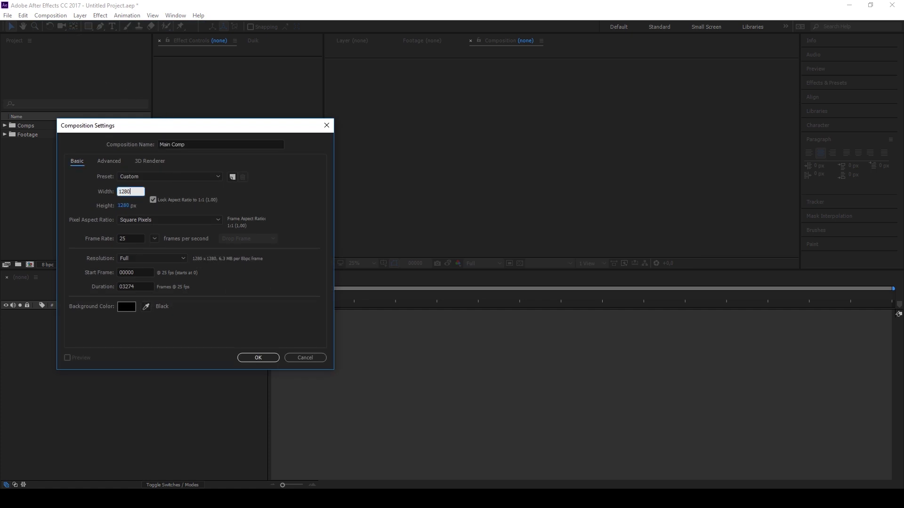
{"action": "left_click", "coordinate": [242, 193]}
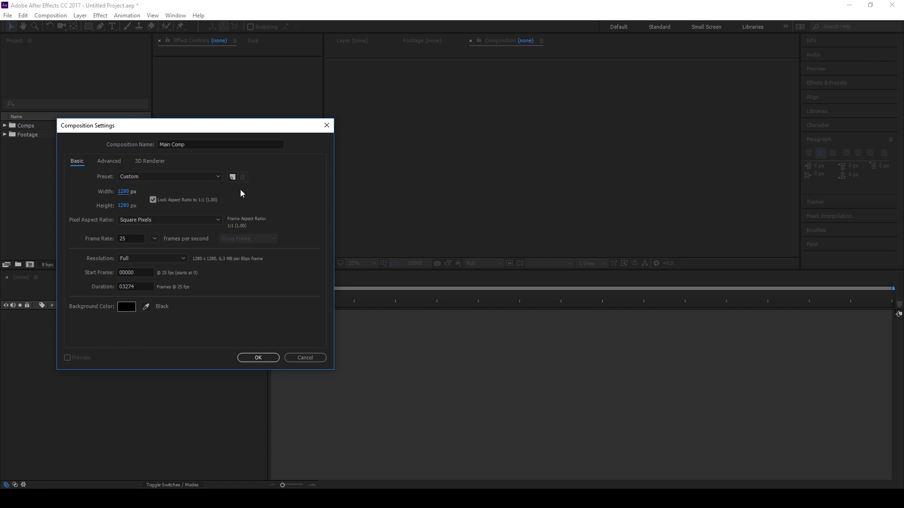
{"action": "left_click", "coordinate": [136, 285]}
{"action": "type", "text": "250"}
{"action": "left_click", "coordinate": [253, 358]}
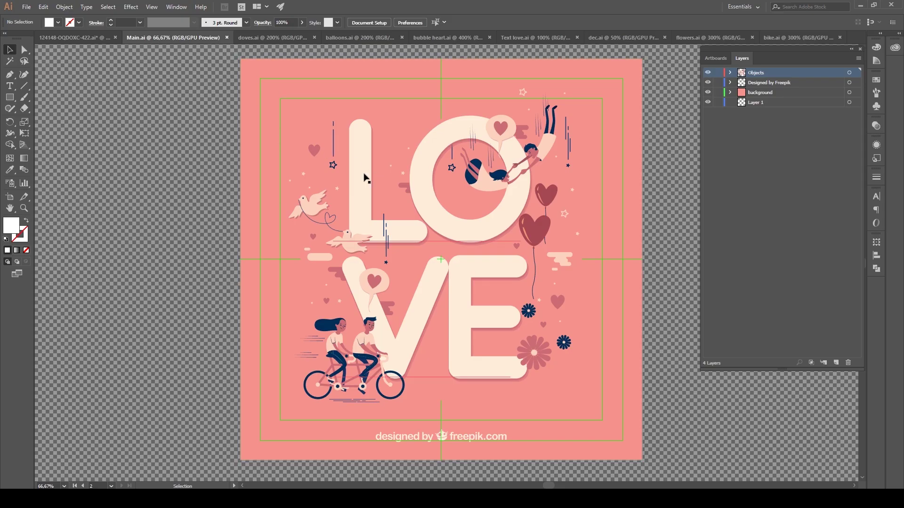
{"action": "double_click", "coordinate": [365, 177]}
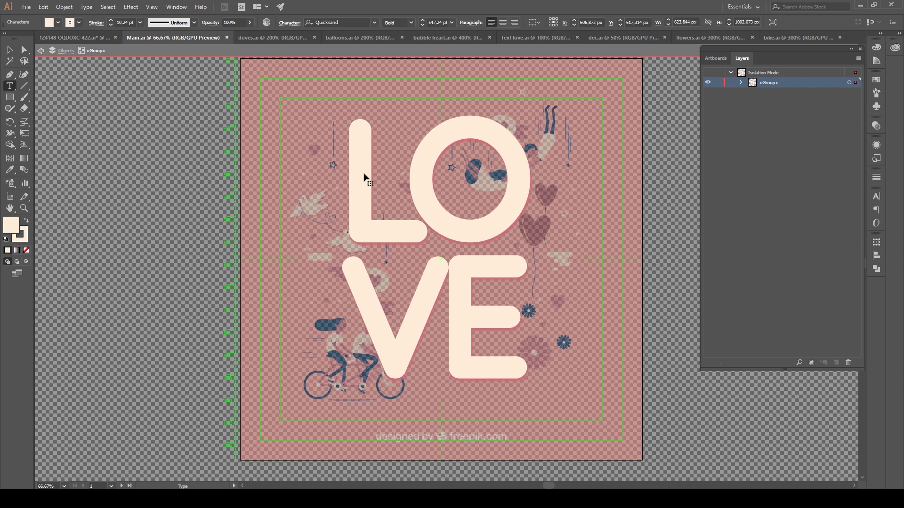
{"action": "left_click_drag", "start_coordinate": [350, 172], "coordinate": [571, 323]}
{"action": "key", "text": "ctrl+c"}
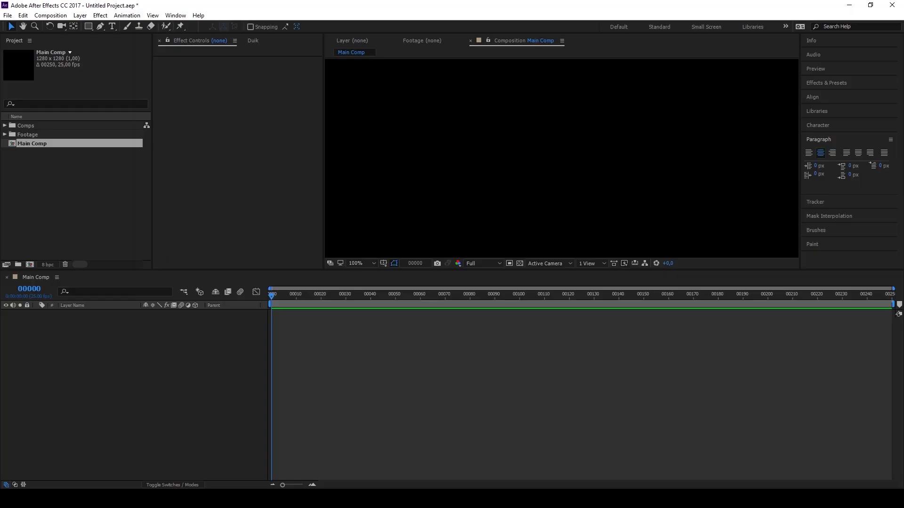
Step: Fit the composition in view and paste the LO VE text into a new text box
{"action": "left_click", "coordinate": [113, 26]}
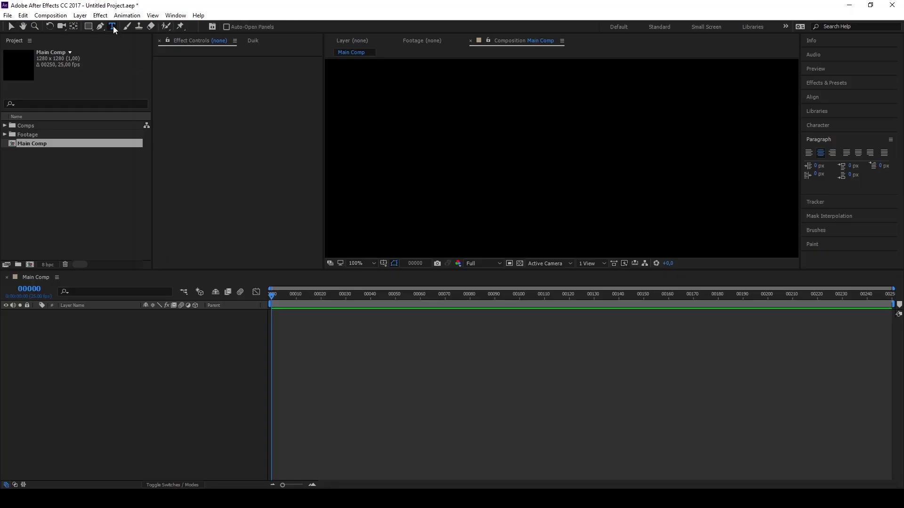
{"action": "left_click", "coordinate": [372, 264]}
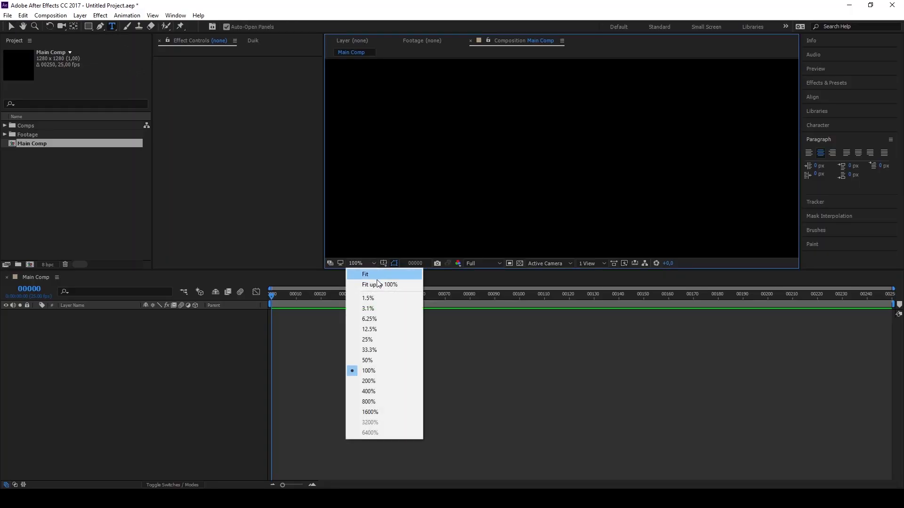
{"action": "left_click", "coordinate": [370, 284]}
{"action": "left_click_drag", "start_coordinate": [493, 76], "coordinate": [631, 245]}
{"action": "key", "text": "ctrl+v"}
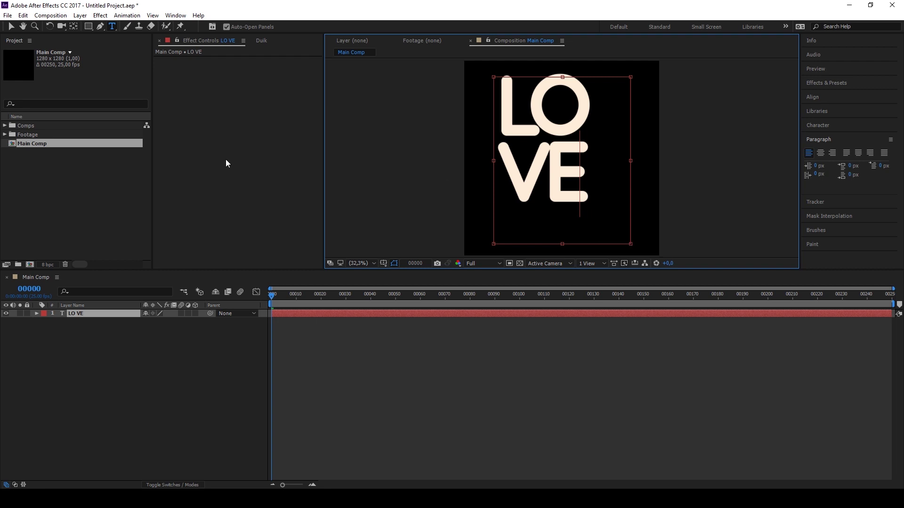
Step: Add the Main comp as a layer in Main Comp and dim its opacity to about 33%
{"action": "left_click", "coordinate": [6, 126]}
{"action": "left_click", "coordinate": [5, 126]}
{"action": "mouse_move", "coordinate": [27, 198]}
{"action": "left_mouse_down"}
{"action": "mouse_move", "coordinate": [36, 198]}
{"action": "mouse_move", "coordinate": [80, 351]}
{"action": "left_mouse_up"}
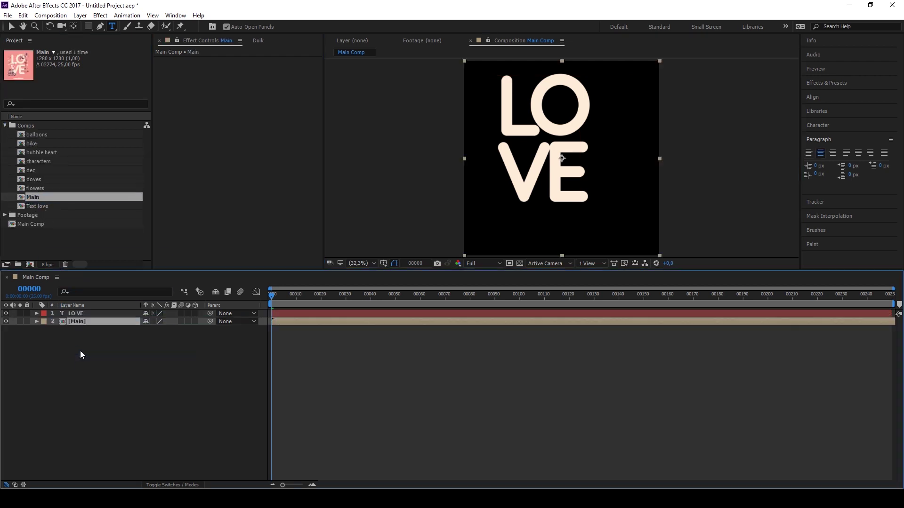
{"action": "key", "text": "t"}
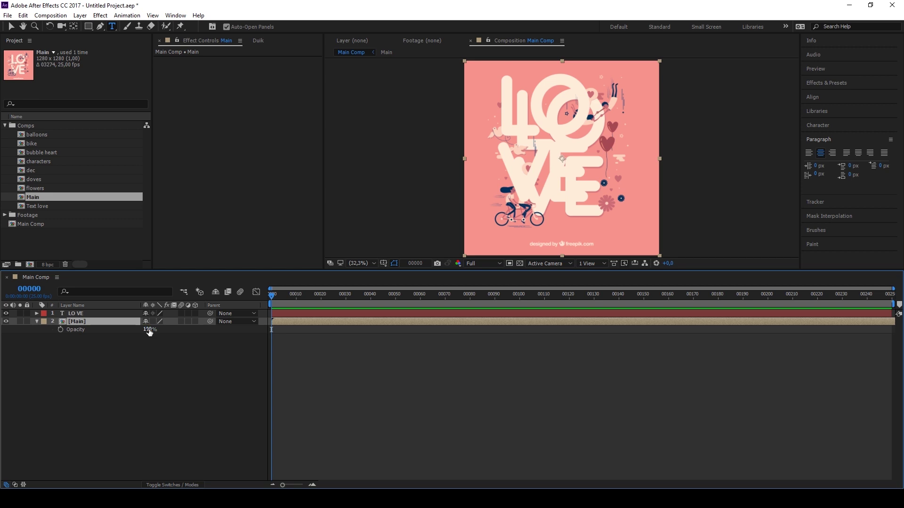
{"action": "left_click_drag", "start_coordinate": [150, 331], "coordinate": [115, 327]}
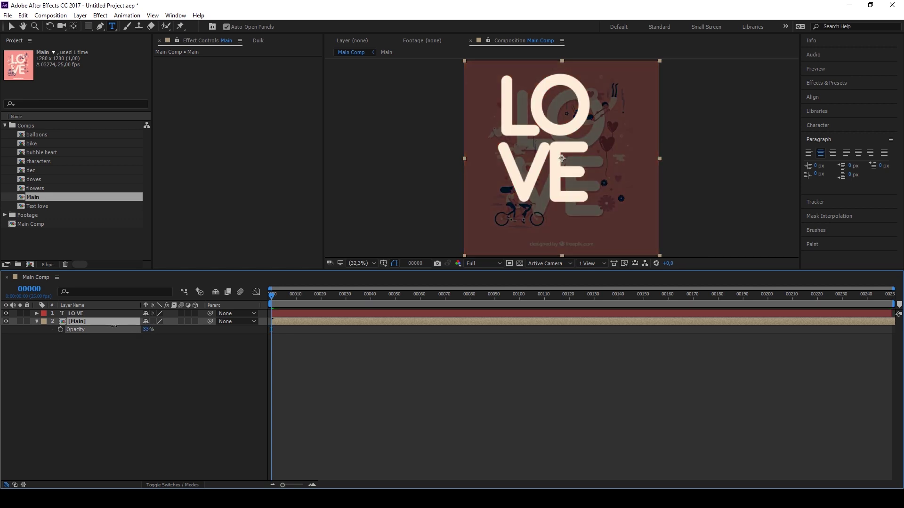
Step: Align the LO VE text over the artwork's lettering, then hide the Main reference layer
{"action": "key", "text": "v"}
{"action": "left_click_drag", "start_coordinate": [557, 173], "coordinate": [573, 190]}
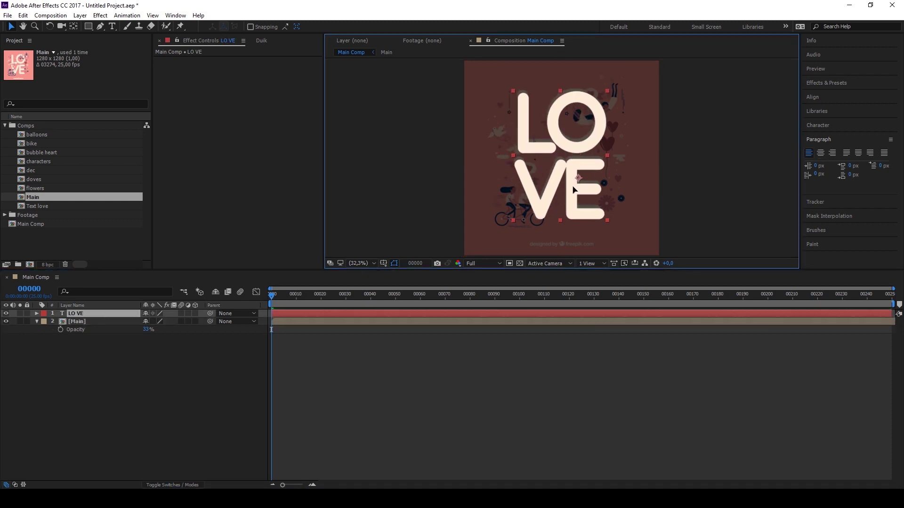
{"action": "scroll", "coordinate": [526, 95], "scroll_direction": "up", "scroll_amount": 5}
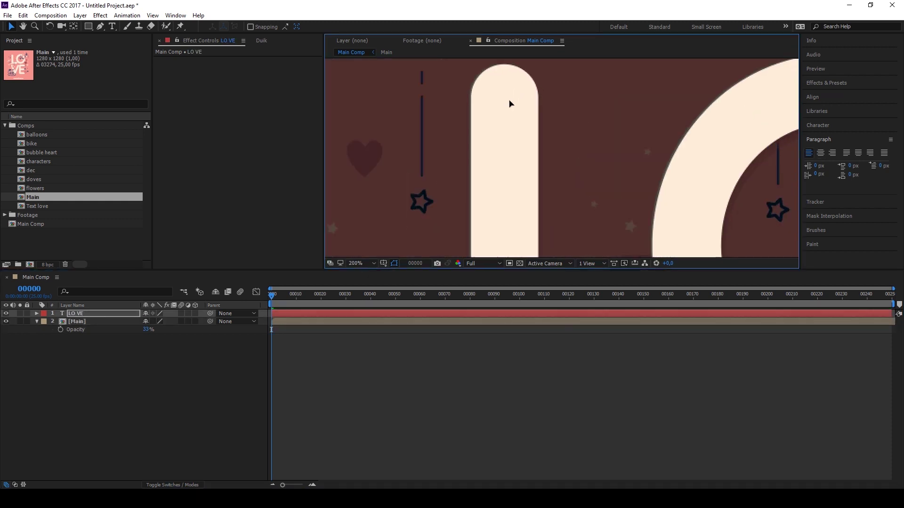
{"action": "left_click", "coordinate": [359, 264]}
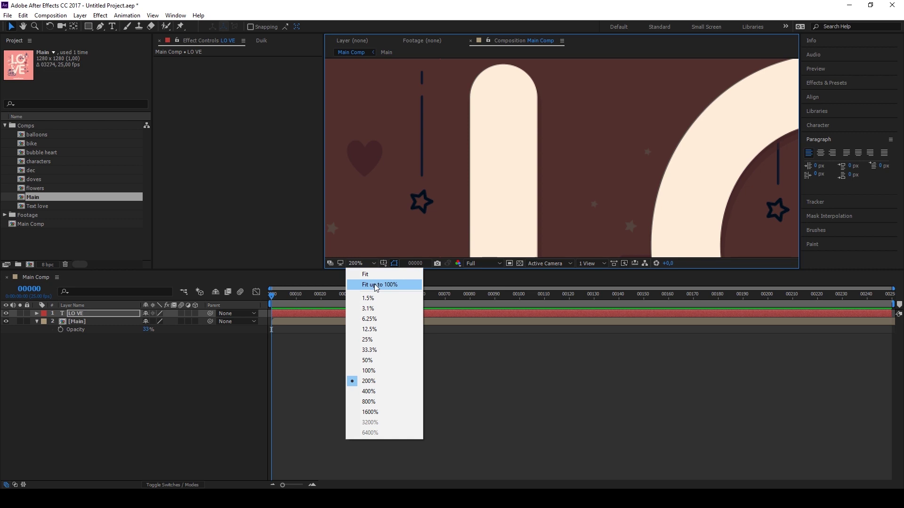
{"action": "left_click", "coordinate": [375, 285]}
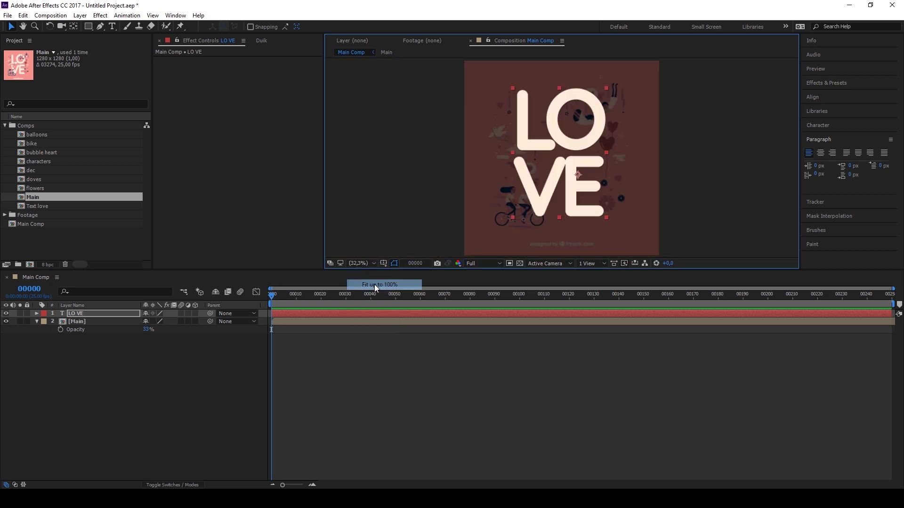
{"action": "left_click", "coordinate": [6, 321]}
{"action": "left_click", "coordinate": [83, 314]}
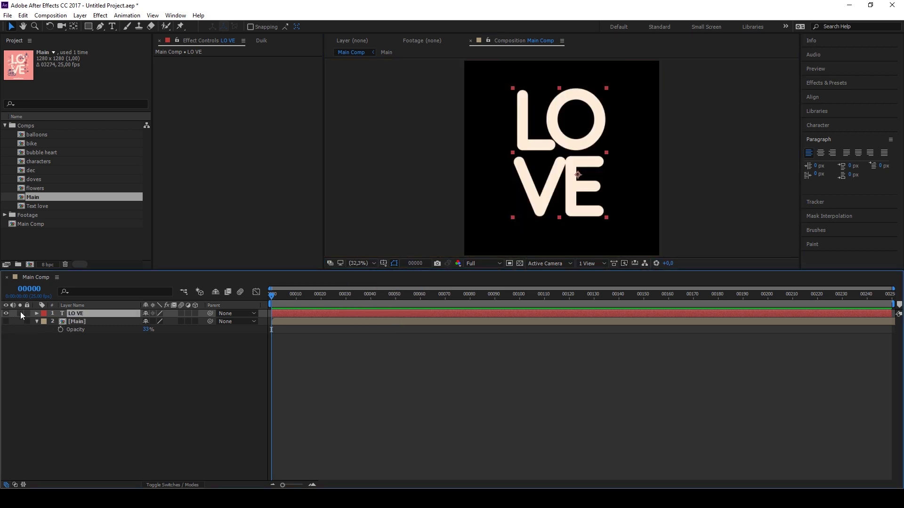
Step: Add a Scale animator to LO VE with Ramp Up range shape and scale set to 0%
{"action": "left_click", "coordinate": [36, 314]}
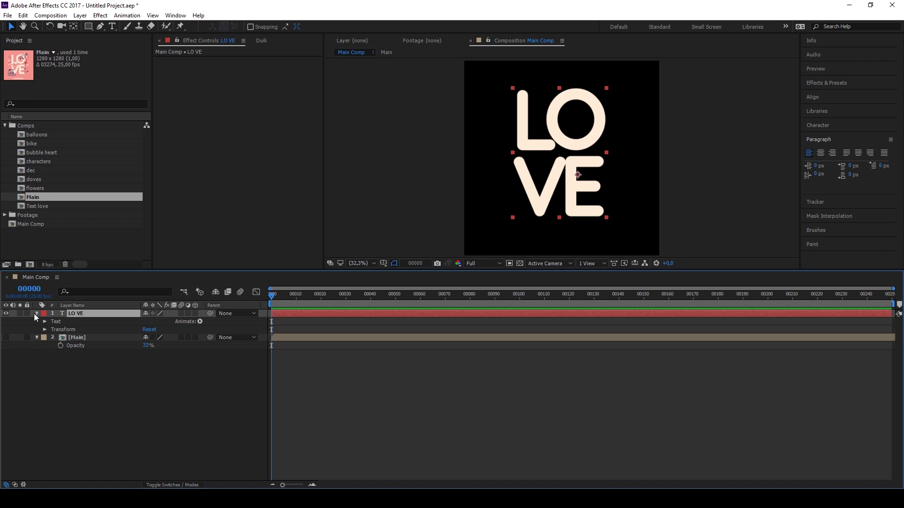
{"action": "left_click", "coordinate": [200, 322]}
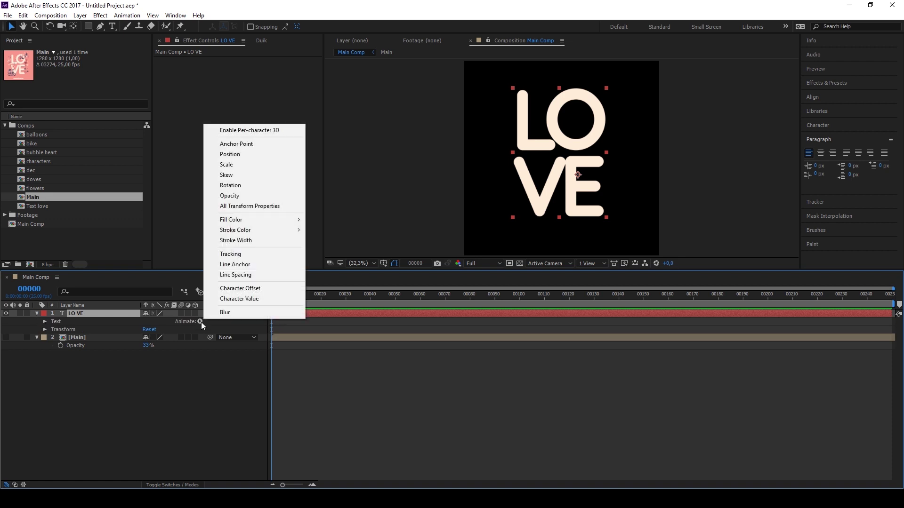
{"action": "left_click", "coordinate": [255, 165]}
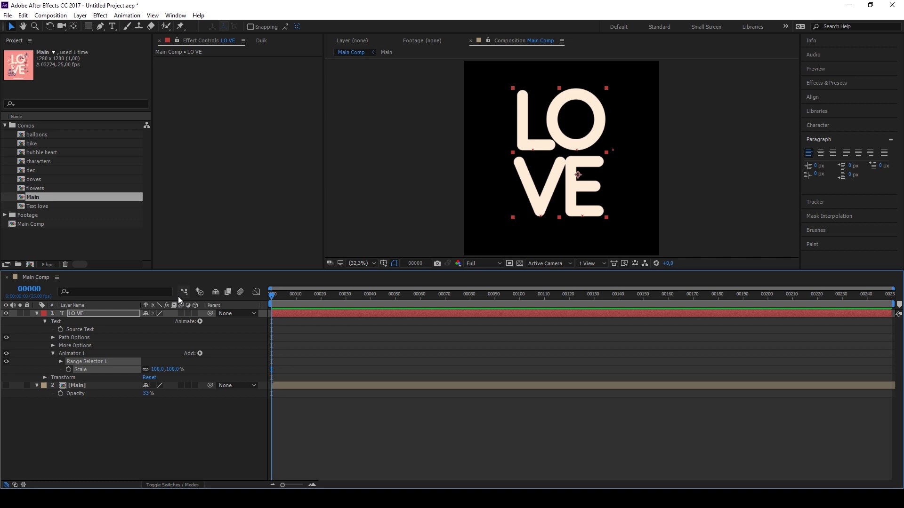
{"action": "left_click", "coordinate": [61, 362]}
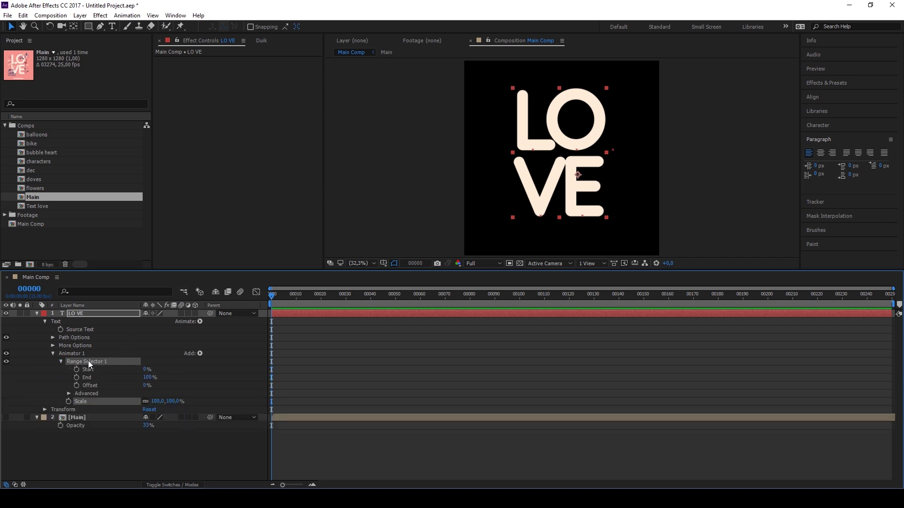
{"action": "left_click", "coordinate": [68, 394]}
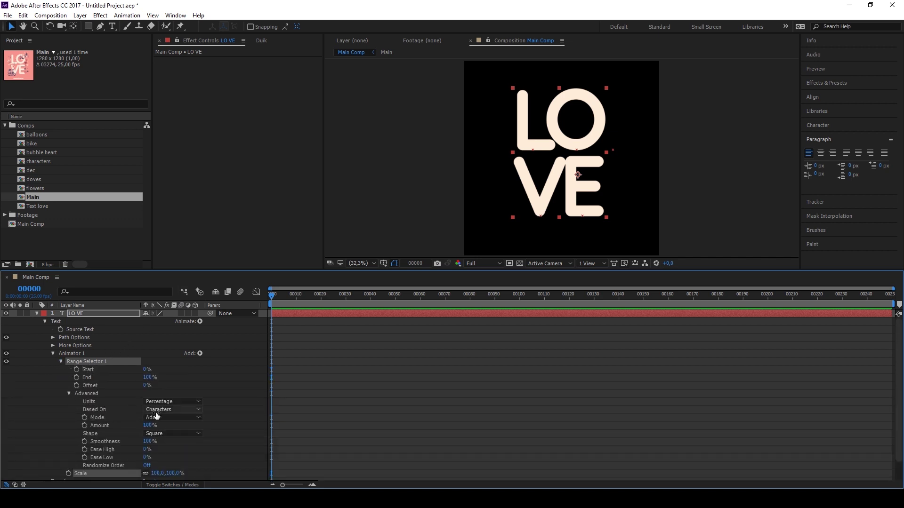
{"action": "left_click", "coordinate": [181, 435]}
{"action": "left_click", "coordinate": [188, 382]}
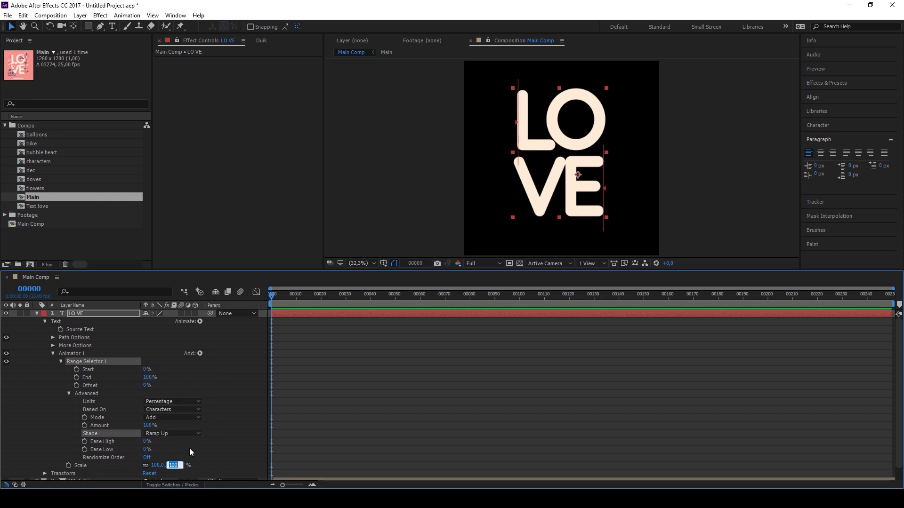
{"action": "type", "text": "0"}
{"action": "key", "text": "Return"}
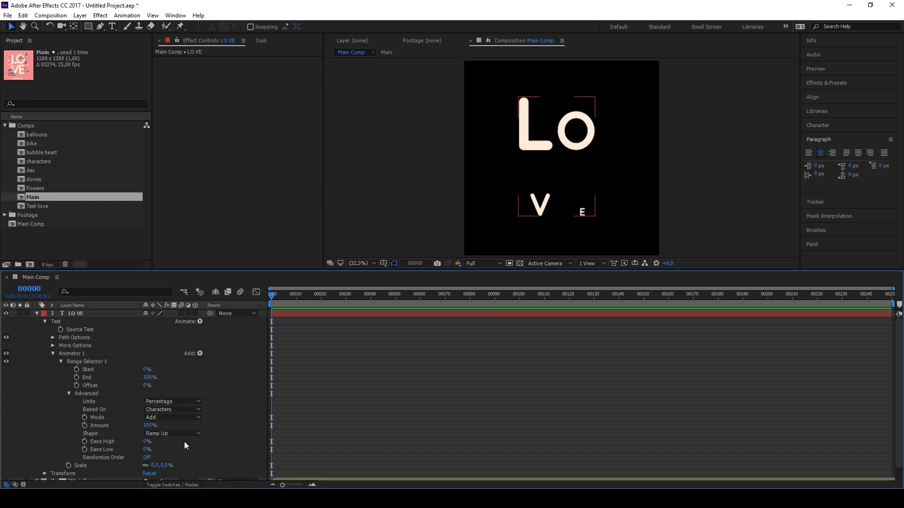
Step: Keyframe Offset from −100% at frame 0 to 100% at frame 25, with Ease High and Low 100%
{"action": "left_click", "coordinate": [77, 385]}
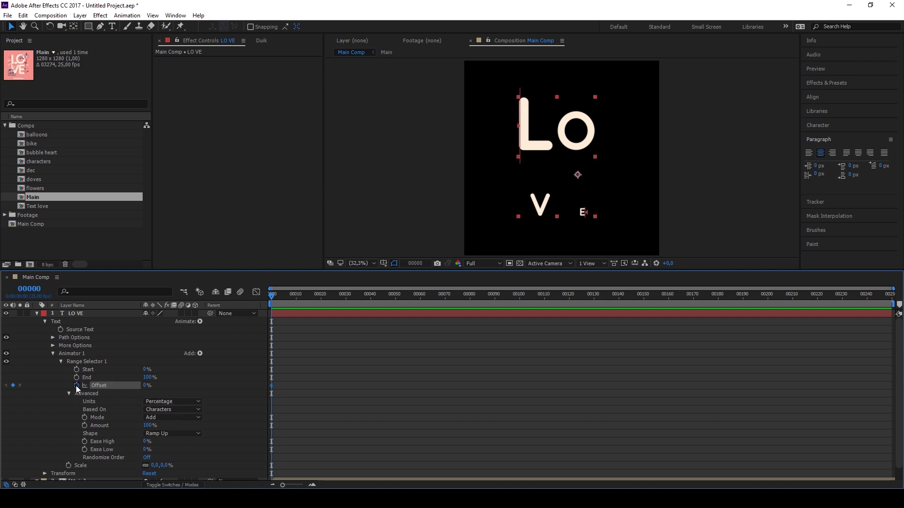
{"action": "left_click_drag", "start_coordinate": [145, 387], "coordinate": [334, 296]}
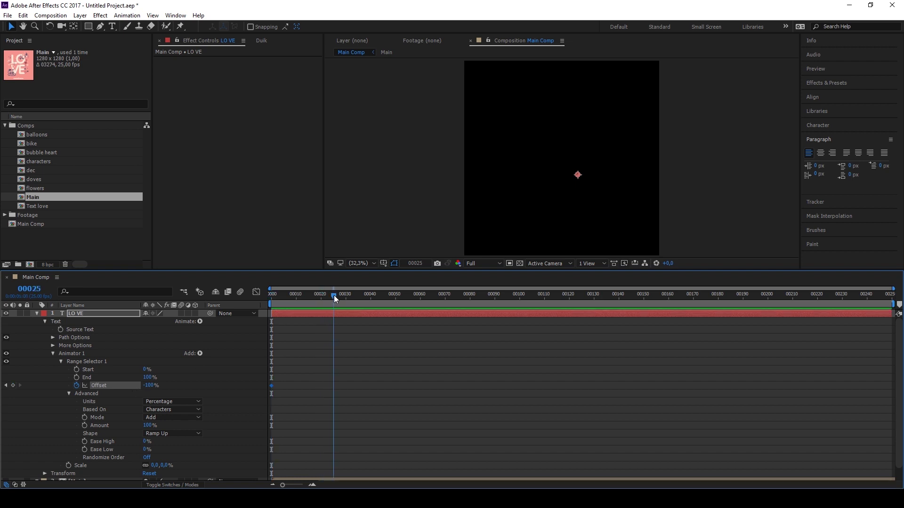
{"action": "left_click_drag", "start_coordinate": [150, 388], "coordinate": [251, 374]}
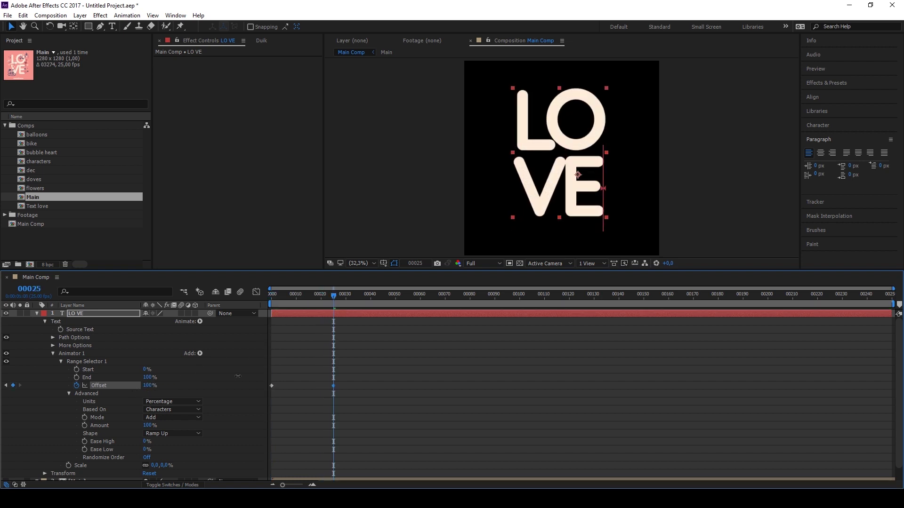
{"action": "left_click", "coordinate": [146, 441]}
{"action": "type", "text": "100"}
{"action": "left_click", "coordinate": [148, 449]}
{"action": "type", "text": "100"}
{"action": "left_click", "coordinate": [185, 447]}
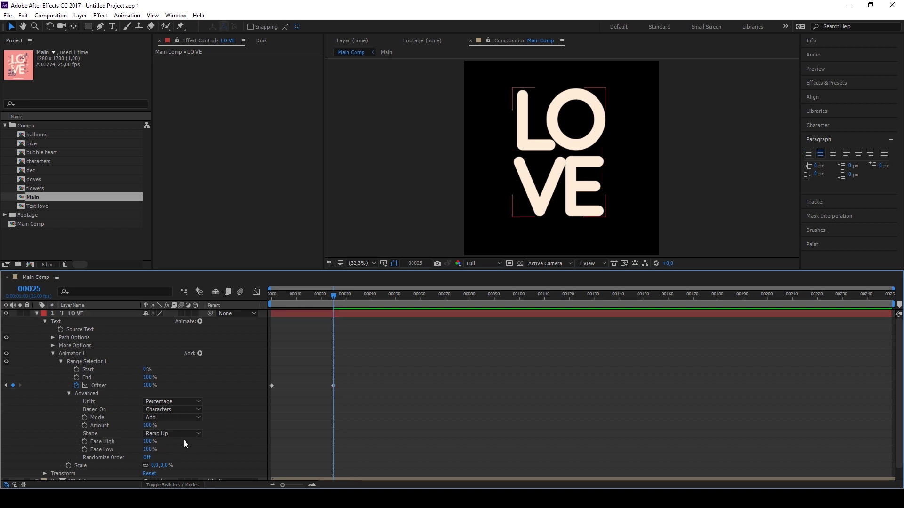
Step: Add a Rotation property of 90° to Animator 1
{"action": "left_click", "coordinate": [200, 354]}
{"action": "mouse_move", "coordinate": [225, 359]}
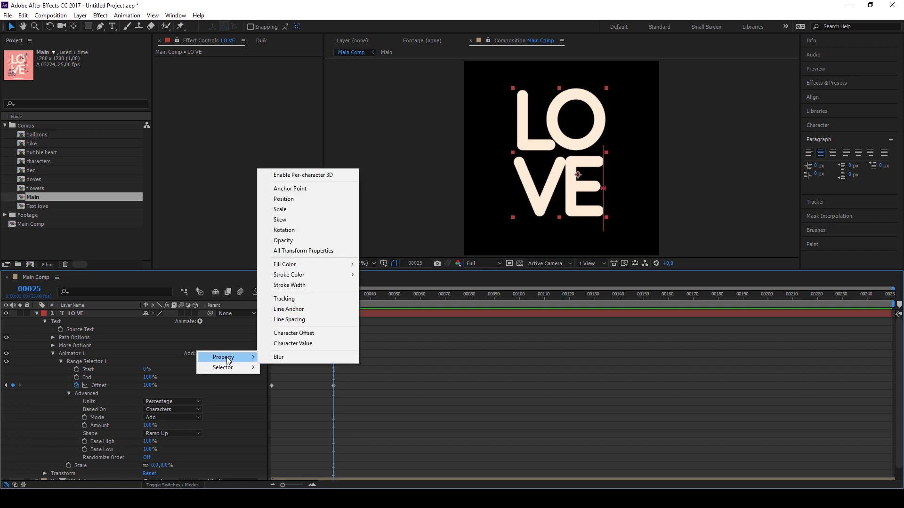
{"action": "left_click", "coordinate": [310, 230]}
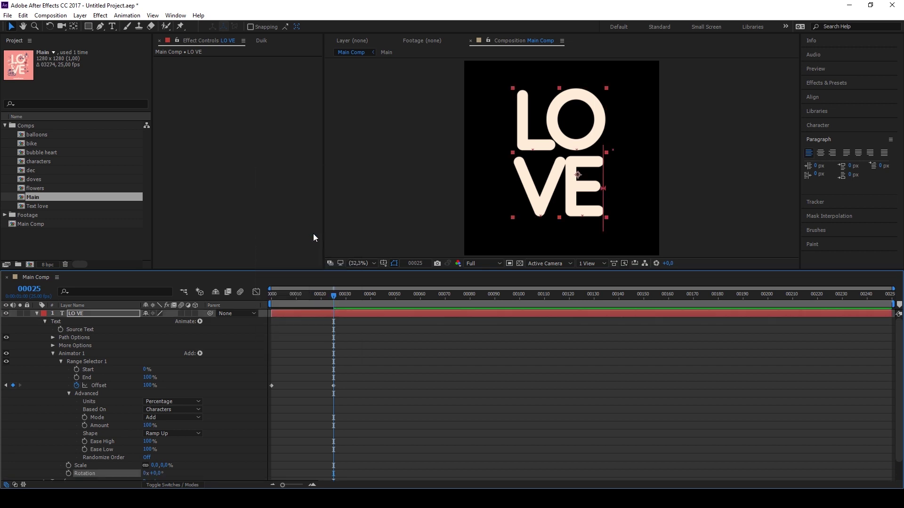
{"action": "scroll", "coordinate": [160, 451], "scroll_direction": "down", "scroll_amount": 1}
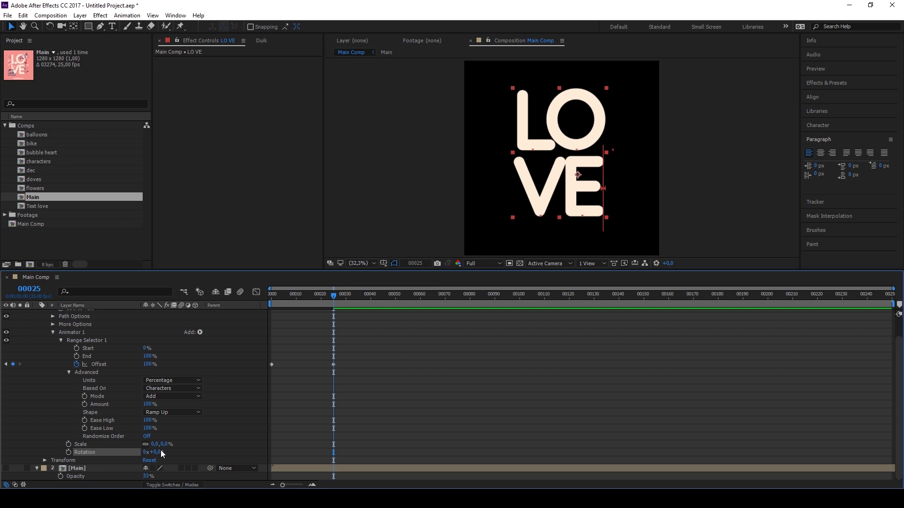
{"action": "type", "text": "90"}
{"action": "key", "text": "Return"}
Step: Scrub back to frame 0 and add a second Scale animator, Animator 2, to LO VE
{"action": "left_click_drag", "start_coordinate": [295, 298], "coordinate": [250, 306]}
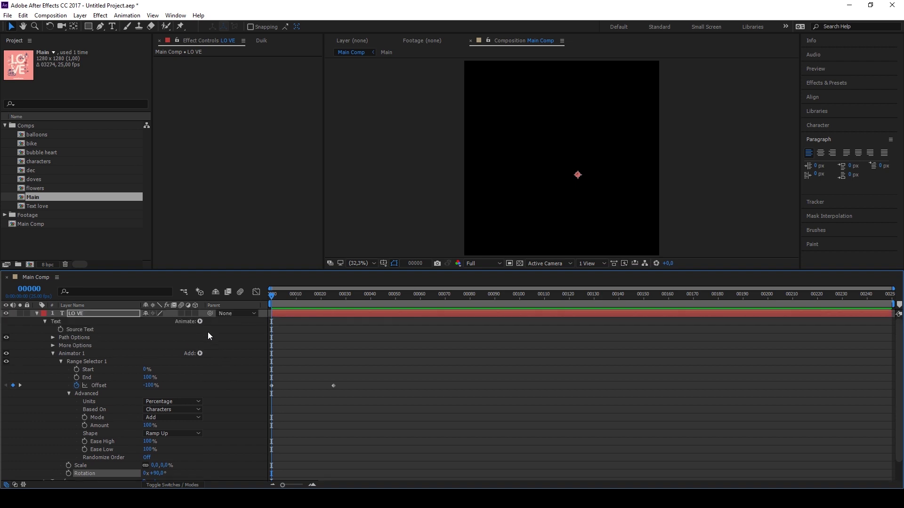
{"action": "left_click", "coordinate": [199, 321]}
{"action": "left_click", "coordinate": [236, 167]}
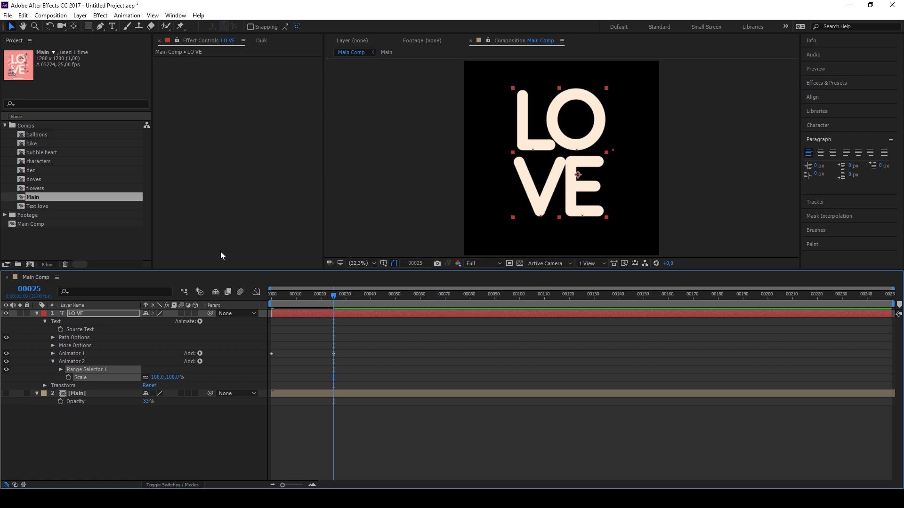
Step: Set Animator 2's Range Selector shape to Ramp Up and its Scale to 110%
{"action": "left_click", "coordinate": [60, 370]}
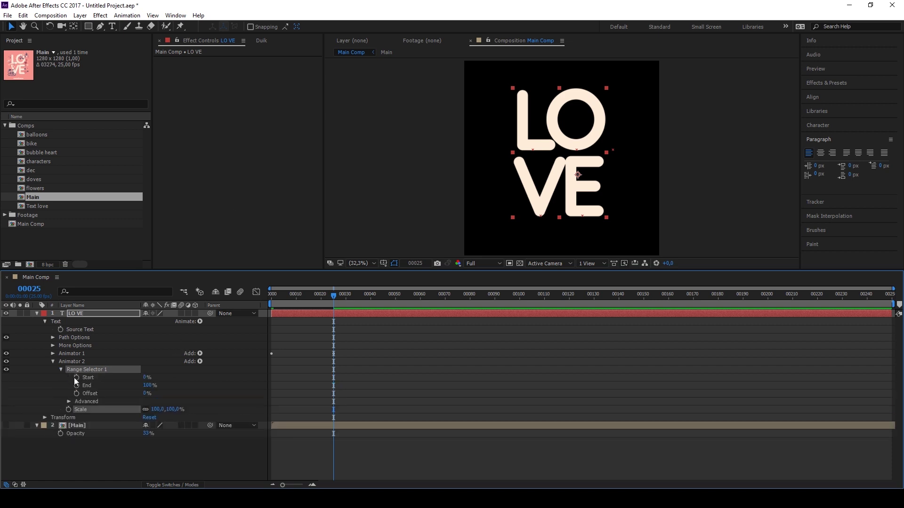
{"action": "left_click", "coordinate": [69, 402]}
{"action": "left_click", "coordinate": [171, 441]}
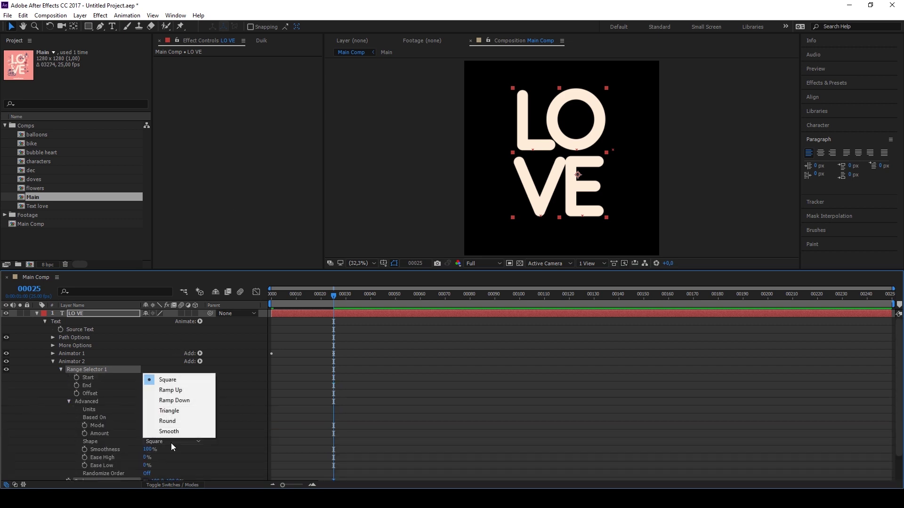
{"action": "left_click", "coordinate": [184, 391]}
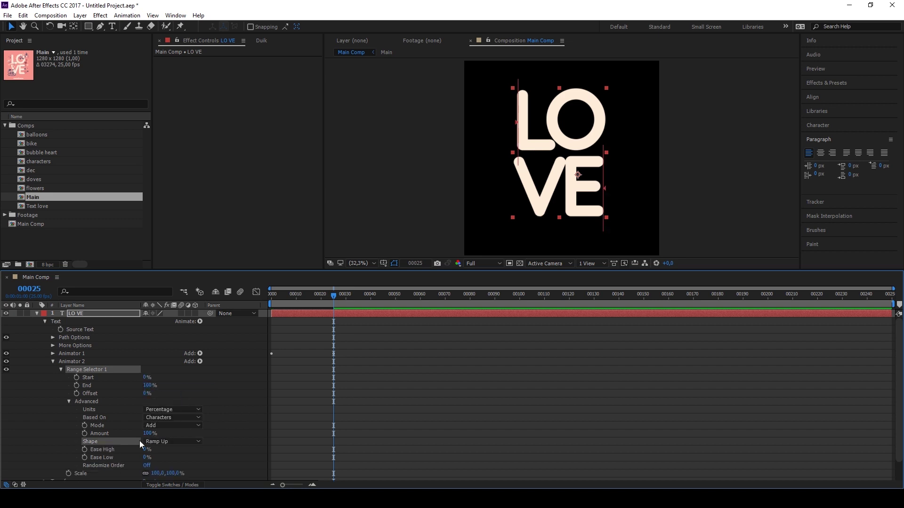
{"action": "left_click", "coordinate": [167, 474]}
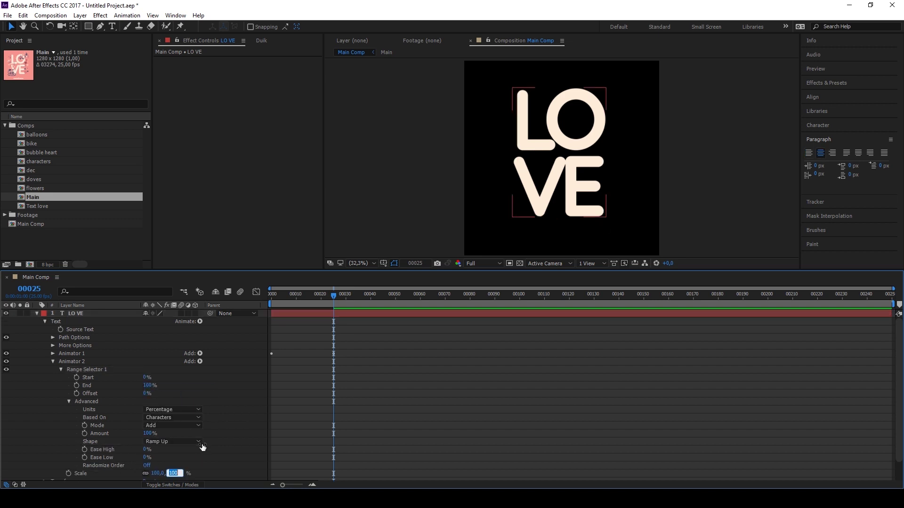
{"action": "type", "text": "10"}
{"action": "left_click", "coordinate": [229, 433]}
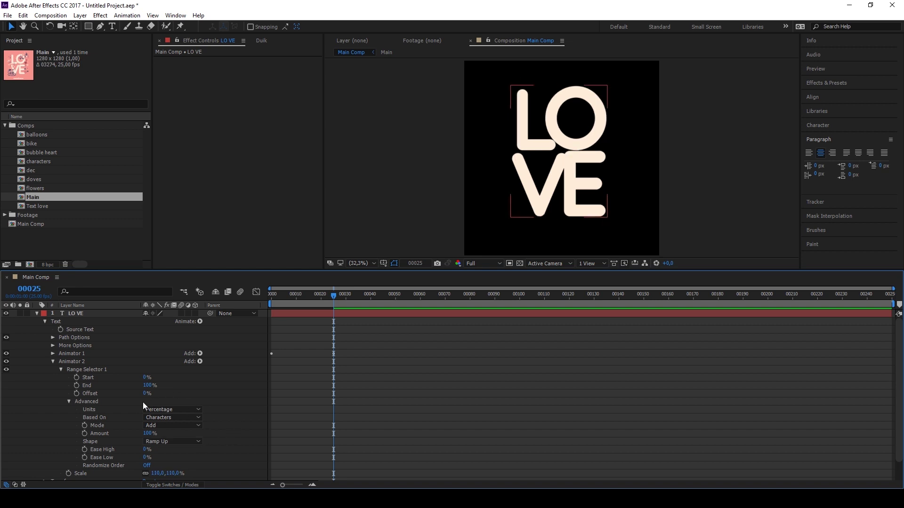
Step: Keyframe the selector Offset from -100% at frame 0 to 100% at frame 25
{"action": "left_click", "coordinate": [76, 394]}
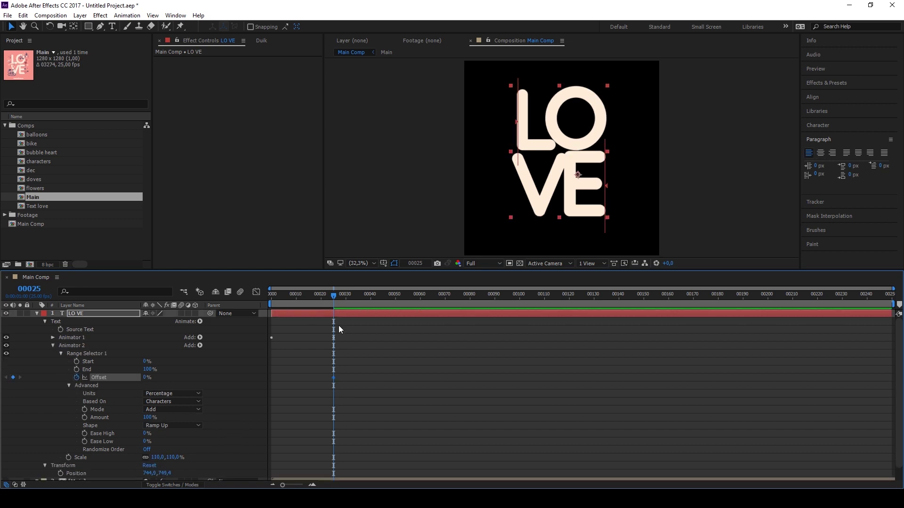
{"action": "left_click_drag", "start_coordinate": [329, 297], "coordinate": [271, 297]}
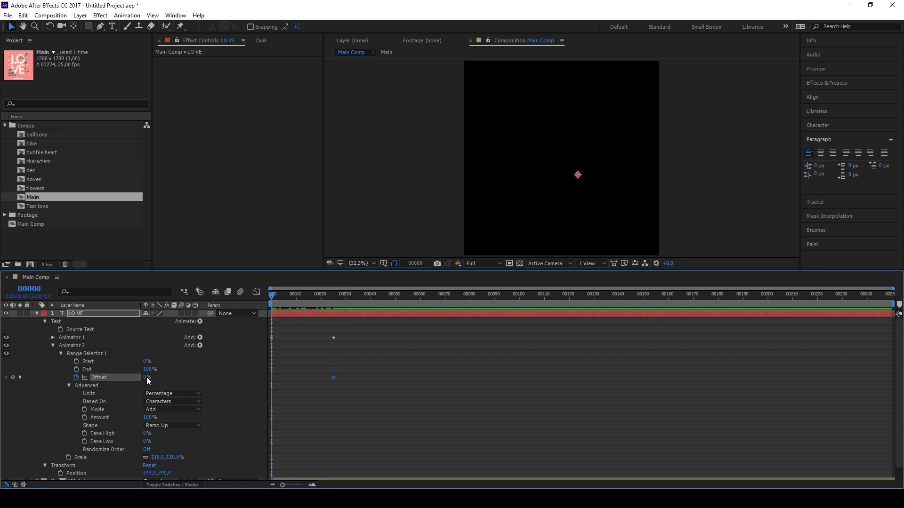
{"action": "left_click", "coordinate": [146, 377]}
{"action": "type", "text": "-100"}
{"action": "key", "text": "Return"}
{"action": "mouse_move", "coordinate": [324, 297]}
{"action": "left_mouse_down"}
{"action": "mouse_move", "coordinate": [334, 296]}
{"action": "mouse_move", "coordinate": [305, 296]}
{"action": "mouse_move", "coordinate": [335, 306]}
{"action": "left_mouse_up"}
{"action": "left_click", "coordinate": [146, 377]}
{"action": "type", "text": "100"}
{"action": "key", "text": "Return"}
Step: Shift both Offset keyframes a couple of frames later and preview the animation
{"action": "mouse_move", "coordinate": [340, 375]}
{"action": "left_mouse_down"}
{"action": "mouse_move", "coordinate": [270, 382]}
{"action": "mouse_move", "coordinate": [277, 378]}
{"action": "left_mouse_up"}
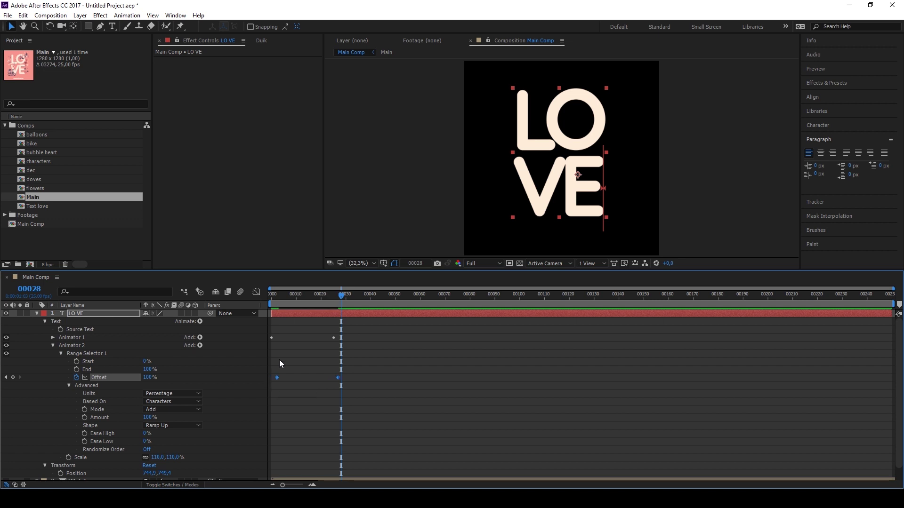
{"action": "key", "text": "Home"}
{"action": "key", "text": "space"}
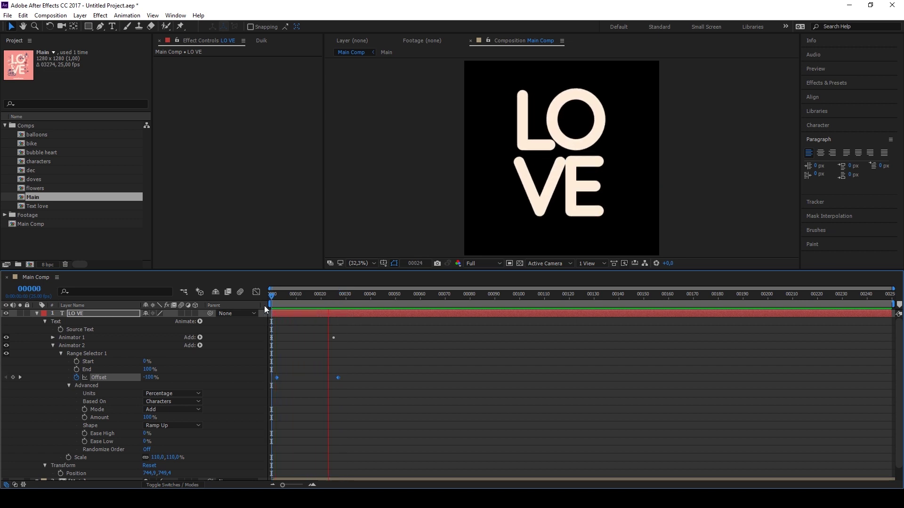
Step: Add a Rotation property to Animator 2 and set it to -25°
{"action": "left_click", "coordinate": [200, 346]}
{"action": "mouse_move", "coordinate": [233, 349]}
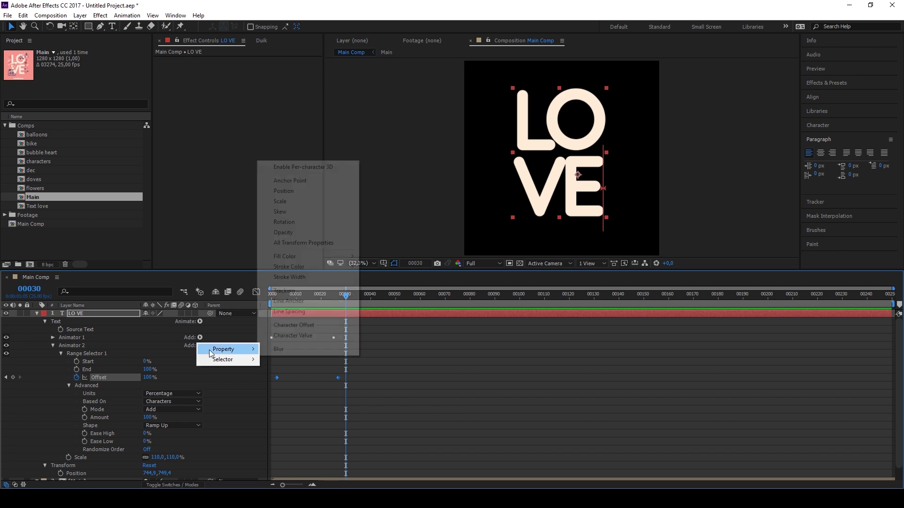
{"action": "left_click", "coordinate": [300, 222]}
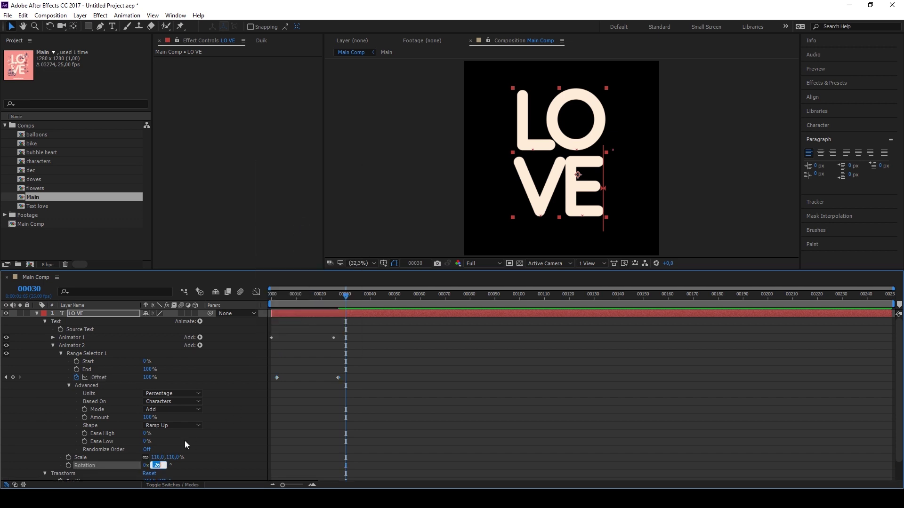
{"action": "type", "text": "-25"}
Step: Preview the tilting letters from the start, then collapse Animator 2
{"action": "left_click_drag", "start_coordinate": [322, 302], "coordinate": [270, 305]}
{"action": "key", "text": "space"}
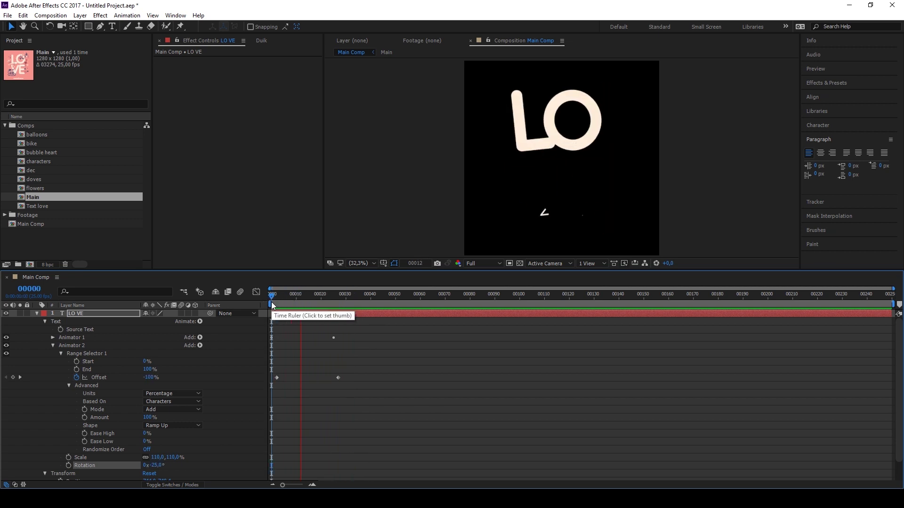
{"action": "key", "text": "space"}
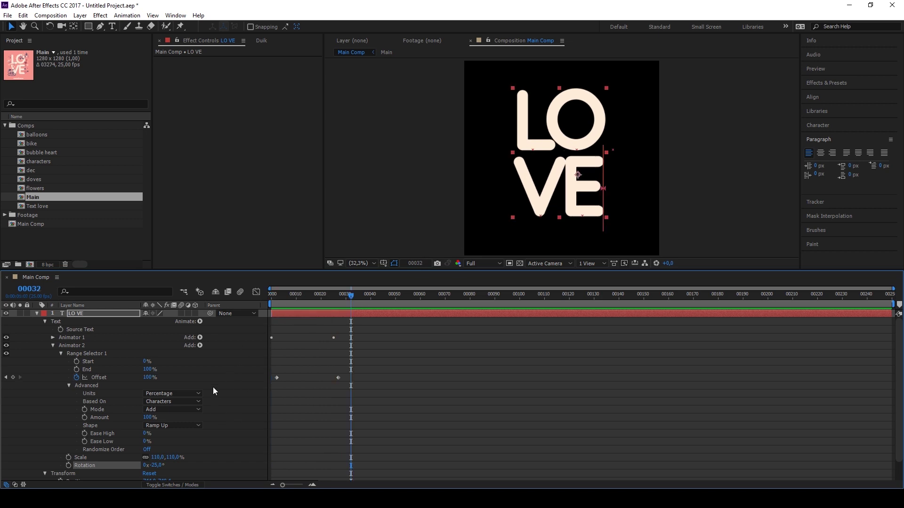
{"action": "left_click", "coordinate": [51, 346]}
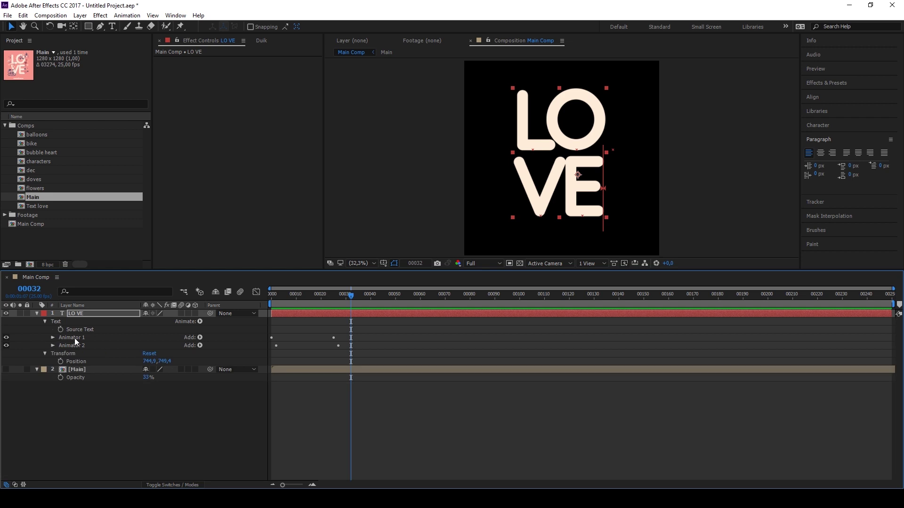
Step: Add a Stroke Width property to Animator 1 and set it to 350
{"action": "left_click", "coordinate": [200, 338]}
{"action": "mouse_move", "coordinate": [200, 338]}
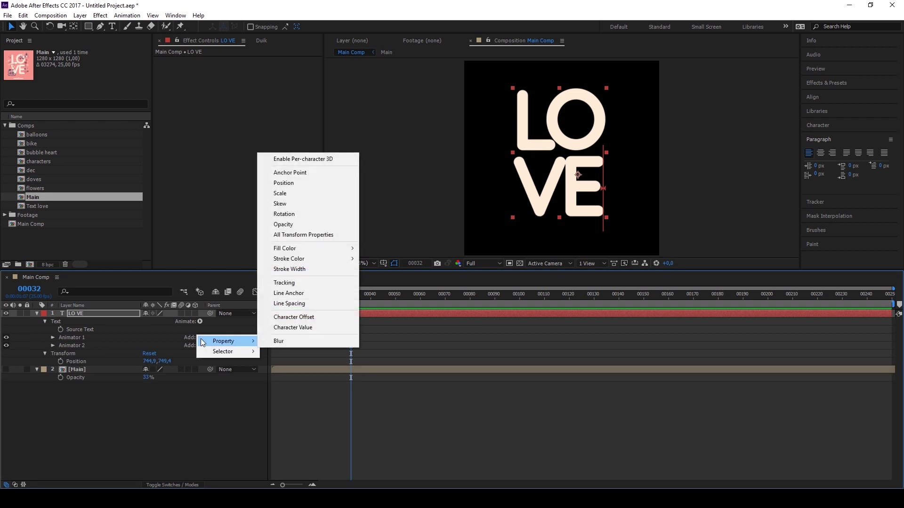
{"action": "left_click", "coordinate": [308, 270]}
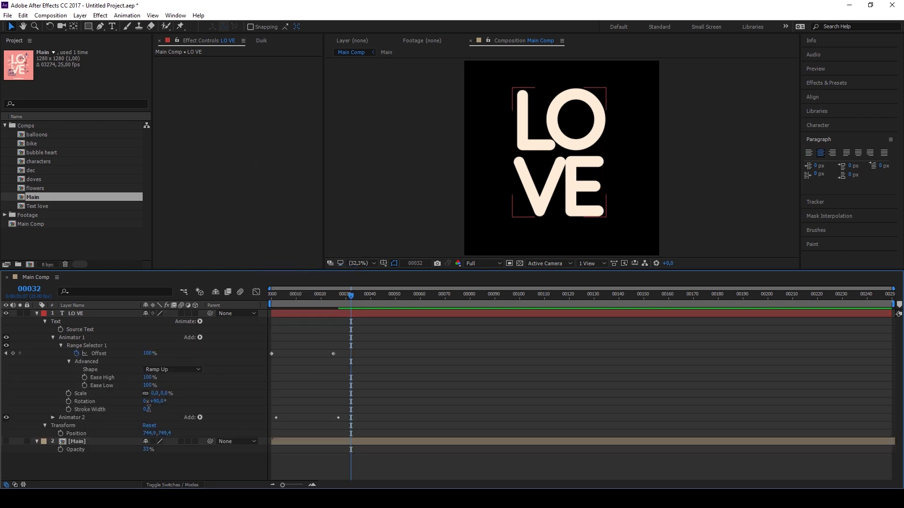
{"action": "type", "text": "35"}
{"action": "key", "text": "Return"}
Step: Move the current time to frame 25 and collapse the LO VE layer
{"action": "left_click", "coordinate": [334, 295]}
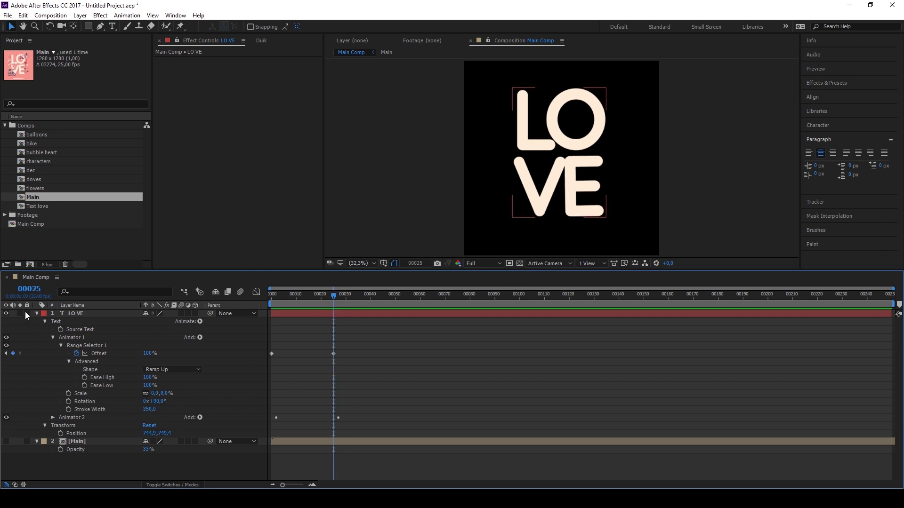
{"action": "left_click", "coordinate": [37, 314]}
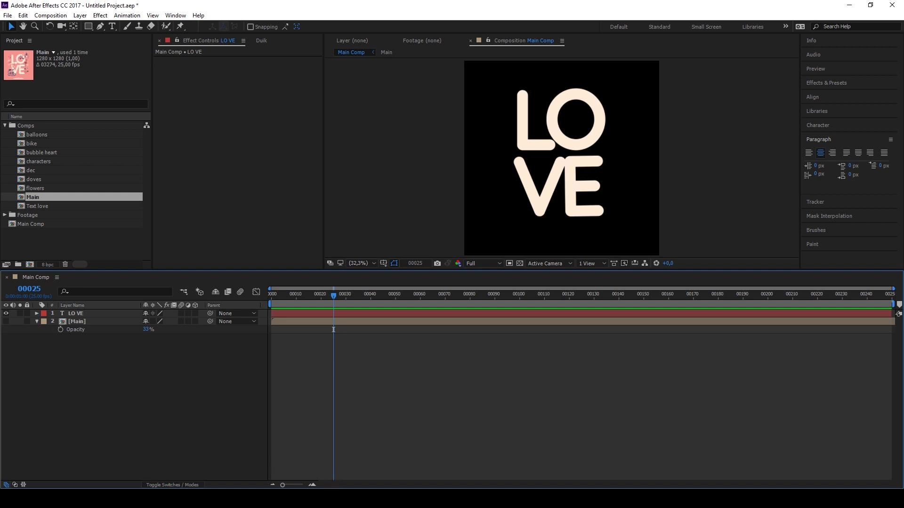
{"action": "key", "text": "alt+Tab"}
Step: In Illustrator, target the lower LO VE copy and read its CB6B75 fill colour
{"action": "scroll", "coordinate": [400, 245], "scroll_direction": "up", "scroll_amount": 2}
{"action": "scroll", "coordinate": [414, 239], "scroll_direction": "up", "scroll_amount": 2}
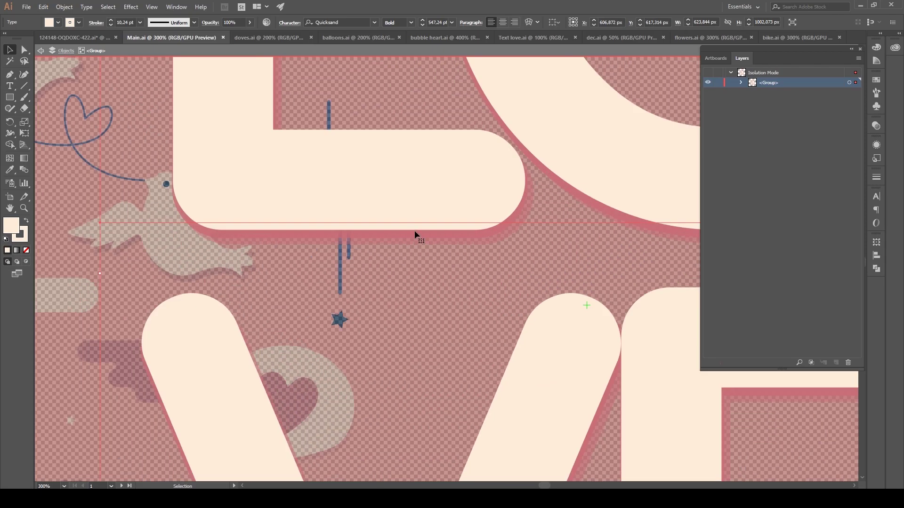
{"action": "left_click", "coordinate": [741, 83]}
{"action": "left_click", "coordinate": [752, 103]}
{"action": "left_click", "coordinate": [849, 112]}
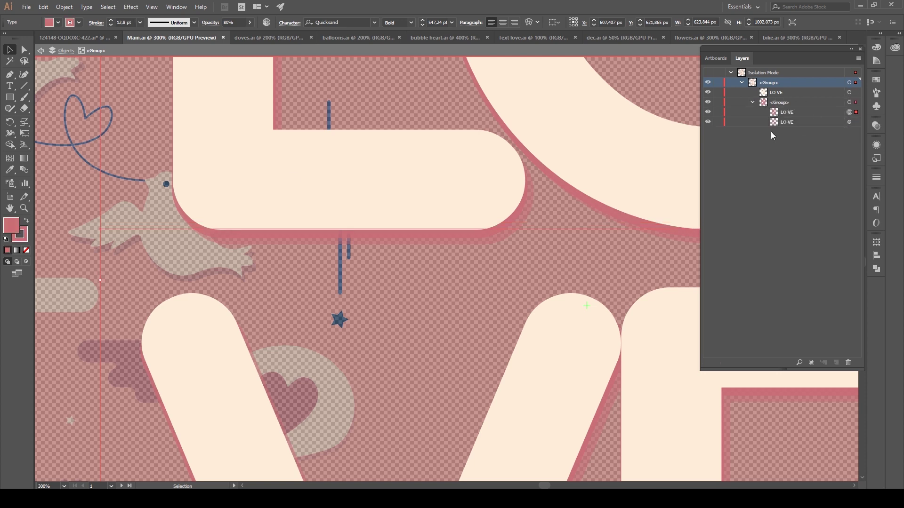
{"action": "double_click", "coordinate": [15, 226]}
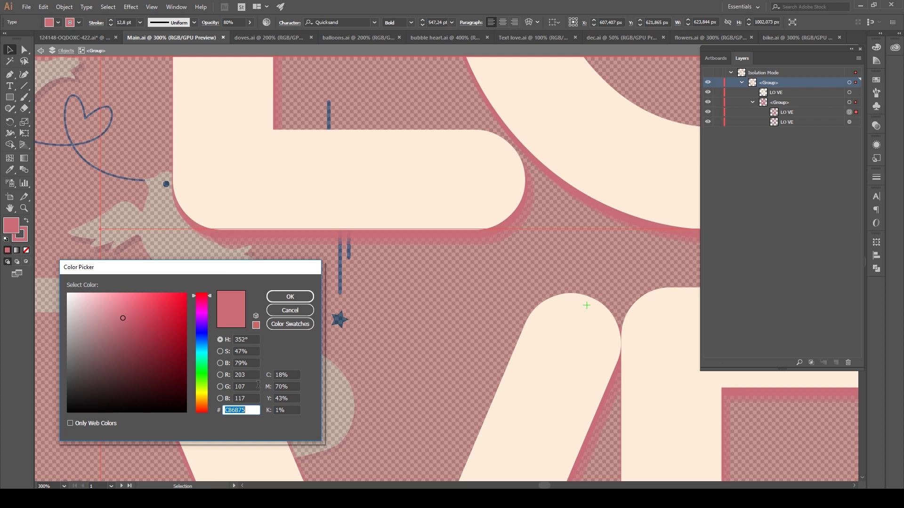
{"action": "left_click", "coordinate": [297, 309]}
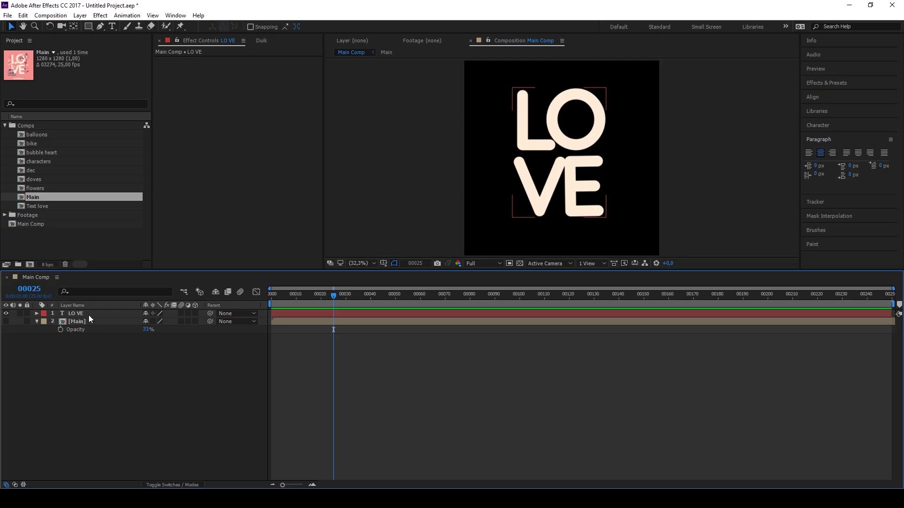
{"action": "left_click", "coordinate": [89, 315]}
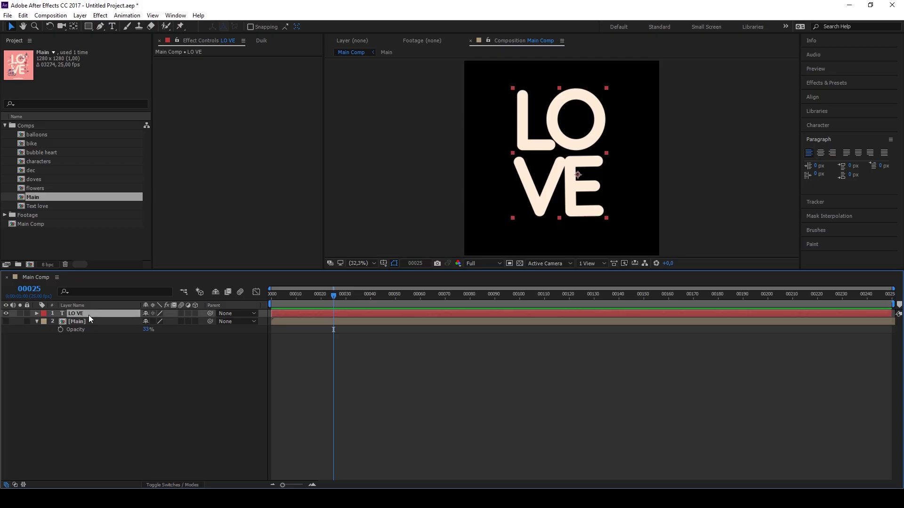
Step: Duplicate LO VE and give the copy a CB6B75 pink fill and stroke
{"action": "key", "text": "ctrl+d"}
{"action": "left_click", "coordinate": [817, 126]}
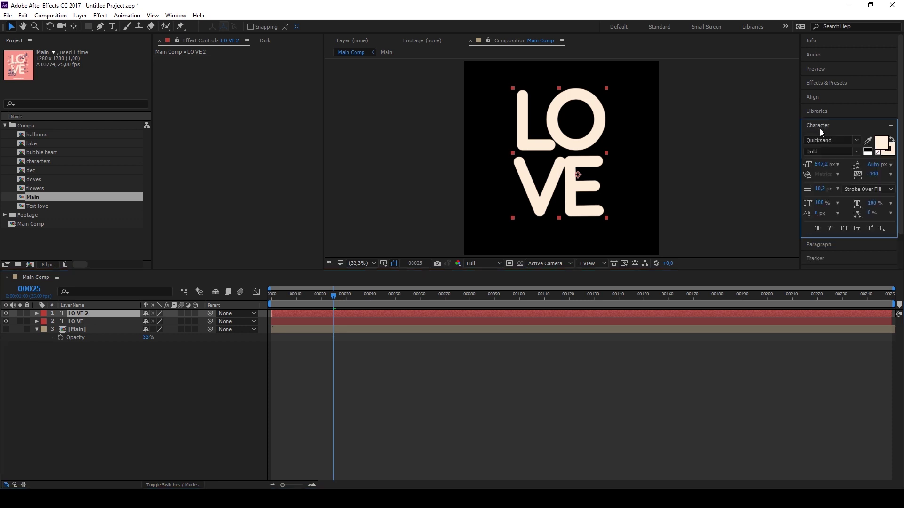
{"action": "left_click", "coordinate": [886, 146]}
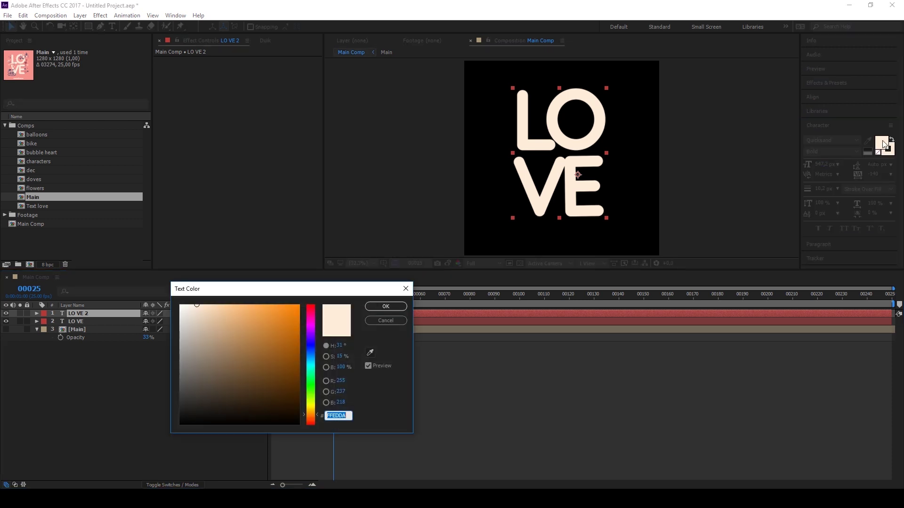
{"action": "type", "text": "CB6B75"}
{"action": "left_click", "coordinate": [386, 306]}
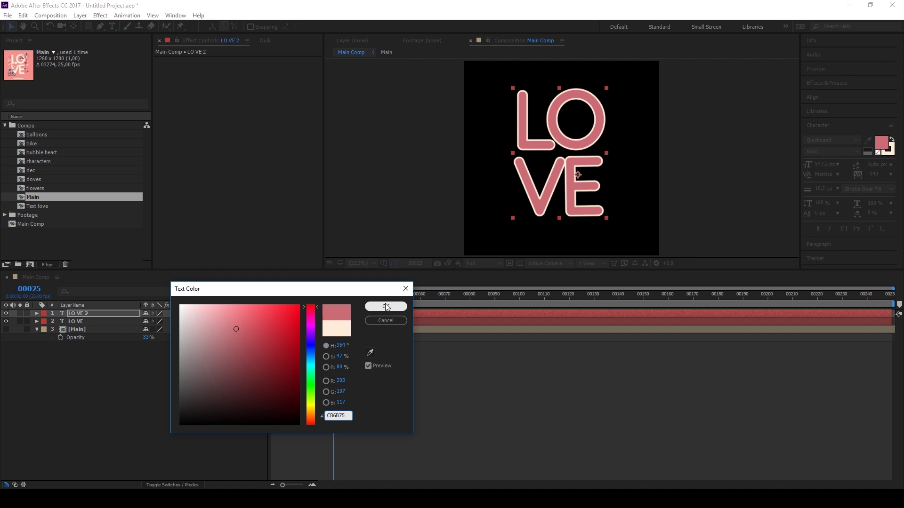
{"action": "left_click", "coordinate": [888, 149]}
{"action": "type", "text": "CB6B75"}
{"action": "left_click", "coordinate": [387, 306]}
Step: Place LO VE 2 beneath LO VE, show the Main artwork, and fit the composition
{"action": "left_click_drag", "start_coordinate": [91, 314], "coordinate": [89, 324]}
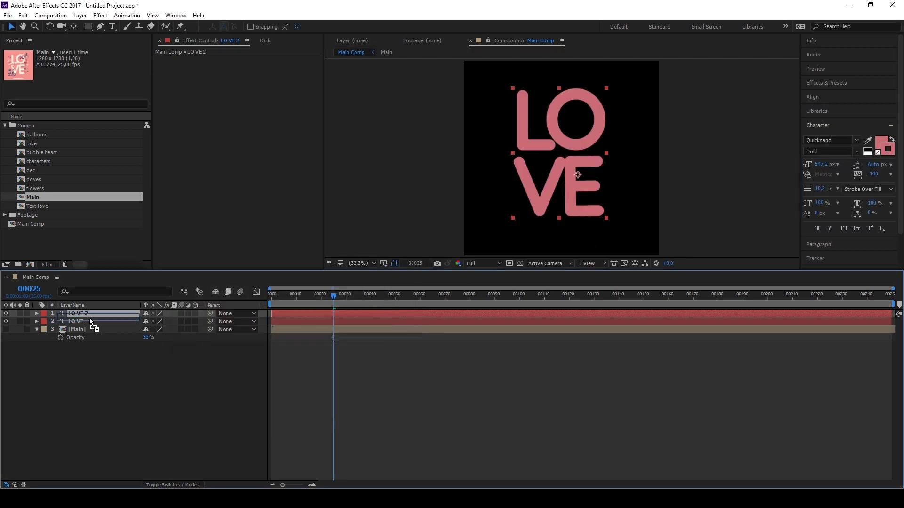
{"action": "left_click", "coordinate": [85, 331]}
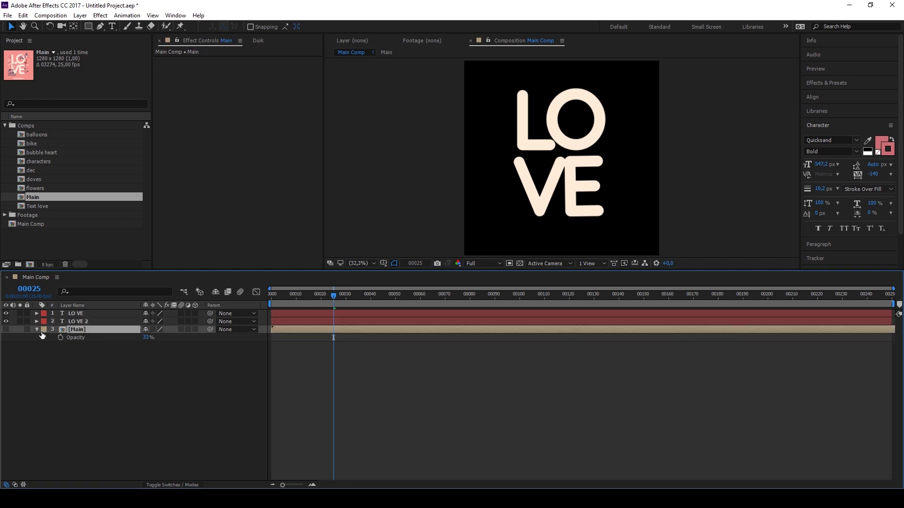
{"action": "left_click", "coordinate": [6, 330]}
{"action": "scroll", "coordinate": [471, 131], "scroll_direction": "up", "scroll_amount": 8}
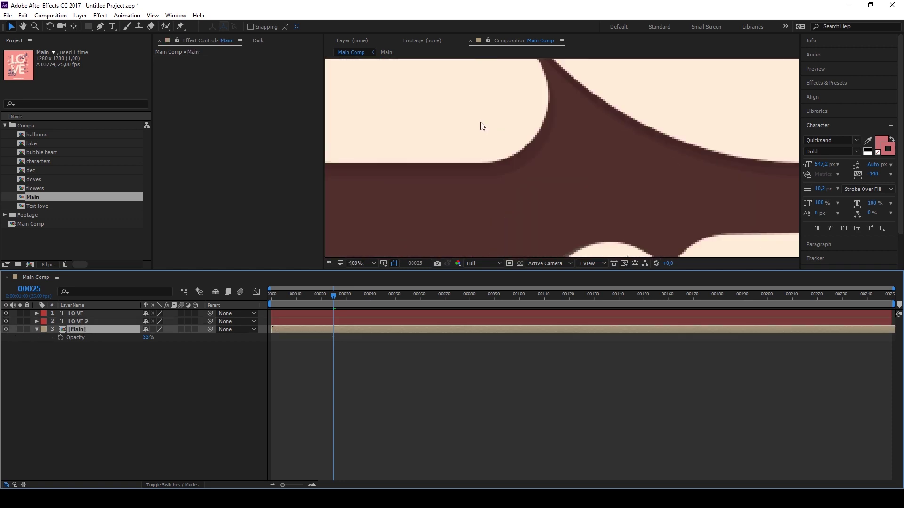
{"action": "key", "text": "ctrl+Up"}
{"action": "scroll", "coordinate": [455, 142], "scroll_direction": "down", "scroll_amount": 4}
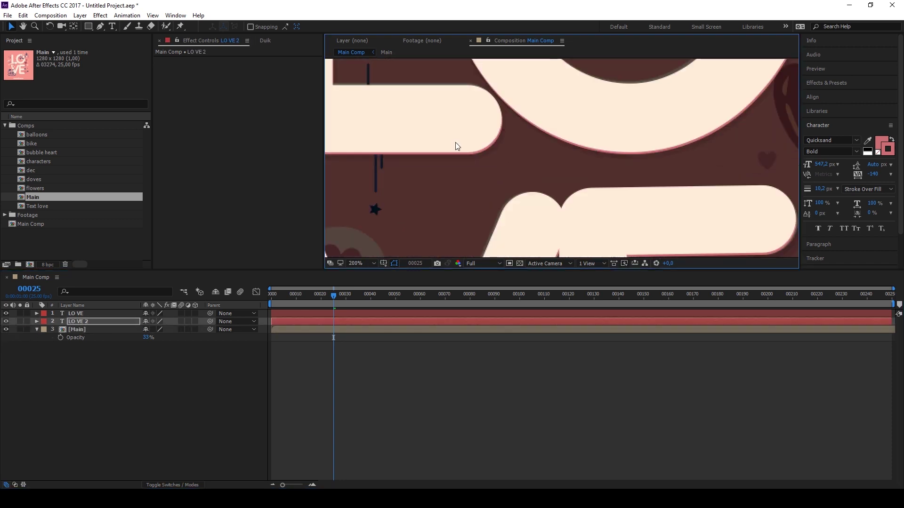
{"action": "scroll", "coordinate": [456, 144], "scroll_direction": "down", "scroll_amount": 2}
{"action": "left_click", "coordinate": [362, 263]}
{"action": "left_click", "coordinate": [377, 272]}
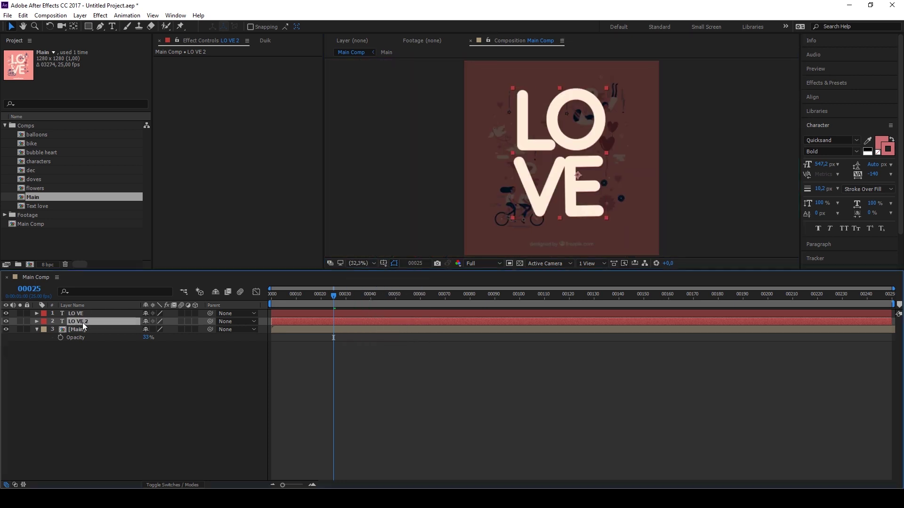
Step: In Illustrator, target the bottom LO VE copy to read its opacity
{"action": "key", "text": "alt+Tab"}
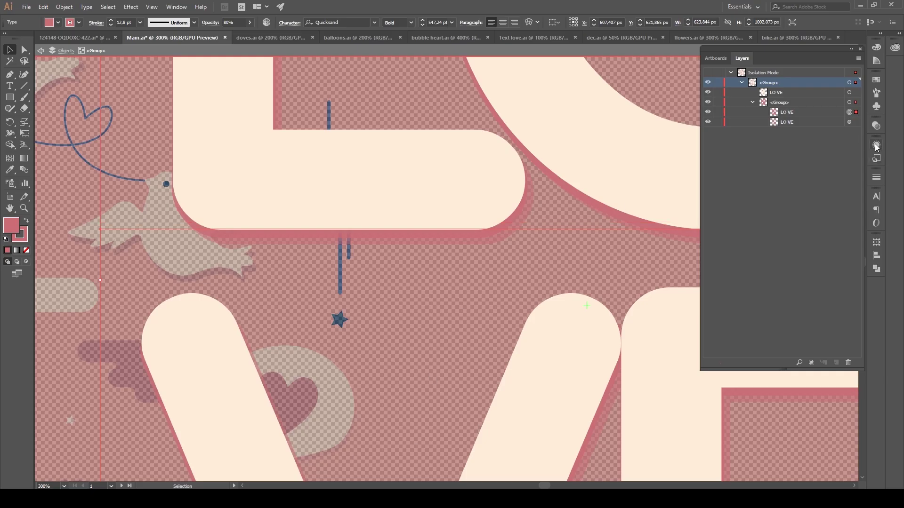
{"action": "left_click", "coordinate": [876, 146]}
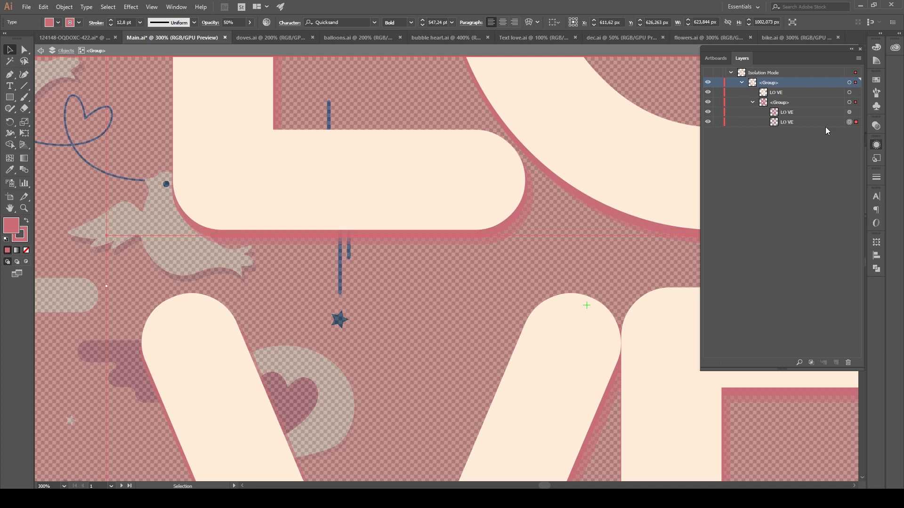
{"action": "left_click", "coordinate": [856, 122]}
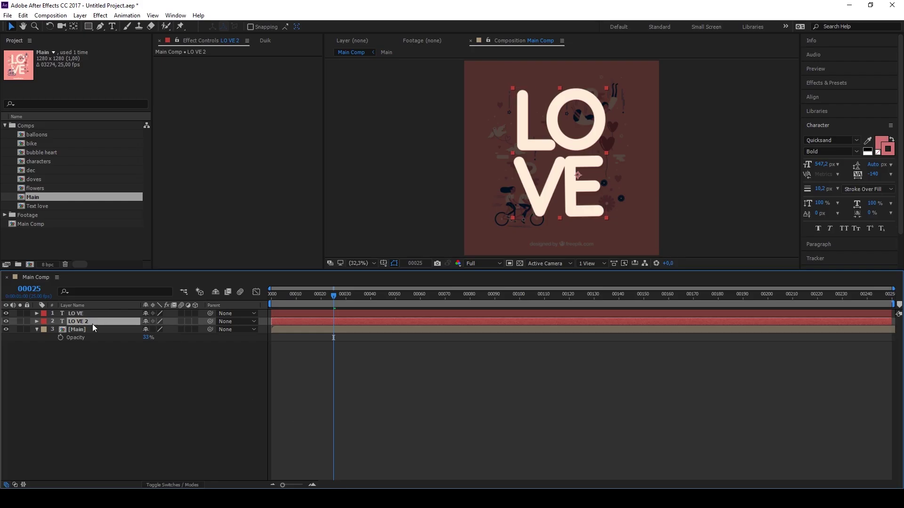
Step: Set LO VE 2's opacity to 80%
{"action": "key", "text": "t"}
{"action": "left_click", "coordinate": [150, 330]}
{"action": "type", "text": "80"}
{"action": "left_click", "coordinate": [92, 320]}
Step: Duplicate it into LO VE 3 beneath LO VE 2 with 50% opacity
{"action": "key", "text": "ctrl+d"}
{"action": "left_click_drag", "start_coordinate": [92, 320], "coordinate": [95, 334]}
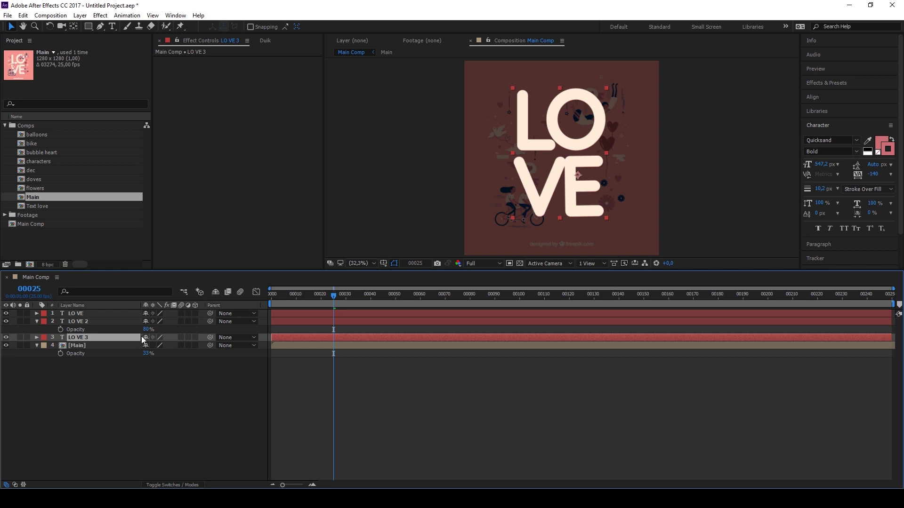
{"action": "key", "text": "t"}
{"action": "left_click", "coordinate": [149, 345]}
{"action": "key", "text": "Return"}
Step: Hide the Main artwork and delay LO VE 3's start by about one second
{"action": "scroll", "coordinate": [574, 207], "scroll_direction": "up", "scroll_amount": 4}
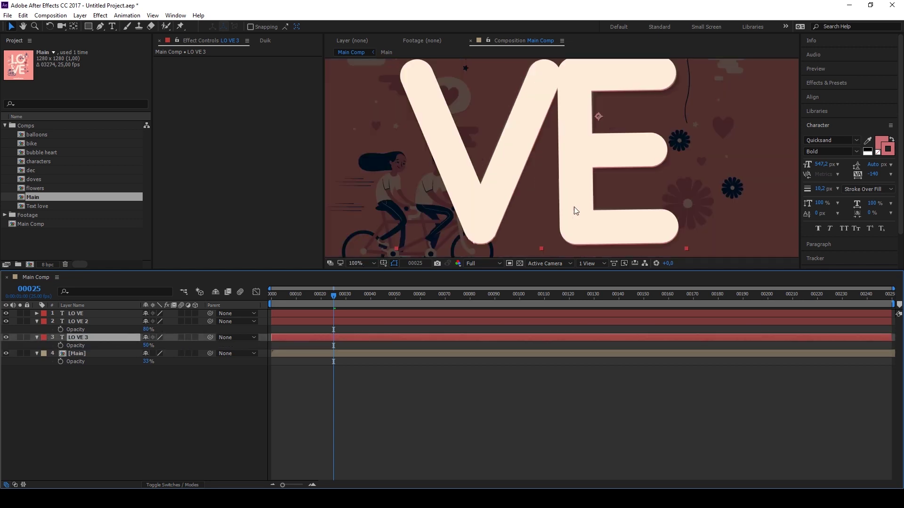
{"action": "scroll", "coordinate": [575, 207], "scroll_direction": "up", "scroll_amount": 2}
{"action": "scroll", "coordinate": [582, 206], "scroll_direction": "up", "scroll_amount": 2}
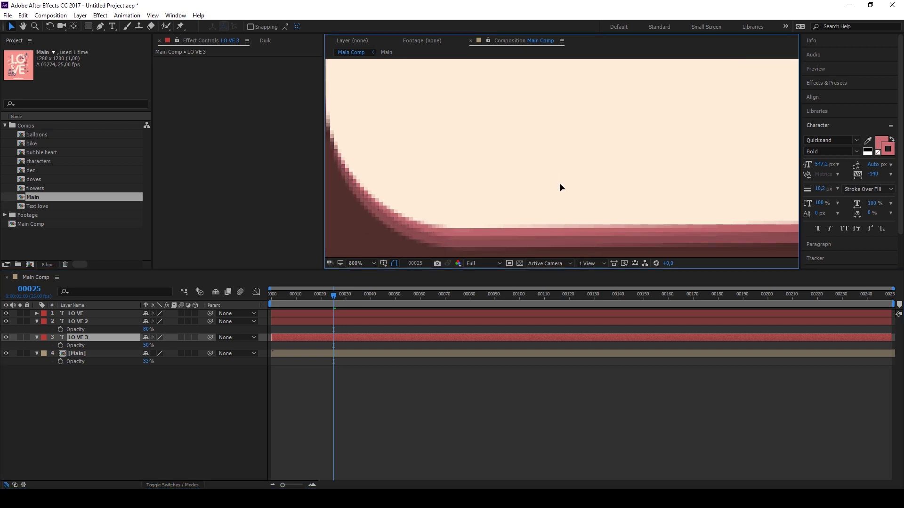
{"action": "scroll", "coordinate": [563, 183], "scroll_direction": "down", "scroll_amount": 3}
{"action": "scroll", "coordinate": [567, 191], "scroll_direction": "up", "scroll_amount": 1}
{"action": "left_click", "coordinate": [292, 321]}
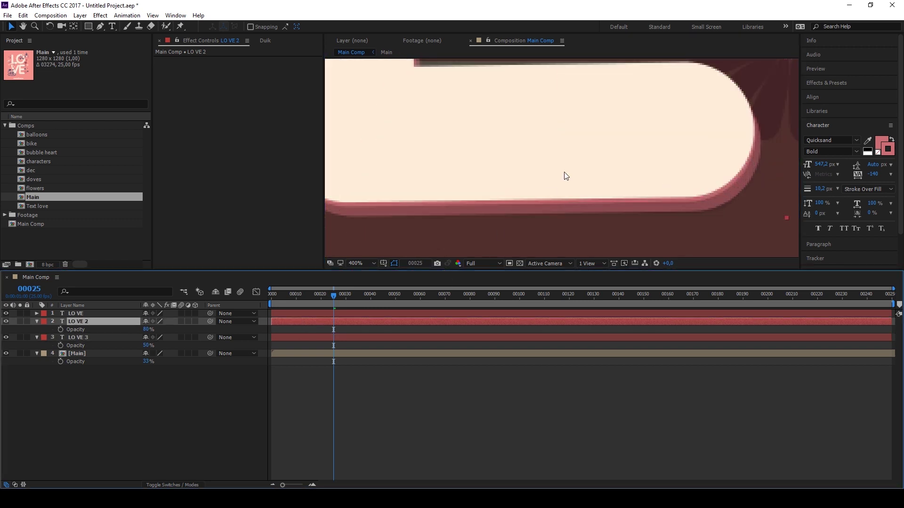
{"action": "scroll", "coordinate": [569, 157], "scroll_direction": "down", "scroll_amount": 5}
{"action": "left_click", "coordinate": [6, 354]}
{"action": "scroll", "coordinate": [502, 193], "scroll_direction": "down", "scroll_amount": 2}
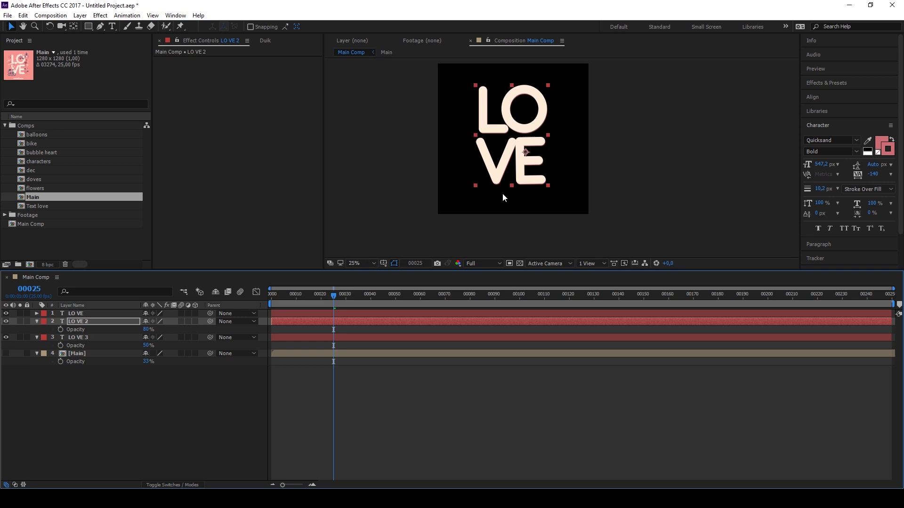
{"action": "scroll", "coordinate": [507, 137], "scroll_direction": "up", "scroll_amount": 2}
{"action": "left_click_drag", "start_coordinate": [285, 337], "coordinate": [330, 346]}
{"action": "left_click", "coordinate": [288, 321], "text": "ctrl"}
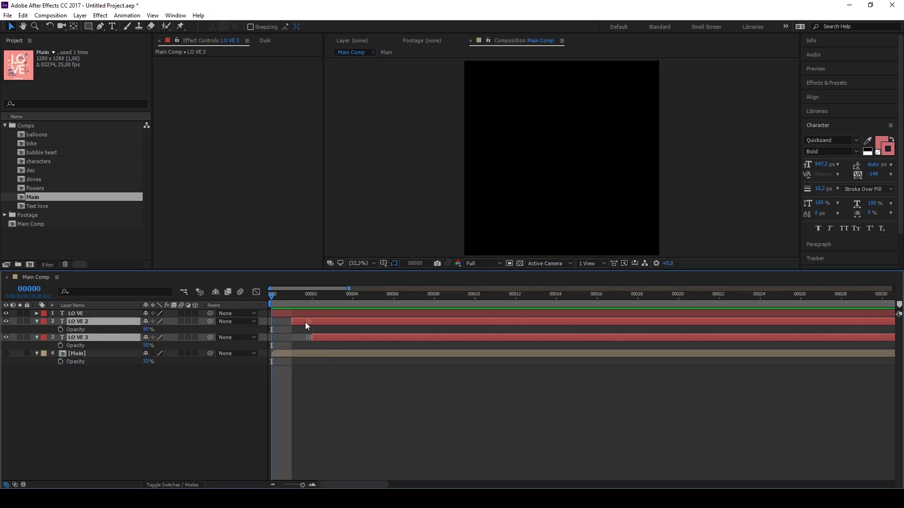
Step: Play the staggered pink LO VE echo animation, then stop it and save as Tutpad-Love.aep
{"action": "key", "text": "space"}
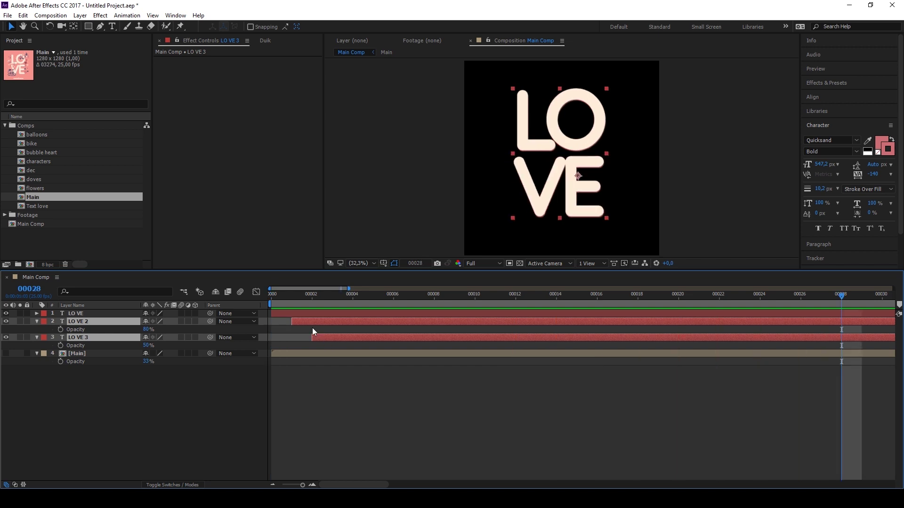
{"action": "key", "text": "F2"}
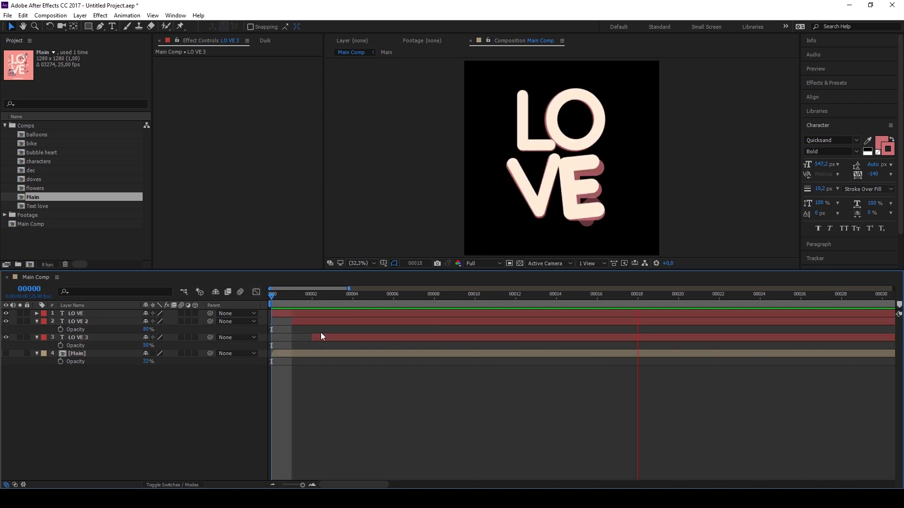
{"action": "key", "text": "space"}
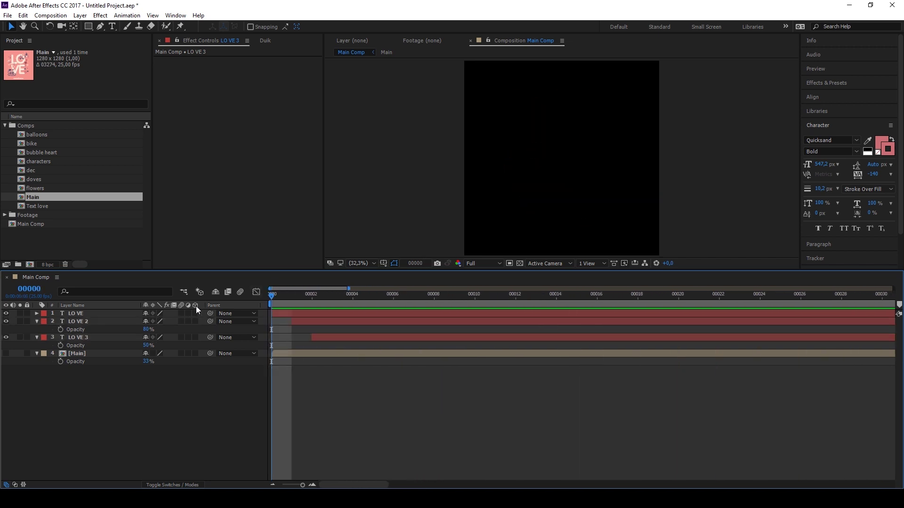
Step: Open the flowers composition and show center1's Scale property
{"action": "left_click", "coordinate": [33, 186]}
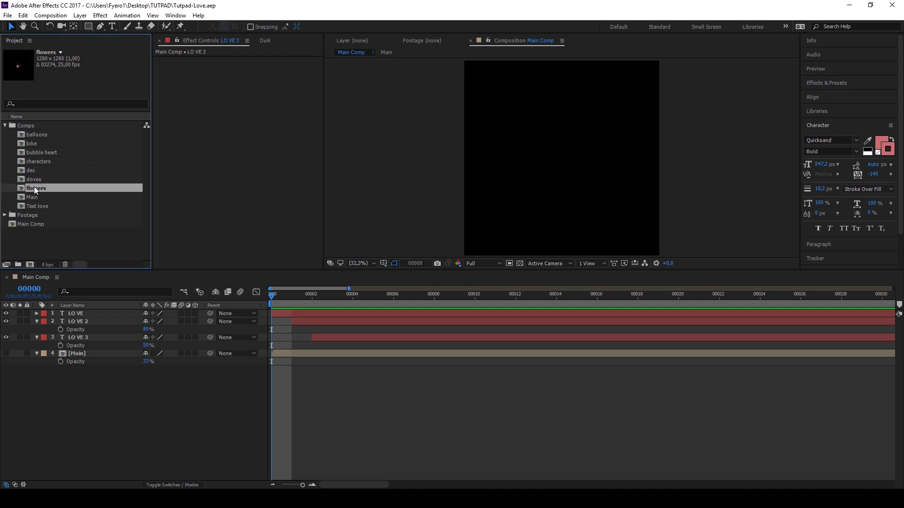
{"action": "double_click", "coordinate": [35, 188]}
{"action": "scroll", "coordinate": [565, 164], "scroll_direction": "up", "scroll_amount": 3}
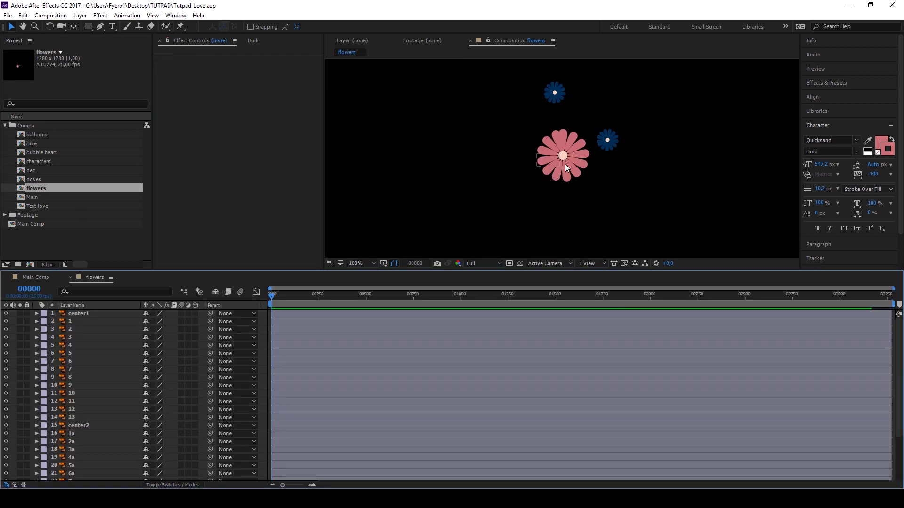
{"action": "scroll", "coordinate": [556, 165], "scroll_direction": "up", "scroll_amount": 2}
{"action": "left_click", "coordinate": [78, 314]}
{"action": "key", "text": "s"}
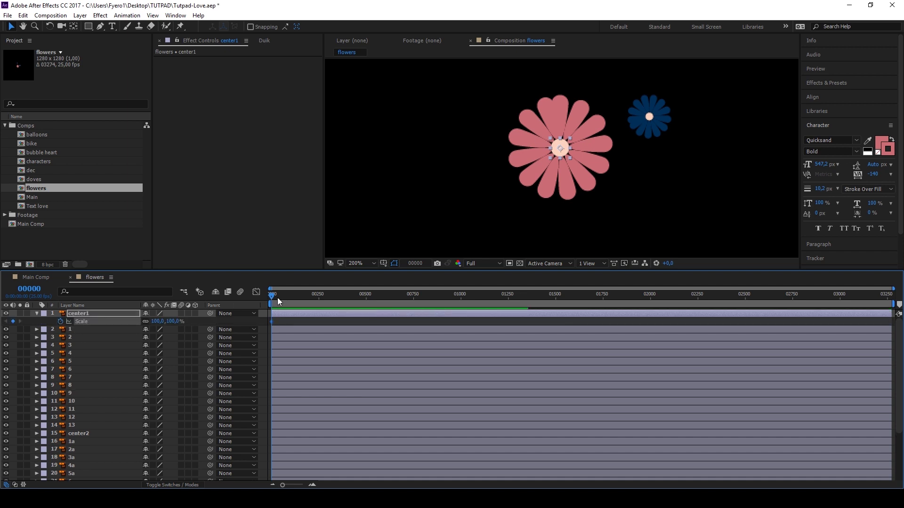
Step: Add center1 Scale keyframes at frame 25 and about frame 37 for an overshoot
{"action": "key", "text": "equal"}
{"action": "left_click", "coordinate": [290, 295]}
{"action": "key", "text": "alt+shift+s"}
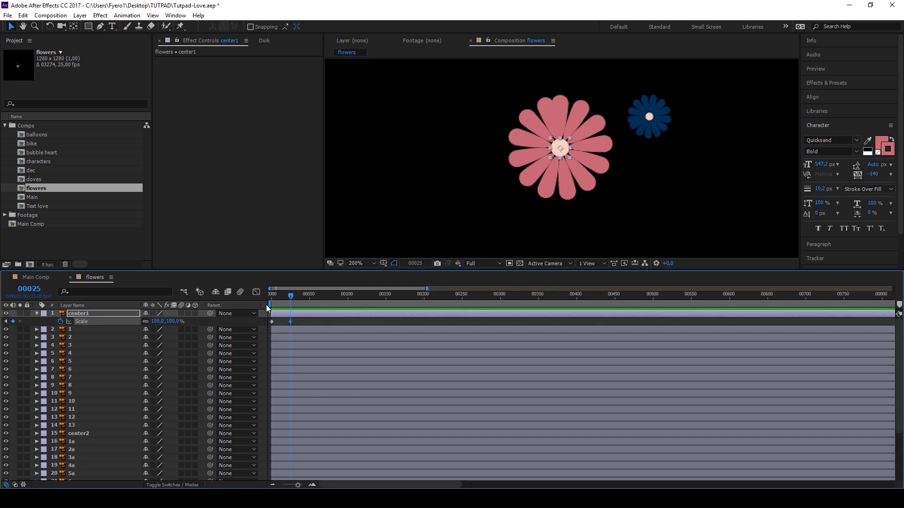
{"action": "left_click_drag", "start_coordinate": [296, 297], "coordinate": [300, 297]}
{"action": "key", "text": "alt+shift+s"}
{"action": "key", "text": "Home"}
{"action": "key", "text": "Return"}
Step: Easy-ease the Scale keyframes and raise the first keyframe's speed to about 900%/sec
{"action": "key", "text": "equal"}
{"action": "left_click", "coordinate": [322, 295]}
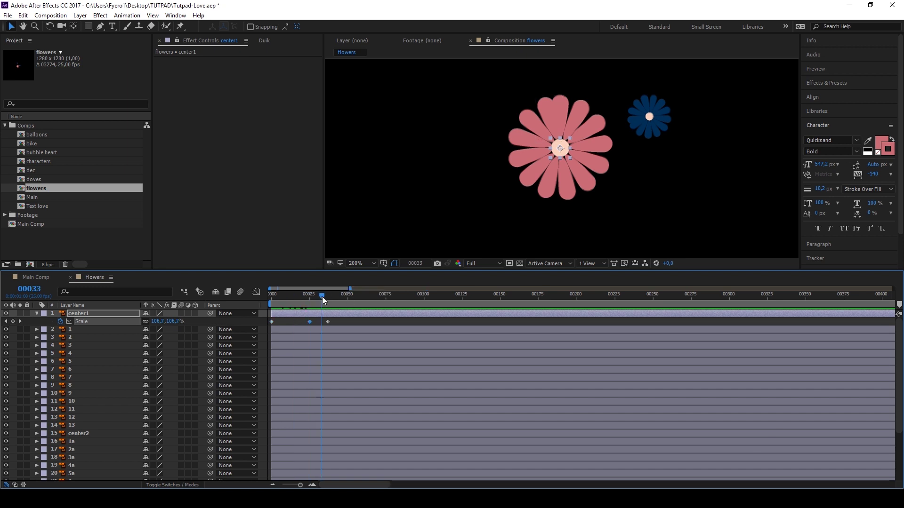
{"action": "key", "text": "Home"}
{"action": "right_click", "coordinate": [327, 322]}
{"action": "mouse_move", "coordinate": [358, 438]}
{"action": "left_click", "coordinate": [452, 376]}
{"action": "left_click", "coordinate": [256, 292]}
{"action": "left_click_drag", "start_coordinate": [265, 416], "coordinate": [252, 304]}
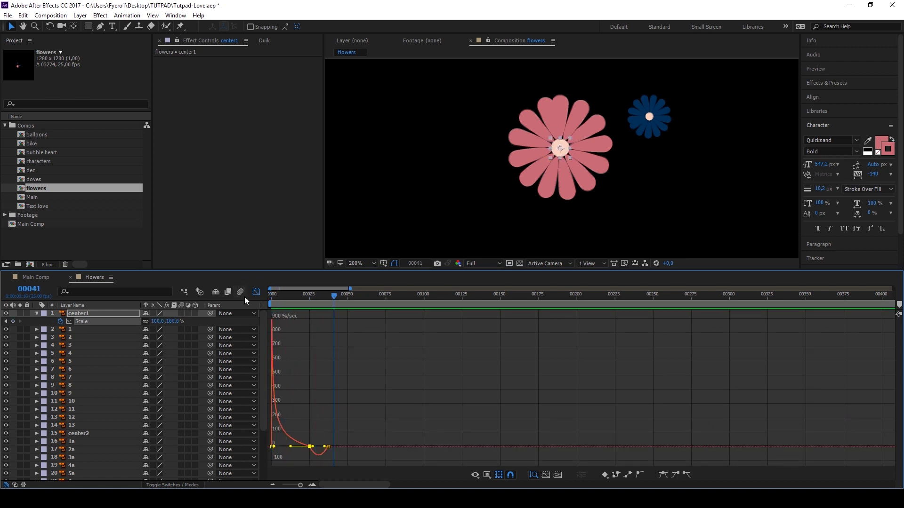
{"action": "left_click", "coordinate": [256, 292]}
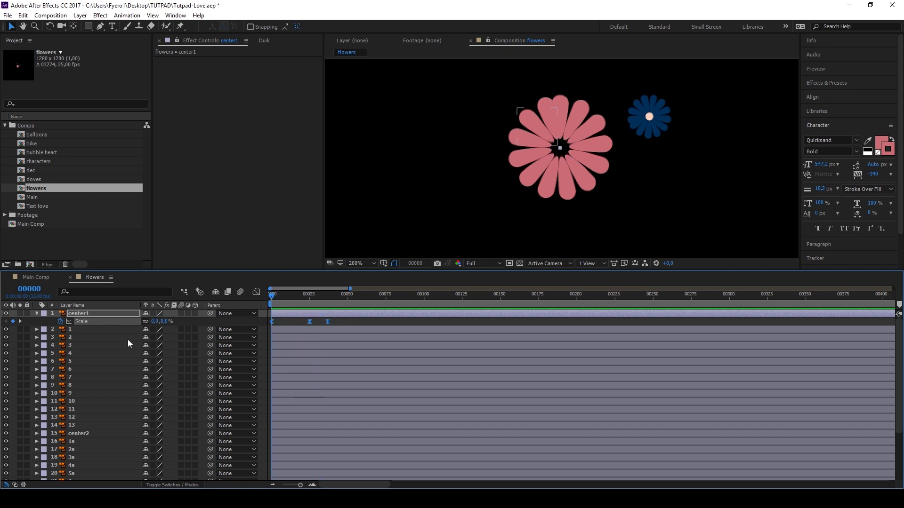
Step: Move petal 1's anchor to the flower centre and paste the Scale keys onto petals 1–13
{"action": "left_click", "coordinate": [105, 330]}
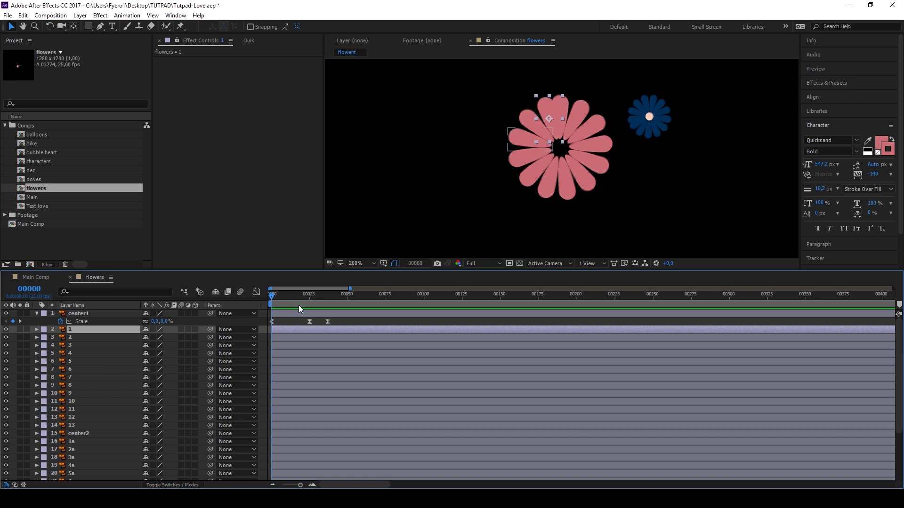
{"action": "key", "text": "y"}
{"action": "left_click_drag", "start_coordinate": [552, 126], "coordinate": [554, 138]}
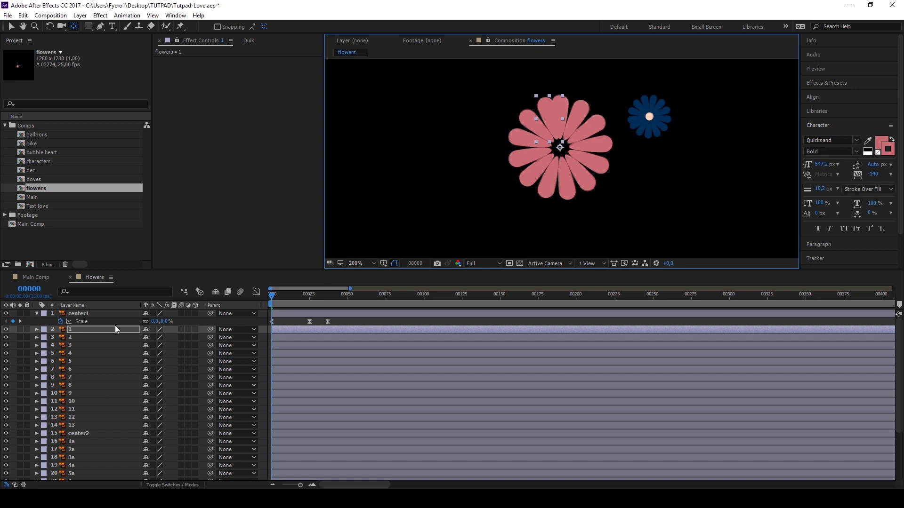
{"action": "key", "text": "ctrl+Down"}
{"action": "key", "text": "ctrl+Down"}
{"action": "key", "text": "ctrl+Down"}
{"action": "key", "text": "ctrl+Down"}
{"action": "key", "text": "ctrl+Down"}
{"action": "key", "text": "ctrl+Down"}
{"action": "key", "text": "ctrl+Down"}
{"action": "key", "text": "ctrl+Down"}
{"action": "key", "text": "ctrl+Down"}
{"action": "key", "text": "ctrl+Down"}
{"action": "key", "text": "ctrl+Down"}
{"action": "key", "text": "ctrl+Down"}
{"action": "left_click", "coordinate": [70, 329], "text": "shift"}
{"action": "key", "text": "ctrl+v"}
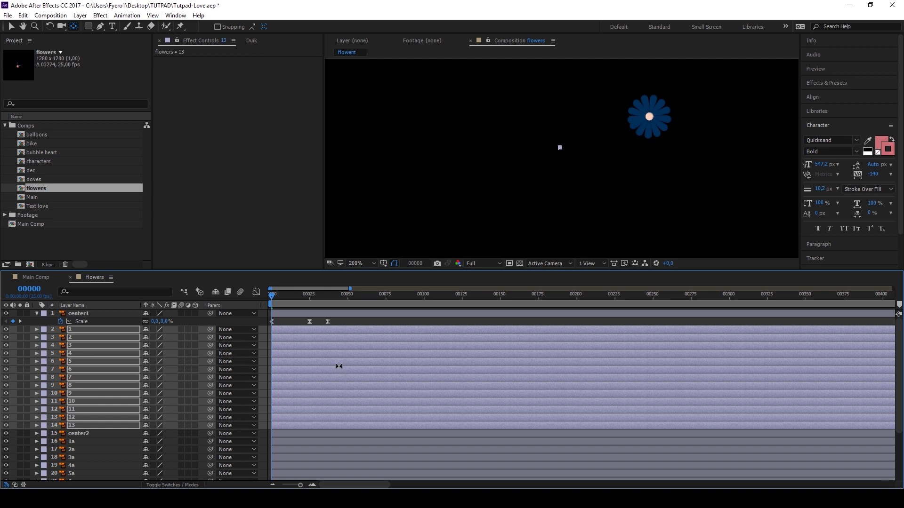
{"action": "scroll", "coordinate": [298, 358], "scroll_direction": "up", "scroll_amount": 3}
Step: Stagger petals 1–13 so each starts one frame after the previous
{"action": "key", "text": "v"}
{"action": "left_click", "coordinate": [285, 330]}
{"action": "key", "text": "="}
{"action": "key", "text": "="}
{"action": "key", "text": "="}
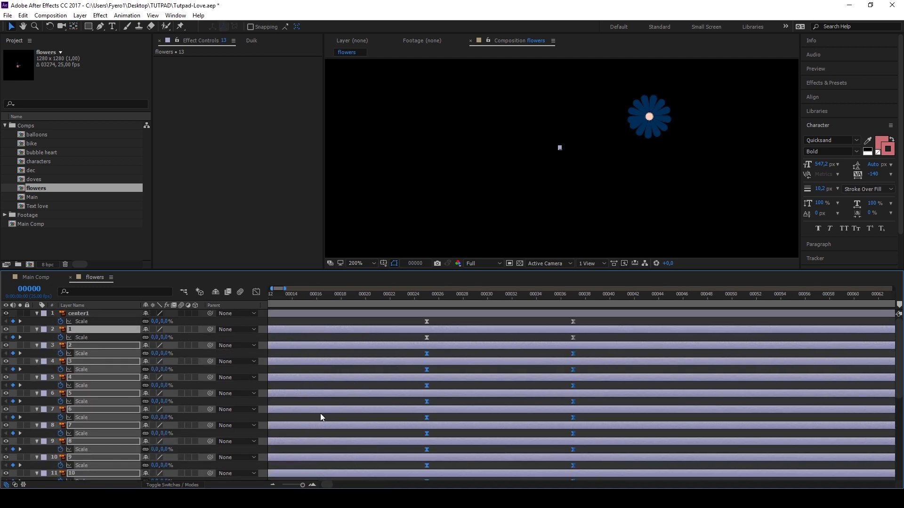
{"action": "key", "text": "alt+Page_Down"}
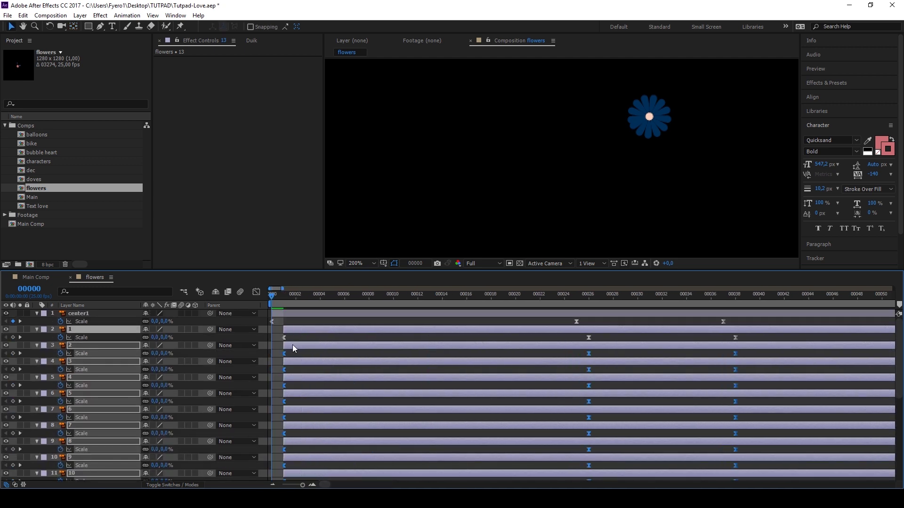
{"action": "left_click", "coordinate": [295, 331], "text": "ctrl"}
{"action": "key", "text": "alt+Page_Down"}
{"action": "left_click", "coordinate": [311, 345], "text": "ctrl"}
{"action": "key", "text": "alt+Page_Down"}
{"action": "left_click", "coordinate": [330, 362], "text": "ctrl"}
{"action": "key", "text": "alt+Page_Down"}
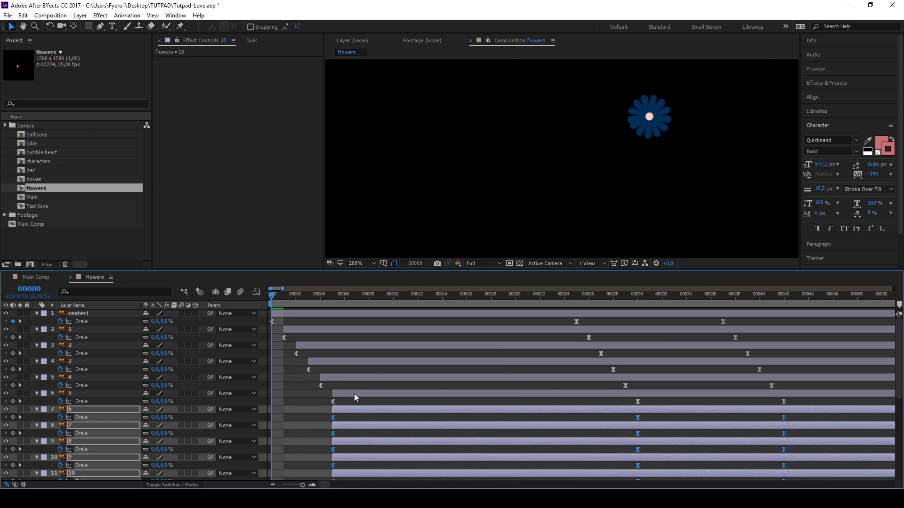
{"action": "key", "text": "alt+Page_Down"}
{"action": "left_click", "coordinate": [357, 410], "text": "ctrl"}
{"action": "key", "text": "alt+Page_Down"}
{"action": "left_click", "coordinate": [391, 425], "text": "ctrl"}
{"action": "key", "text": "alt+Page_Down"}
{"action": "left_click", "coordinate": [418, 442], "text": "ctrl"}
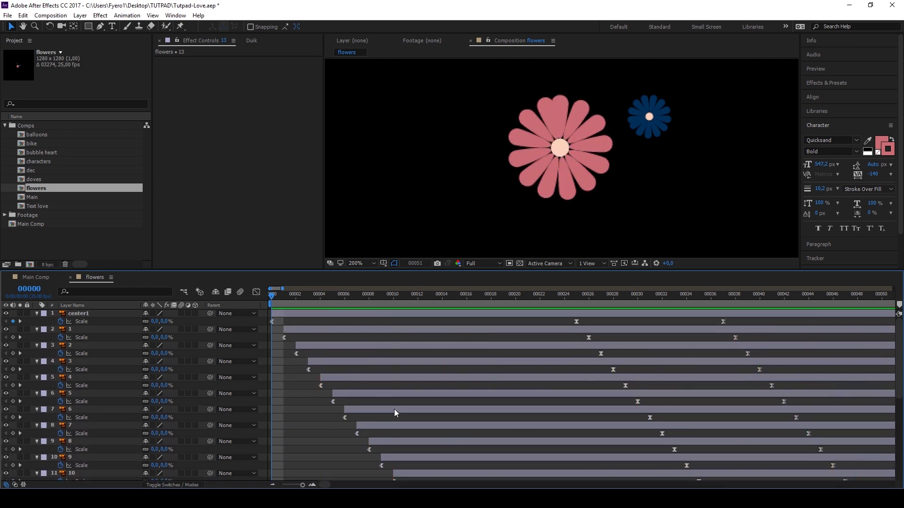
{"action": "key", "text": "minus"}
{"action": "key", "text": "space"}
Step: Add a Null Object and move it onto the pink flower's centre at frame 102
{"action": "key", "text": "v"}
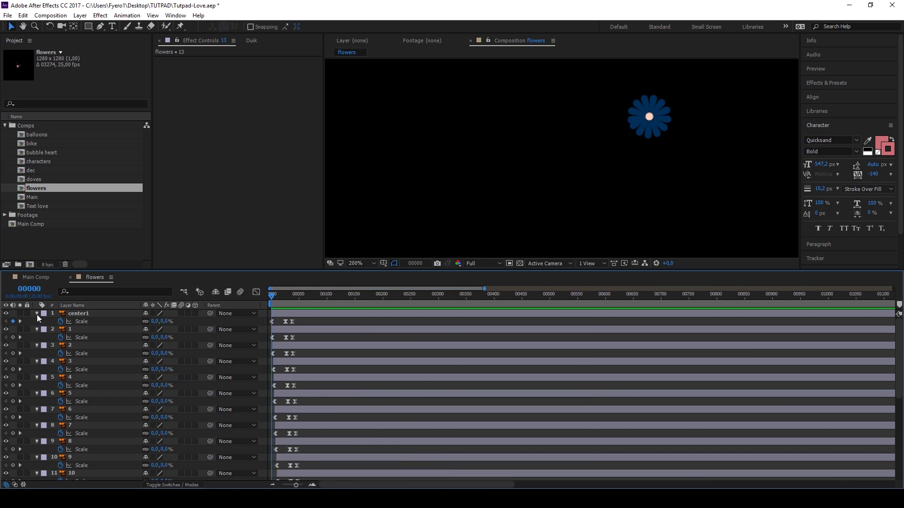
{"action": "key", "text": "u"}
{"action": "left_click", "coordinate": [80, 15]}
{"action": "mouse_move", "coordinate": [94, 24]}
{"action": "left_click", "coordinate": [267, 67]}
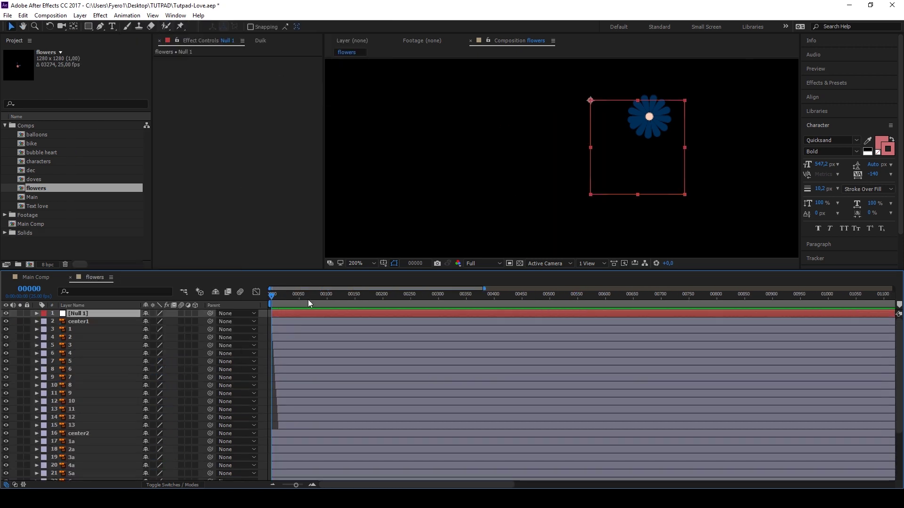
{"action": "left_click", "coordinate": [328, 294]}
{"action": "left_click_drag", "start_coordinate": [594, 101], "coordinate": [564, 149]}
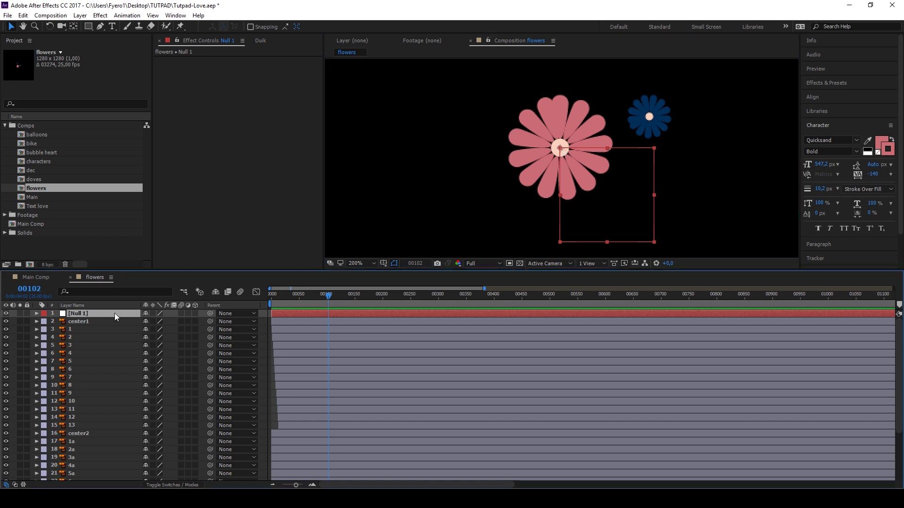
Step: Give Null 1 a time*20 rotation expression
{"action": "key", "text": "r"}
{"action": "left_click", "coordinate": [60, 322], "text": "alt"}
{"action": "type", "text": "time*"}
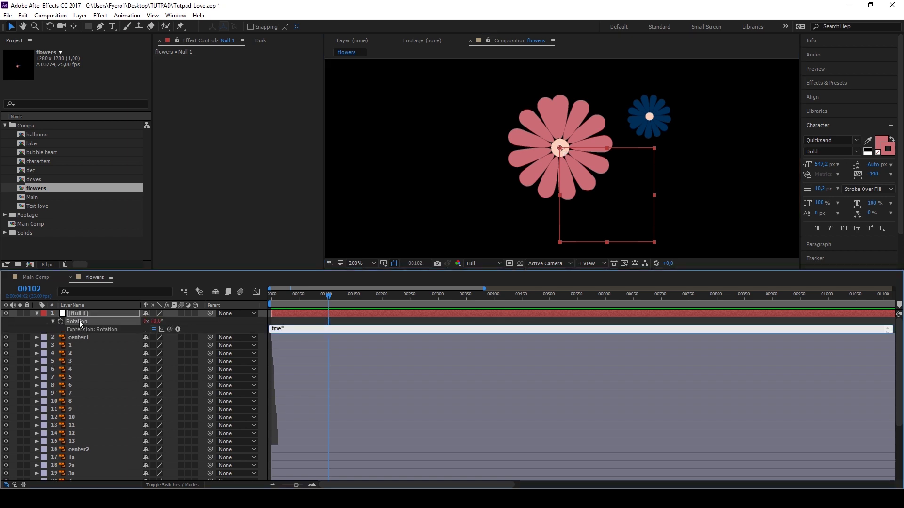
{"action": "left_click", "coordinate": [280, 302]}
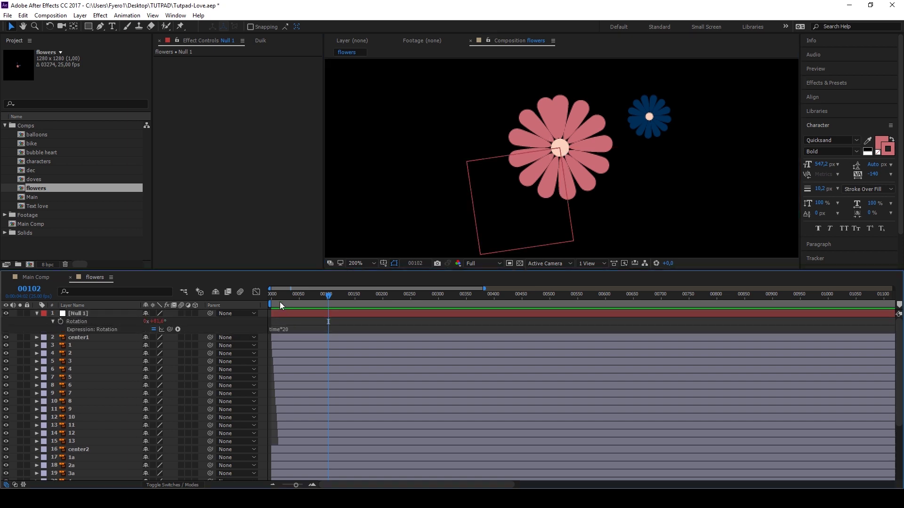
Step: Parent center1 and the flower's layers 2–15 to Null 1
{"action": "key", "text": "Home"}
{"action": "left_click", "coordinate": [90, 339]}
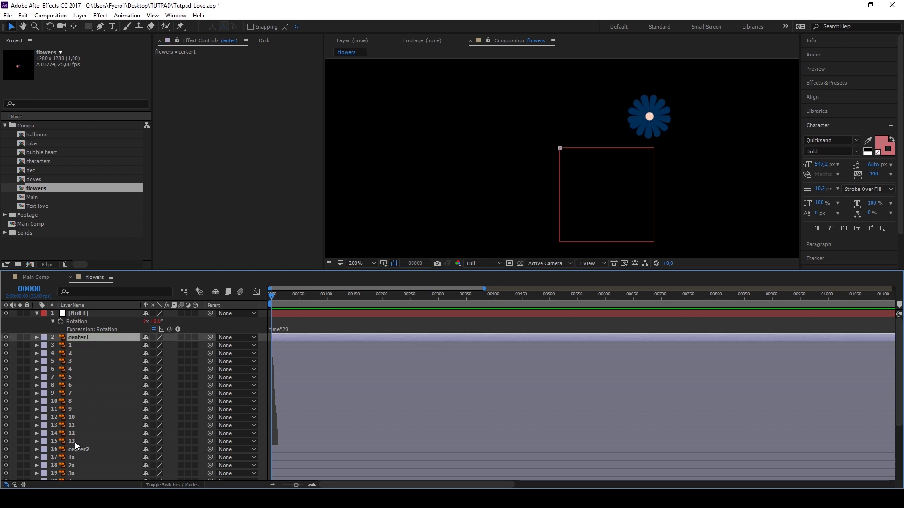
{"action": "left_click", "coordinate": [75, 442], "text": "shift"}
{"action": "left_click_drag", "start_coordinate": [210, 337], "coordinate": [106, 312]}
{"action": "left_click", "coordinate": [277, 321]}
Step: Preview the spinning pink flower, then select the blue petal layer 5a
{"action": "key", "text": "space"}
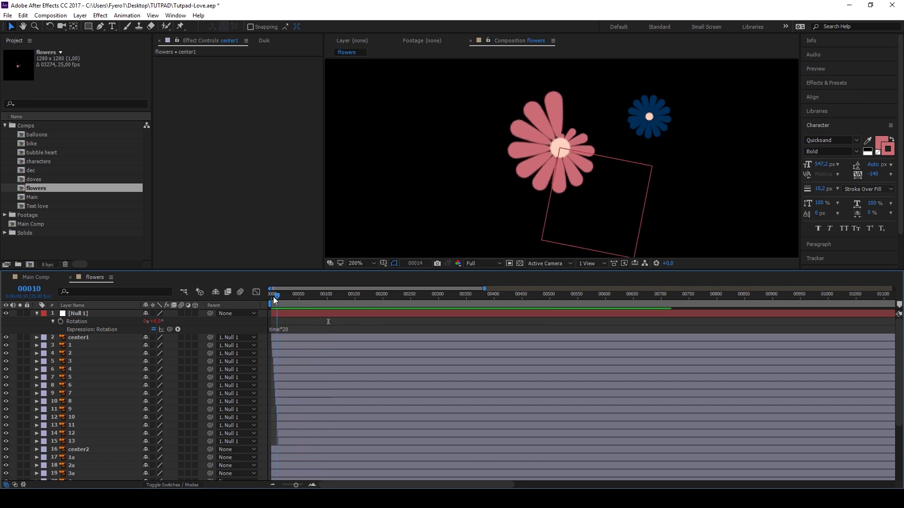
{"action": "left_click", "coordinate": [605, 195]}
{"action": "key", "text": "s"}
{"action": "scroll", "coordinate": [668, 113], "scroll_direction": "up", "scroll_amount": 4}
{"action": "left_click", "coordinate": [600, 178]}
Step: Give Null 2 a counter-rotating time*-15 rotation expression and preview the blue flower
{"action": "key", "text": "ctrl+Down"}
{"action": "key", "text": "ctrl+Down"}
{"action": "key", "text": "ctrl+Down"}
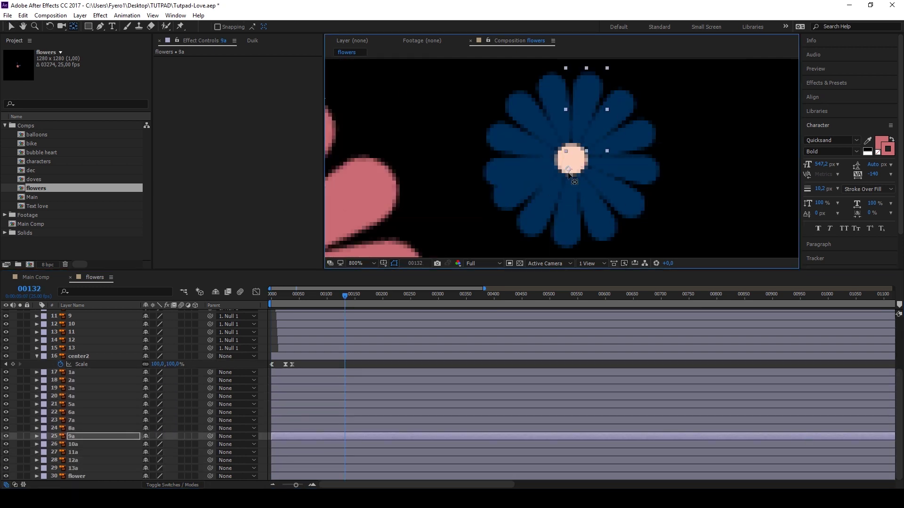
{"action": "key", "text": "ctrl+Down"}
{"action": "key", "text": "ctrl+Down"}
{"action": "key", "text": "ctrl+Down"}
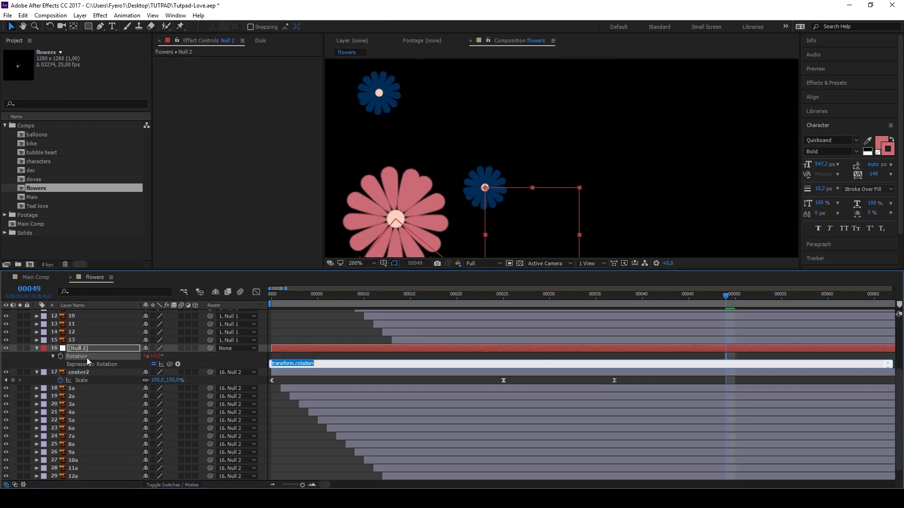
{"action": "type", "text": "time*-"}
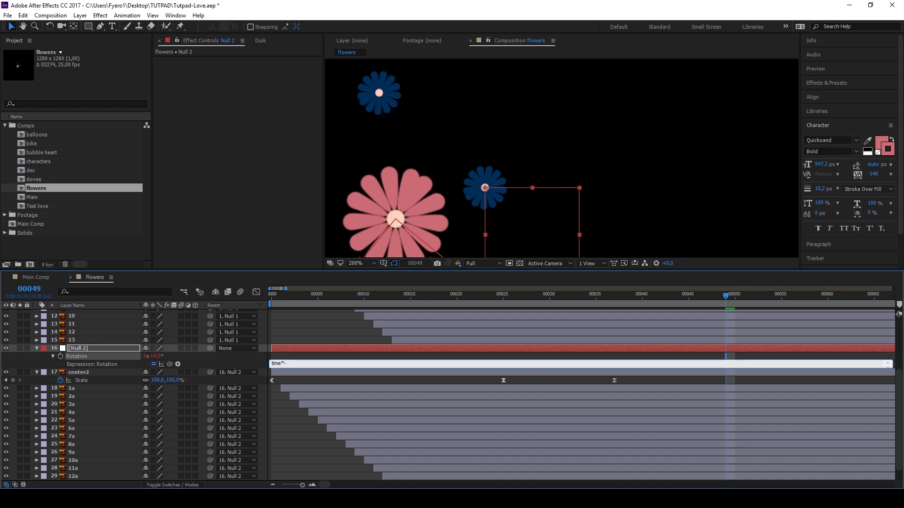
{"action": "type", "text": "15"}
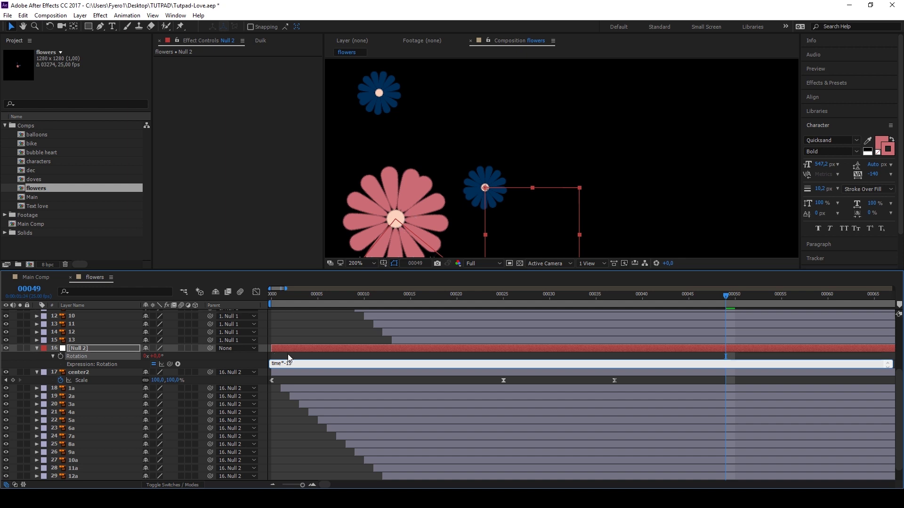
{"action": "left_click", "coordinate": [290, 358]}
{"action": "left_click_drag", "start_coordinate": [309, 296], "coordinate": [272, 295]}
{"action": "key", "text": "space"}
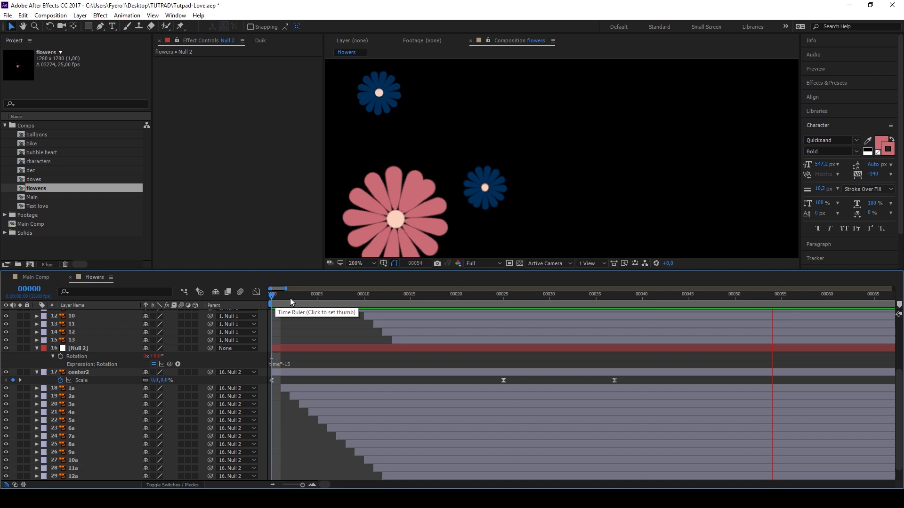
{"action": "key", "text": "space"}
Step: Delay Null 2 and the blue flower's layers by about 5 frames and preview
{"action": "scroll", "coordinate": [339, 369], "scroll_direction": "left", "scroll_amount": 5}
{"action": "left_click", "coordinate": [301, 348]}
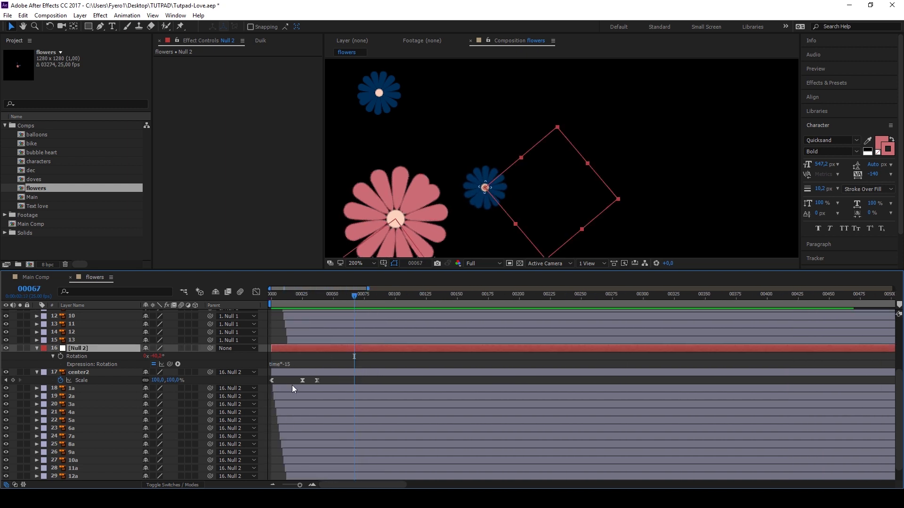
{"action": "scroll", "coordinate": [292, 385], "scroll_direction": "down", "scroll_amount": 1}
{"action": "left_click", "coordinate": [280, 381], "text": "shift"}
{"action": "left_click_drag", "start_coordinate": [284, 335], "coordinate": [334, 332]}
{"action": "key", "text": "Home"}
{"action": "key", "text": "space"}
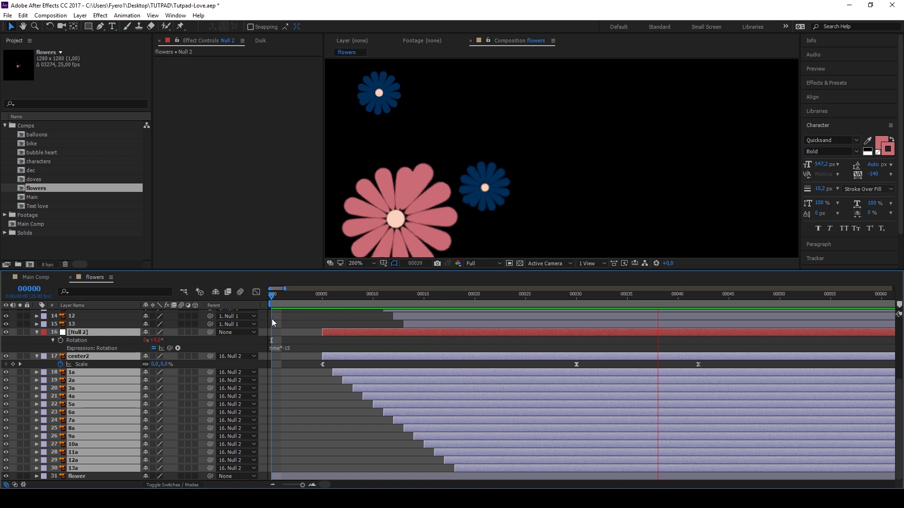
{"action": "key", "text": "space"}
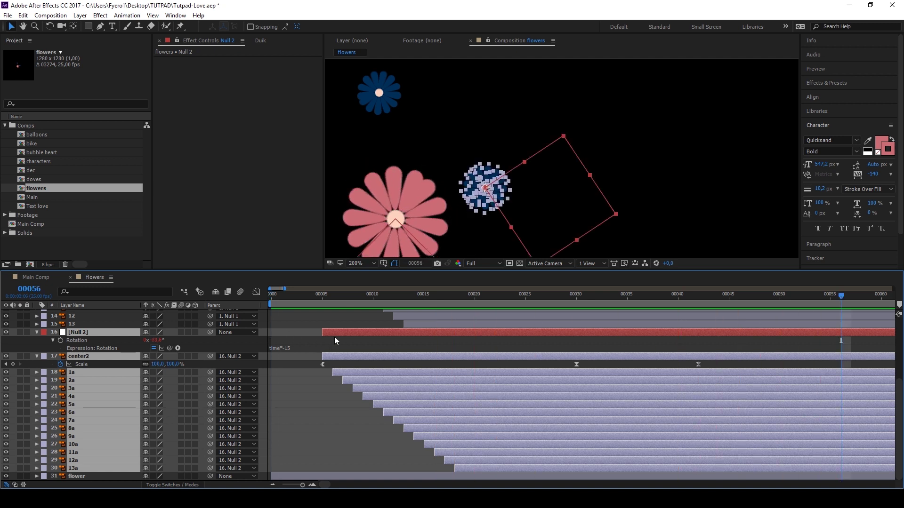
Step: Duplicate the blue flower with its null and move the copy onto the top-left blue flower
{"action": "left_click", "coordinate": [338, 335]}
{"action": "left_click", "coordinate": [76, 469], "text": "shift"}
{"action": "key", "text": "ctrl+d"}
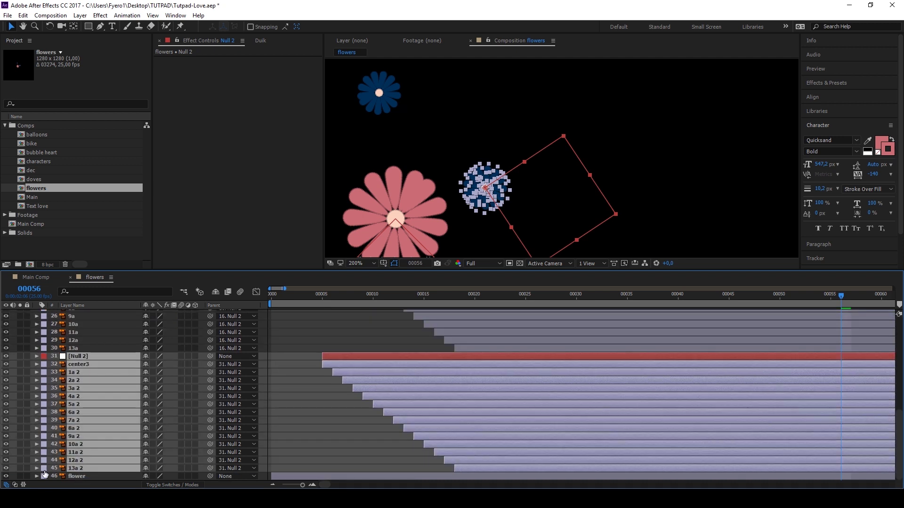
{"action": "left_click", "coordinate": [107, 354]}
{"action": "left_click_drag", "start_coordinate": [485, 188], "coordinate": [379, 93]}
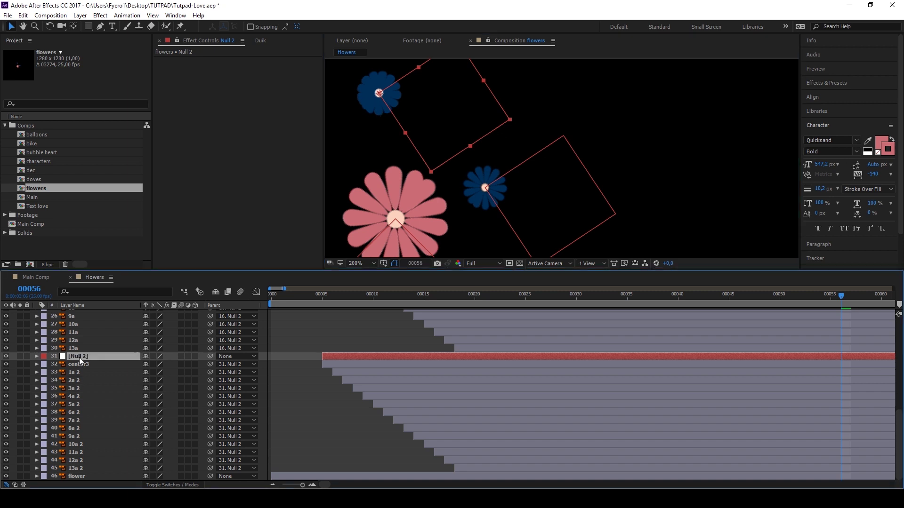
Step: Edit the copied null's rotation expression and delay duplicate layers 32–45 by two frames
{"action": "key", "text": "r"}
{"action": "left_click", "coordinate": [60, 365], "text": "alt"}
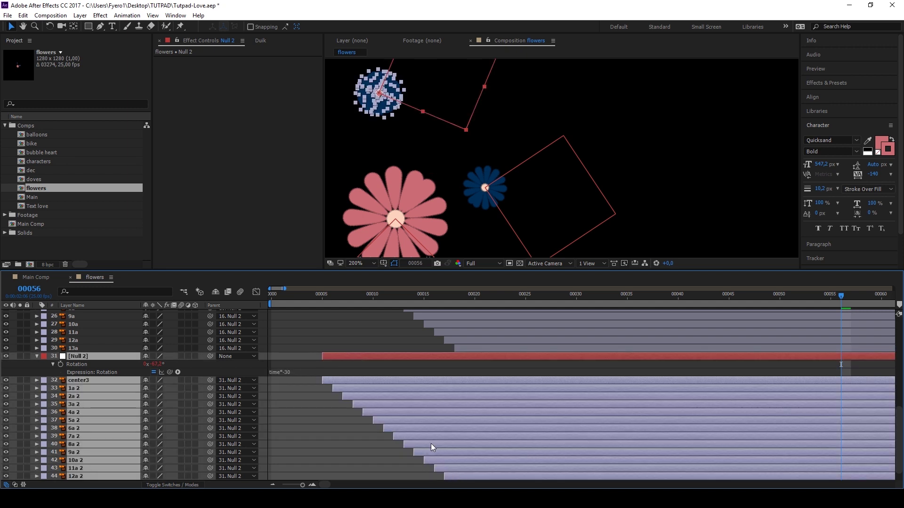
{"action": "left_click_drag", "start_coordinate": [344, 363], "coordinate": [431, 478]}
{"action": "left_click", "coordinate": [373, 295]}
{"action": "left_click_drag", "start_coordinate": [382, 341], "coordinate": [415, 339]}
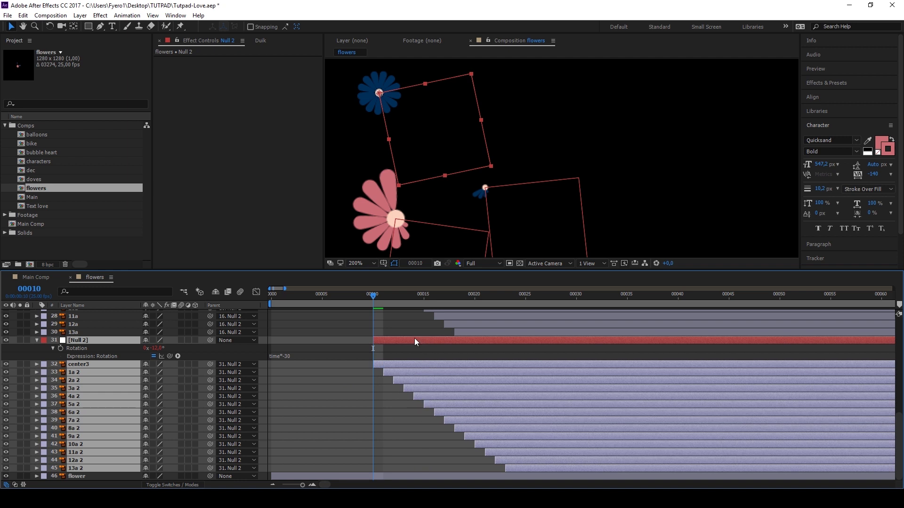
Step: Hide the large blue flower layer and preview the flower animations from frame 6
{"action": "left_click", "coordinate": [8, 476]}
{"action": "key", "text": "space"}
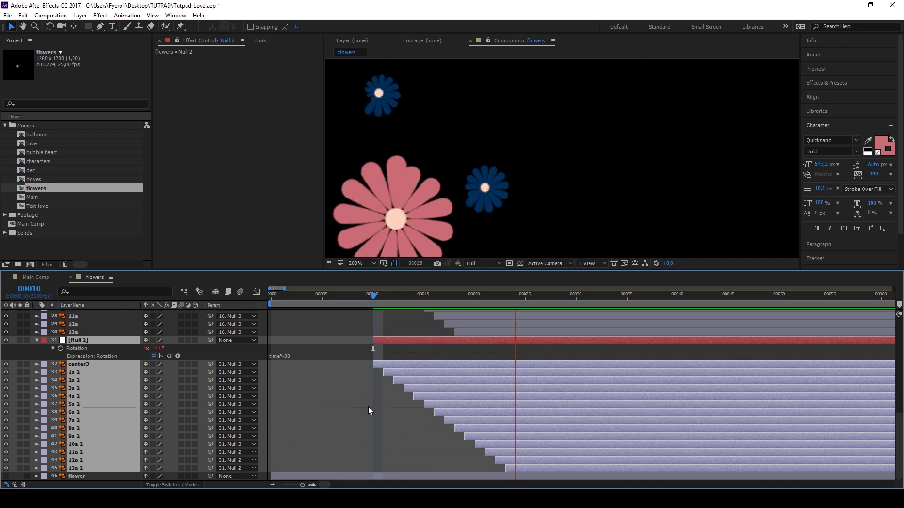
{"action": "key", "text": "minus"}
{"action": "key", "text": "minus"}
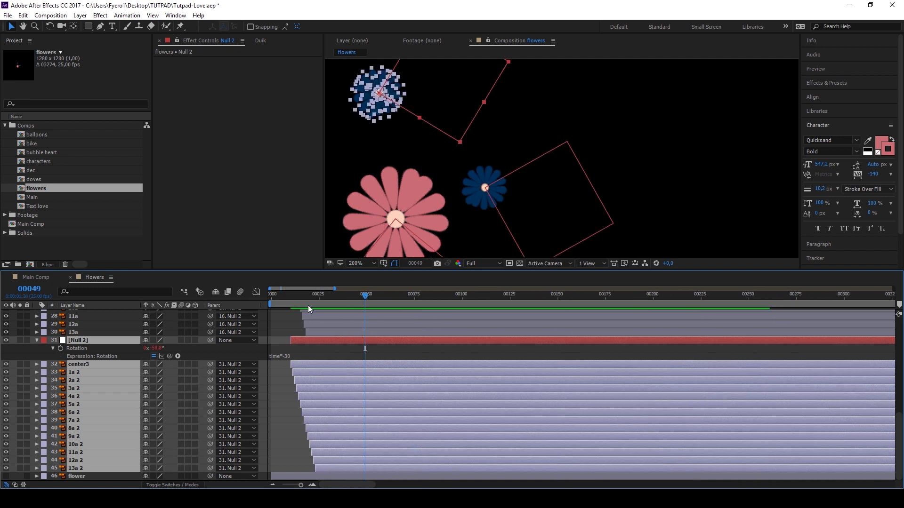
{"action": "left_click", "coordinate": [268, 298]}
{"action": "key", "text": "shift+slash"}
{"action": "left_click", "coordinate": [283, 295]}
{"action": "key", "text": "space"}
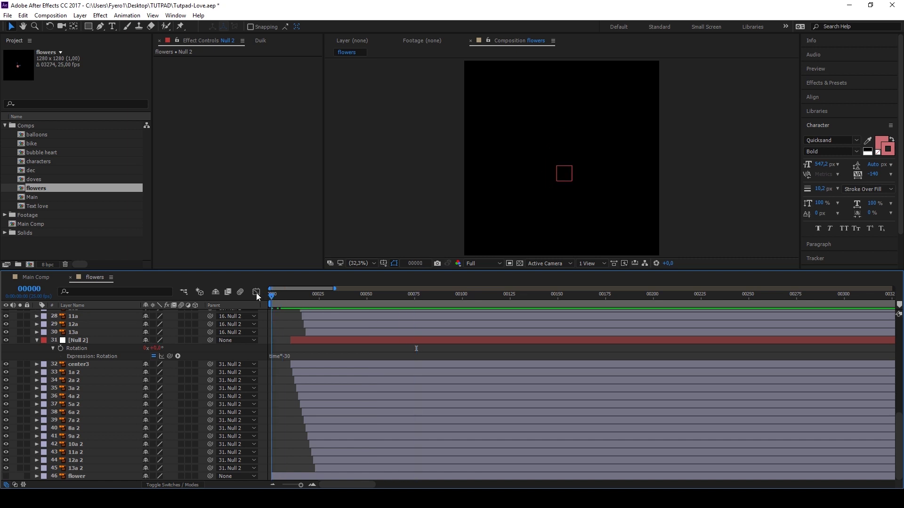
Step: Add the flowers comp to Main Comp and preview it with the Main background shown
{"action": "double_click", "coordinate": [39, 224]}
{"action": "left_click_drag", "start_coordinate": [28, 188], "coordinate": [75, 351]}
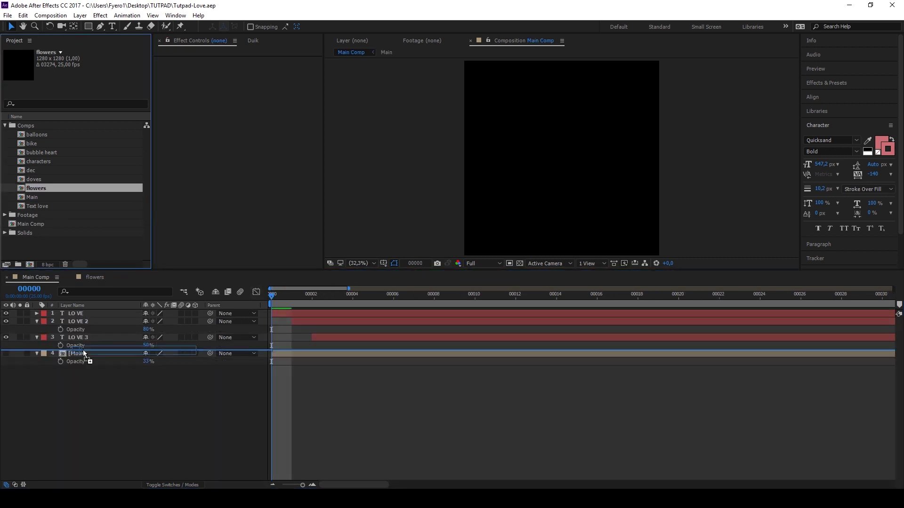
{"action": "left_click_drag", "start_coordinate": [273, 301], "coordinate": [678, 308]}
{"action": "left_click", "coordinate": [5, 361]}
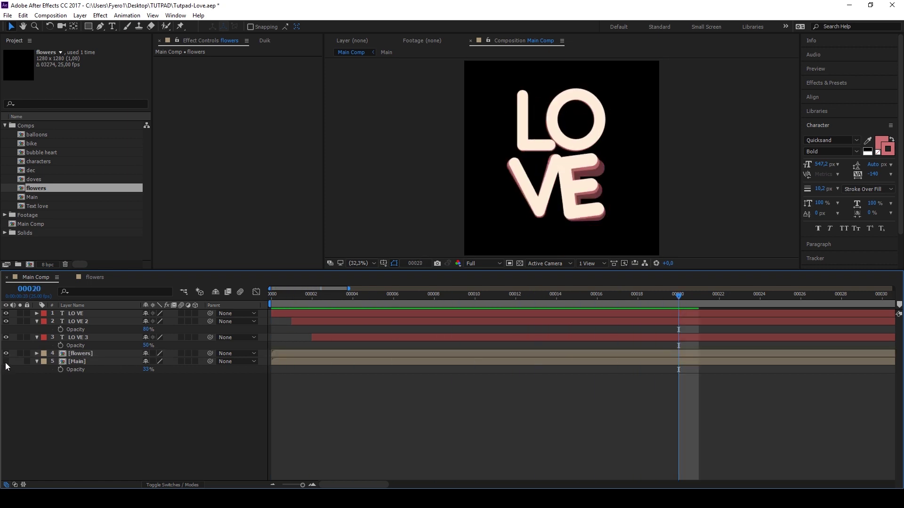
{"action": "left_click", "coordinate": [433, 353]}
{"action": "scroll", "coordinate": [618, 205], "scroll_direction": "up", "scroll_amount": 6}
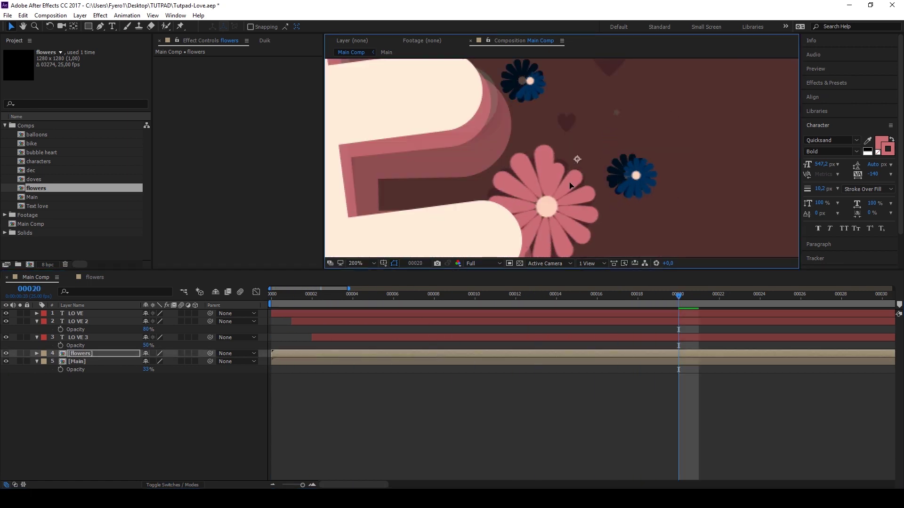
{"action": "key", "text": "space"}
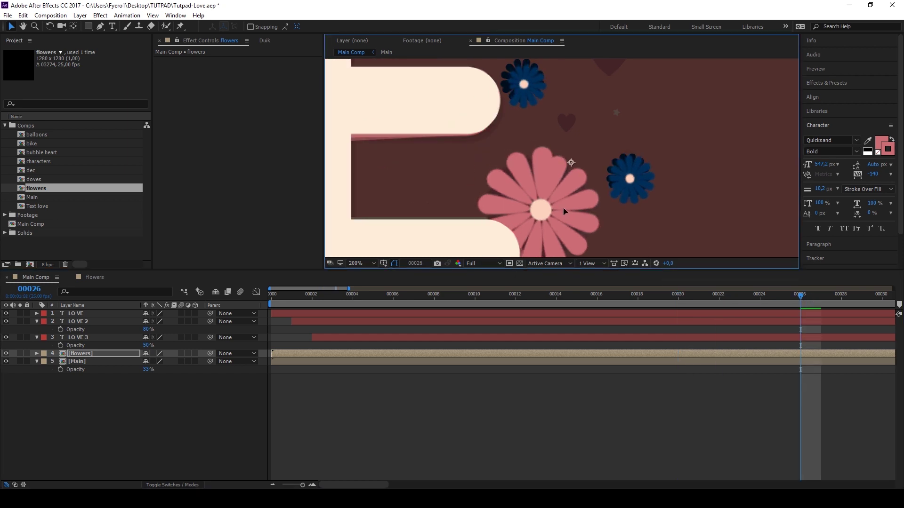
Step: Move the flowers layer to the top, hide [Main], and start it near frame 5
{"action": "scroll", "coordinate": [563, 215], "scroll_direction": "down", "scroll_amount": 4}
{"action": "scroll", "coordinate": [662, 330], "scroll_direction": "down", "scroll_amount": 3}
{"action": "scroll", "coordinate": [562, 207], "scroll_direction": "up", "scroll_amount": 4}
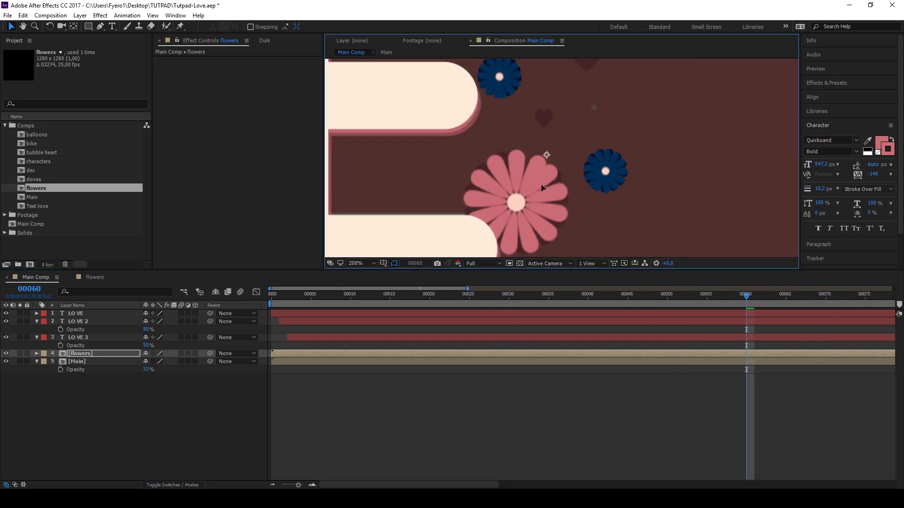
{"action": "scroll", "coordinate": [541, 184], "scroll_direction": "down", "scroll_amount": 4}
{"action": "mouse_move", "coordinate": [6, 314]}
{"action": "left_mouse_down"}
{"action": "mouse_move", "coordinate": [6, 354]}
{"action": "mouse_move", "coordinate": [6, 314]}
{"action": "left_mouse_up"}
{"action": "left_click_drag", "start_coordinate": [80, 354], "coordinate": [80, 311]}
{"action": "left_click", "coordinate": [355, 387]}
{"action": "left_click", "coordinate": [6, 361]}
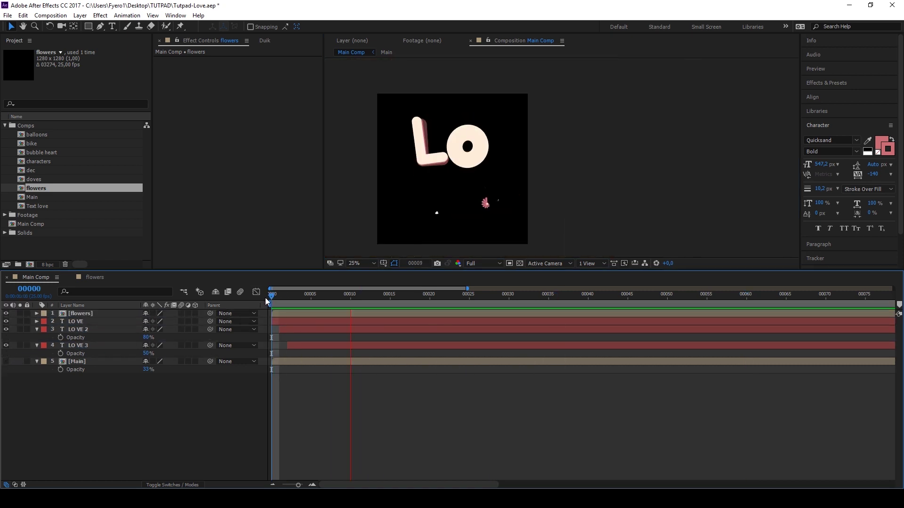
{"action": "left_click", "coordinate": [272, 297]}
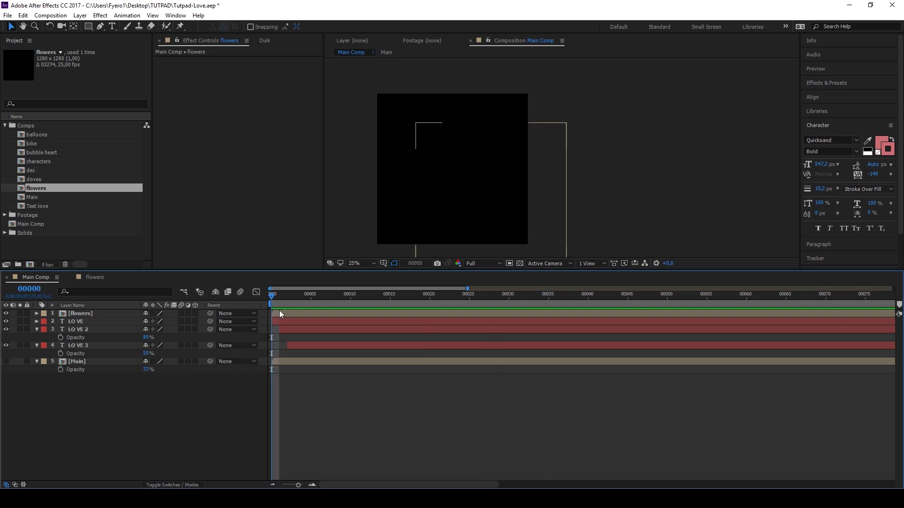
{"action": "left_click_drag", "start_coordinate": [281, 314], "coordinate": [317, 314]}
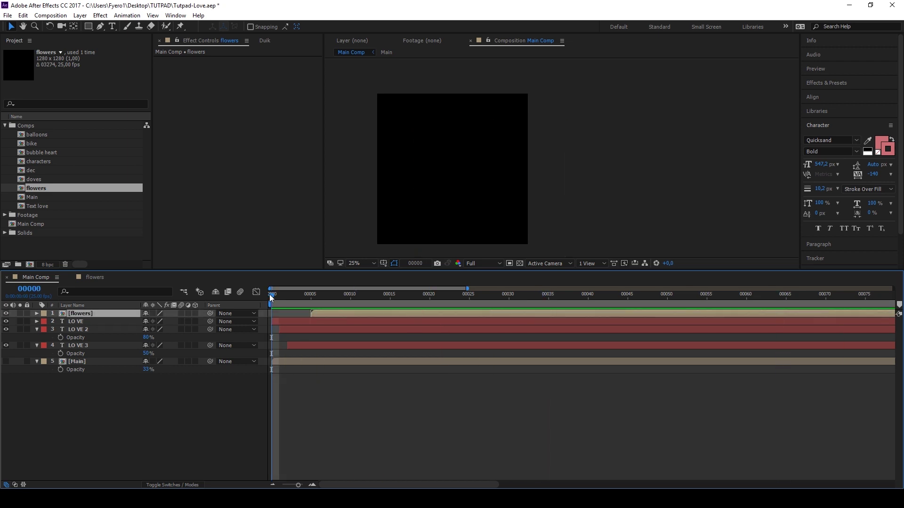
Step: Check center1's scale keyframes in the flowers comp, then return to the dec comp
{"action": "double_click", "coordinate": [21, 172]}
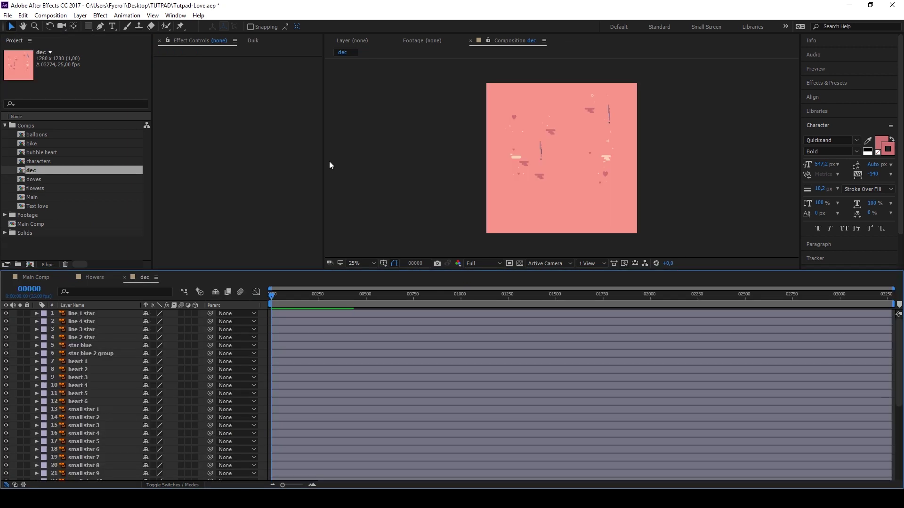
{"action": "scroll", "coordinate": [573, 148], "scroll_direction": "up", "scroll_amount": 2}
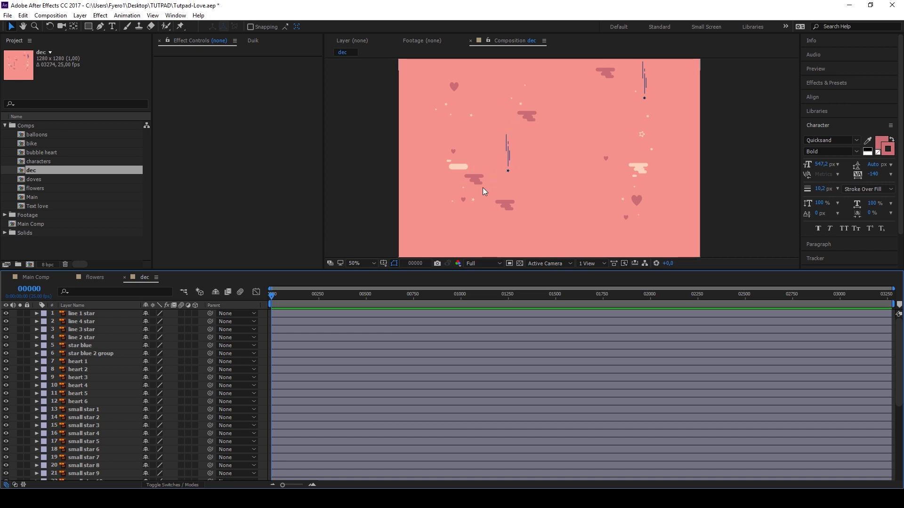
{"action": "double_click", "coordinate": [35, 187]}
{"action": "left_click", "coordinate": [79, 322]}
{"action": "key", "text": "s"}
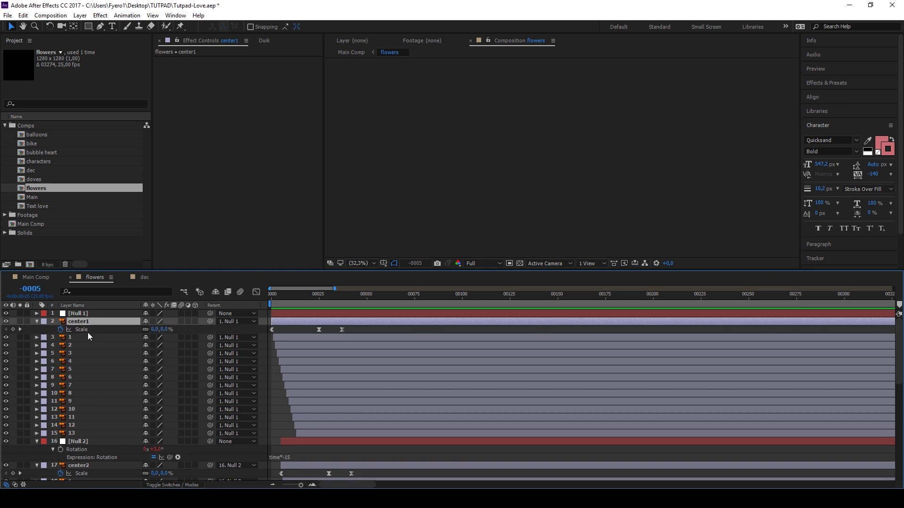
{"action": "left_click", "coordinate": [83, 330]}
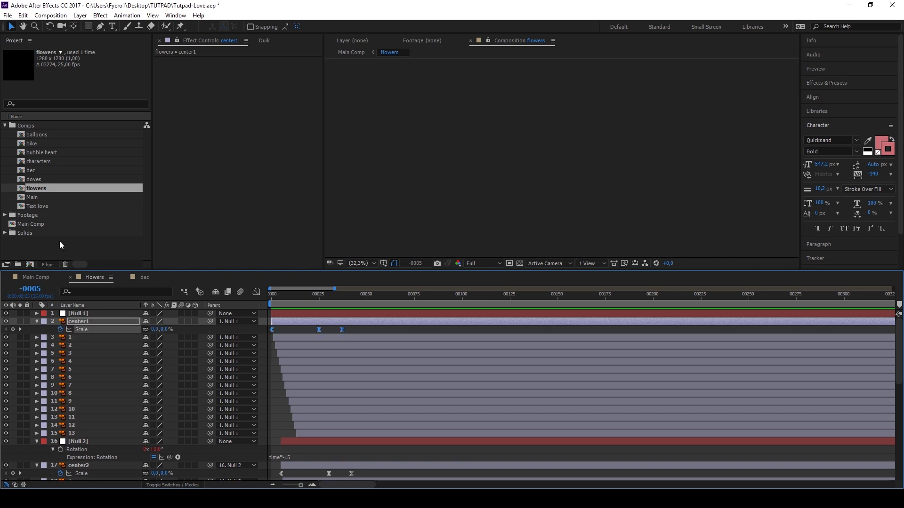
{"action": "double_click", "coordinate": [34, 172]}
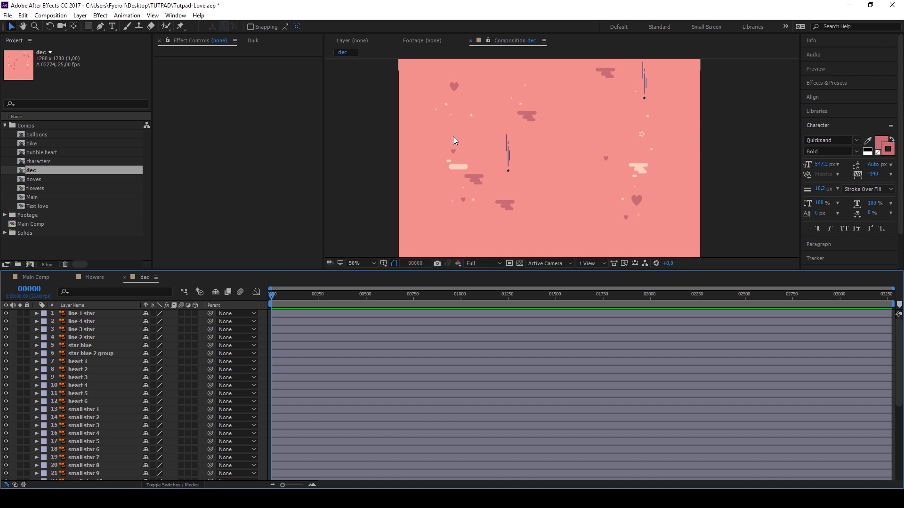
Step: Set the label colour of small star layers 1–18 to Blue
{"action": "left_click", "coordinate": [89, 411]}
{"action": "scroll", "coordinate": [87, 414], "scroll_direction": "down", "scroll_amount": 3}
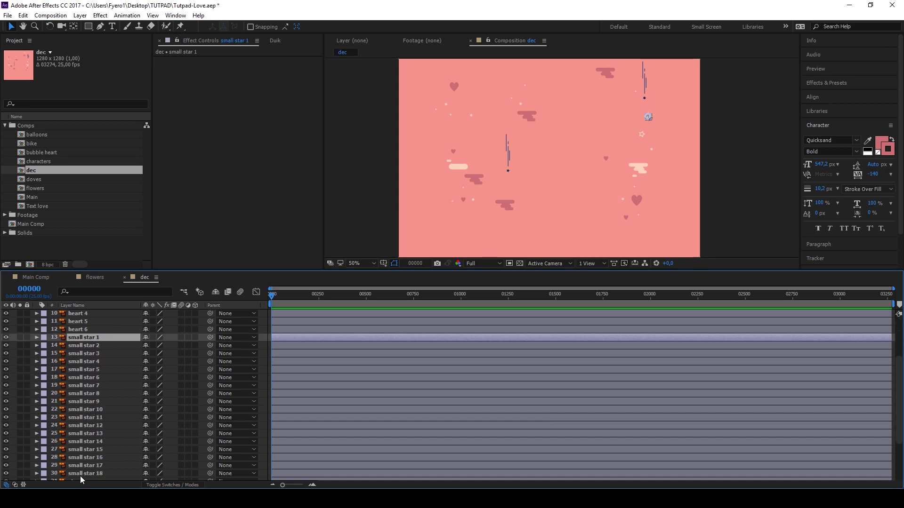
{"action": "left_click", "coordinate": [81, 479], "text": "shift"}
{"action": "left_click", "coordinate": [43, 475]}
{"action": "left_click", "coordinate": [66, 389]}
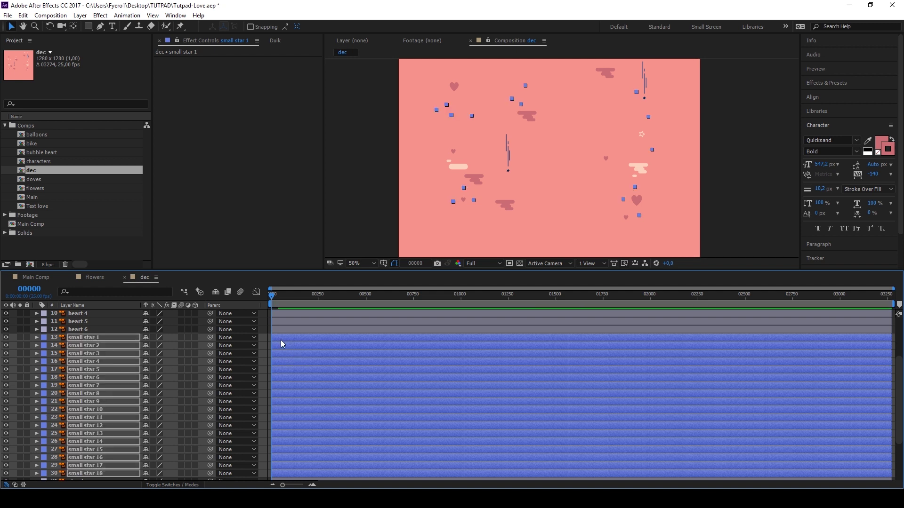
Step: Give small star 1 a time*20 rotation expression
{"action": "left_click", "coordinate": [100, 332]}
{"action": "key", "text": "r"}
{"action": "left_click", "coordinate": [61, 345], "text": "alt"}
{"action": "type", "text": "time*20"}
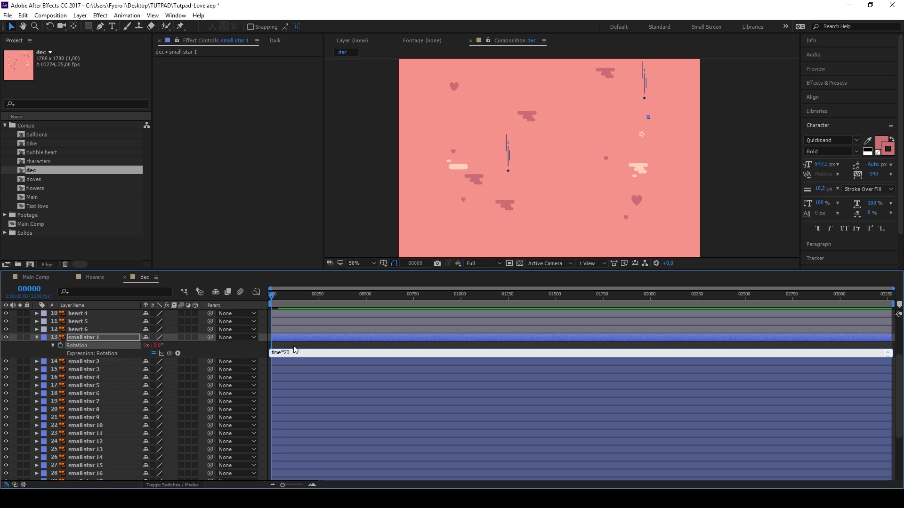
{"action": "left_click", "coordinate": [175, 344]}
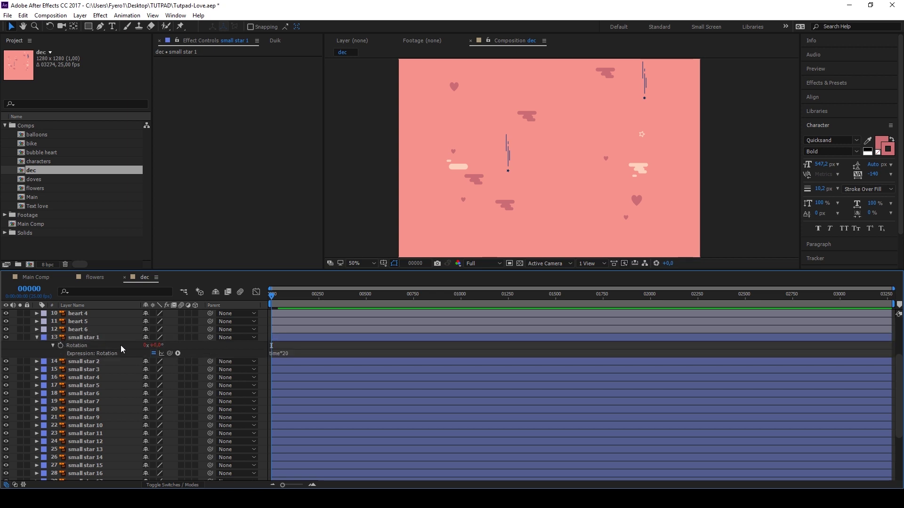
Step: Copy small star 1's rotation expression onto small stars 2–18
{"action": "left_click", "coordinate": [80, 345]}
{"action": "left_click", "coordinate": [83, 361]}
{"action": "scroll", "coordinate": [90, 381], "scroll_direction": "down", "scroll_amount": 3}
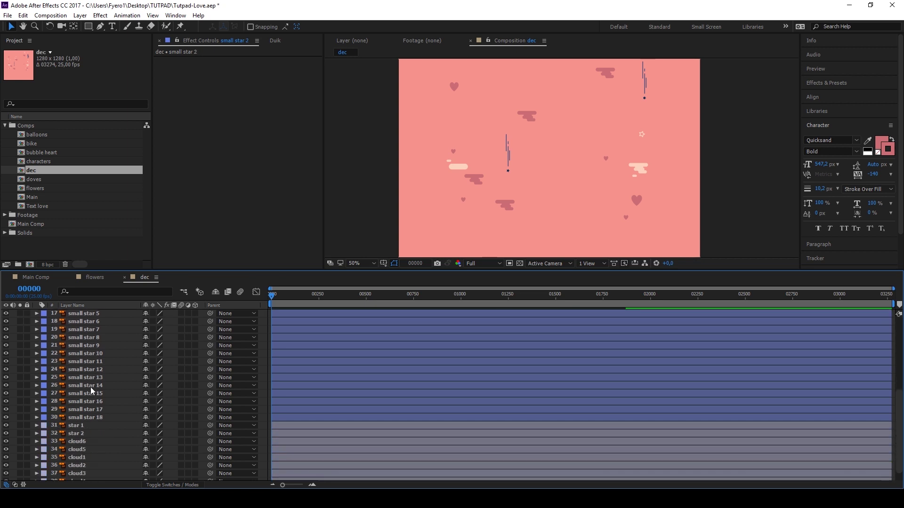
{"action": "left_click", "coordinate": [93, 417], "text": "shift"}
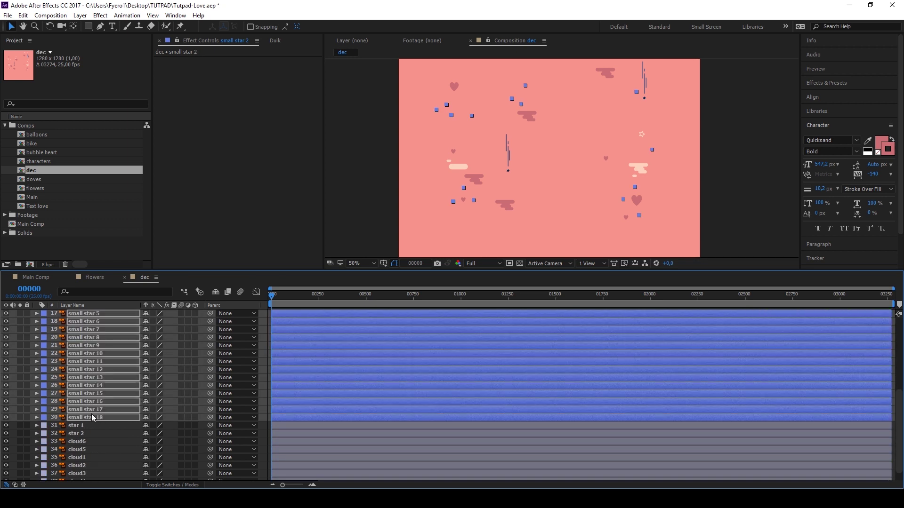
{"action": "key", "text": "u"}
{"action": "key", "text": "u"}
{"action": "left_click", "coordinate": [287, 375]}
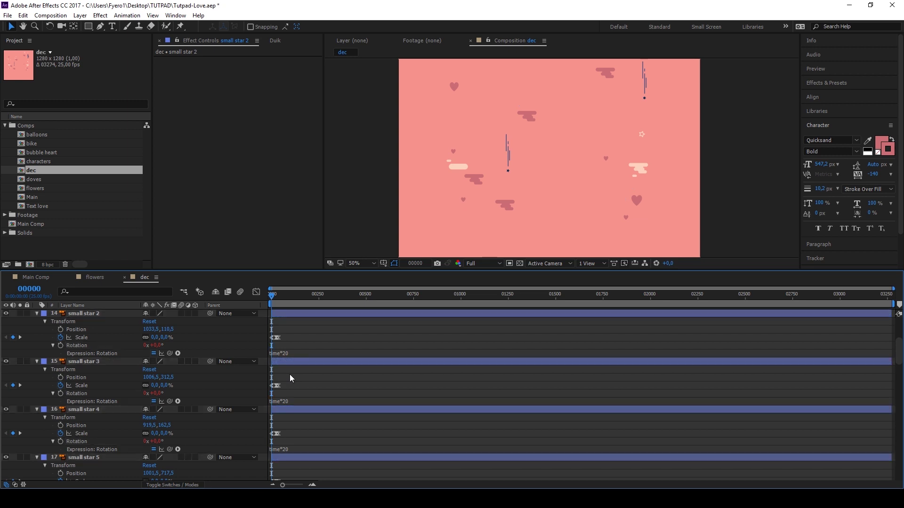
Step: Change the multipliers in the small stars' rotation expressions for varied speeds and directions
{"action": "left_click", "coordinate": [282, 400]}
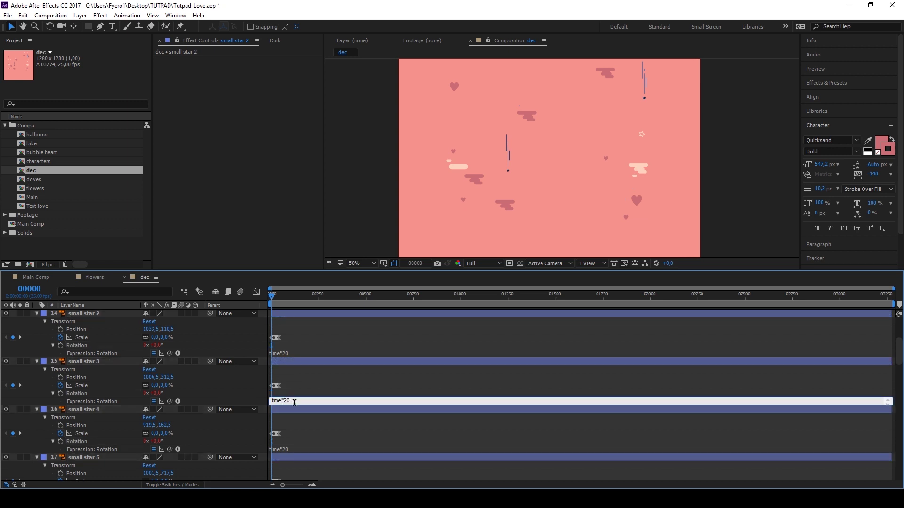
{"action": "key", "text": "Tab"}
{"action": "key", "text": "Tab"}
{"action": "key", "text": "Tab"}
{"action": "key", "text": "Tab"}
{"action": "key", "text": "Tab"}
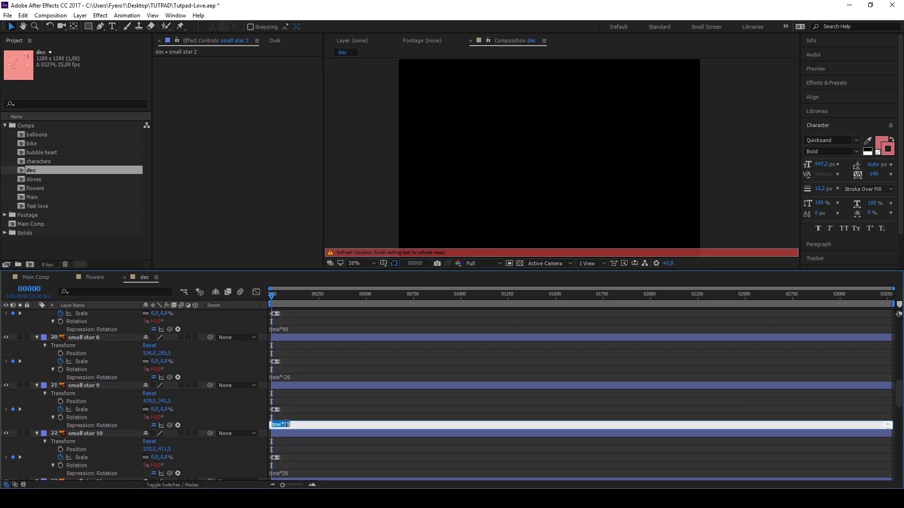
{"action": "key", "text": "Tab"}
{"action": "key", "text": "Tab"}
{"action": "left_click", "coordinate": [272, 410]}
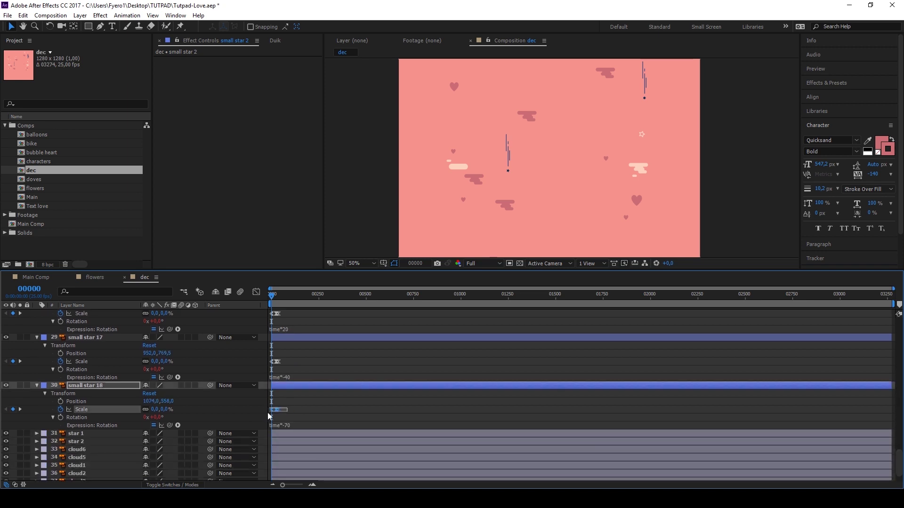
Step: Paste rotation expressions with new spin speeds onto star 1 and star 2
{"action": "left_click", "coordinate": [83, 434]}
{"action": "left_click", "coordinate": [109, 442], "text": "shift"}
{"action": "scroll", "coordinate": [621, 140], "scroll_direction": "down", "scroll_amount": 2}
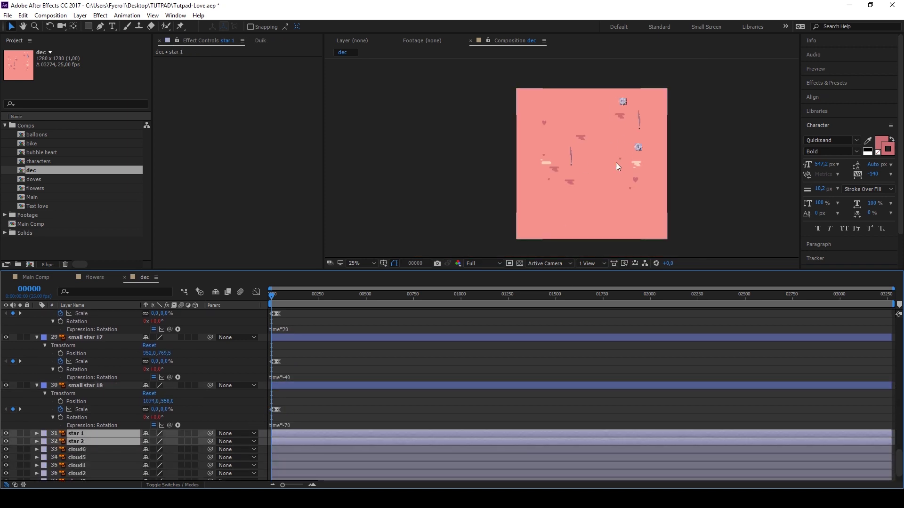
{"action": "left_click", "coordinate": [78, 433]}
{"action": "type", "text": "time*-70"}
{"action": "left_click", "coordinate": [78, 457]}
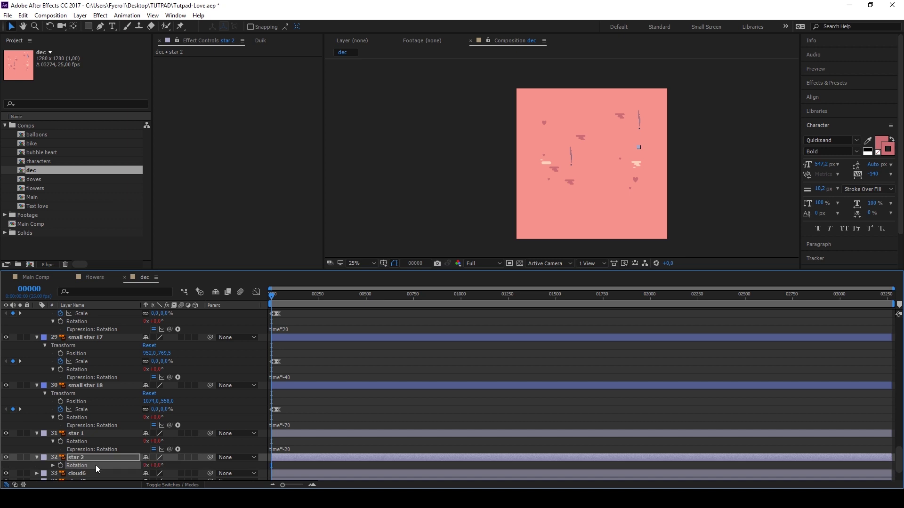
{"action": "type", "text": "time*-20"}
Step: Collapse all layer properties, deselect everything, and select small star 1
{"action": "scroll", "coordinate": [98, 451], "scroll_direction": "up", "scroll_amount": 5}
{"action": "key", "text": "ctrl+a"}
{"action": "key", "text": "ctrl+grave"}
{"action": "key", "text": "F2"}
{"action": "left_click", "coordinate": [74, 386]}
{"action": "key", "text": "p"}
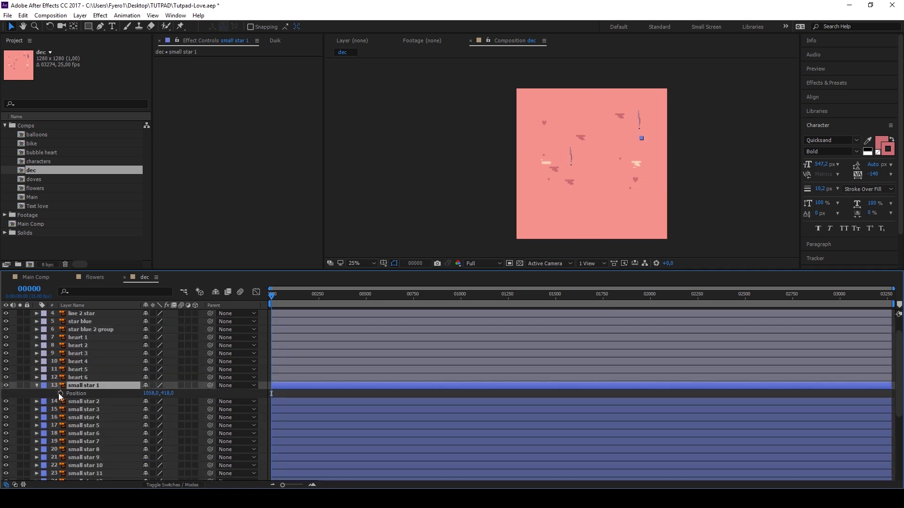
{"action": "left_click", "coordinate": [60, 394], "text": "alt"}
{"action": "type", "text": "wiggle(1,10"}
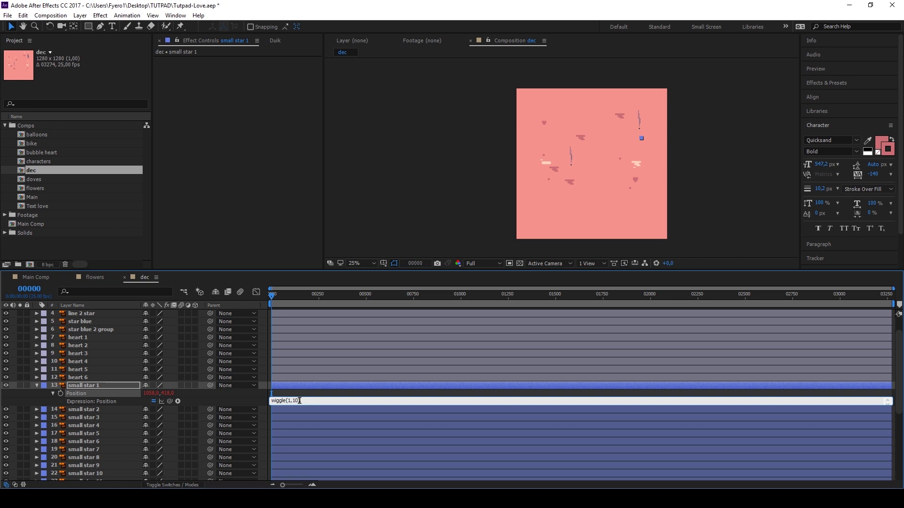
{"action": "key", "text": "ctrl+a"}
{"action": "key", "text": "ctrl+c"}
{"action": "scroll", "coordinate": [141, 423], "scroll_direction": "down", "scroll_amount": 5}
{"action": "left_click", "coordinate": [60, 417], "text": "alt"}
{"action": "key", "text": "ctrl+v"}
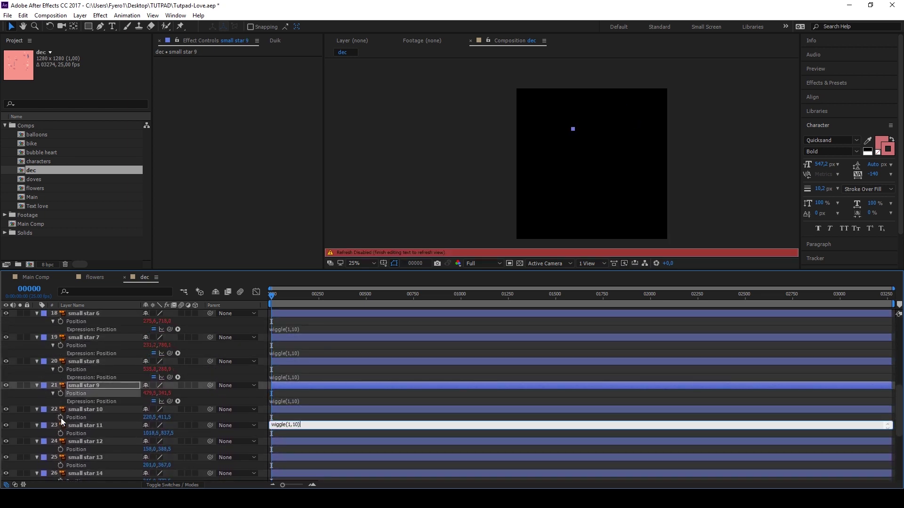
{"action": "scroll", "coordinate": [61, 422], "scroll_direction": "down", "scroll_amount": 5}
{"action": "left_click", "coordinate": [61, 441], "text": "alt"}
{"action": "key", "text": "ctrl+v"}
{"action": "left_click", "coordinate": [292, 443]}
{"action": "key", "text": "ctrl+a"}
{"action": "key", "text": "u"}
{"action": "key", "text": "F2"}
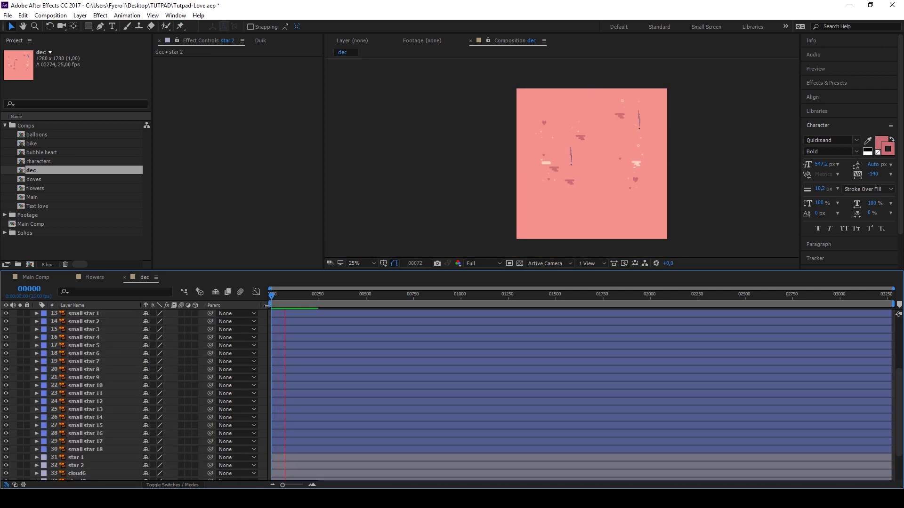
{"action": "scroll", "coordinate": [610, 152], "scroll_direction": "up", "scroll_amount": 2}
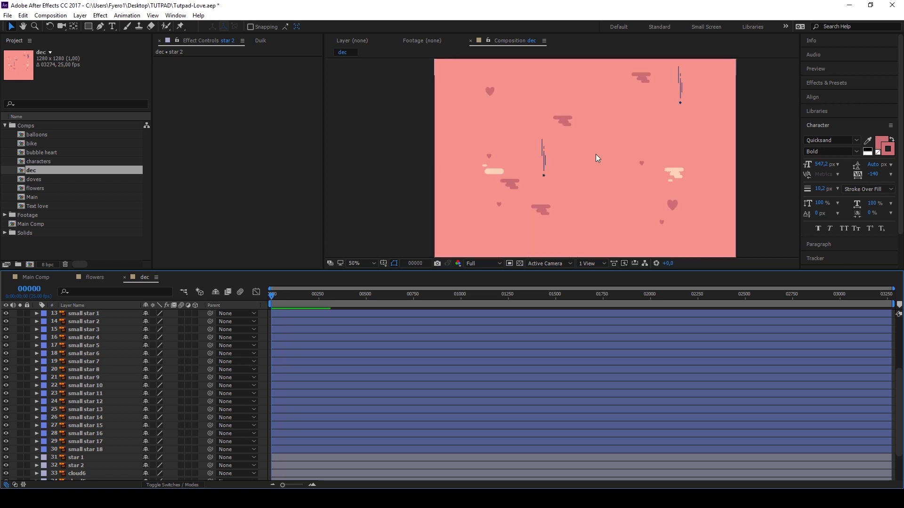
{"action": "scroll", "coordinate": [595, 154], "scroll_direction": "up", "scroll_amount": 2}
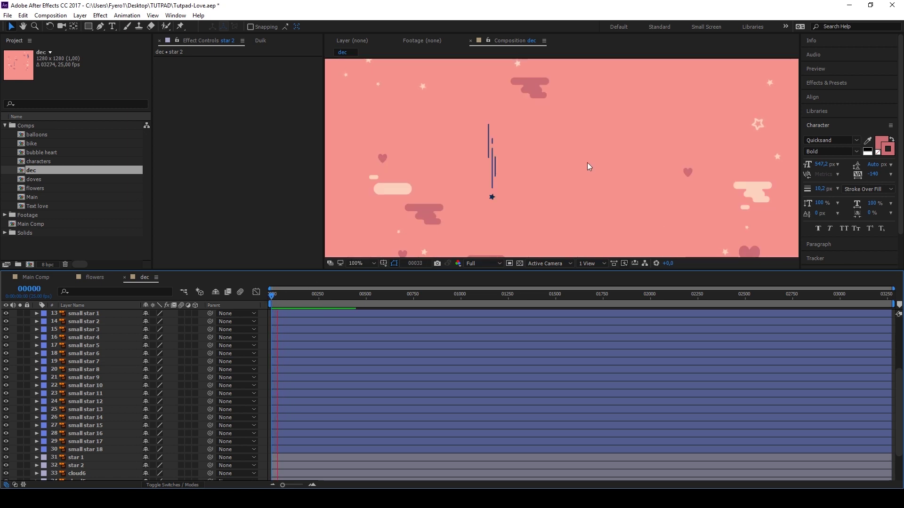
{"action": "key", "text": "space"}
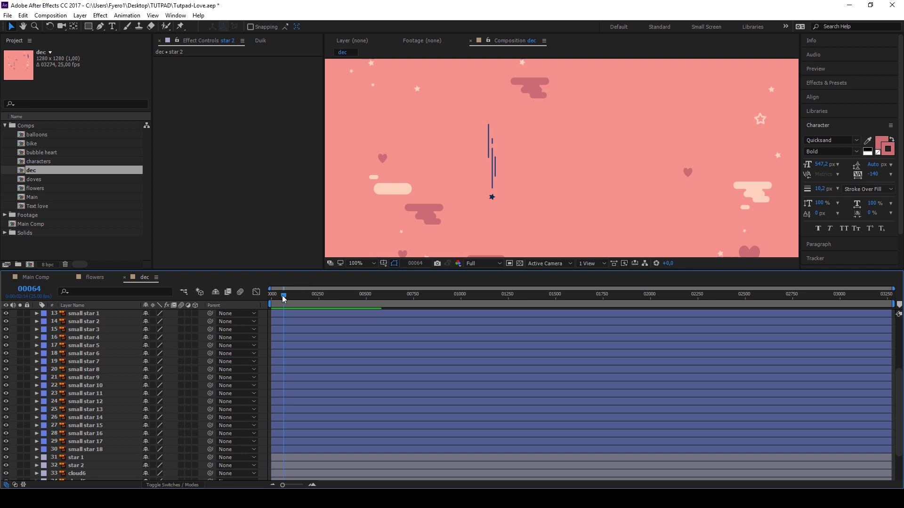
{"action": "scroll", "coordinate": [273, 372], "scroll_direction": "up", "scroll_amount": 3}
{"action": "scroll", "coordinate": [273, 375], "scroll_direction": "up", "scroll_amount": 1}
{"action": "scroll", "coordinate": [275, 377], "scroll_direction": "down", "scroll_amount": 2}
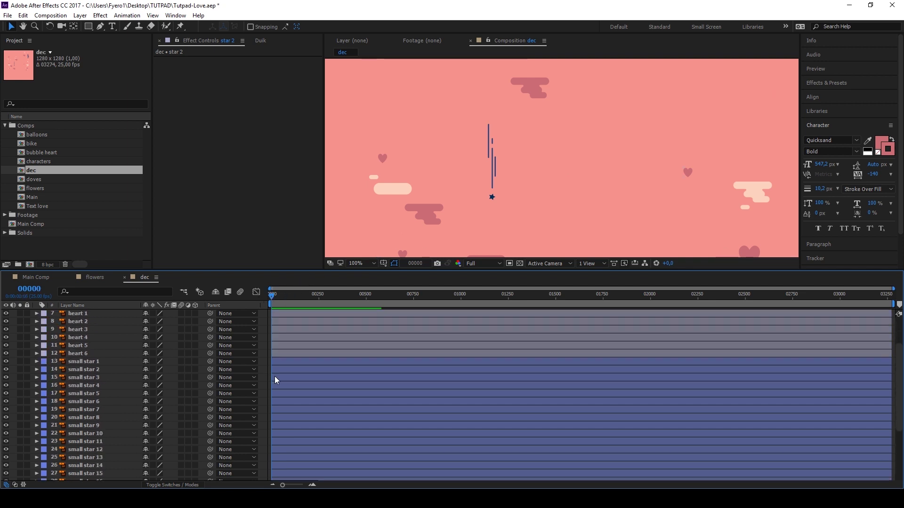
{"action": "scroll", "coordinate": [275, 377], "scroll_direction": "down", "scroll_amount": 1}
{"action": "scroll", "coordinate": [276, 370], "scroll_direction": "down", "scroll_amount": 1}
{"action": "scroll", "coordinate": [280, 337], "scroll_direction": "up", "scroll_amount": 1}
Step: Offset the first groups of small star layers one frame later each, starting a cascade
{"action": "left_click", "coordinate": [283, 338]}
{"action": "key", "text": "equal"}
{"action": "key", "text": "equal"}
{"action": "key", "text": "equal"}
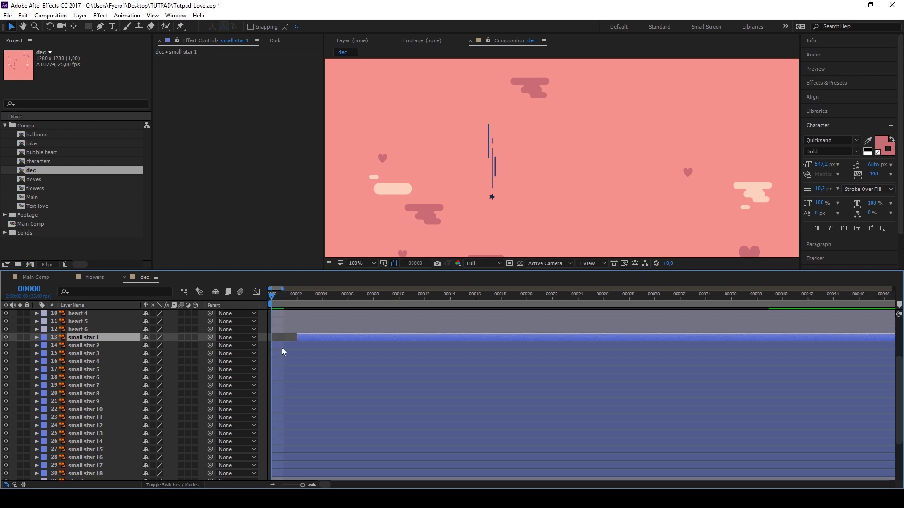
{"action": "left_click", "coordinate": [282, 347], "text": "ctrl"}
{"action": "key", "text": "alt+Page_Down"}
{"action": "left_click", "coordinate": [289, 353], "text": "ctrl"}
{"action": "key", "text": "alt+Page_Down"}
{"action": "left_click", "coordinate": [294, 361], "text": "ctrl"}
{"action": "key", "text": "alt+Page_Down"}
{"action": "left_click", "coordinate": [299, 377], "text": "ctrl"}
{"action": "key", "text": "alt+Page_Down"}
{"action": "key", "text": "alt+Page_Down"}
{"action": "left_click", "coordinate": [290, 418], "text": "ctrl"}
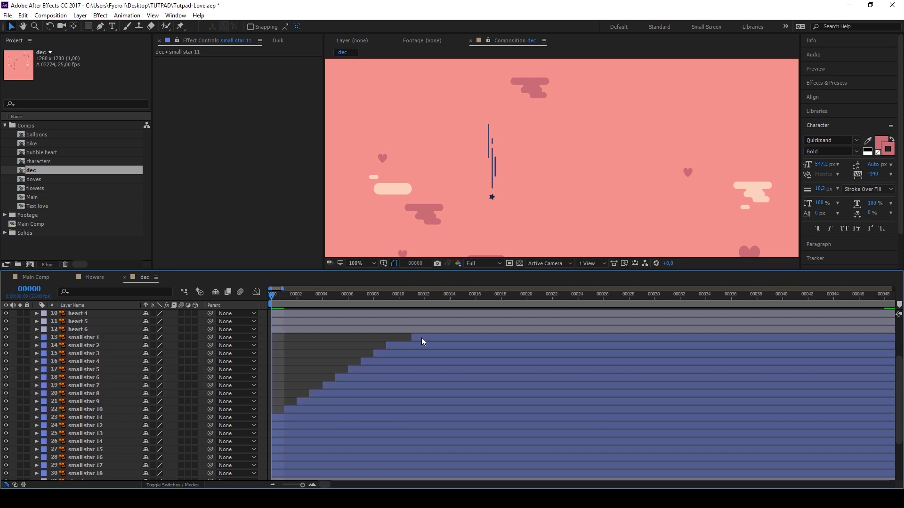
Step: Continue the one-frame cascade through the remaining small stars and star 1
{"action": "key", "text": "alt+Page_Down"}
{"action": "key", "text": "alt+Page_Down"}
{"action": "scroll", "coordinate": [291, 361], "scroll_direction": "down", "scroll_amount": 3}
{"action": "left_click", "coordinate": [292, 373]}
{"action": "key", "text": "alt+Page_Down"}
{"action": "left_click", "coordinate": [336, 399], "text": "ctrl"}
{"action": "key", "text": "alt+Page_Down"}
{"action": "key", "text": "alt+Page_Down"}
{"action": "key", "text": "alt+Page_Down"}
{"action": "left_click", "coordinate": [298, 445], "text": "ctrl"}
{"action": "key", "text": "alt+Page_Down"}
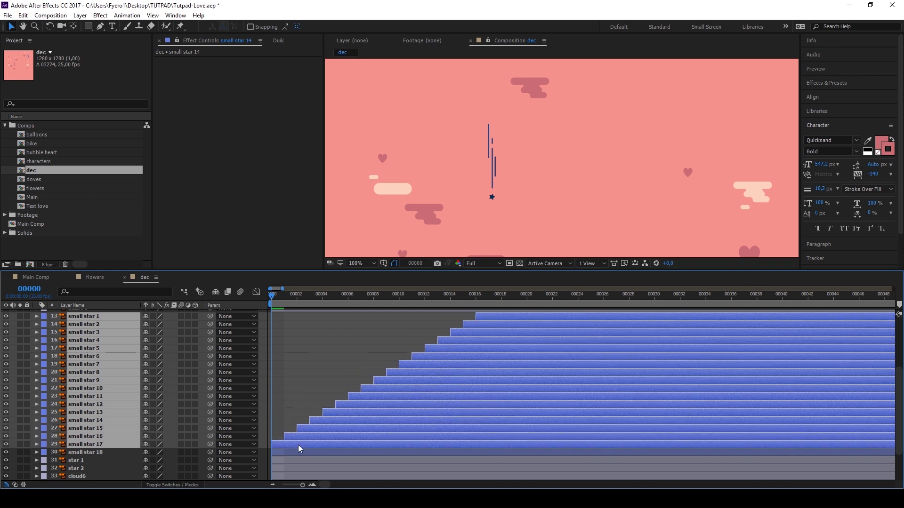
{"action": "scroll", "coordinate": [330, 373], "scroll_direction": "up", "scroll_amount": 2}
Step: Preview the staggered star animation
{"action": "key", "text": "space"}
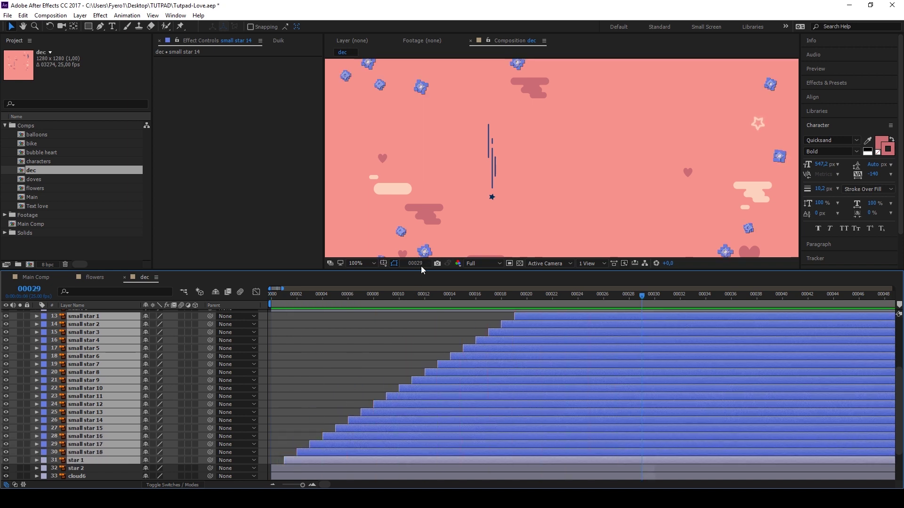
{"action": "scroll", "coordinate": [462, 194], "scroll_direction": "down", "scroll_amount": 2}
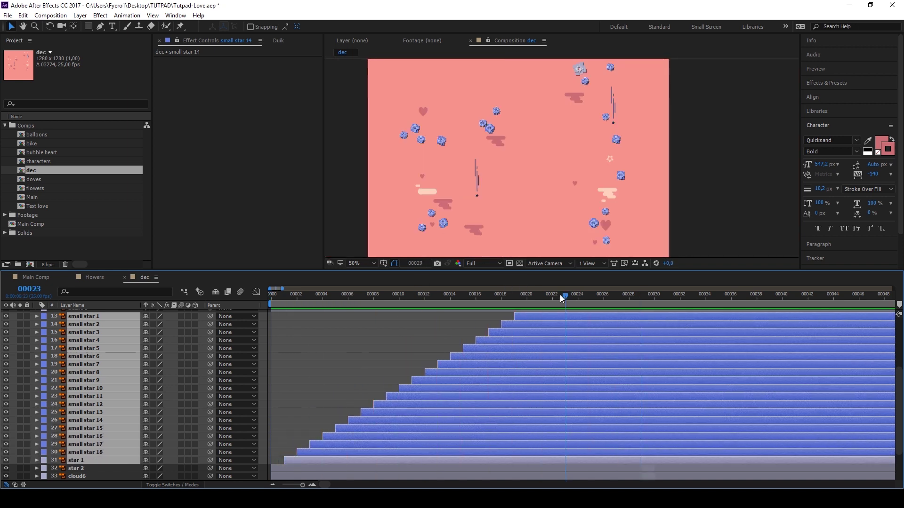
{"action": "key", "text": "space"}
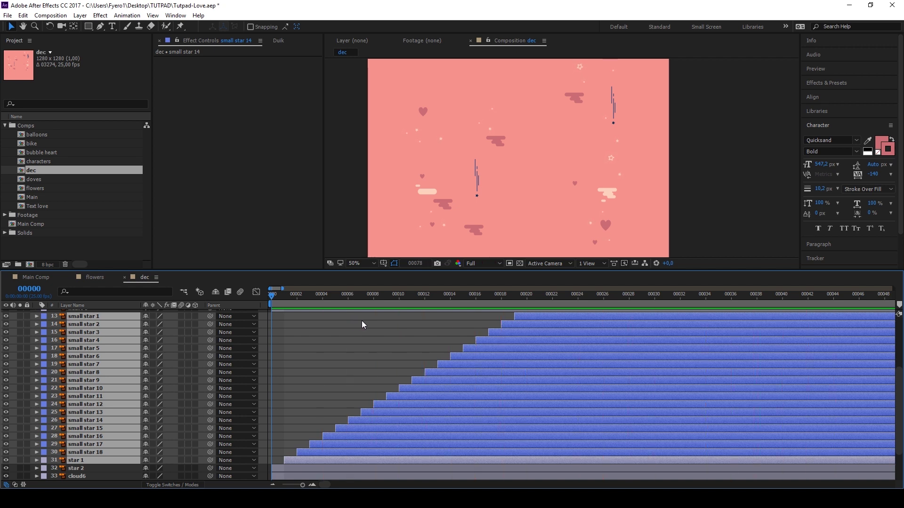
{"action": "key", "text": "space"}
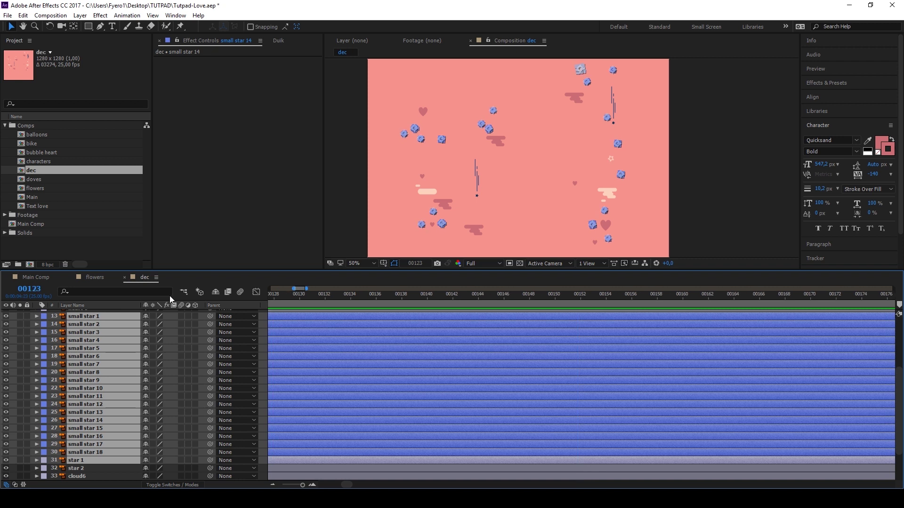
Step: Copy star 2's Scale keyframes
{"action": "left_click", "coordinate": [272, 321]}
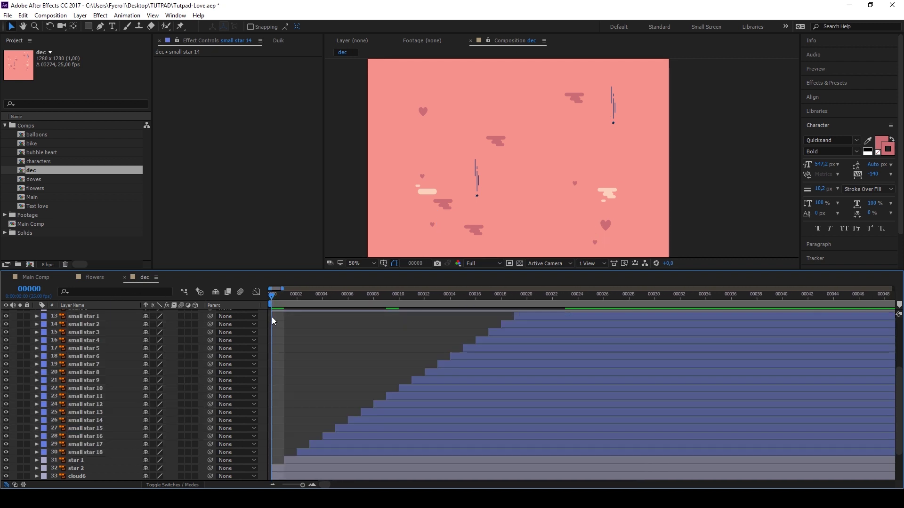
{"action": "scroll", "coordinate": [272, 321], "scroll_direction": "down", "scroll_amount": 2}
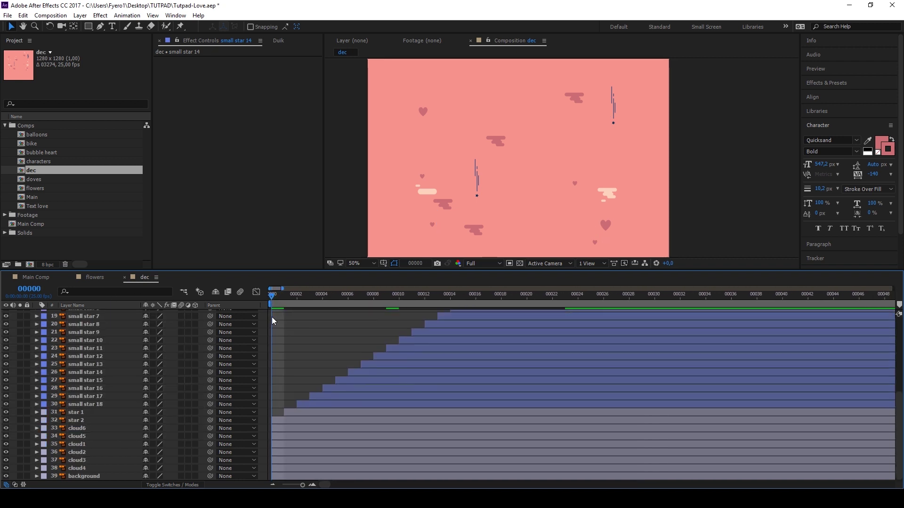
{"action": "left_click", "coordinate": [119, 420]}
{"action": "key", "text": "s"}
{"action": "key", "text": "Return"}
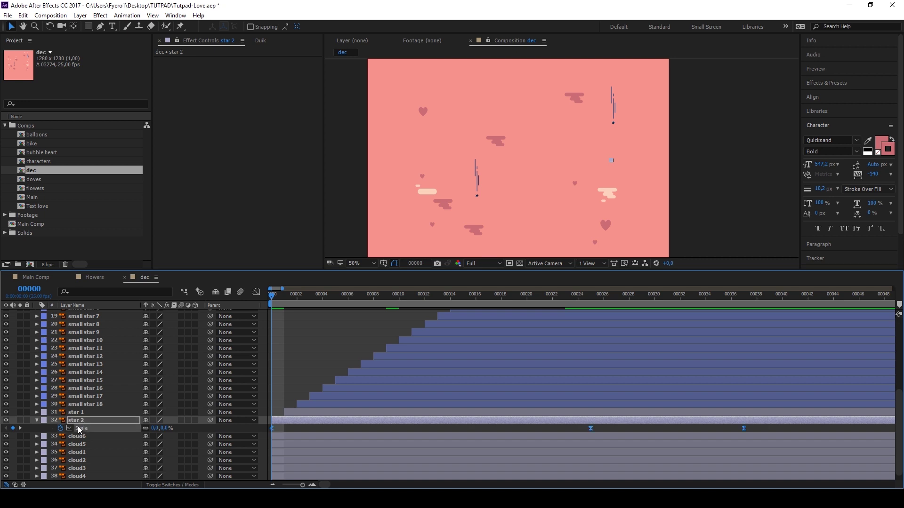
{"action": "left_click", "coordinate": [285, 431]}
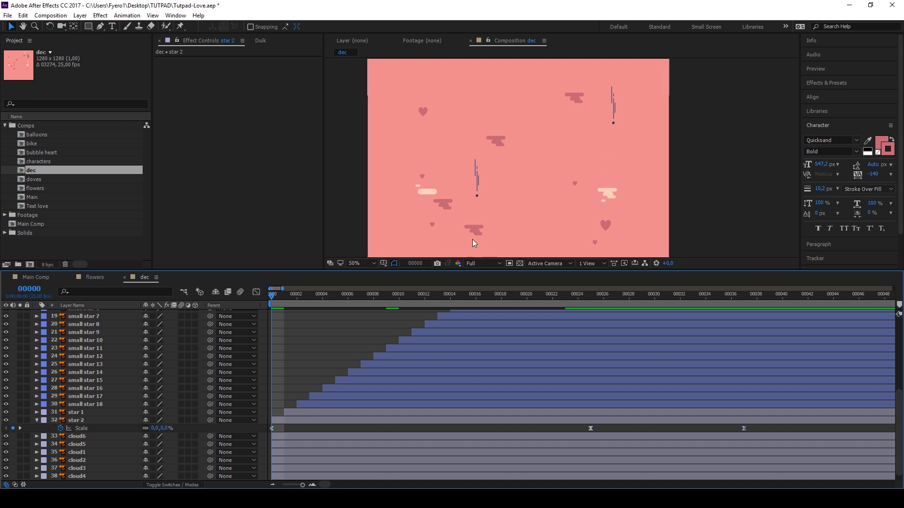
Step: Select all six heart layers
{"action": "left_click", "coordinate": [423, 110]}
{"action": "left_click", "coordinate": [607, 226], "text": "shift"}
{"action": "scroll", "coordinate": [92, 416], "scroll_direction": "up", "scroll_amount": 3}
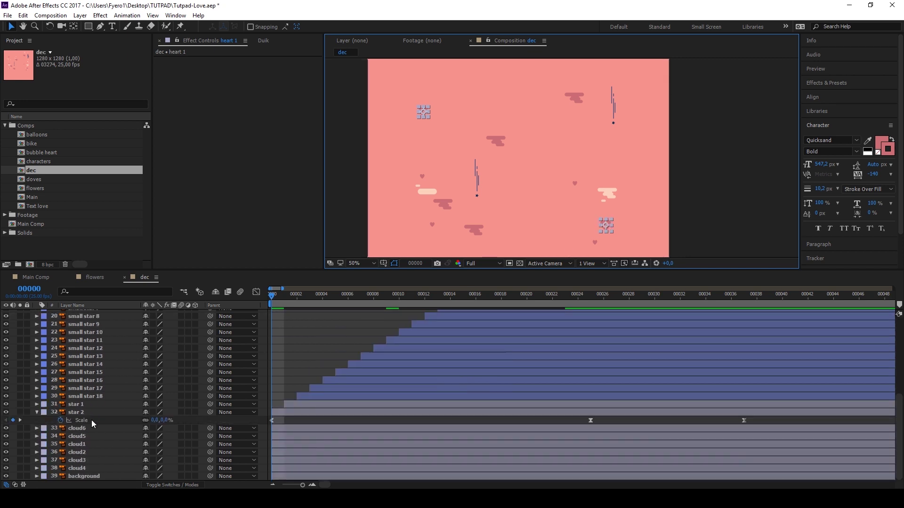
{"action": "scroll", "coordinate": [92, 416], "scroll_direction": "up", "scroll_amount": 2}
{"action": "left_click", "coordinate": [83, 373], "text": "shift"}
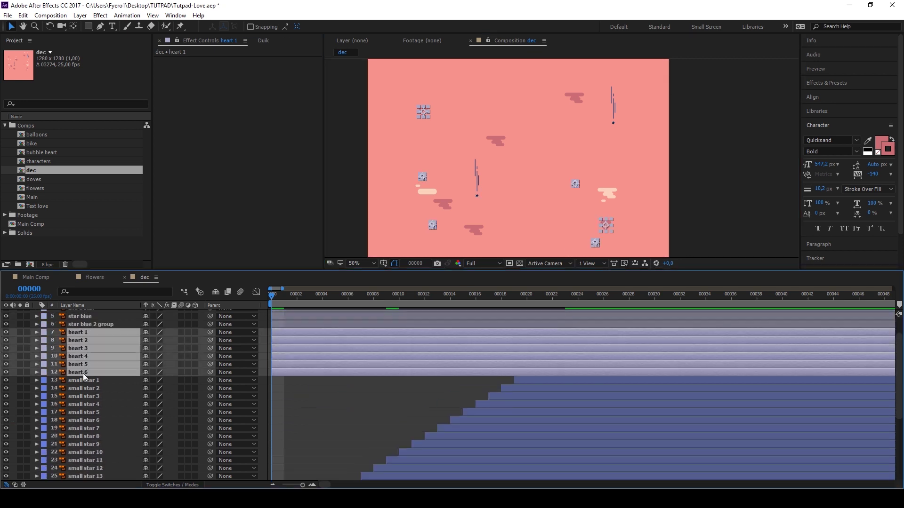
Step: Paste the scale pop onto hearts 1–6 and keyframe heart 1's rocking Rotation from −55°
{"action": "key", "text": "ctrl+v"}
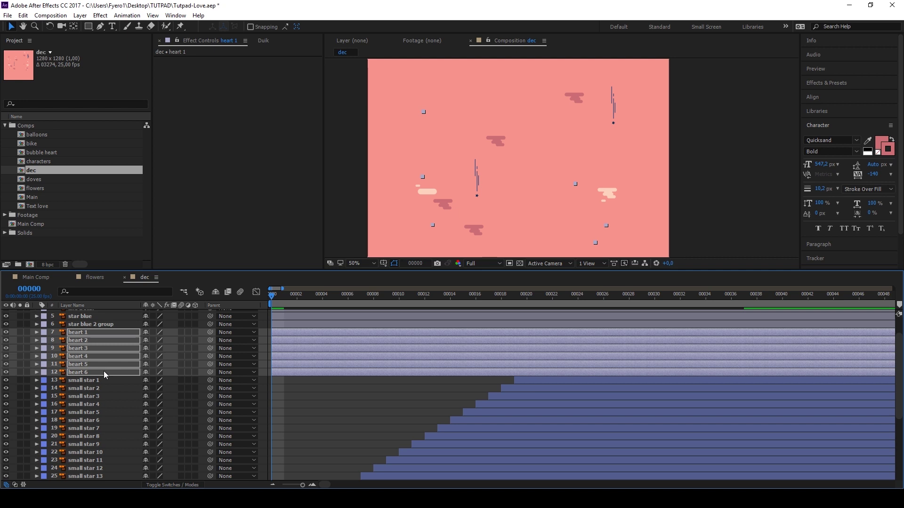
{"action": "key", "text": "r"}
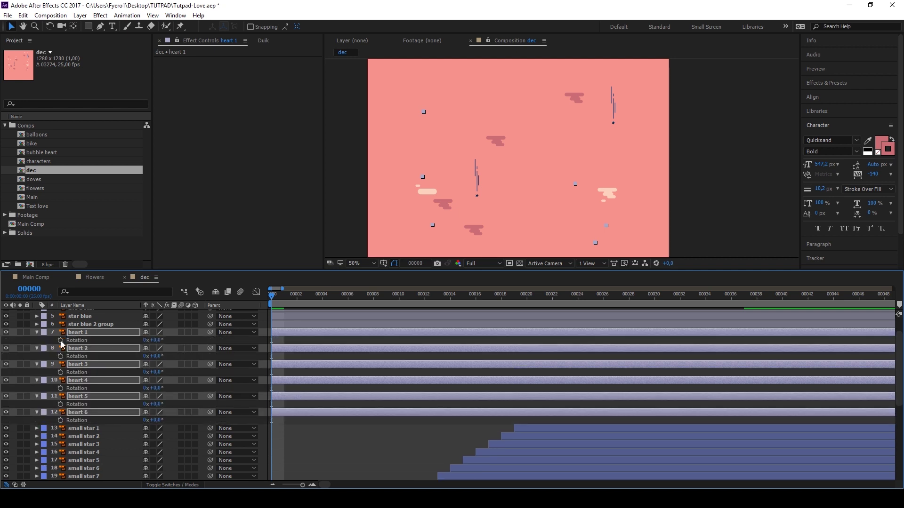
{"action": "left_click", "coordinate": [188, 344]}
{"action": "key", "text": "ctrl+v"}
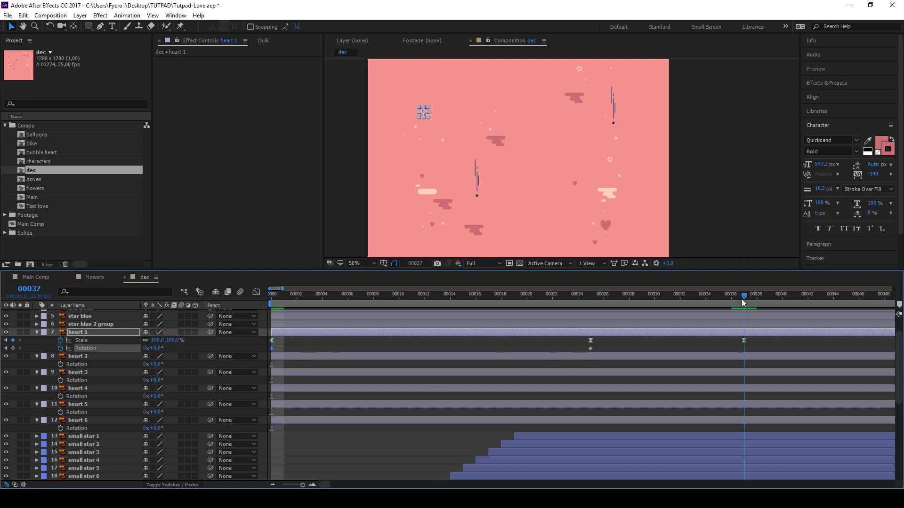
{"action": "key", "text": "j"}
Step: Ease heart 1's rotation keyframes by lengthening influence in the speed graph
{"action": "left_click_drag", "start_coordinate": [762, 348], "coordinate": [269, 351]}
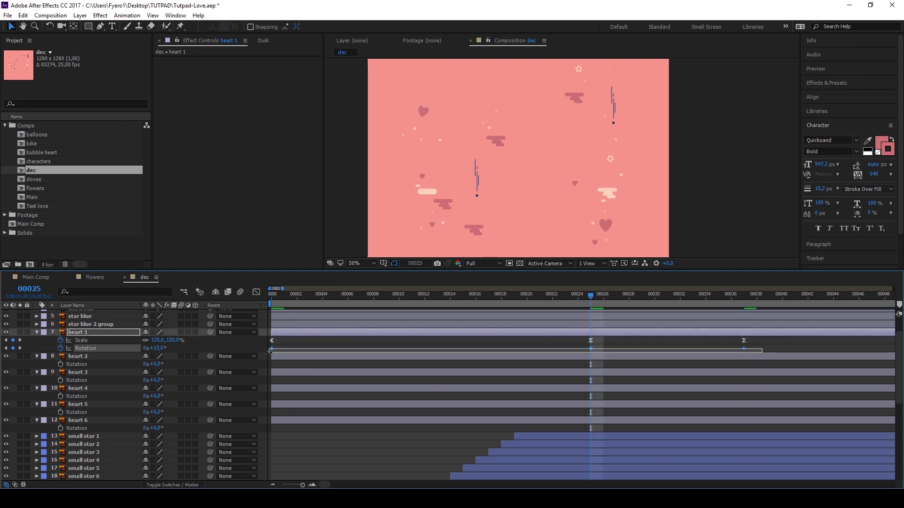
{"action": "key", "text": "shift+F3"}
{"action": "left_click_drag", "start_coordinate": [272, 416], "coordinate": [299, 418]}
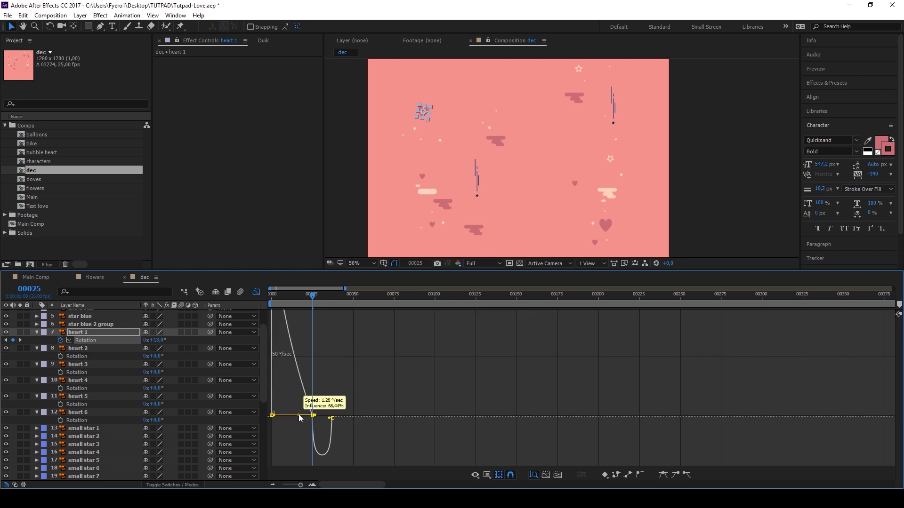
{"action": "key", "text": "shift+F3"}
Step: Paste heart 1's rotation onto hearts 2–6 and stagger them four frames apart
{"action": "left_click", "coordinate": [89, 349]}
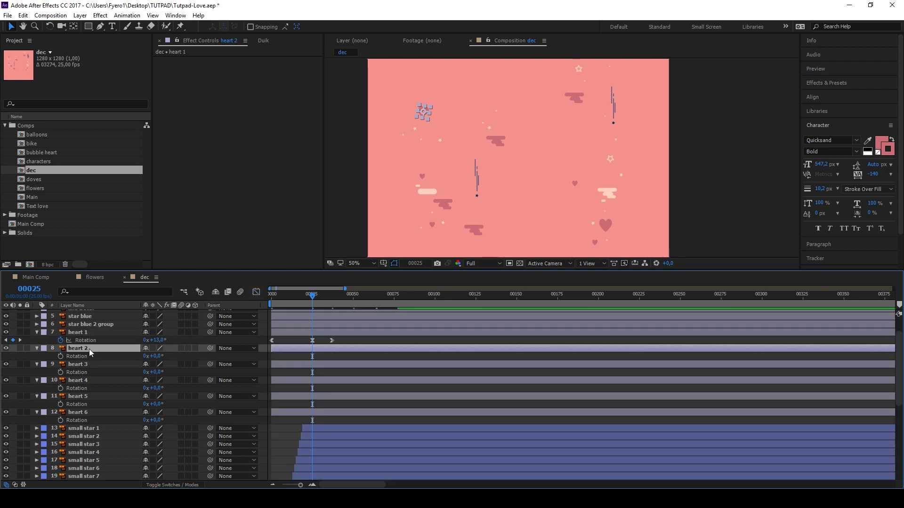
{"action": "left_click", "coordinate": [78, 413], "text": "shift"}
{"action": "key", "text": "Home"}
{"action": "key", "text": "ctrl+v"}
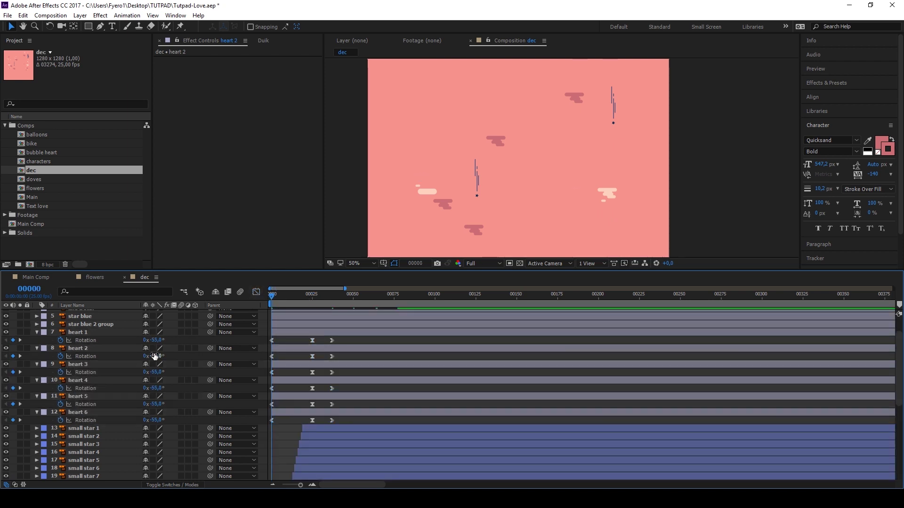
{"action": "key", "text": "semicolon"}
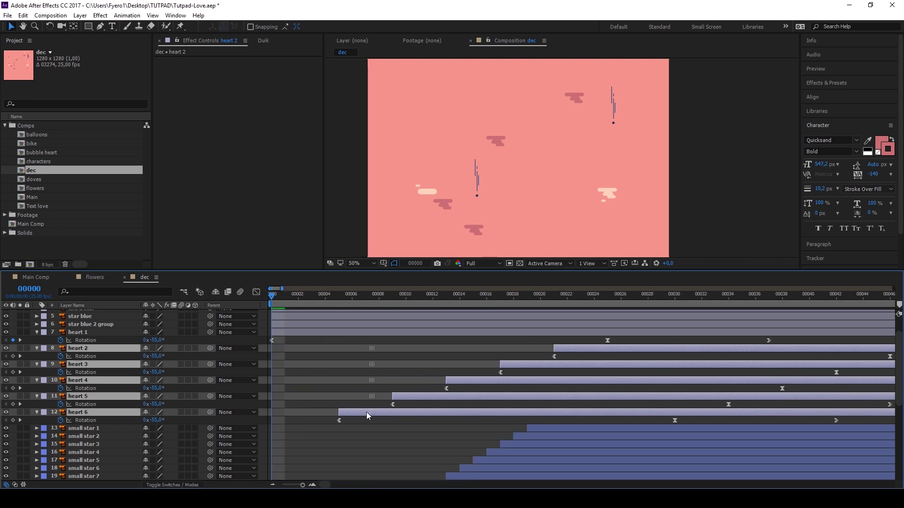
{"action": "left_click", "coordinate": [314, 374]}
Step: Preview the hearts and stars animation
{"action": "key", "text": "space"}
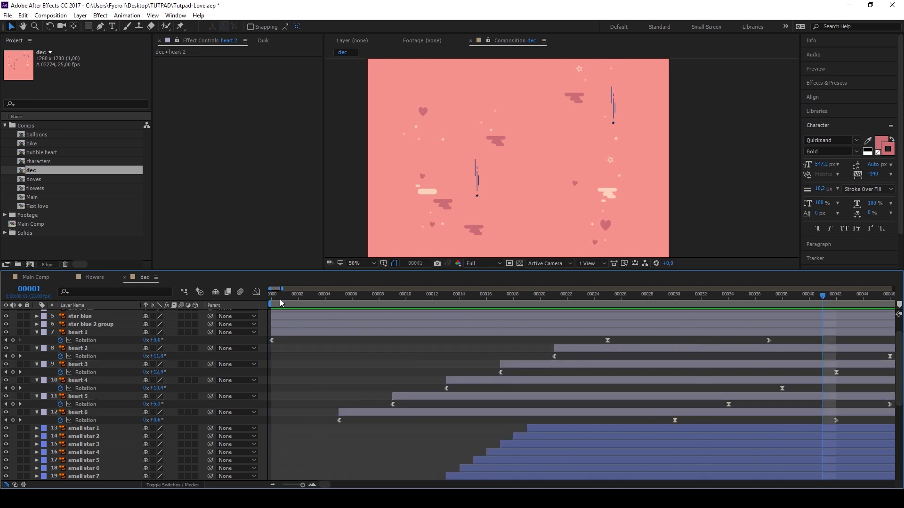
{"action": "left_click", "coordinate": [279, 296]}
{"action": "scroll", "coordinate": [306, 406], "scroll_direction": "down", "scroll_amount": 3}
{"action": "scroll", "coordinate": [306, 405], "scroll_direction": "down", "scroll_amount": 5}
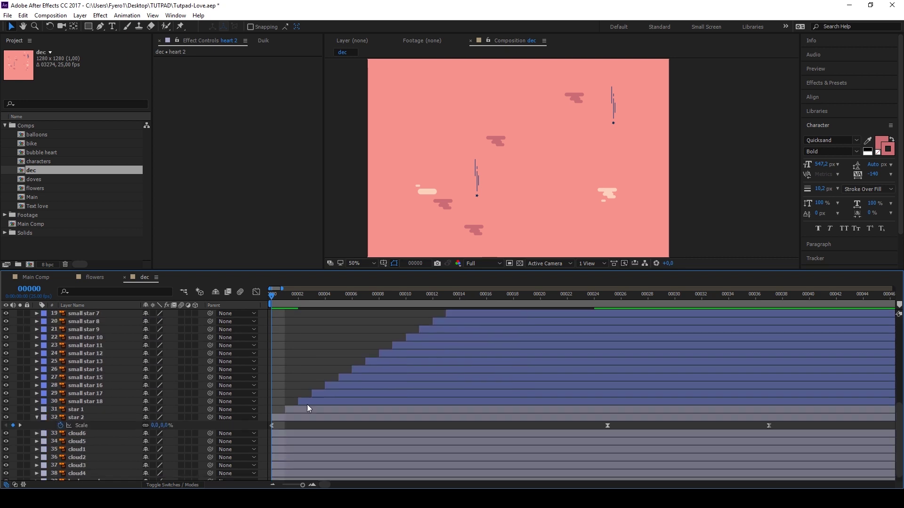
{"action": "scroll", "coordinate": [307, 405], "scroll_direction": "down", "scroll_amount": 1}
Step: Keyframe all six clouds' Position at frame 0 and shift them right at frame 25
{"action": "left_click", "coordinate": [281, 429]}
{"action": "left_click", "coordinate": [276, 467], "text": "shift"}
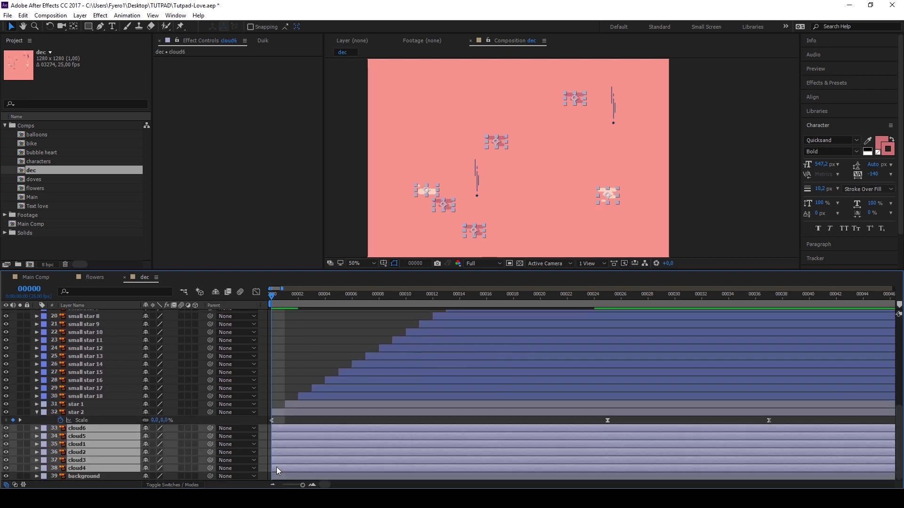
{"action": "key", "text": "p"}
{"action": "key", "text": "alt+shift+p"}
{"action": "left_click_drag", "start_coordinate": [273, 296], "coordinate": [607, 312]}
{"action": "left_click_drag", "start_coordinate": [144, 388], "coordinate": [162, 388]}
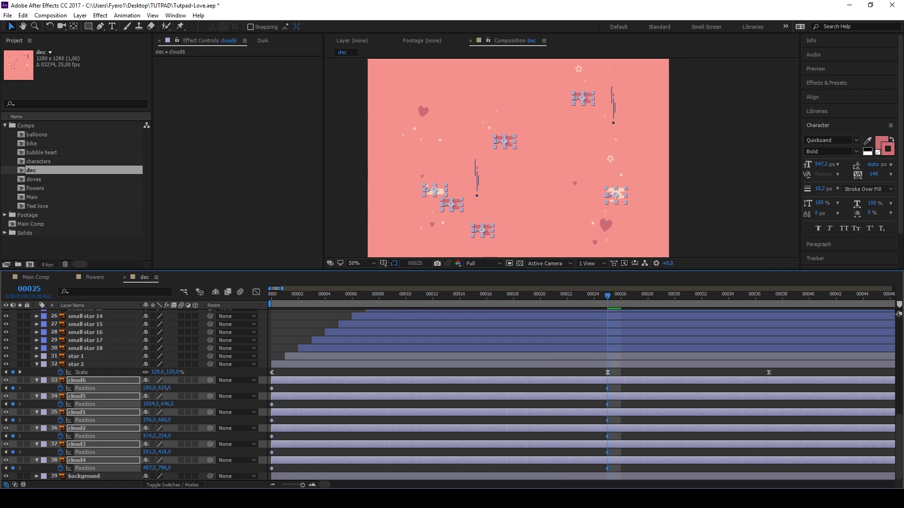
{"action": "key", "text": "minus"}
{"action": "key", "text": "minus"}
Step: Nudge each cloud back left at frame 50 with Shift+Left arrow nudges
{"action": "left_click", "coordinate": [476, 303]}
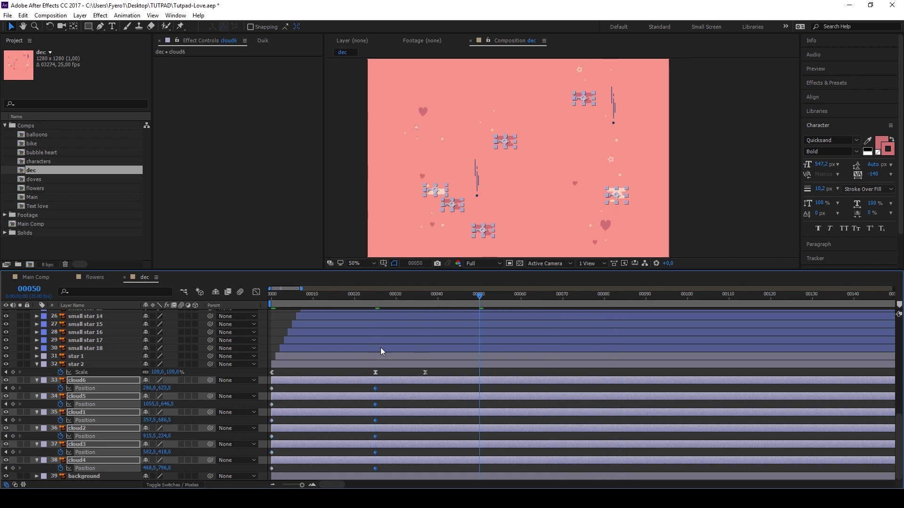
{"action": "left_click_drag", "start_coordinate": [145, 388], "coordinate": [221, 397]}
{"action": "left_click", "coordinate": [282, 390]}
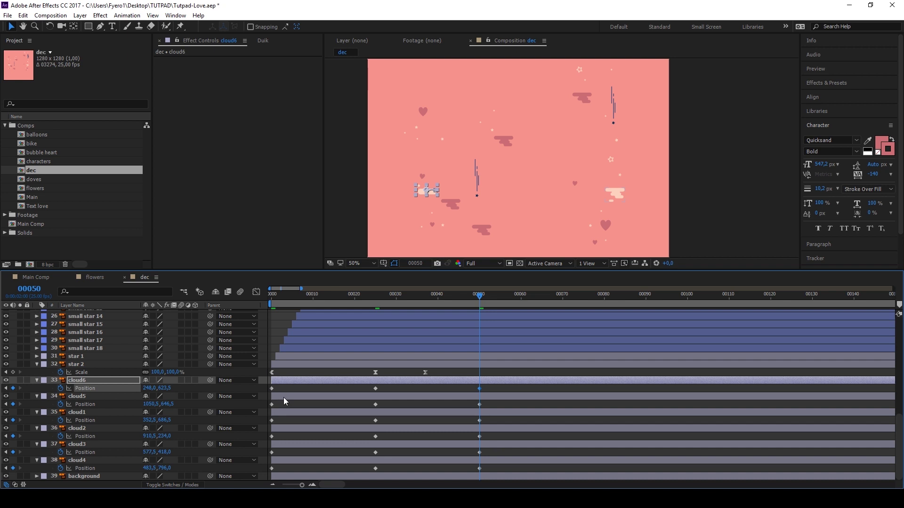
{"action": "left_click", "coordinate": [272, 402]}
{"action": "key", "text": "shift+Left"}
{"action": "key", "text": "shift+Left"}
{"action": "key", "text": "shift+Left"}
{"action": "key", "text": "Left"}
{"action": "key", "text": "Left"}
{"action": "key", "text": "Left"}
{"action": "left_click", "coordinate": [272, 421]}
{"action": "key", "text": "shift+Left"}
{"action": "key", "text": "shift+Left"}
{"action": "key", "text": "shift+Left"}
{"action": "key", "text": "Left"}
{"action": "key", "text": "Left"}
{"action": "key", "text": "Left"}
{"action": "left_click", "coordinate": [272, 436]}
{"action": "key", "text": "shift+Left"}
{"action": "key", "text": "shift+Left"}
{"action": "key", "text": "shift+Left"}
{"action": "key", "text": "Left"}
{"action": "key", "text": "Left"}
{"action": "key", "text": "Left"}
{"action": "left_click", "coordinate": [272, 452]}
{"action": "key", "text": "shift+Left"}
{"action": "key", "text": "shift+Left"}
{"action": "key", "text": "shift+Left"}
{"action": "key", "text": "Left"}
{"action": "key", "text": "Left"}
{"action": "key", "text": "Left"}
{"action": "left_click", "coordinate": [272, 468]}
{"action": "key", "text": "shift+Left"}
{"action": "key", "text": "shift+Left"}
{"action": "key", "text": "shift+Left"}
{"action": "key", "text": "Left"}
{"action": "key", "text": "Left"}
{"action": "key", "text": "Left"}
Step: Apply Easy Ease to all the cloud position keyframes
{"action": "left_click_drag", "start_coordinate": [485, 377], "coordinate": [271, 476]}
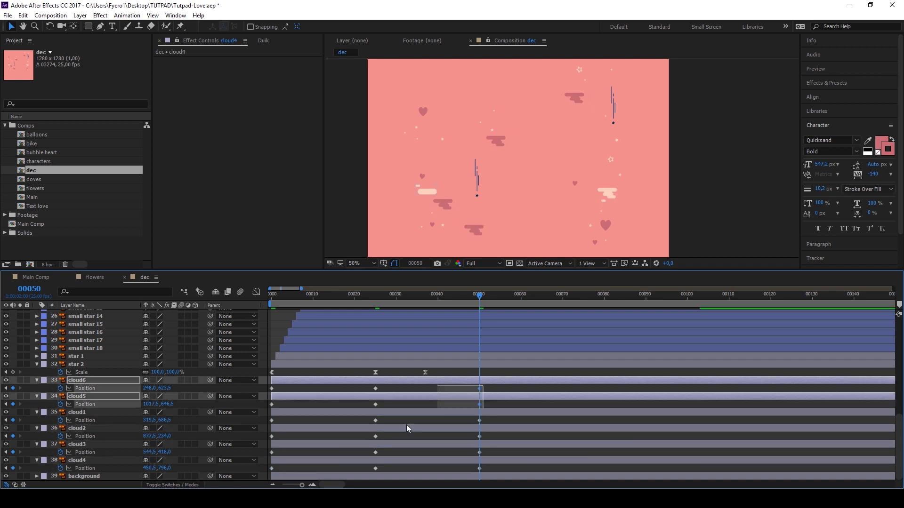
{"action": "right_click", "coordinate": [272, 474]}
{"action": "mouse_move", "coordinate": [329, 461]}
{"action": "left_click", "coordinate": [405, 391]}
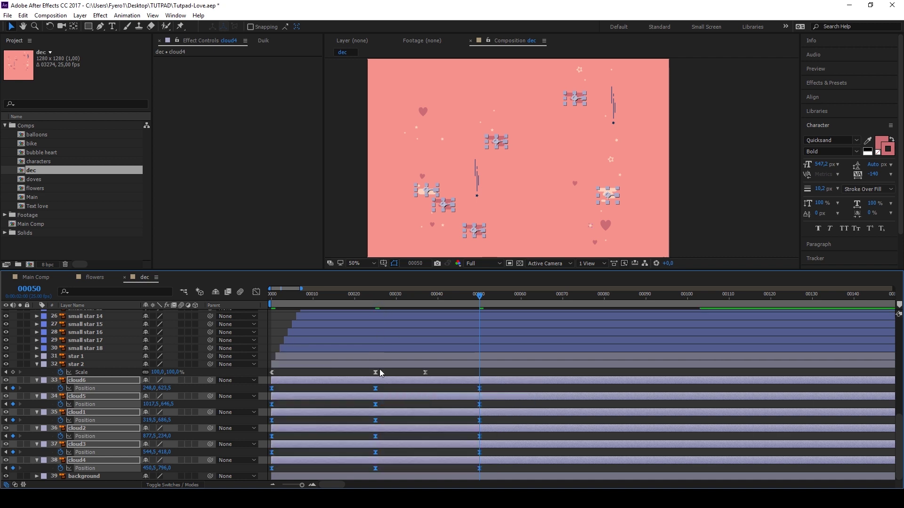
Step: Add a loopOut() expression to cloud6's Position and copy it
{"action": "left_click", "coordinate": [61, 388], "text": "alt"}
{"action": "type", "text": "loo"}
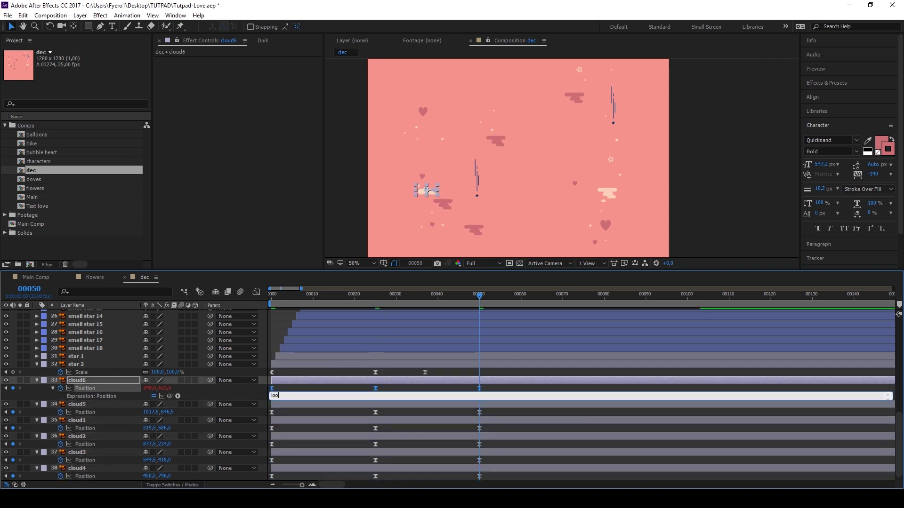
{"action": "type", "text": "pOut("}
{"action": "key", "text": "ctrl+a"}
{"action": "key", "text": "ctrl+c"}
Step: Paste the loopOut() expression onto the other five clouds' Position properties
{"action": "left_click", "coordinate": [61, 412], "text": "alt"}
{"action": "key", "text": "ctrl+v"}
{"action": "left_click", "coordinate": [61, 437], "text": "alt"}
{"action": "key", "text": "ctrl+v"}
{"action": "left_click", "coordinate": [61, 460], "text": "alt"}
{"action": "key", "text": "ctrl+v"}
{"action": "left_click", "coordinate": [60, 452], "text": "alt"}
{"action": "key", "text": "ctrl+v"}
{"action": "left_click", "coordinate": [61, 469], "text": "alt"}
{"action": "key", "text": "ctrl+v"}
Step: Return to the first frame and select all six cloud layers
{"action": "left_click", "coordinate": [94, 382]}
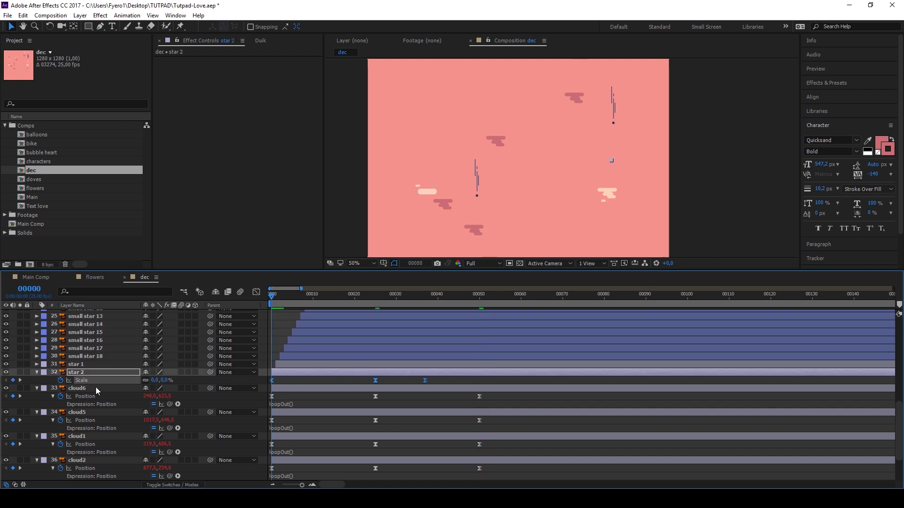
{"action": "key", "text": "Home"}
{"action": "scroll", "coordinate": [97, 447], "scroll_direction": "down", "scroll_amount": 2}
{"action": "left_click", "coordinate": [94, 451], "text": "shift"}
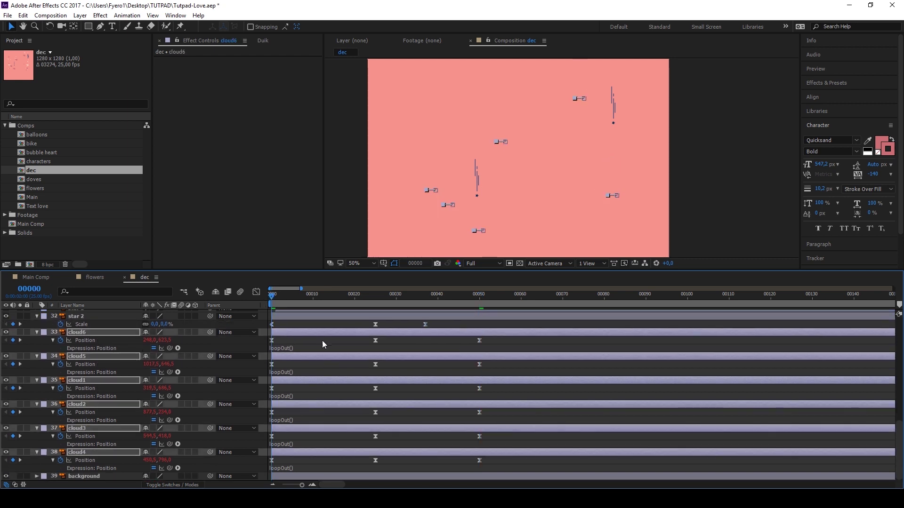
Step: Drag the cloud layer bars so cloud6 starts first and cloud4 last, then preview
{"action": "mouse_move", "coordinate": [321, 332]}
{"action": "left_mouse_down"}
{"action": "mouse_move", "coordinate": [291, 332]}
{"action": "mouse_move", "coordinate": [330, 357]}
{"action": "mouse_move", "coordinate": [329, 381]}
{"action": "left_mouse_up"}
{"action": "mouse_move", "coordinate": [279, 404]}
{"action": "left_mouse_down"}
{"action": "mouse_move", "coordinate": [306, 429]}
{"action": "mouse_move", "coordinate": [385, 454]}
{"action": "mouse_move", "coordinate": [631, 408]}
{"action": "left_mouse_up"}
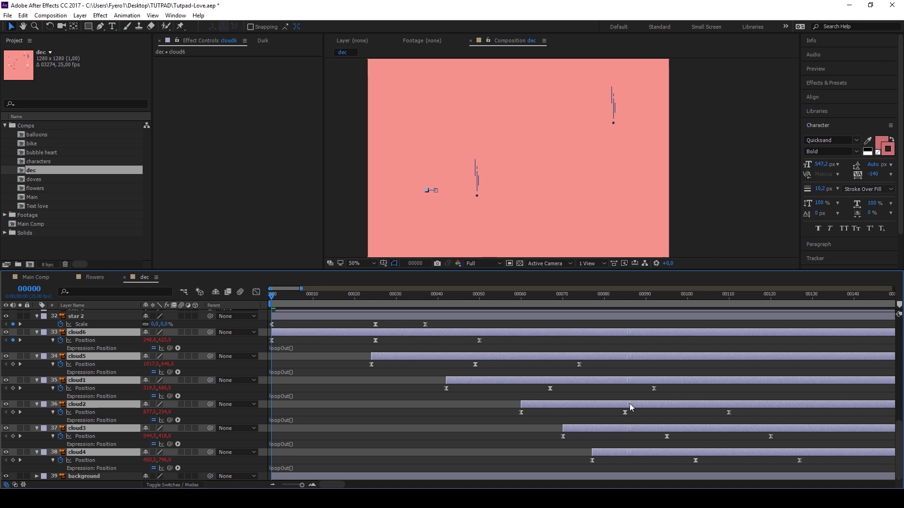
{"action": "key", "text": "space"}
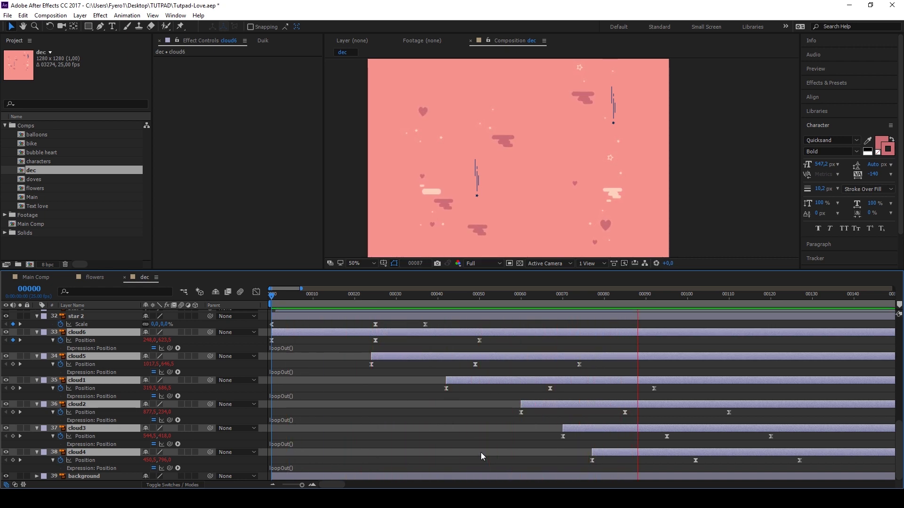
{"action": "key", "text": "space"}
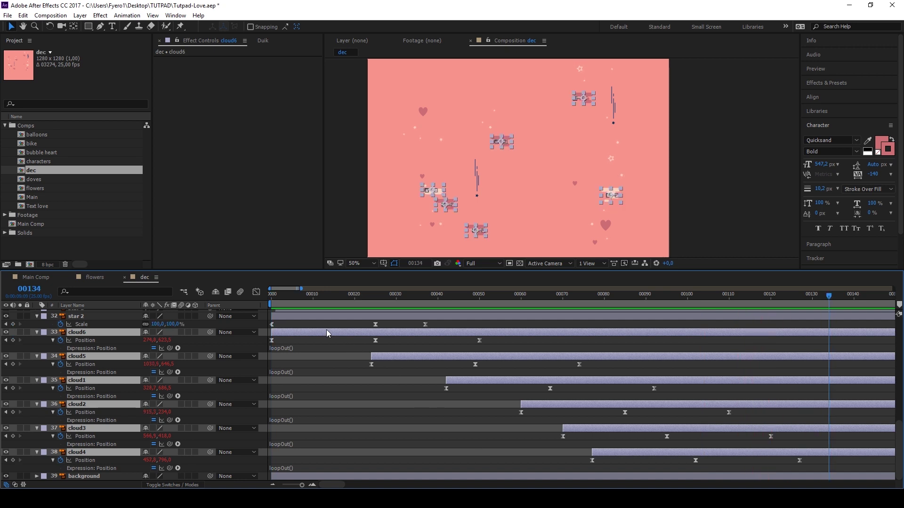
{"action": "scroll", "coordinate": [437, 198], "scroll_direction": "down", "scroll_amount": 2}
{"action": "scroll", "coordinate": [466, 198], "scroll_direction": "up", "scroll_amount": 2}
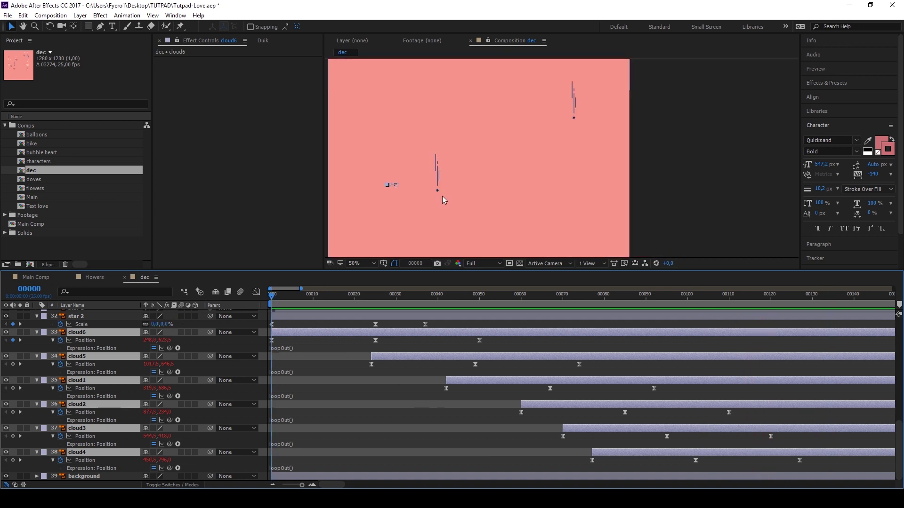
Step: Paste heart 1's pop-in Scale keyframes onto the star blue layer
{"action": "scroll", "coordinate": [89, 360], "scroll_direction": "up", "scroll_amount": 5}
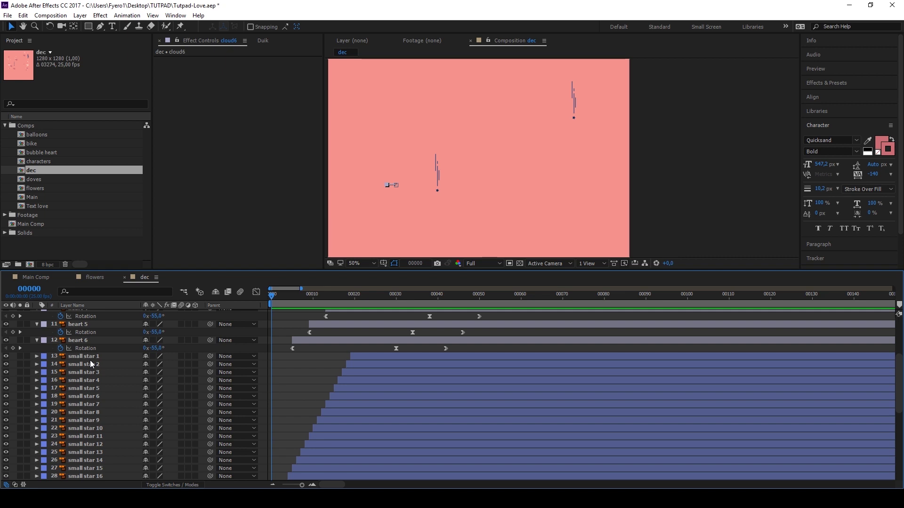
{"action": "scroll", "coordinate": [89, 361], "scroll_direction": "up", "scroll_amount": 5}
{"action": "left_click", "coordinate": [86, 312]}
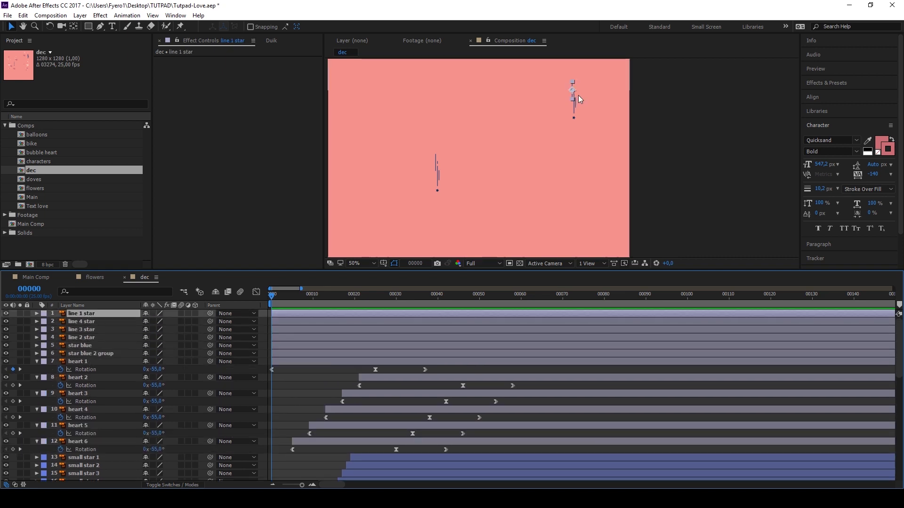
{"action": "scroll", "coordinate": [572, 90], "scroll_direction": "up", "scroll_amount": 4}
{"action": "left_click", "coordinate": [83, 345]}
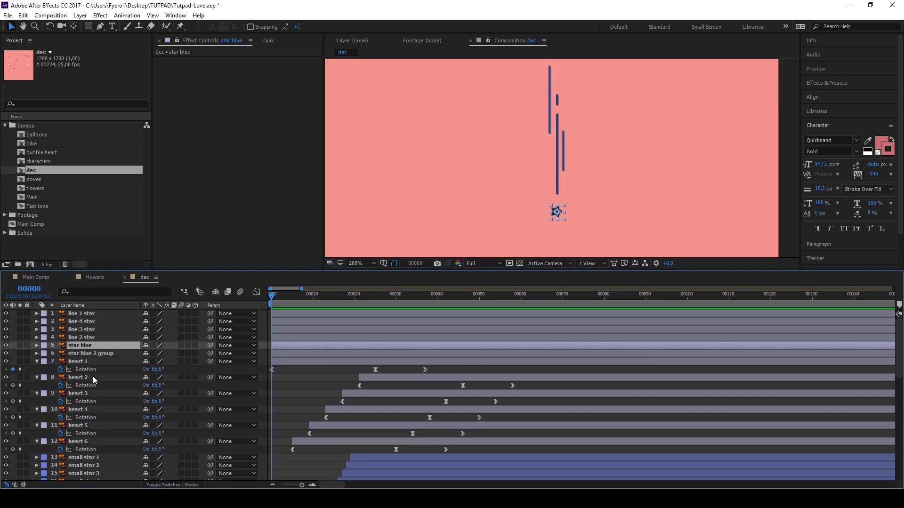
{"action": "key", "text": "s"}
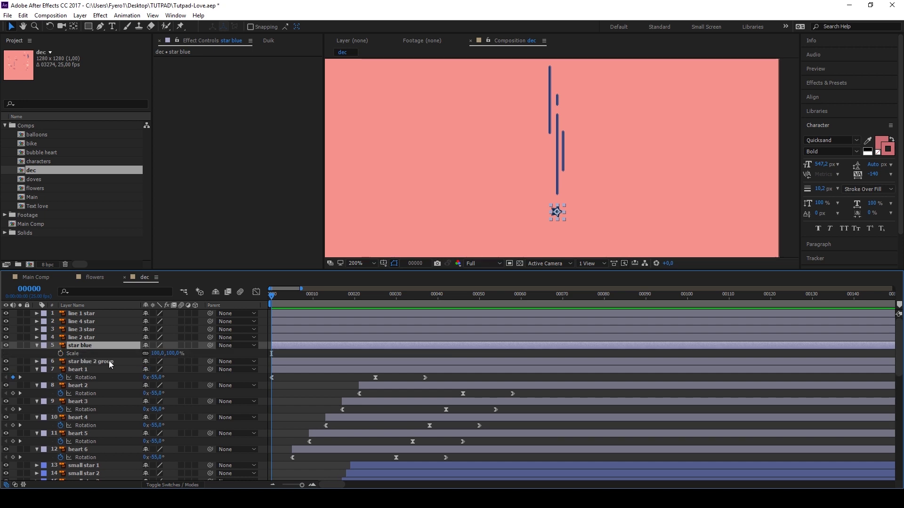
{"action": "left_click", "coordinate": [83, 378]}
{"action": "key", "text": "s"}
{"action": "left_click", "coordinate": [83, 348]}
{"action": "key", "text": "ctrl+v"}
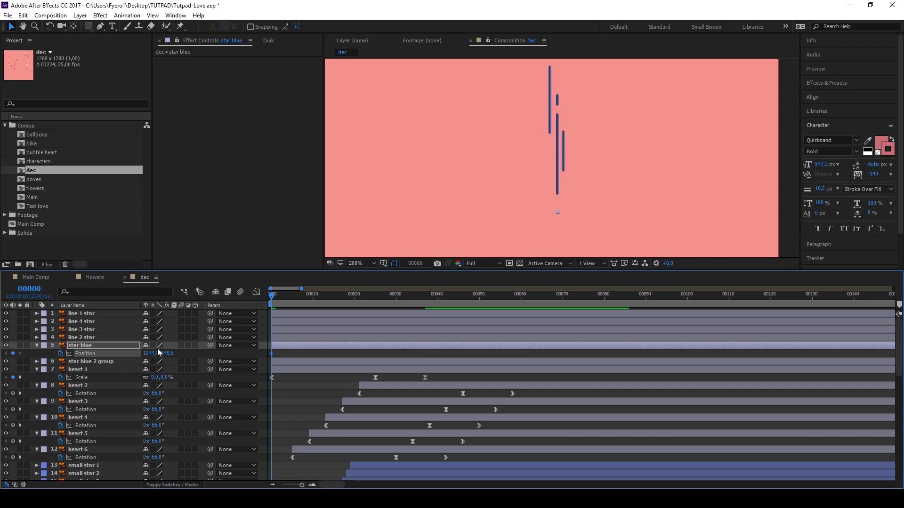
Step: Keyframe star blue's Position to drop from y 180.5 to 340.5 by about frame 37
{"action": "key", "text": "alt+shift+p"}
{"action": "left_click_drag", "start_coordinate": [271, 354], "coordinate": [425, 354]}
{"action": "left_click_drag", "start_coordinate": [167, 353], "coordinate": [166, 353]}
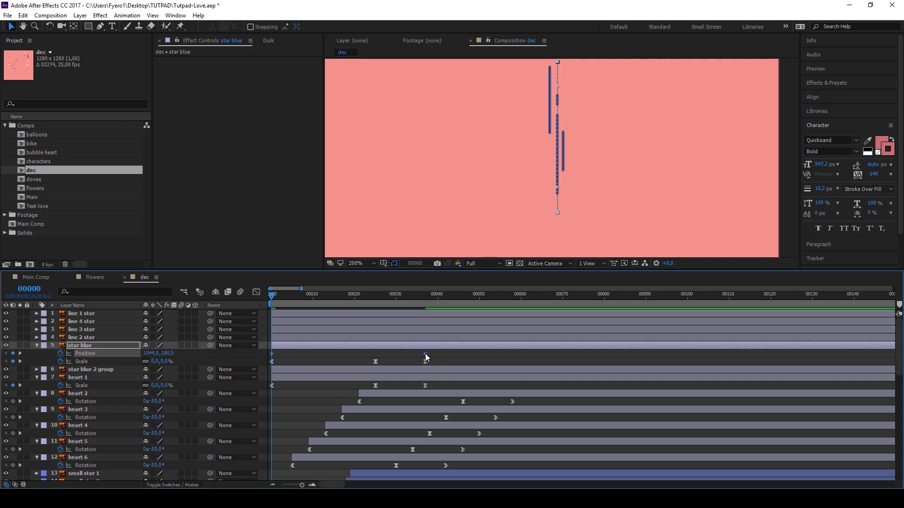
Step: Give the fall keyframe 15% outgoing influence and preview the falling star
{"action": "key", "text": "ctrl+shift+k"}
{"action": "type", "text": "100"}
{"action": "key", "text": "Tab"}
{"action": "type", "text": "15"}
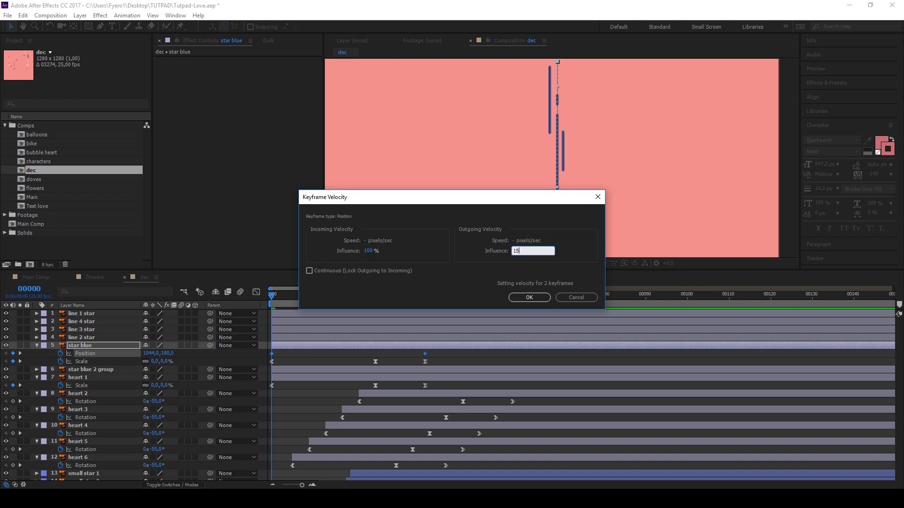
{"action": "key", "text": "Return"}
{"action": "key", "text": "space"}
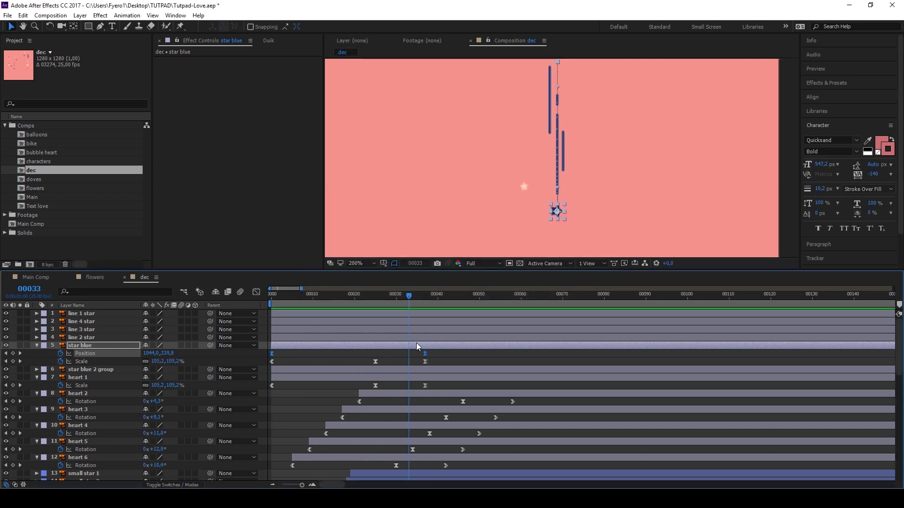
Step: Keyframe star blue's Opacity down to 0% at frame 37
{"action": "key", "text": "t"}
{"action": "left_click", "coordinate": [61, 359], "text": "ctrl"}
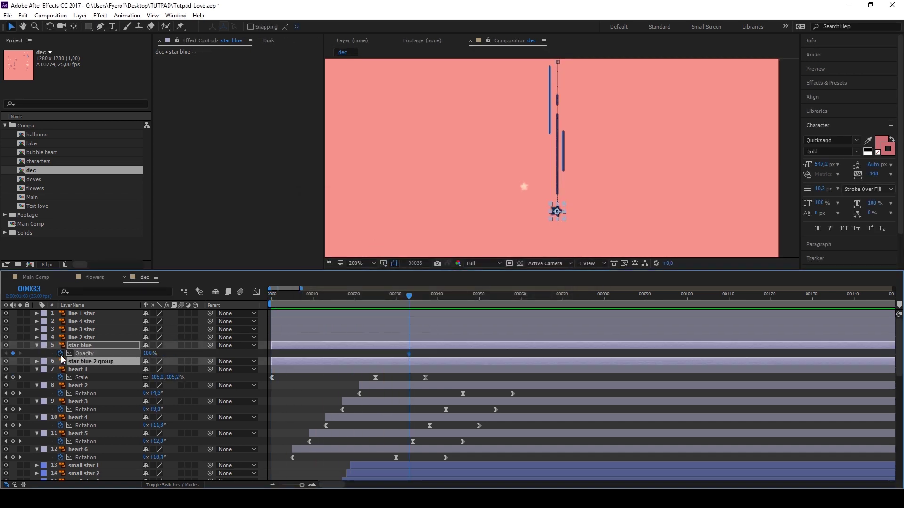
{"action": "key", "text": "u"}
{"action": "left_click", "coordinate": [148, 370]}
{"action": "type", "text": "0"}
{"action": "key", "text": "Return"}
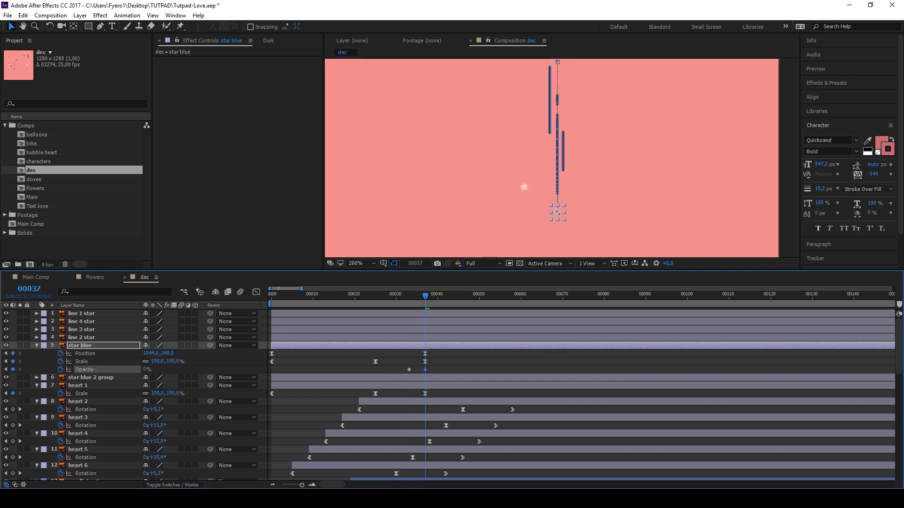
{"action": "key", "text": "Home"}
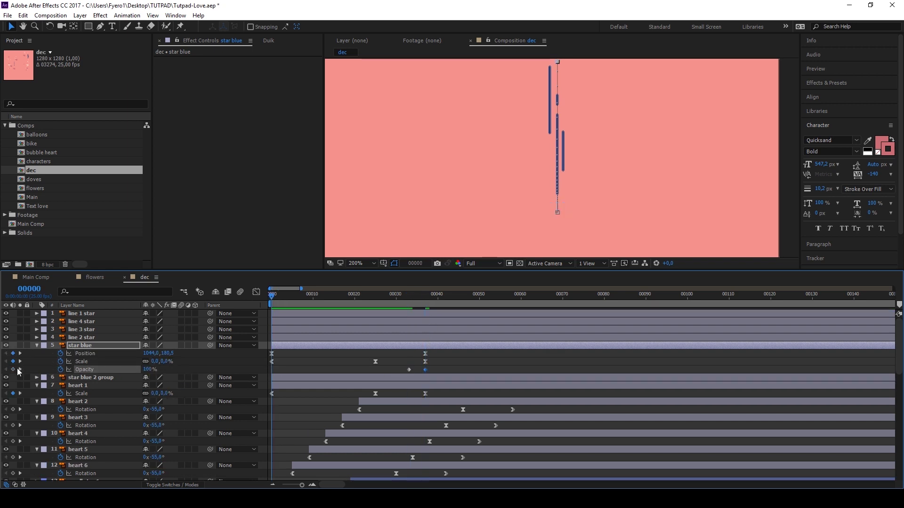
Step: Add hold keyframes for Position, Scale and Opacity, shifted to about frame 46
{"action": "left_click", "coordinate": [431, 296]}
{"action": "left_click_drag", "start_coordinate": [431, 296], "coordinate": [446, 296]}
{"action": "left_click", "coordinate": [12, 353]}
{"action": "left_click", "coordinate": [12, 361]}
{"action": "left_click", "coordinate": [13, 369]}
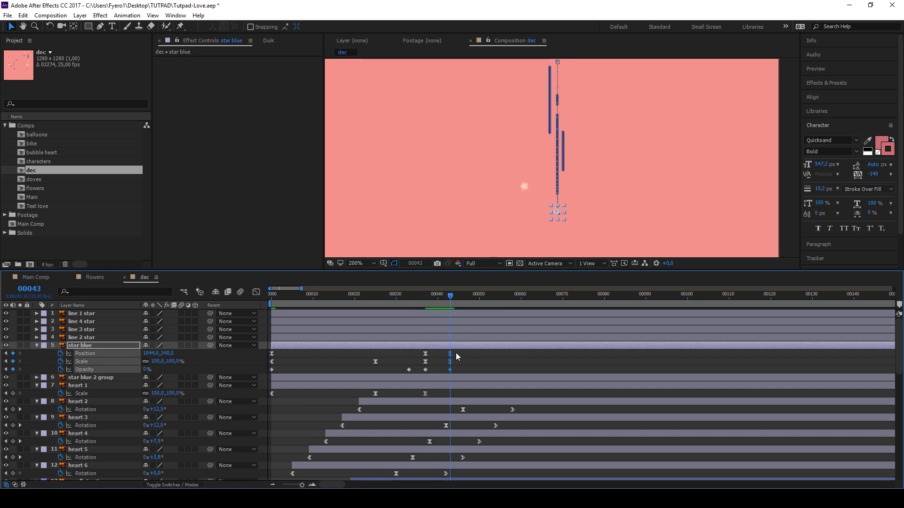
{"action": "left_click_drag", "start_coordinate": [449, 353], "coordinate": [460, 355]}
Step: Apply a loopOut() expression to star blue's Position, Scale and Opacity, then preview the loop
{"action": "left_click", "coordinate": [439, 362]}
{"action": "left_click", "coordinate": [61, 354], "text": "alt"}
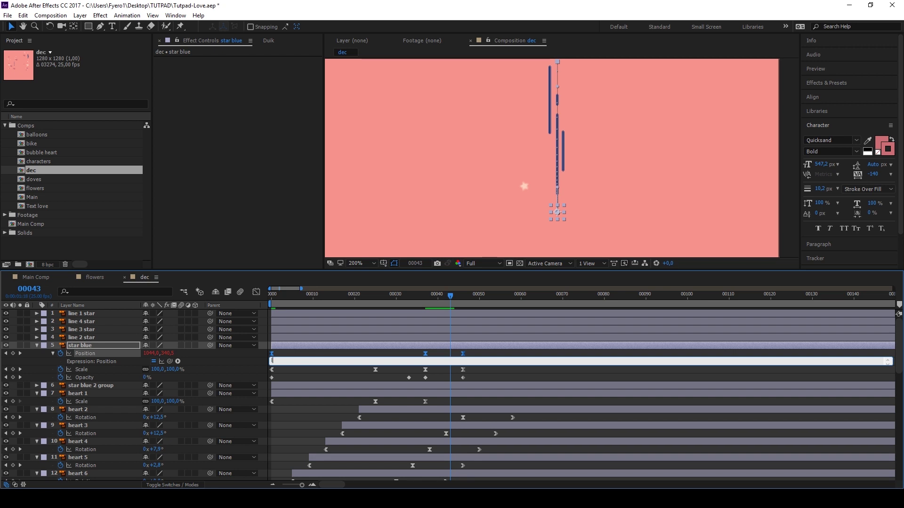
{"action": "type", "text": "loopOut()"}
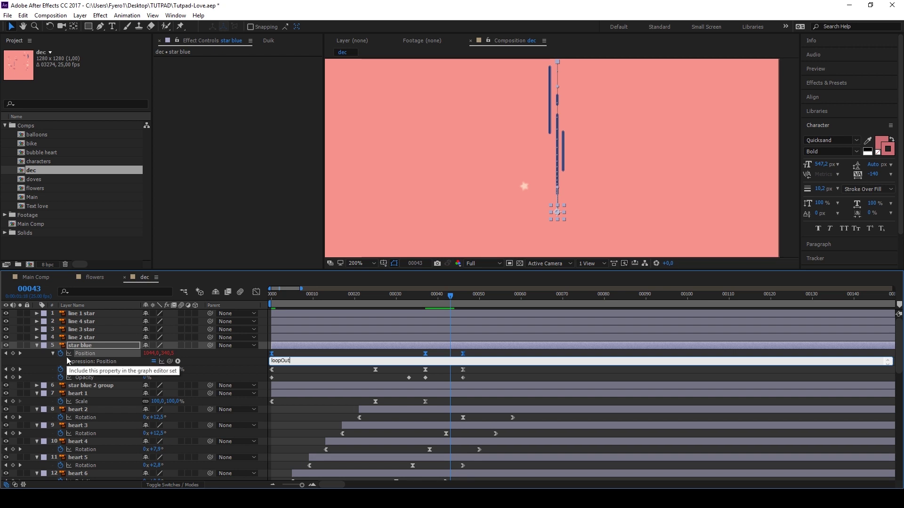
{"action": "key", "text": "ctrl+a"}
{"action": "key", "text": "ctrl+c"}
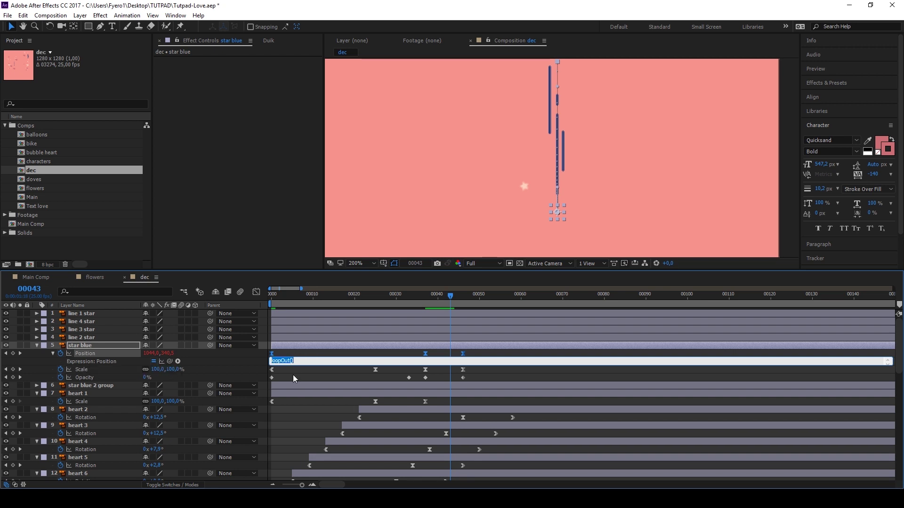
{"action": "left_click", "coordinate": [60, 369], "text": "alt"}
{"action": "key", "text": "ctrl+v"}
{"action": "left_click", "coordinate": [61, 385], "text": "alt"}
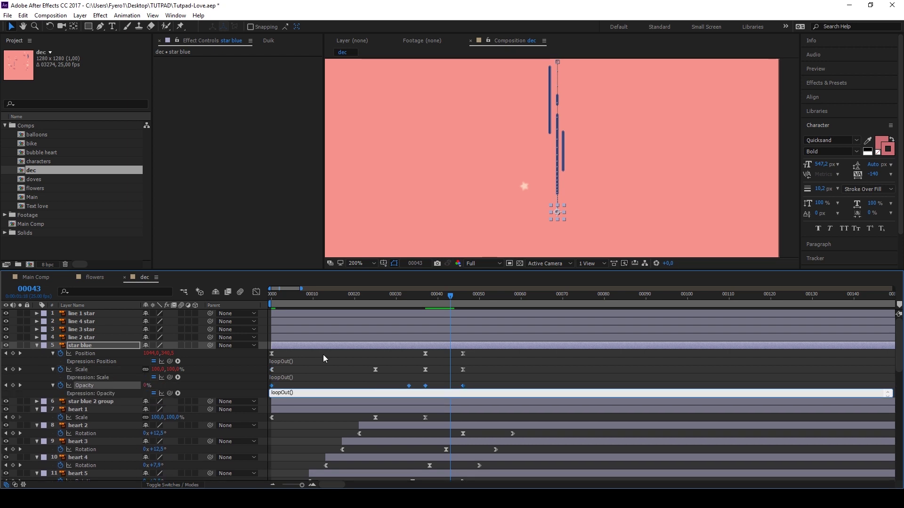
{"action": "left_click", "coordinate": [325, 355]}
{"action": "key", "text": "space"}
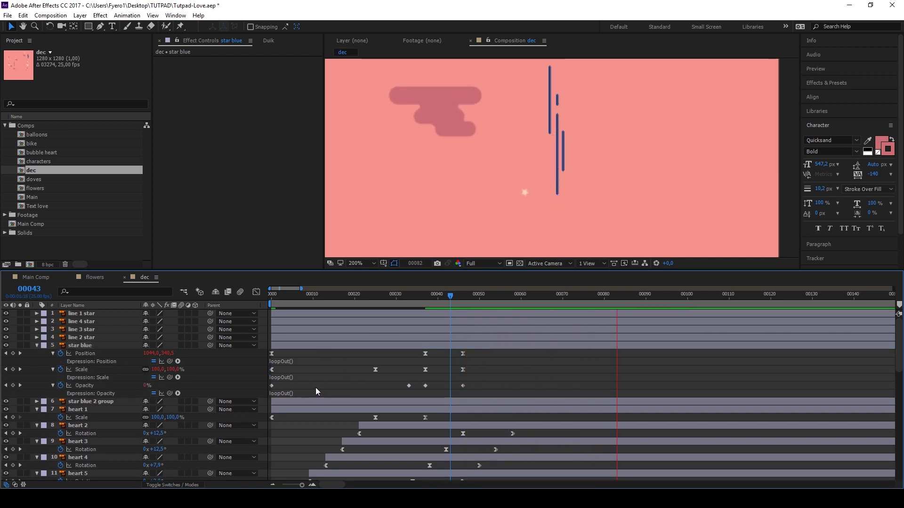
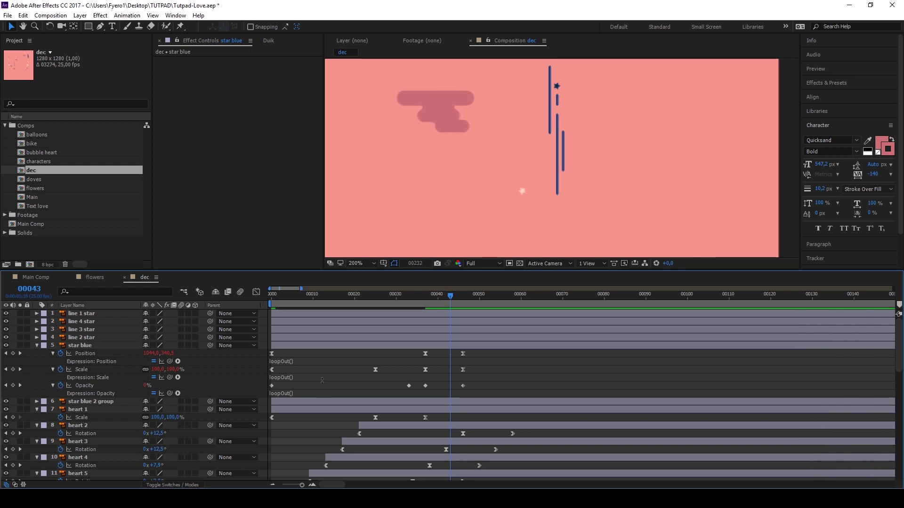
Step: Draw a vertical two-point mask path on the line 2 star layer at frame 00043
{"action": "key", "text": "space"}
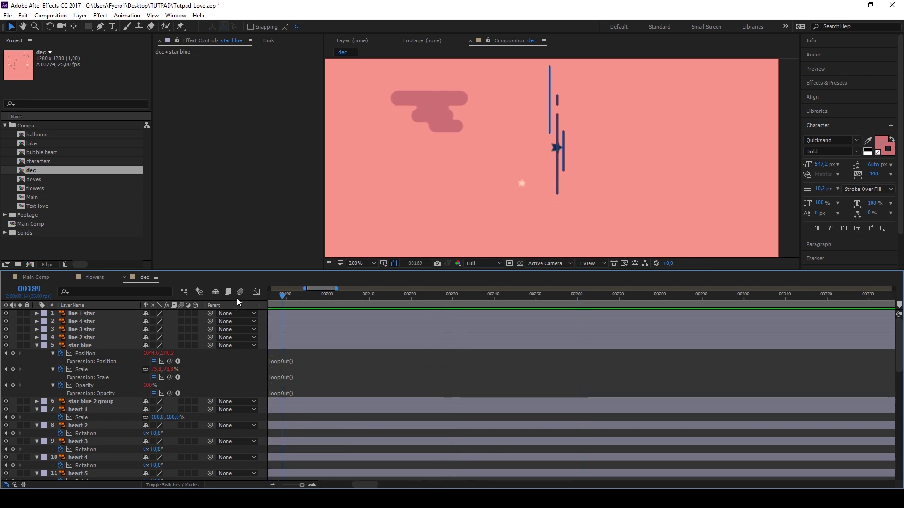
{"action": "key", "text": "space"}
{"action": "left_click", "coordinate": [276, 338]}
{"action": "left_click", "coordinate": [101, 27]}
{"action": "scroll", "coordinate": [550, 105], "scroll_direction": "up", "scroll_amount": 2}
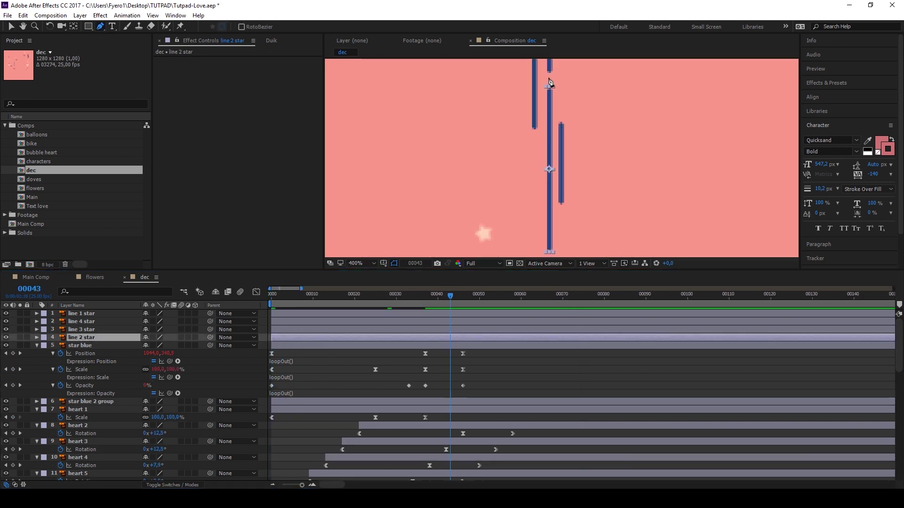
{"action": "left_click", "coordinate": [550, 73]}
{"action": "left_click", "coordinate": [549, 255]}
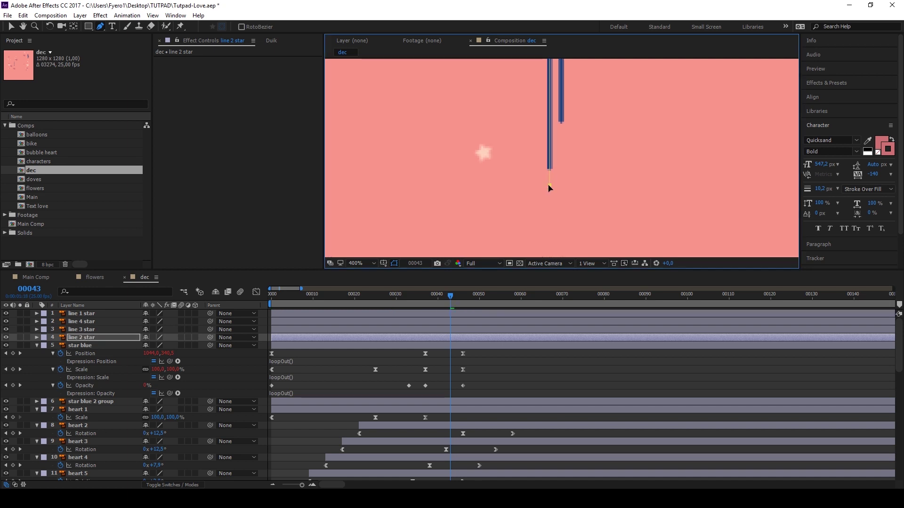
Step: Apply the Stroke effect set to Reveal Original Image and raise its brush size to 5
{"action": "scroll", "coordinate": [549, 177], "scroll_direction": "down", "scroll_amount": 1}
{"action": "scroll", "coordinate": [541, 151], "scroll_direction": "down", "scroll_amount": 1}
{"action": "left_click", "coordinate": [823, 83]}
{"action": "type", "text": "stroke"}
{"action": "double_click", "coordinate": [833, 225]}
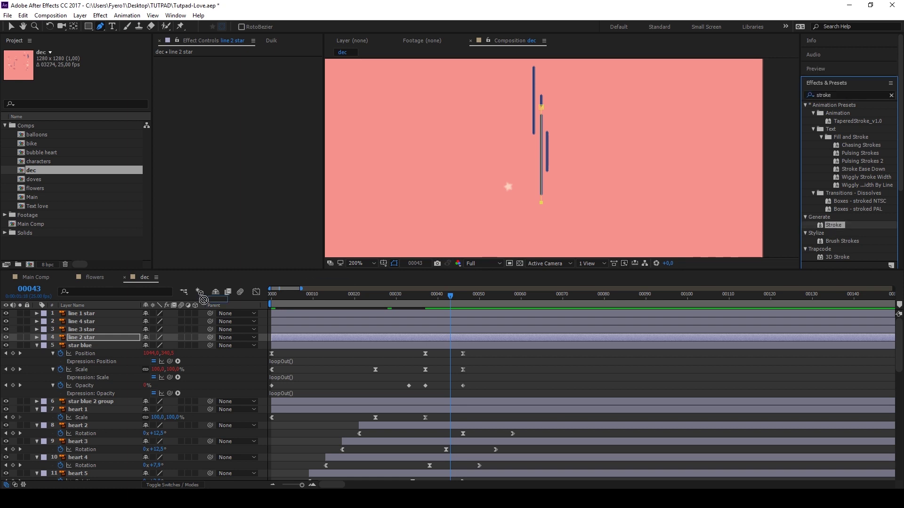
{"action": "left_click", "coordinate": [277, 149]}
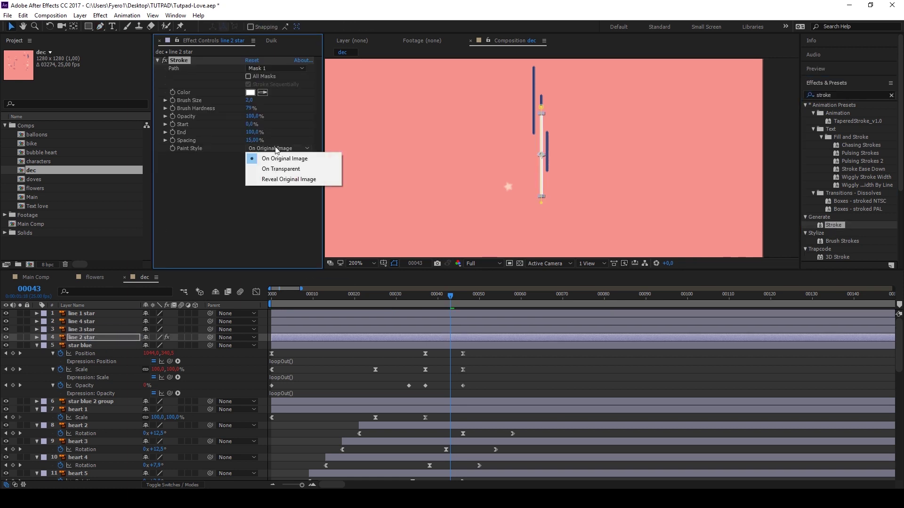
{"action": "left_click", "coordinate": [288, 179]}
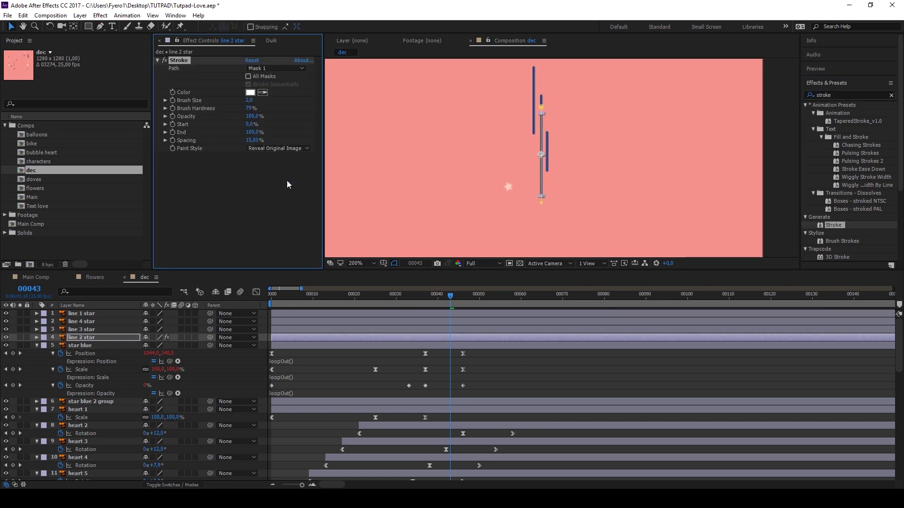
{"action": "left_click_drag", "start_coordinate": [249, 100], "coordinate": [259, 101]}
Step: Keyframe line 2 star's Stroke End from 0% at the start to 100%
{"action": "left_click", "coordinate": [172, 132]}
{"action": "key", "text": "u"}
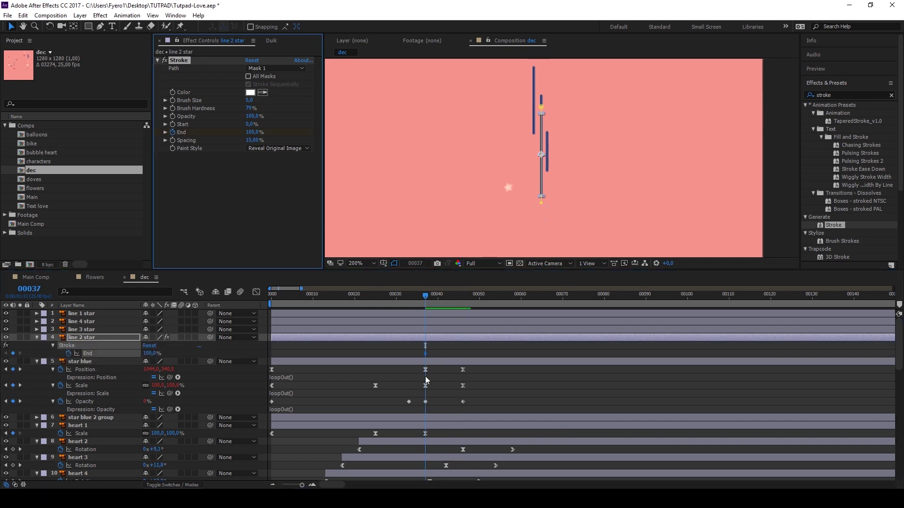
{"action": "key", "text": "Home"}
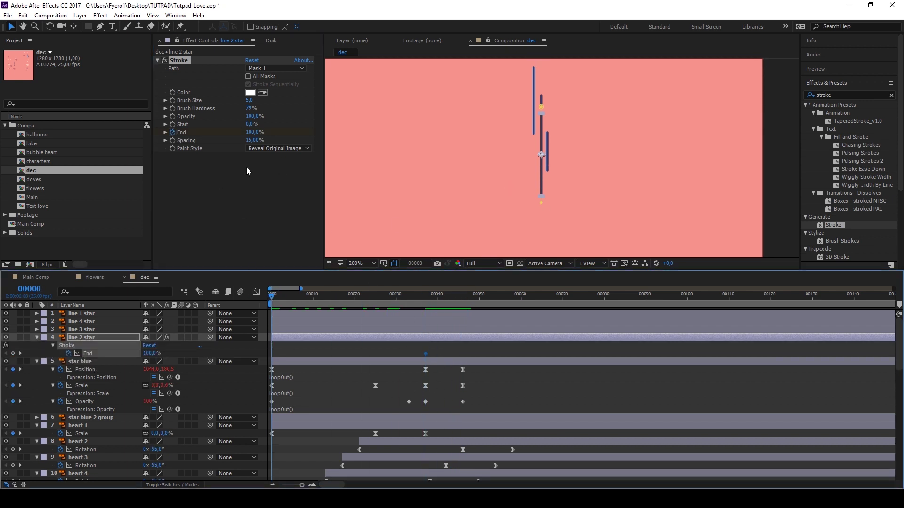
{"action": "left_click_drag", "start_coordinate": [249, 132], "coordinate": [179, 140]}
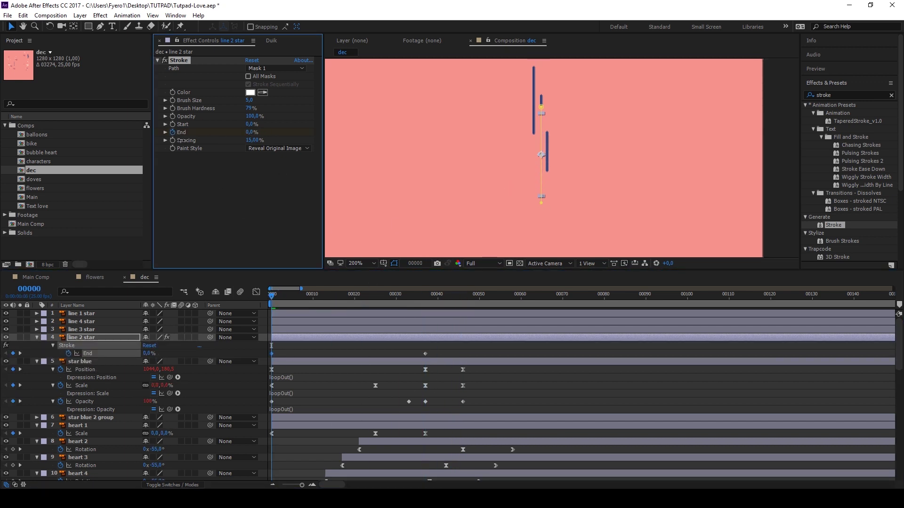
{"action": "left_click", "coordinate": [290, 344]}
{"action": "left_click_drag", "start_coordinate": [280, 300], "coordinate": [420, 307]}
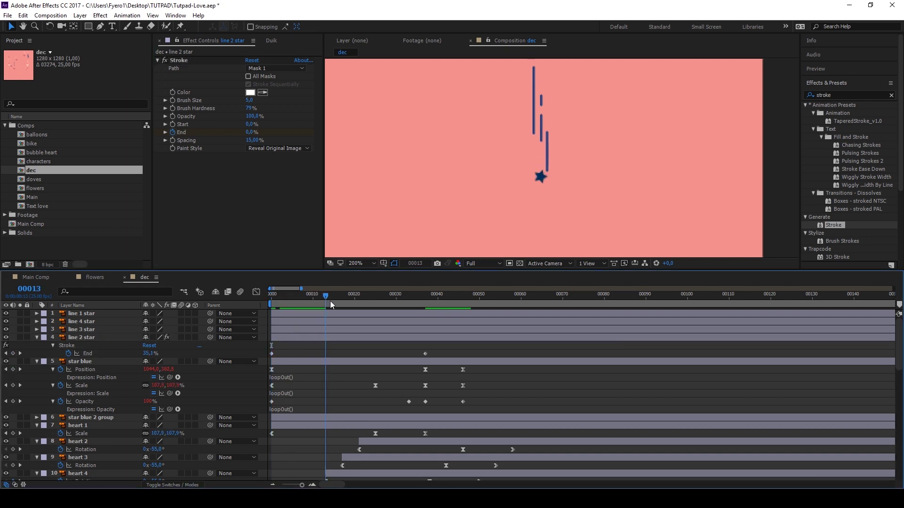
Step: Ease both Stroke End keyframes with 100% velocity influence and preview the draw-on
{"action": "left_click_drag", "start_coordinate": [430, 347], "coordinate": [272, 358]}
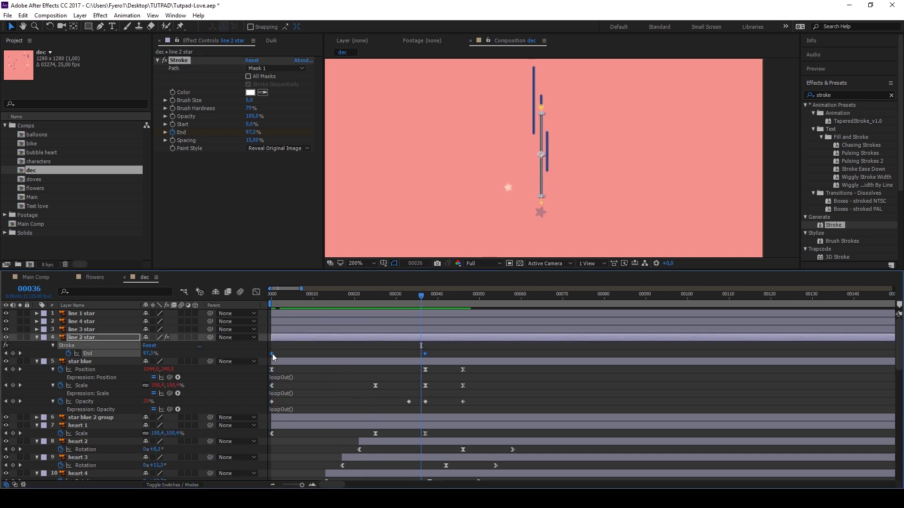
{"action": "key", "text": "ctrl+shift+k"}
{"action": "double_click", "coordinate": [374, 250]}
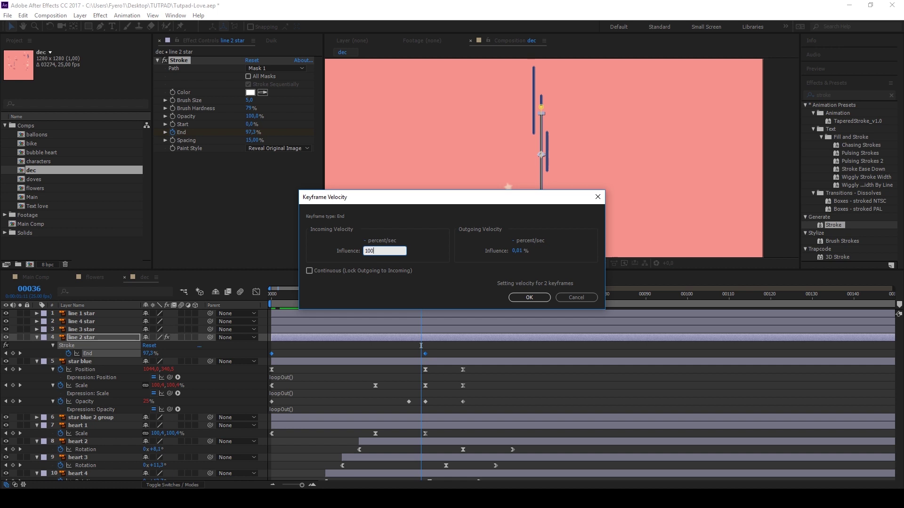
{"action": "key", "text": "Tab"}
{"action": "type", "text": "100"}
{"action": "key", "text": "Return"}
{"action": "left_click", "coordinate": [271, 296]}
{"action": "key", "text": "space"}
{"action": "left_click", "coordinate": [344, 338]}
Step: Delay the line 2 star layer by about five frames
{"action": "left_click", "coordinate": [463, 298]}
{"action": "left_click_drag", "start_coordinate": [365, 337], "coordinate": [385, 337]}
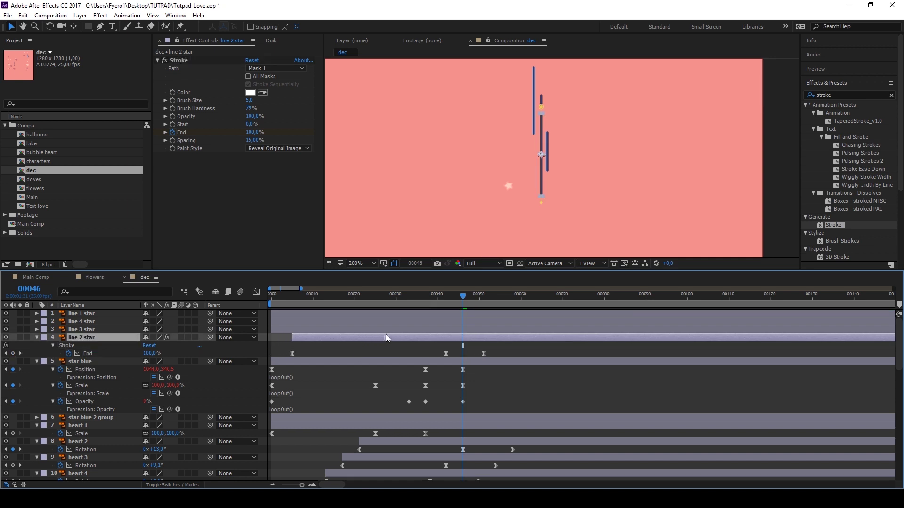
{"action": "key", "text": "space"}
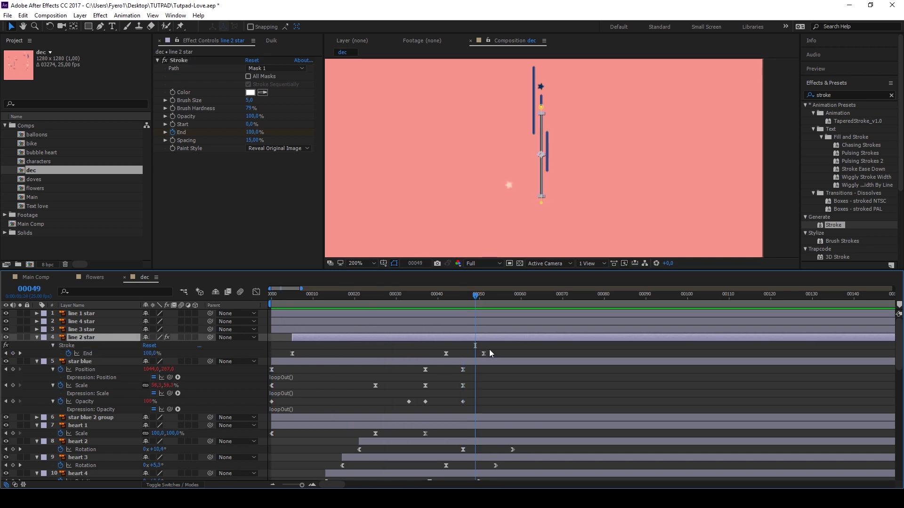
Step: Copy star blue's Opacity fade keyframes onto line 2 star
{"action": "left_click_drag", "start_coordinate": [475, 408], "coordinate": [269, 398]}
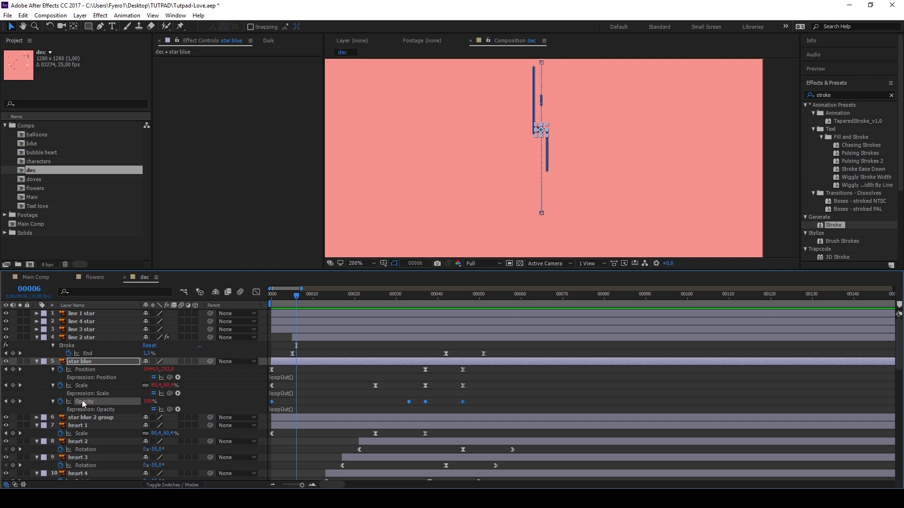
{"action": "key", "text": "ctrl+c"}
{"action": "left_click", "coordinate": [301, 337]}
{"action": "left_click", "coordinate": [292, 298]}
{"action": "key", "text": "ctrl+v"}
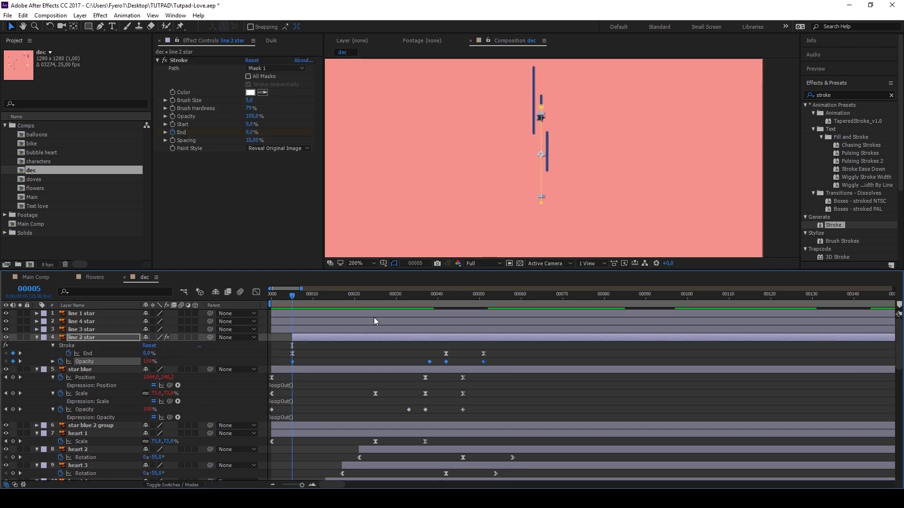
{"action": "left_click", "coordinate": [451, 348]}
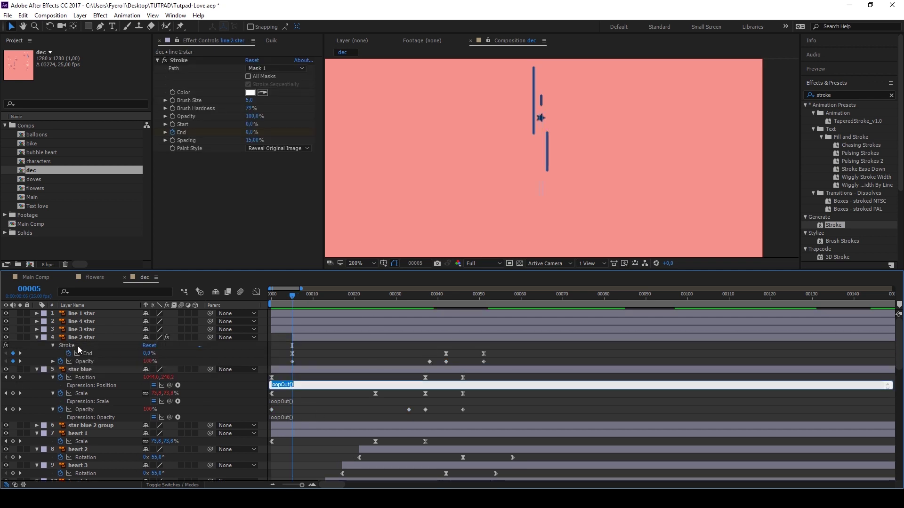
Step: Add a loopOut() expression to the Stroke End property and preview the loop
{"action": "left_click", "coordinate": [69, 353], "text": "alt"}
{"action": "type", "text": "loopOut()"}
{"action": "left_click", "coordinate": [311, 349]}
{"action": "key", "text": "space"}
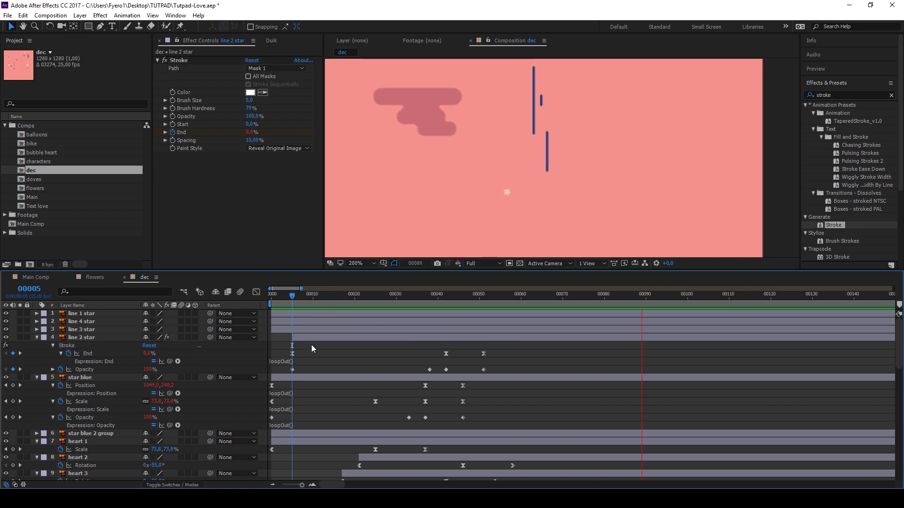
Step: Select the line 1 star layer and switch to the Pen tool for masking
{"action": "left_click", "coordinate": [85, 331]}
{"action": "key", "text": "g"}
{"action": "scroll", "coordinate": [539, 95], "scroll_direction": "up", "scroll_amount": 2}
{"action": "key", "text": "ctrl+Up"}
{"action": "key", "text": "ctrl+Up"}
Step: Draw a vertical mask on line 1 star and apply the same Stroke effect
{"action": "left_click", "coordinate": [460, 63]}
{"action": "left_click", "coordinate": [460, 216]}
{"action": "mouse_move", "coordinate": [834, 225]}
{"action": "left_mouse_down"}
{"action": "mouse_move", "coordinate": [285, 316]}
{"action": "mouse_move", "coordinate": [335, 323]}
{"action": "mouse_move", "coordinate": [313, 313]}
{"action": "left_mouse_up"}
Step: Stagger the line layers' start times and preview the animation from the first frame
{"action": "key", "text": "space"}
{"action": "key", "text": "comma"}
{"action": "key", "text": "space"}
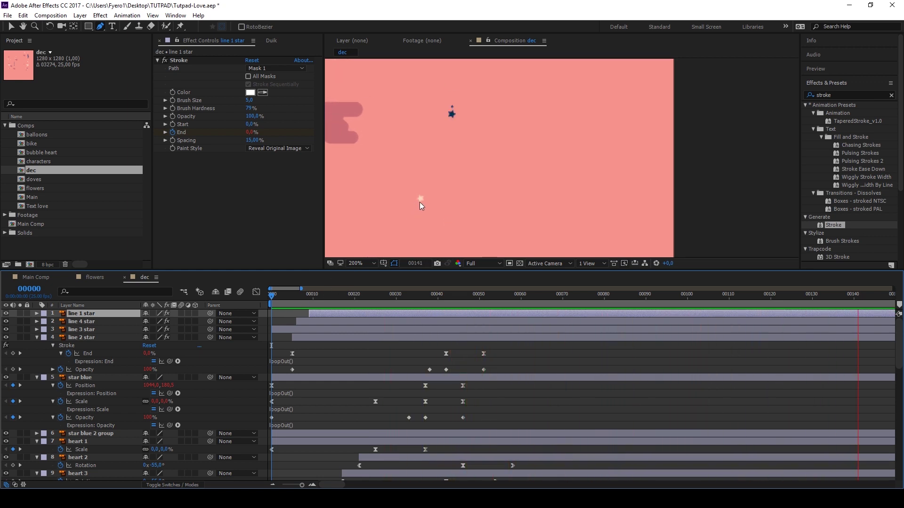
{"action": "key", "text": "space"}
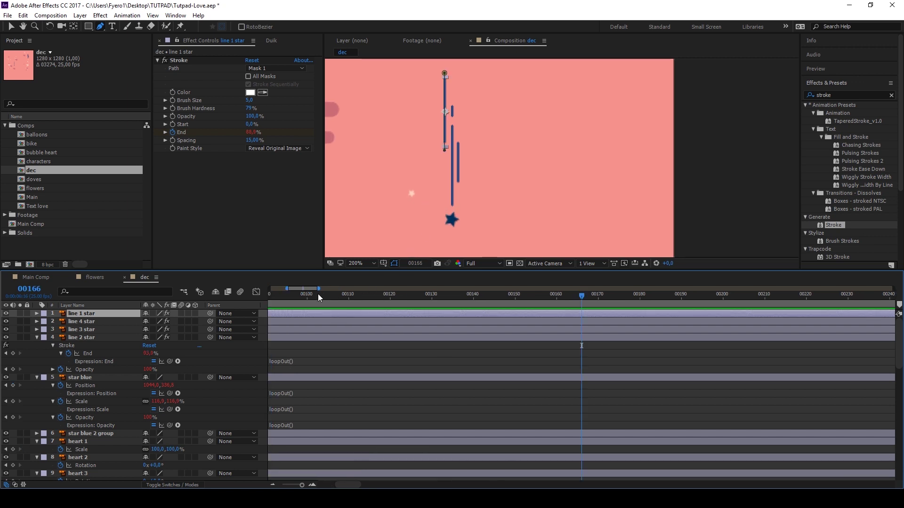
{"action": "key", "text": "Home"}
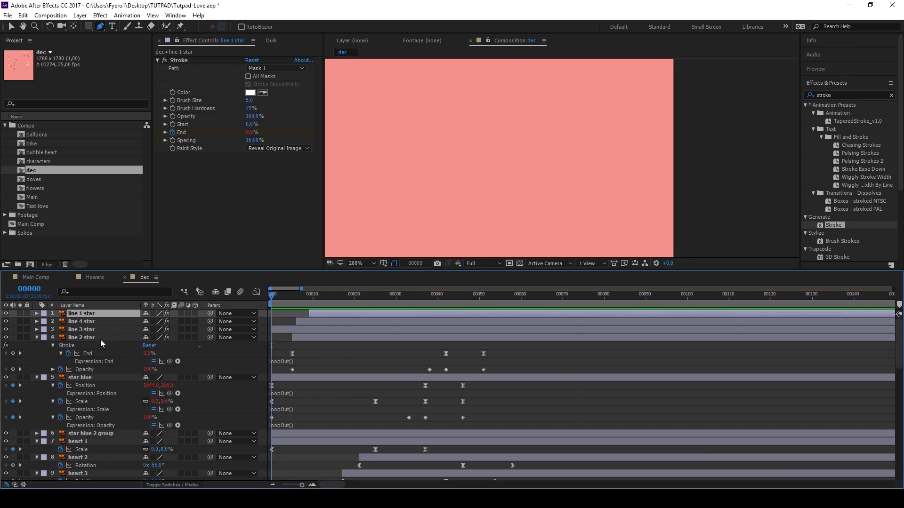
Step: Select the four line stars and star blue and start pre-composing them
{"action": "left_click", "coordinate": [81, 377], "text": "shift"}
{"action": "key", "text": "u"}
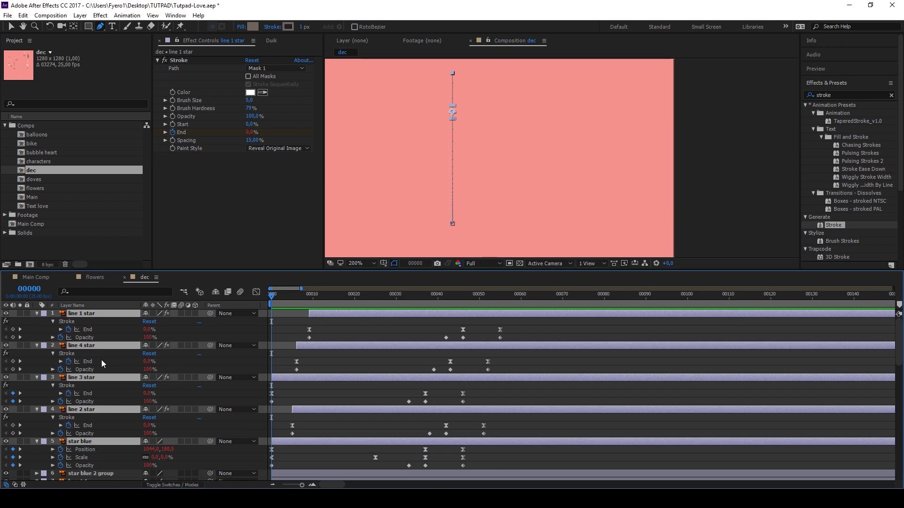
{"action": "key", "text": "u"}
{"action": "key", "text": "ctrl+shift+c"}
Step: Name the pre-comp 'star blue group', duplicate it and delay the copy to around frame 9
{"action": "type", "text": "star blue group"}
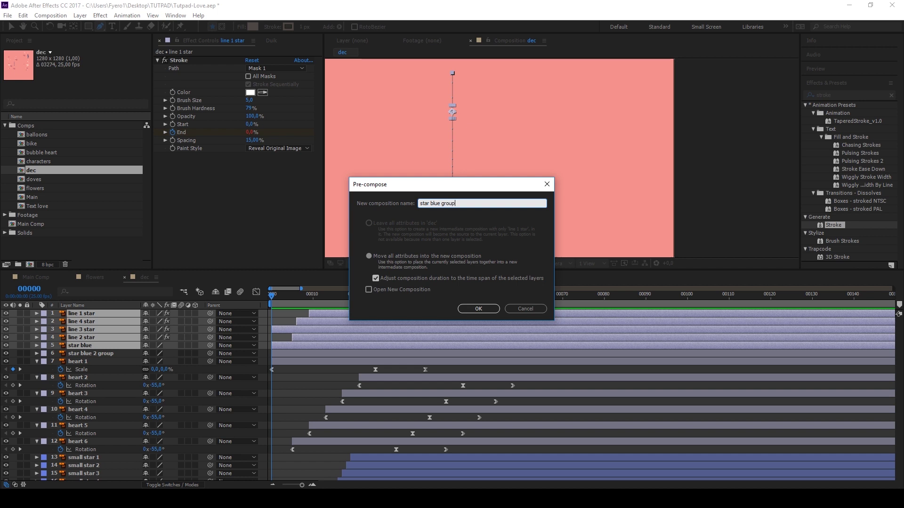
{"action": "key", "text": "Return"}
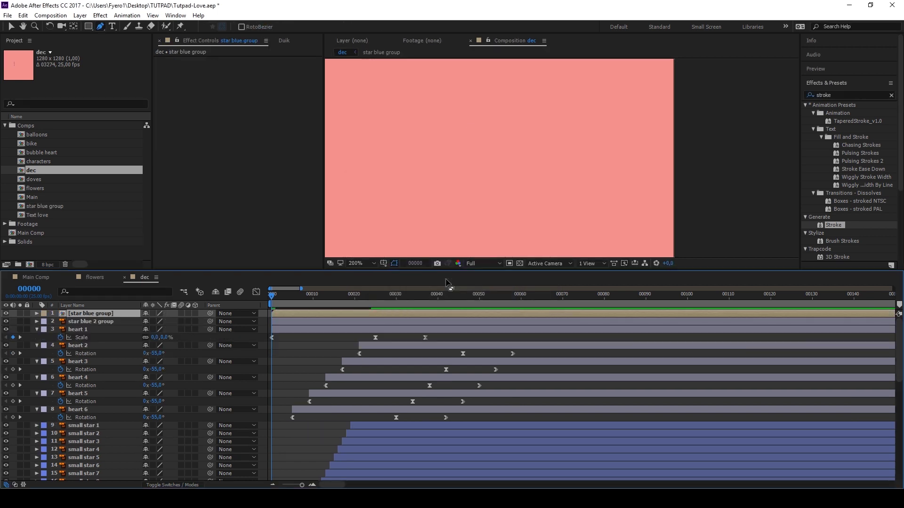
{"action": "key", "text": "ctrl+d"}
{"action": "key", "text": "Caps_Lock"}
{"action": "key", "text": "Caps_Lock"}
{"action": "mouse_move", "coordinate": [328, 313]}
{"action": "left_mouse_down"}
{"action": "mouse_move", "coordinate": [367, 314]}
{"action": "mouse_move", "coordinate": [359, 294]}
{"action": "left_mouse_up"}
Step: Check frame 41 with the composition fit in view, then return to the first frame and Main Comp
{"action": "scroll", "coordinate": [446, 182], "scroll_direction": "down", "scroll_amount": 6}
{"action": "key", "text": "v"}
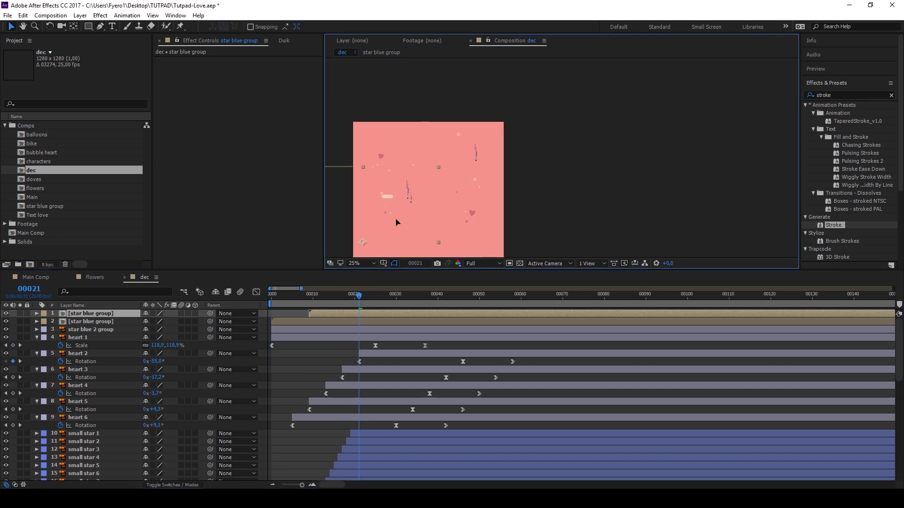
{"action": "scroll", "coordinate": [459, 144], "scroll_direction": "up", "scroll_amount": 2}
{"action": "scroll", "coordinate": [454, 169], "scroll_direction": "up", "scroll_amount": 4}
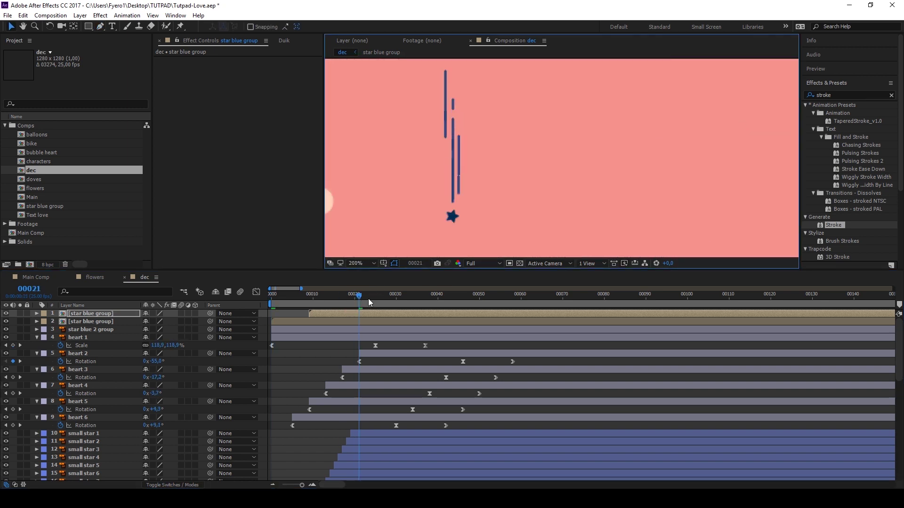
{"action": "left_click_drag", "start_coordinate": [368, 302], "coordinate": [442, 297]}
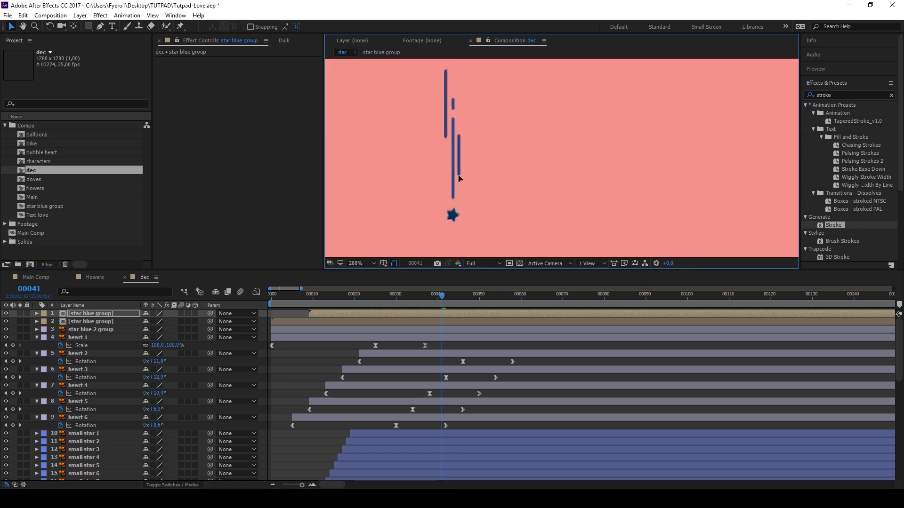
{"action": "left_click", "coordinate": [373, 263]}
{"action": "left_click", "coordinate": [370, 284]}
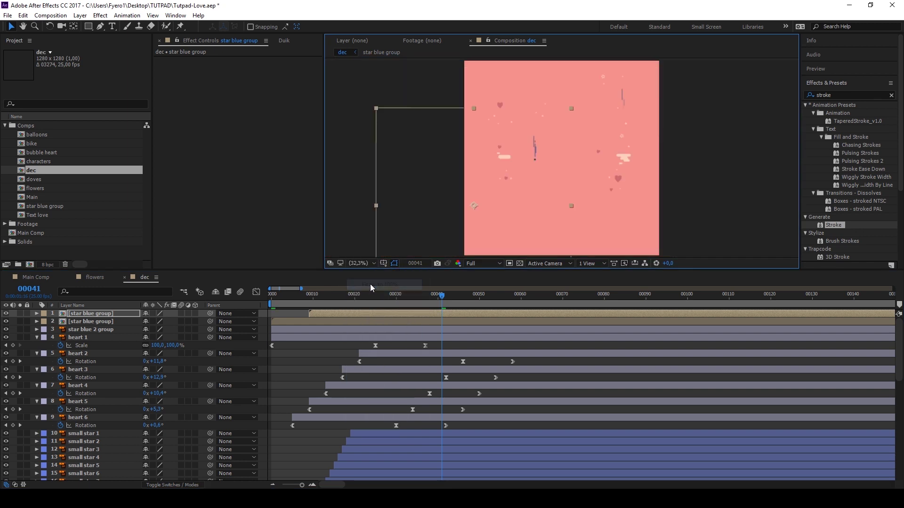
{"action": "left_click", "coordinate": [280, 300]}
{"action": "left_click", "coordinate": [273, 304]}
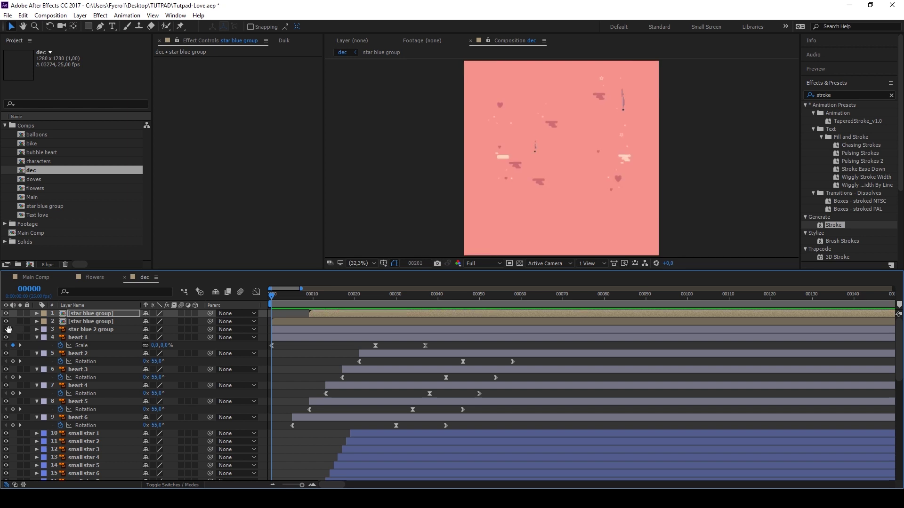
{"action": "left_click", "coordinate": [35, 277]}
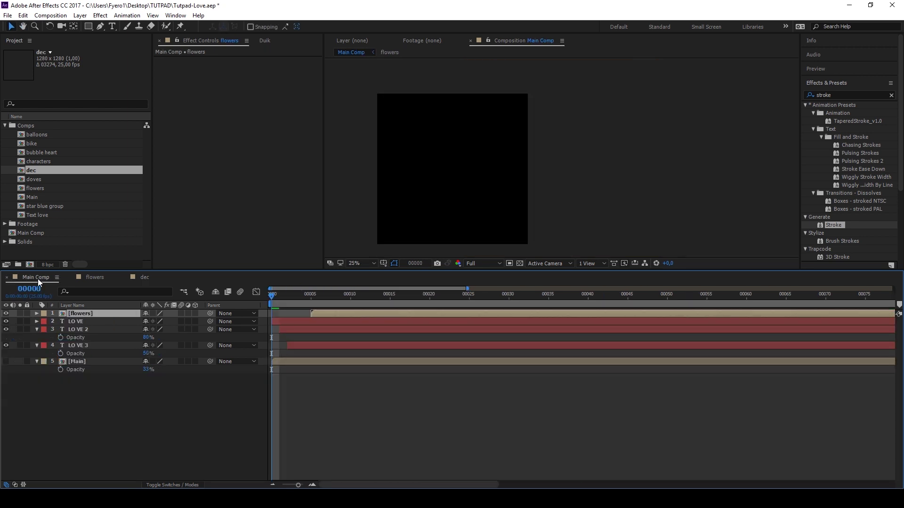
Step: Place dec as layer 5 just above Main, preview Main Comp and save the project
{"action": "left_click_drag", "start_coordinate": [32, 174], "coordinate": [56, 376]}
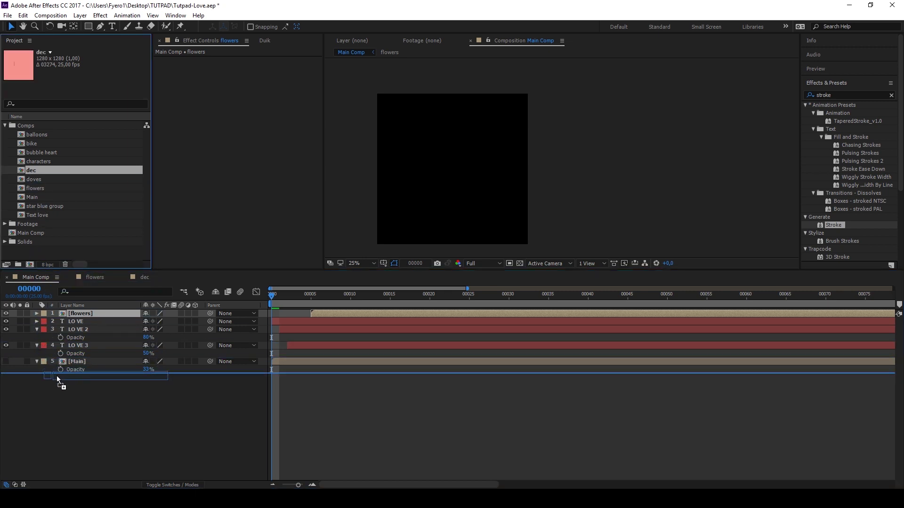
{"action": "left_click_drag", "start_coordinate": [56, 376], "coordinate": [58, 357]}
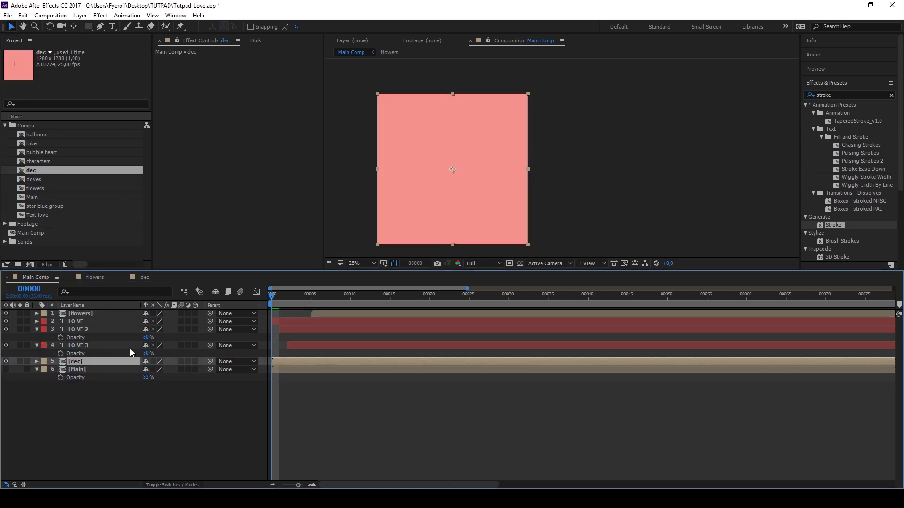
{"action": "key", "text": "space"}
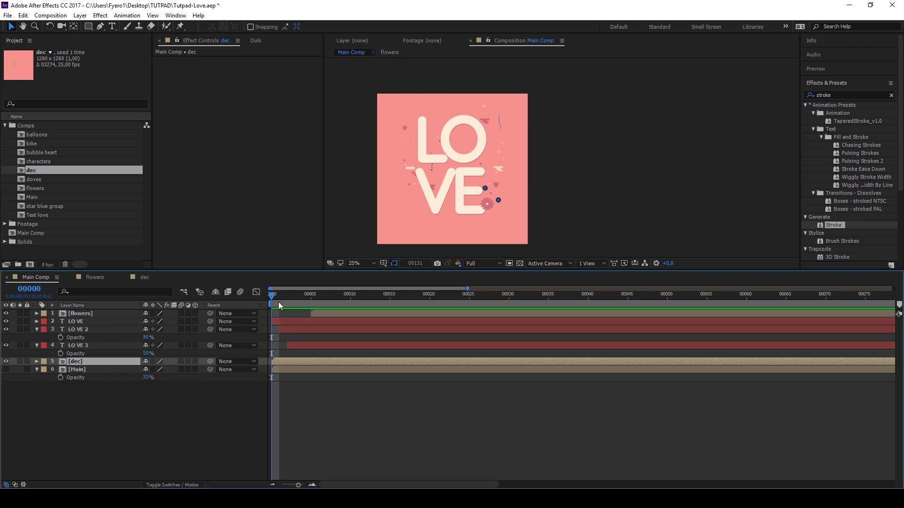
{"action": "key", "text": "space"}
{"action": "key", "text": "minus"}
{"action": "key", "text": "minus"}
{"action": "key", "text": "Home"}
{"action": "key", "text": "ctrl+s"}
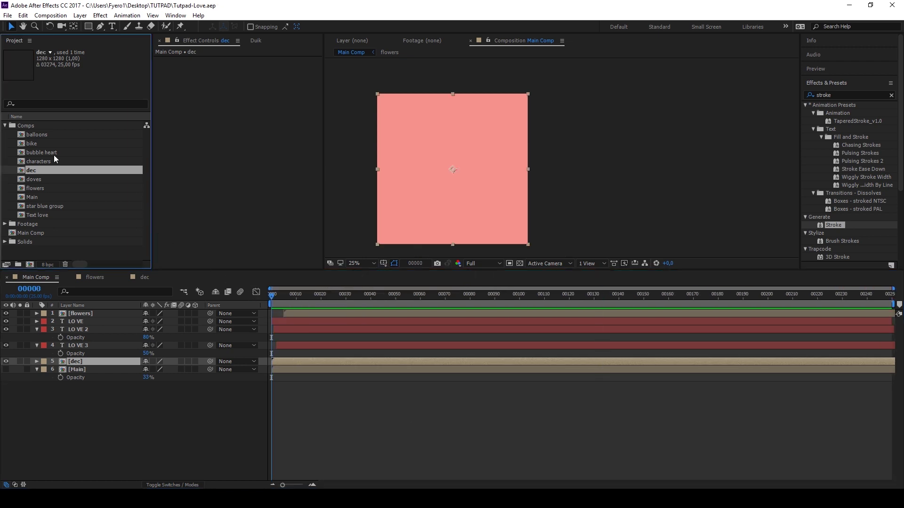
Step: In the balloons comp, move string 1's anchor point up to balloon 1's knot
{"action": "double_click", "coordinate": [24, 132]}
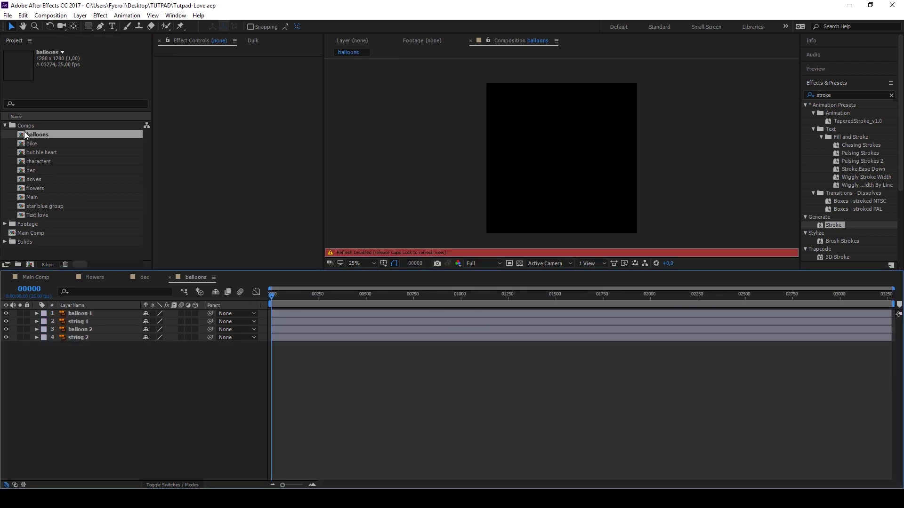
{"action": "key", "text": "Caps_Lock"}
{"action": "scroll", "coordinate": [565, 159], "scroll_direction": "up", "scroll_amount": 4}
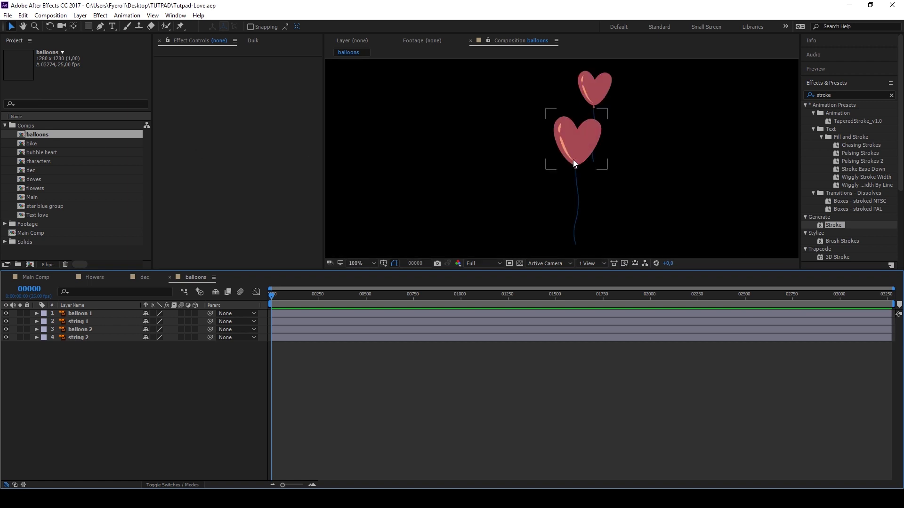
{"action": "left_click", "coordinate": [583, 157]}
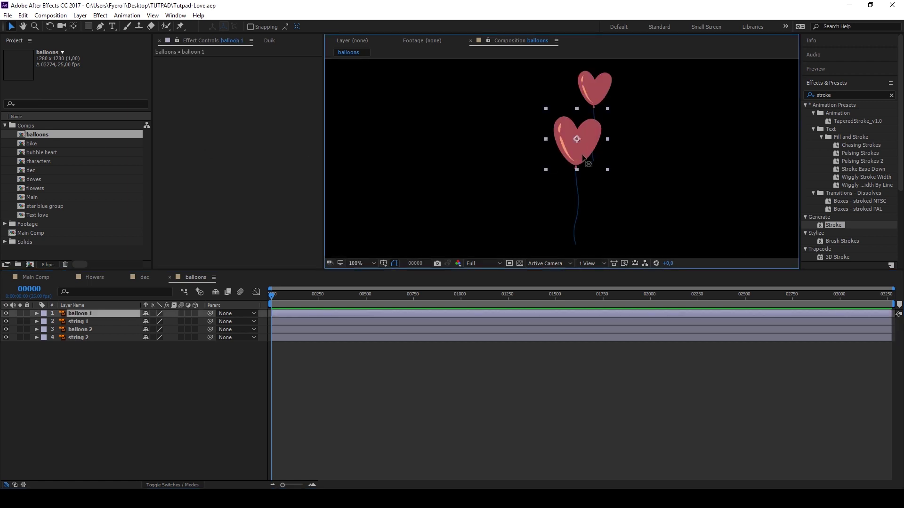
{"action": "key", "text": "y"}
{"action": "scroll", "coordinate": [575, 170], "scroll_direction": "up", "scroll_amount": 5}
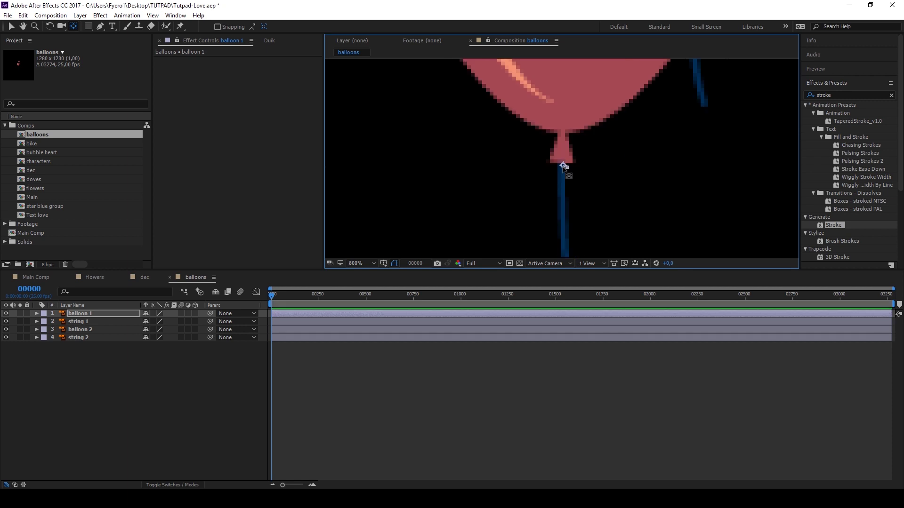
{"action": "scroll", "coordinate": [563, 166], "scroll_direction": "down", "scroll_amount": 5}
{"action": "left_click", "coordinate": [565, 226]}
{"action": "scroll", "coordinate": [560, 207], "scroll_direction": "up", "scroll_amount": 2}
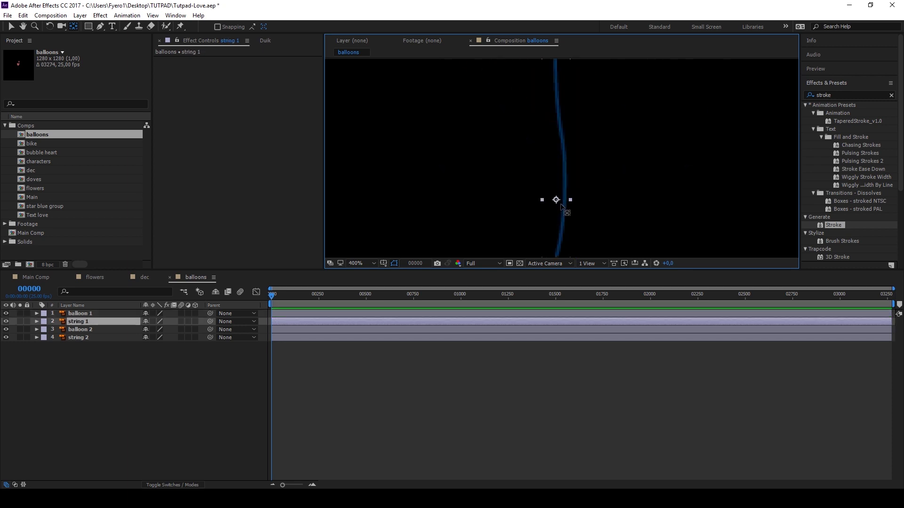
{"action": "left_click_drag", "start_coordinate": [557, 201], "coordinate": [555, 125]}
{"action": "scroll", "coordinate": [555, 125], "scroll_direction": "up", "scroll_amount": 6}
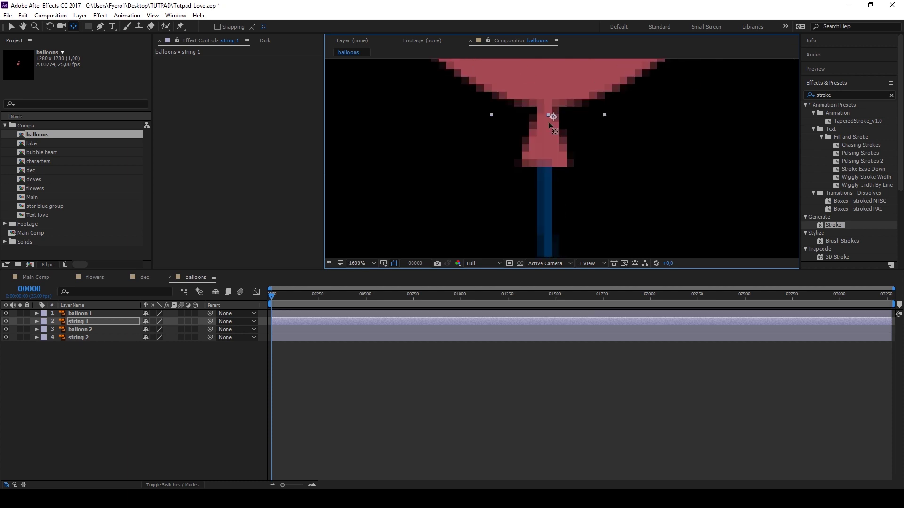
{"action": "scroll", "coordinate": [545, 157], "scroll_direction": "down", "scroll_amount": 7}
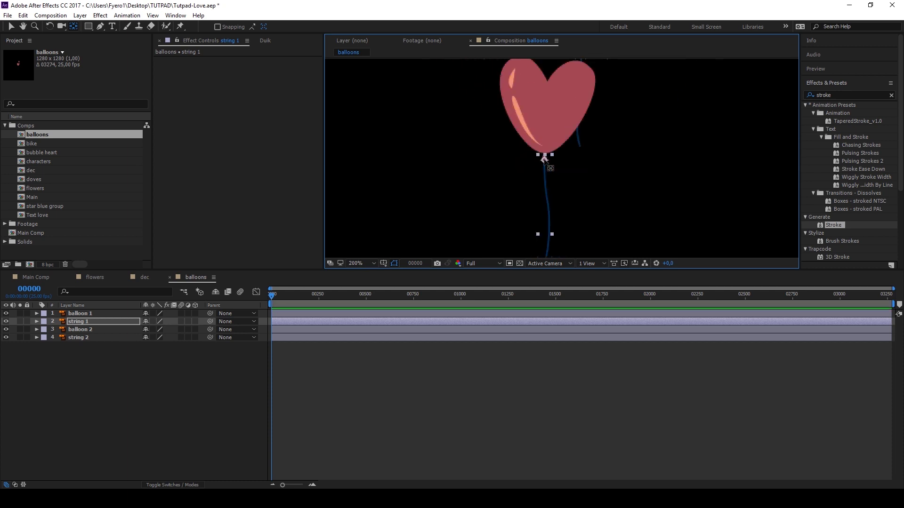
Step: Keyframe Scale on balloon 1 and string 1 to grow from 0% to 100%
{"action": "left_click", "coordinate": [107, 311], "text": "ctrl"}
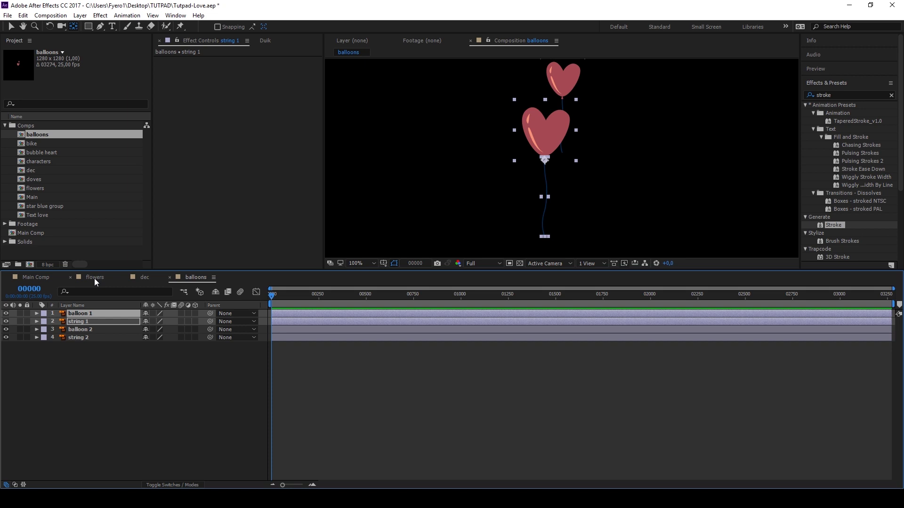
{"action": "left_click", "coordinate": [94, 279]}
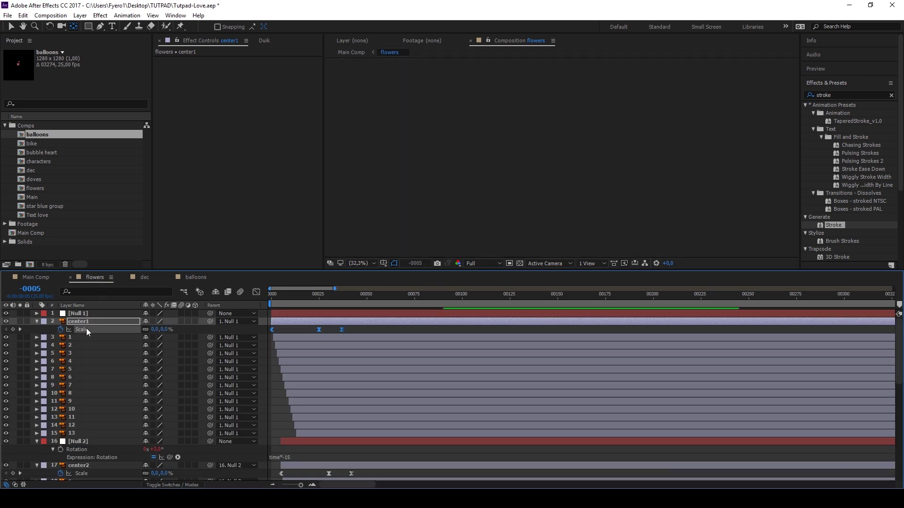
{"action": "left_click", "coordinate": [189, 277]}
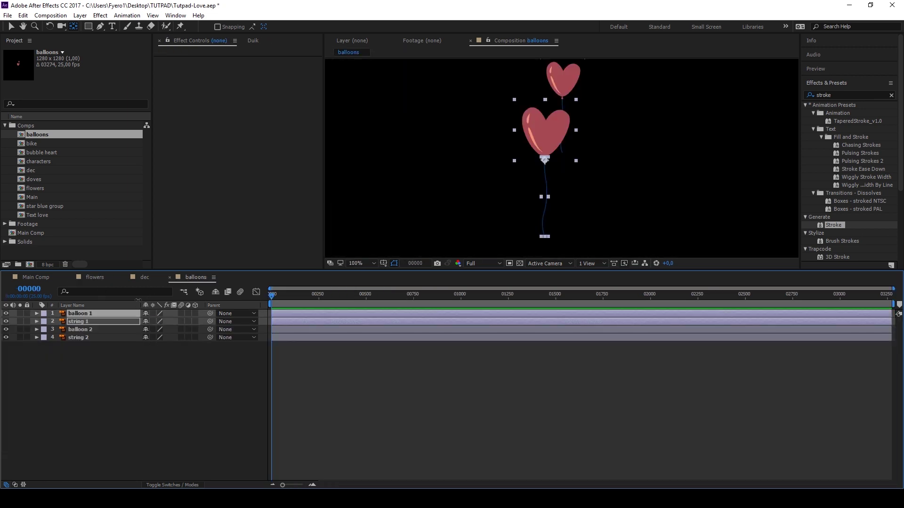
{"action": "key", "text": "ctrl+v"}
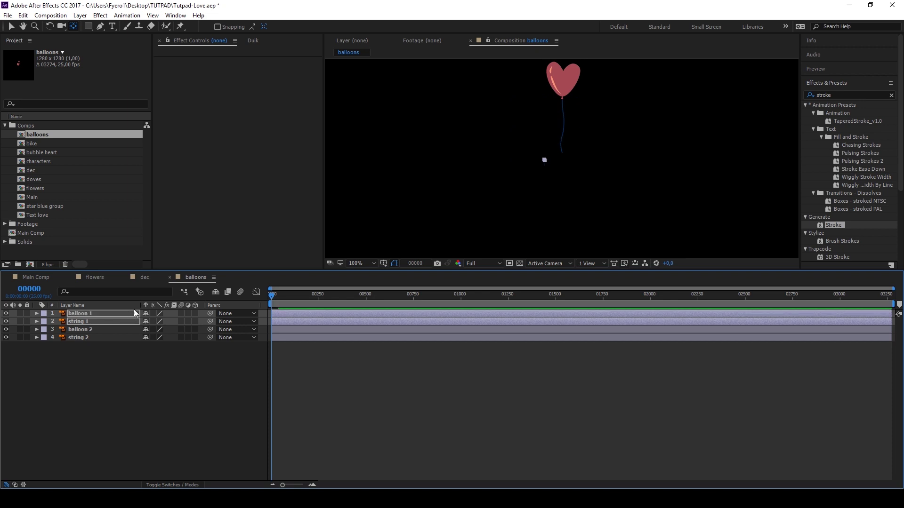
{"action": "key", "text": "u"}
{"action": "key", "text": "equal"}
{"action": "key", "text": "equal"}
{"action": "key", "text": "equal"}
{"action": "key", "text": "v"}
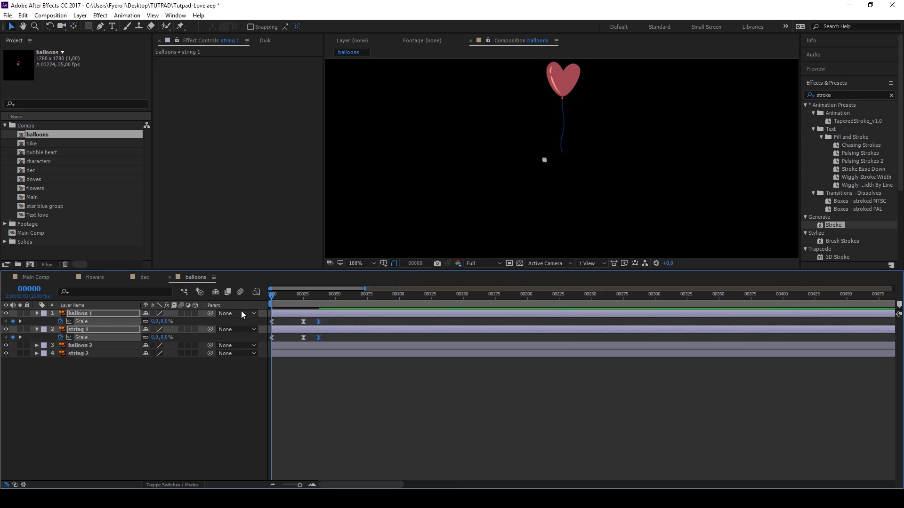
Step: Easy-ease the Scale keyframes and soften the approach into the final keyframe in the speed graph
{"action": "left_click", "coordinate": [256, 294]}
{"action": "key", "text": "F9"}
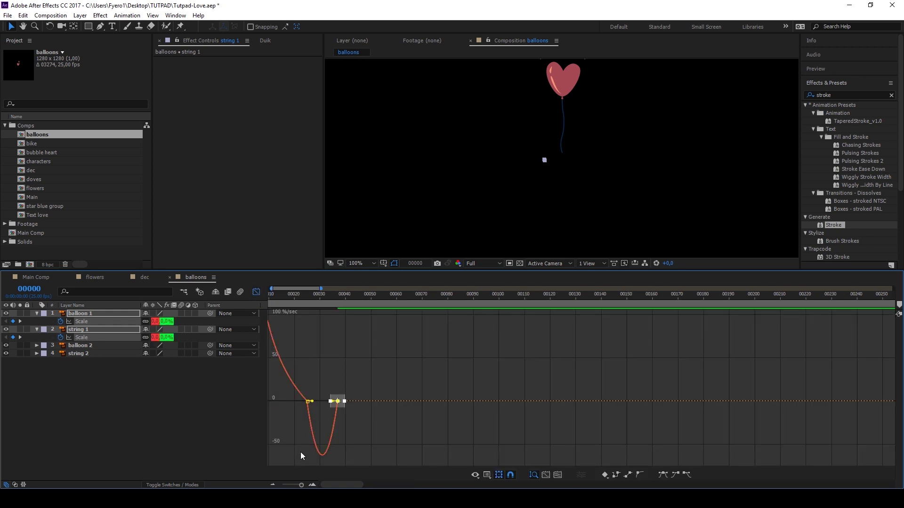
{"action": "mouse_move", "coordinate": [428, 356]}
{"action": "left_mouse_down"}
{"action": "mouse_move", "coordinate": [403, 355]}
{"action": "mouse_move", "coordinate": [388, 336]}
{"action": "left_mouse_up"}
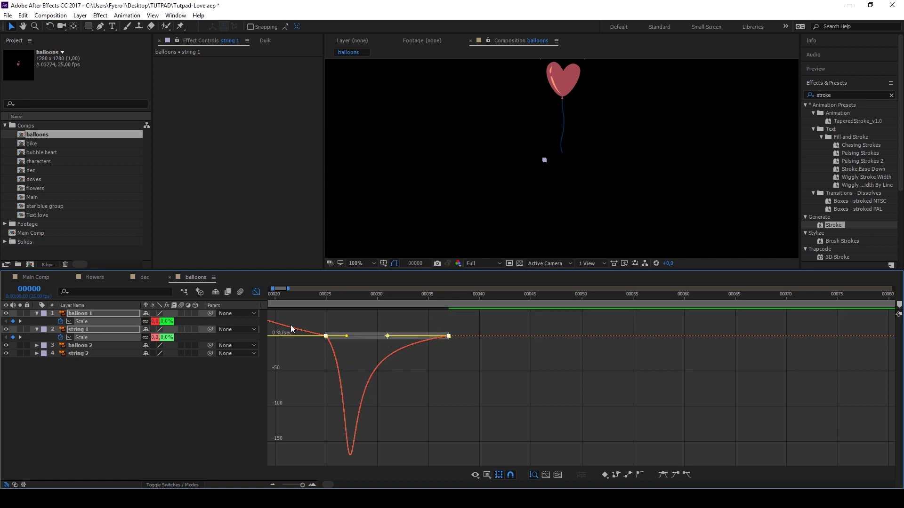
{"action": "key", "text": "shift+F3"}
{"action": "key", "text": "minus"}
{"action": "key", "text": "minus"}
{"action": "key", "text": "minus"}
{"action": "key", "text": "space"}
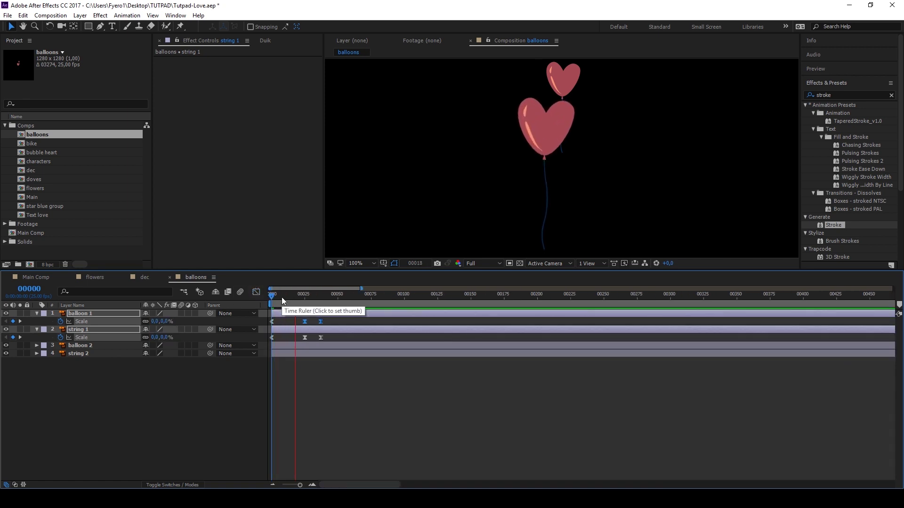
{"action": "key", "text": "space"}
Step: Delay string 1's animation a few frames and parent string 1 to balloon 1
{"action": "left_click", "coordinate": [307, 328]}
{"action": "left_click_drag", "start_coordinate": [300, 329], "coordinate": [318, 332]}
{"action": "key", "text": "space"}
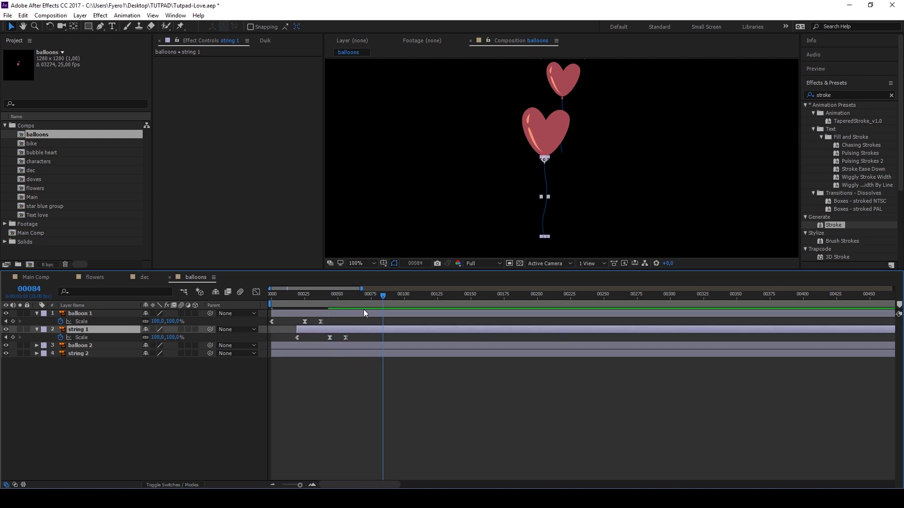
{"action": "left_click_drag", "start_coordinate": [210, 329], "coordinate": [102, 314]}
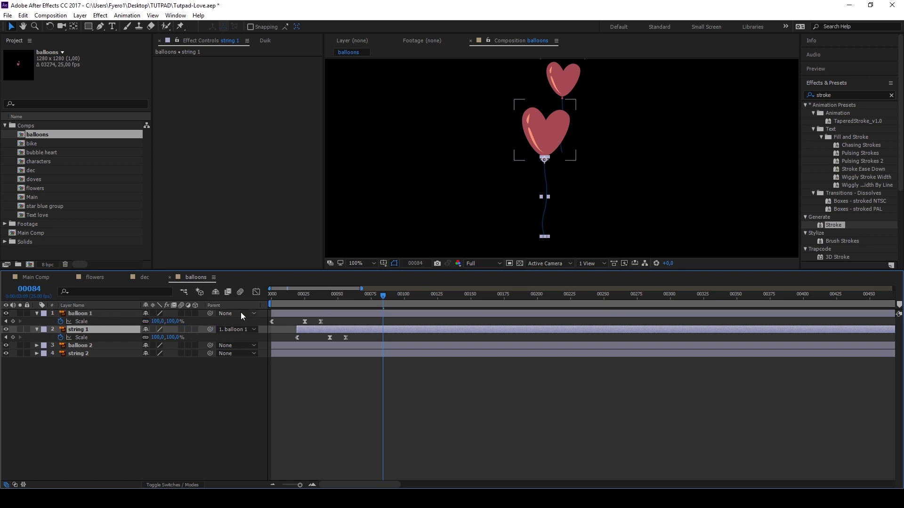
{"action": "left_click", "coordinate": [266, 300]}
{"action": "key", "text": "space"}
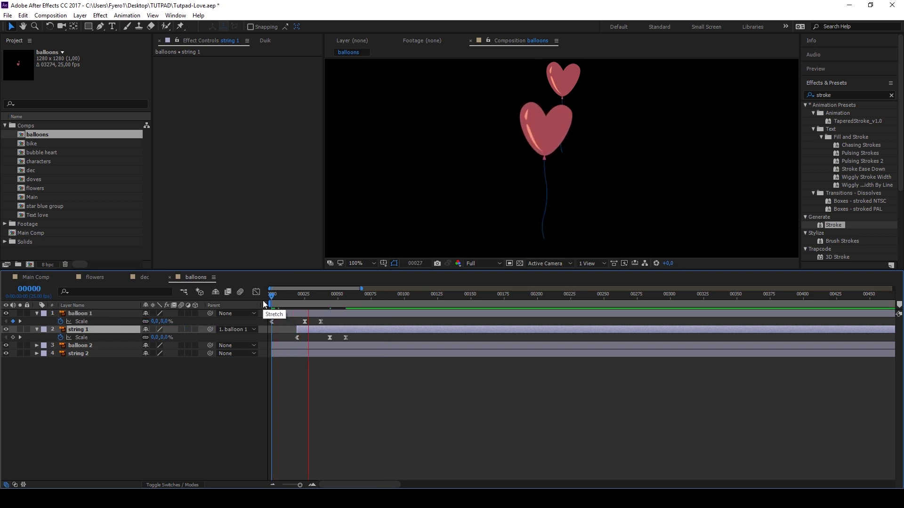
{"action": "key", "text": "space"}
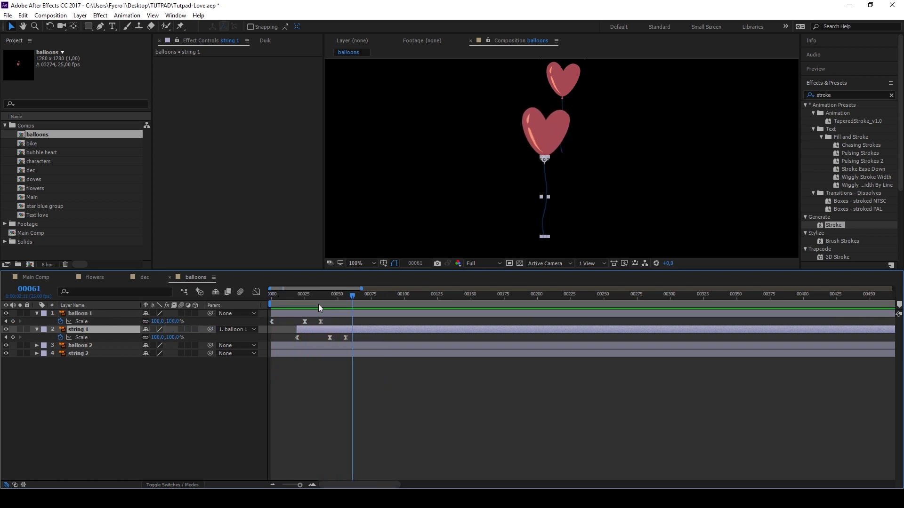
Step: Push the final Scale keyframes later and preview the revised balloon timing
{"action": "left_click", "coordinate": [321, 322]}
{"action": "left_click_drag", "start_coordinate": [344, 337], "coordinate": [372, 340]}
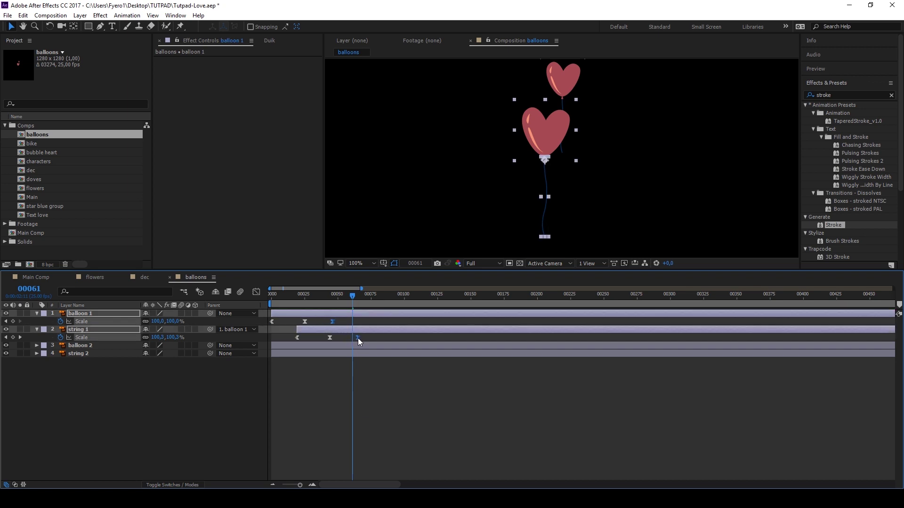
{"action": "key", "text": "space"}
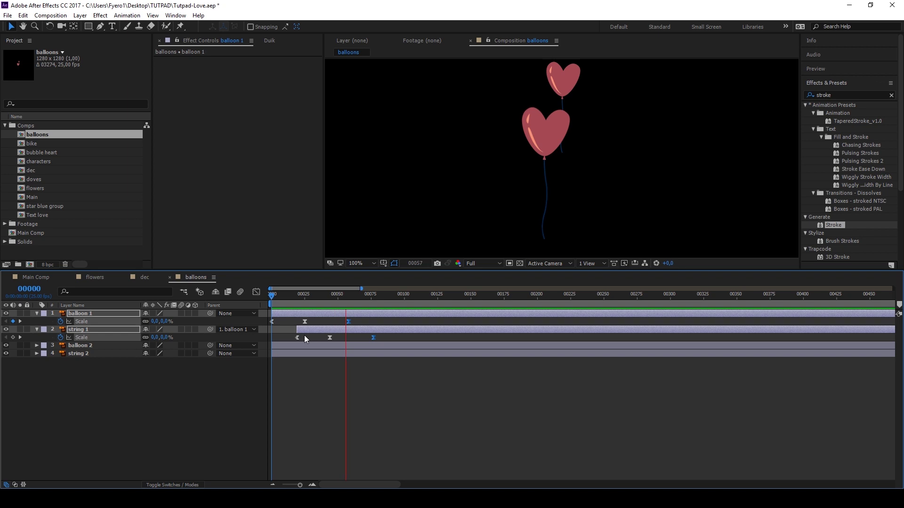
{"action": "key", "text": "space"}
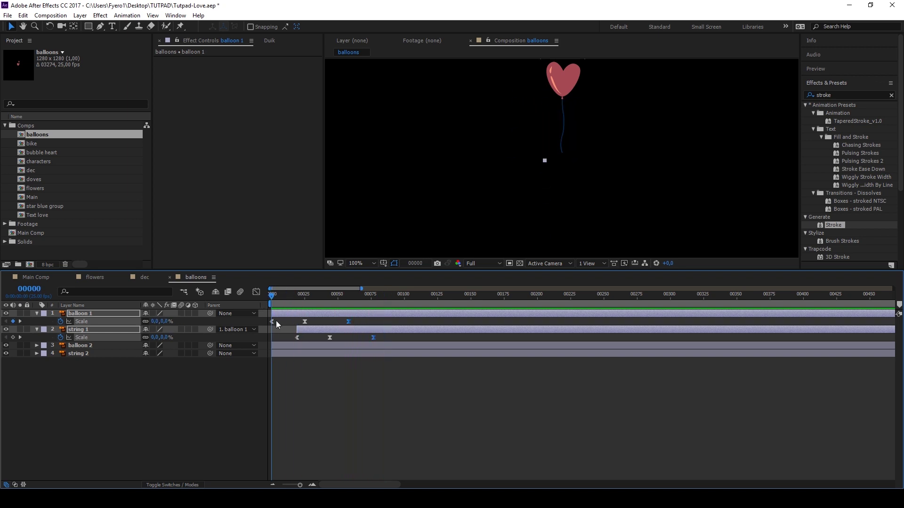
{"action": "left_click", "coordinate": [280, 319]}
{"action": "left_click", "coordinate": [281, 314]}
Step: Add a wiggle(1,20) expression to balloon 1's Position and preview it
{"action": "key", "text": "p"}
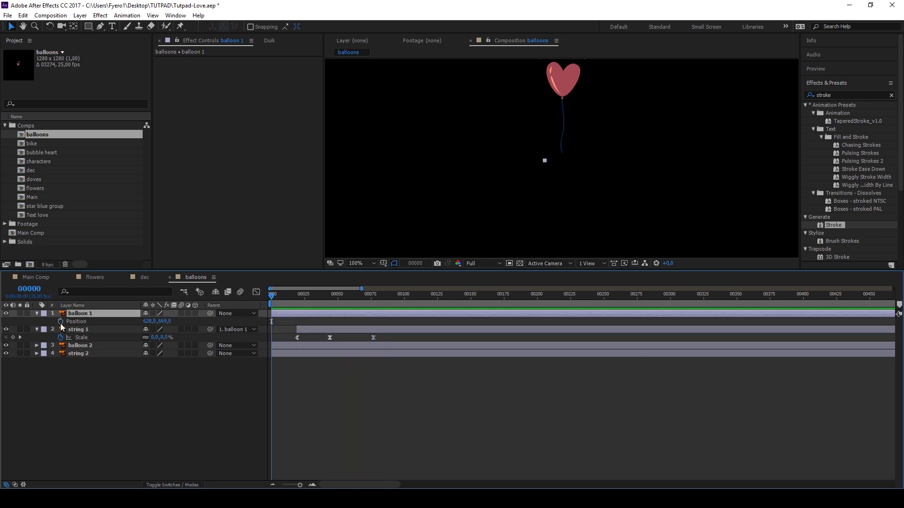
{"action": "left_click", "coordinate": [60, 322], "text": "alt"}
{"action": "type", "text": "wiggle(1,20"}
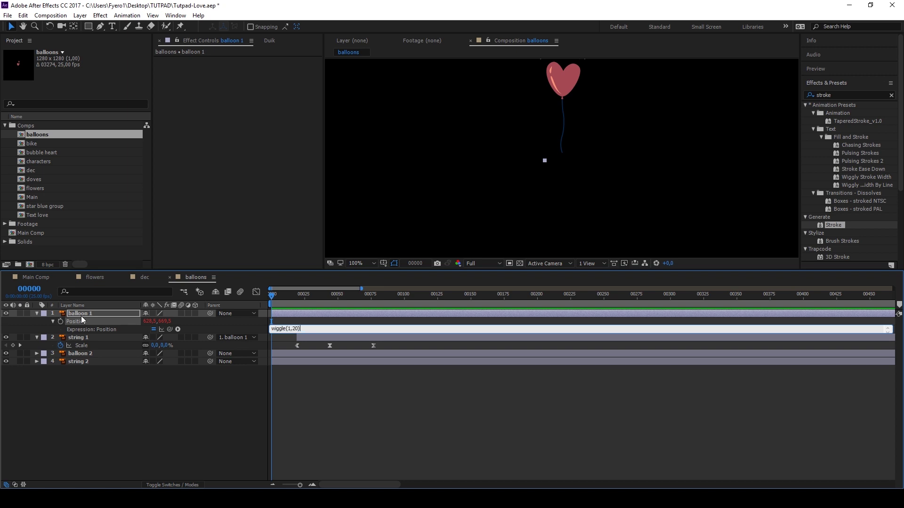
{"action": "left_click", "coordinate": [276, 318]}
{"action": "key", "text": "space"}
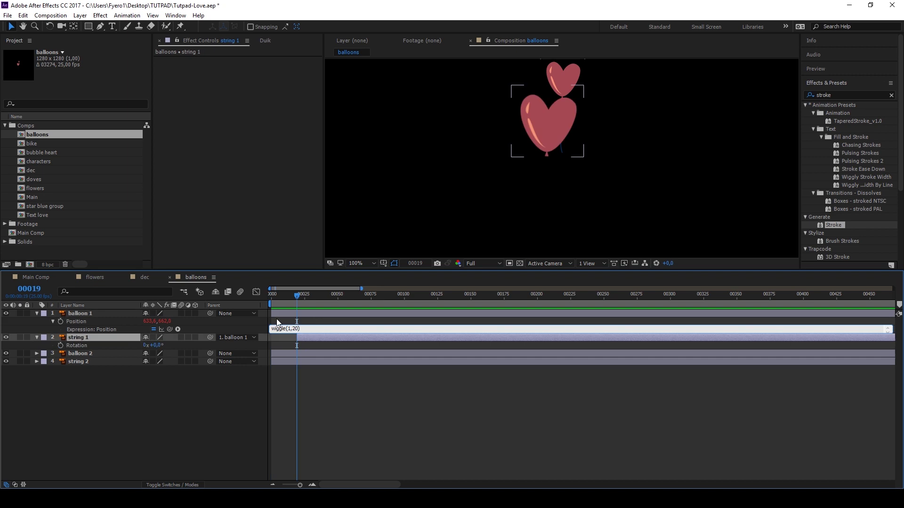
Step: Give balloon 1's Rotation a wiggle(1,5) expression
{"action": "left_click", "coordinate": [78, 315]}
{"action": "key", "text": "r"}
{"action": "left_click", "coordinate": [61, 321], "text": "alt"}
{"action": "type", "text": "wiggle(1,20)"}
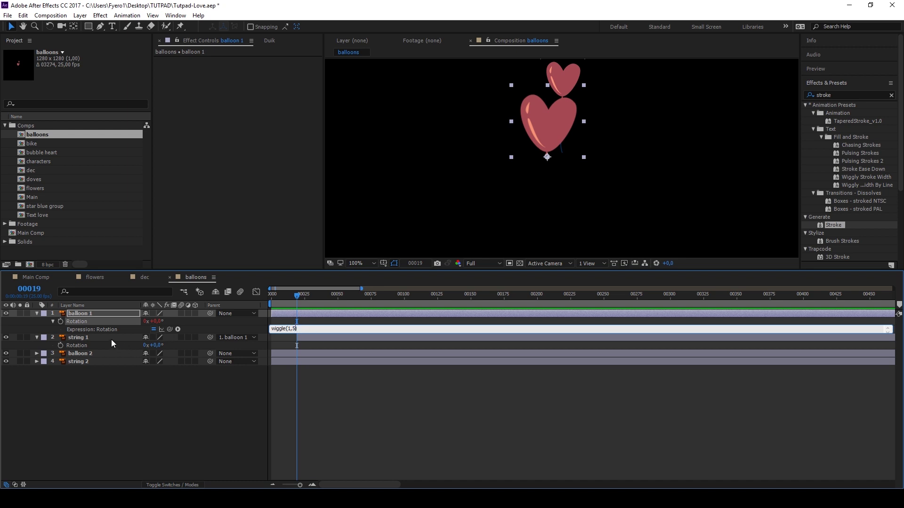
Step: Link string 1's Rotation to balloon 1's Rotation multiplied by -1 and preview
{"action": "left_click", "coordinate": [60, 345], "text": "alt"}
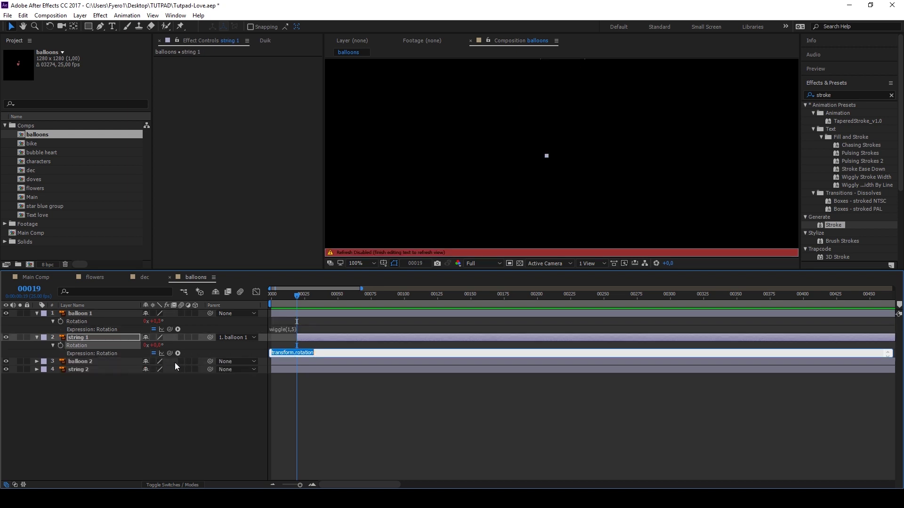
{"action": "left_click_drag", "start_coordinate": [170, 354], "coordinate": [77, 322]}
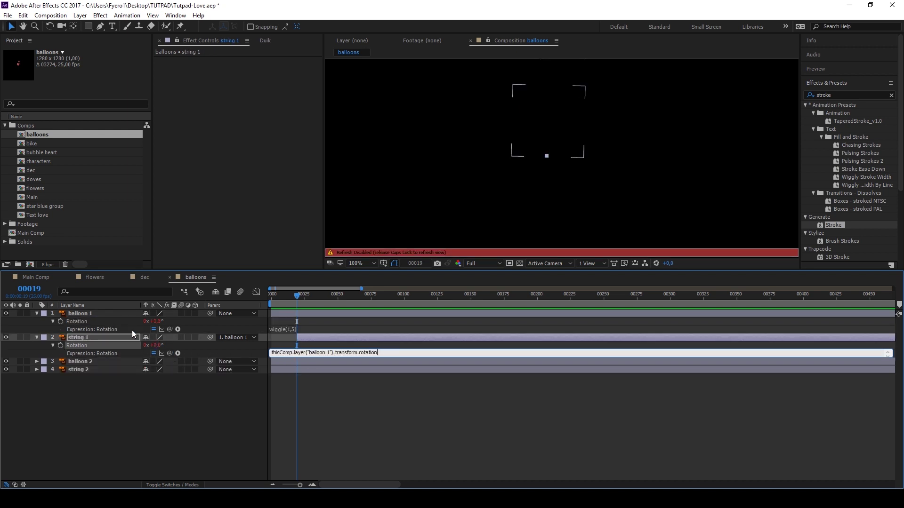
{"action": "type", "text": "*-1"}
{"action": "key", "text": "KP_Enter"}
{"action": "key", "text": "Caps_Lock"}
{"action": "key", "text": "space"}
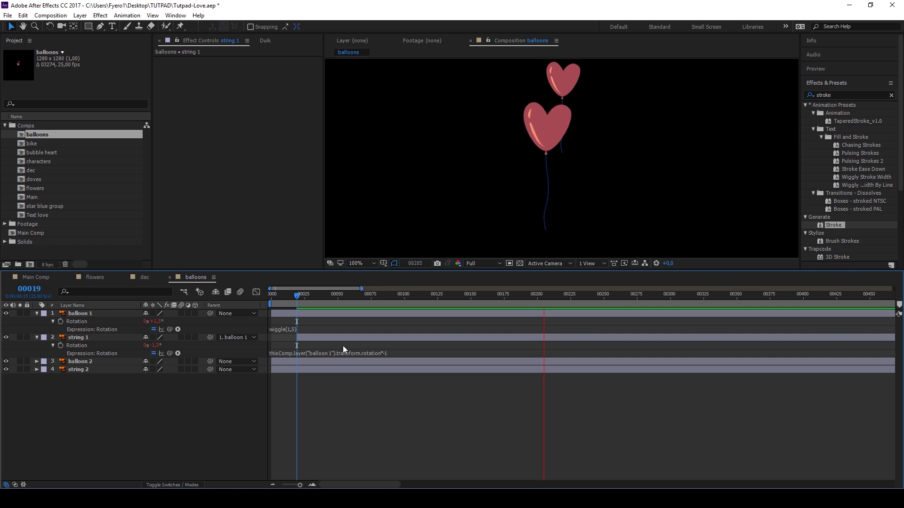
Step: Duplicate balloon 1 and string 1 and place the copies below string 1
{"action": "key", "text": "space"}
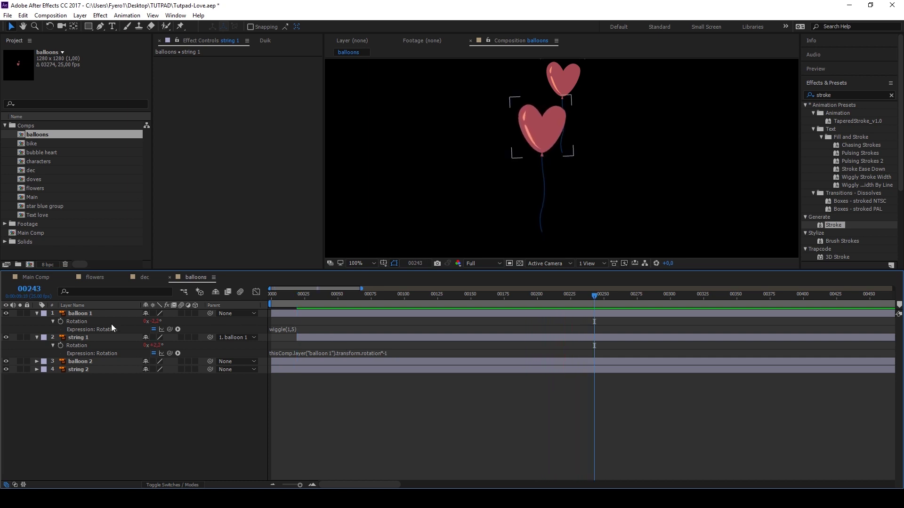
{"action": "left_click", "coordinate": [111, 324]}
{"action": "left_click", "coordinate": [95, 339], "text": "ctrl"}
{"action": "key", "text": "ctrl+d"}
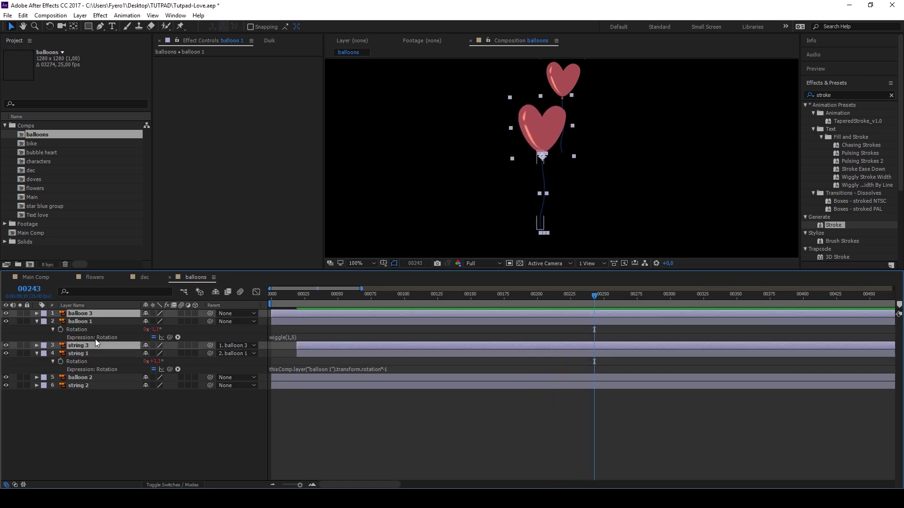
{"action": "key", "text": "Caps_Lock"}
{"action": "left_click_drag", "start_coordinate": [95, 339], "coordinate": [84, 369]}
{"action": "key", "text": "Caps_Lock"}
Step: Slide balloon 3 and string 3 later so they start after balloon 1, then return to Main Comp
{"action": "left_click", "coordinate": [88, 362]}
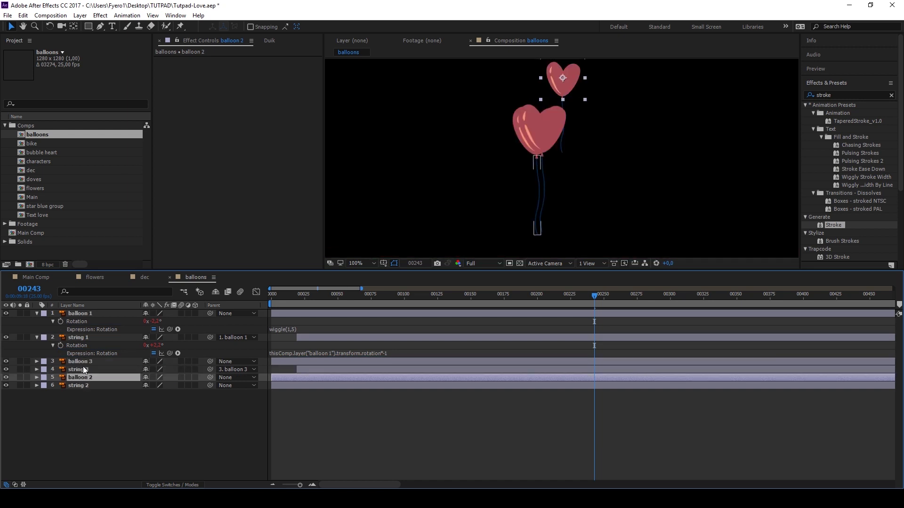
{"action": "key", "text": "s"}
{"action": "key", "text": "Home"}
{"action": "key", "text": "k"}
{"action": "key", "text": "k"}
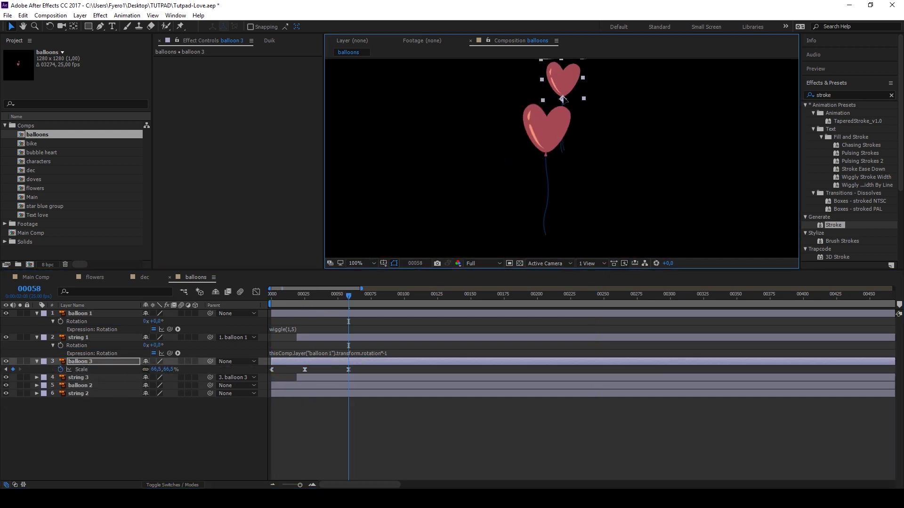
{"action": "key", "text": "space"}
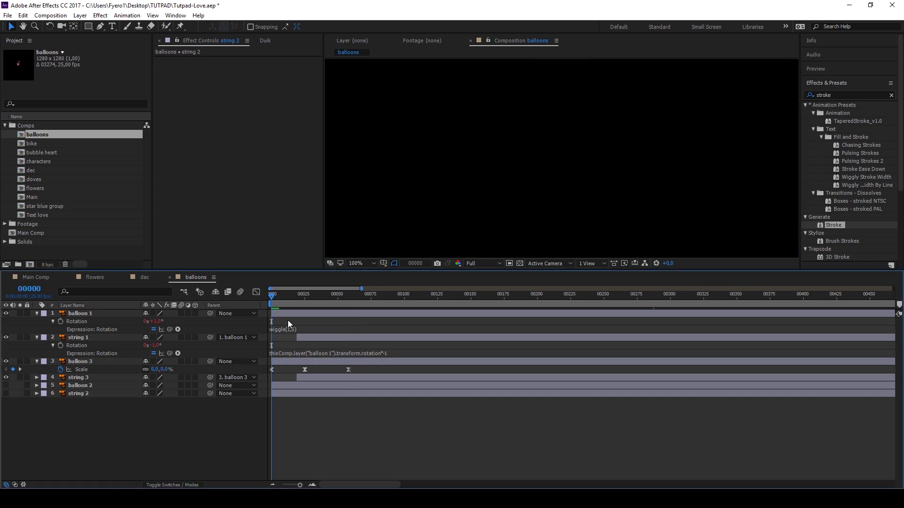
{"action": "left_click", "coordinate": [306, 379]}
{"action": "left_click_drag", "start_coordinate": [307, 375], "coordinate": [345, 375]}
{"action": "key", "text": "space"}
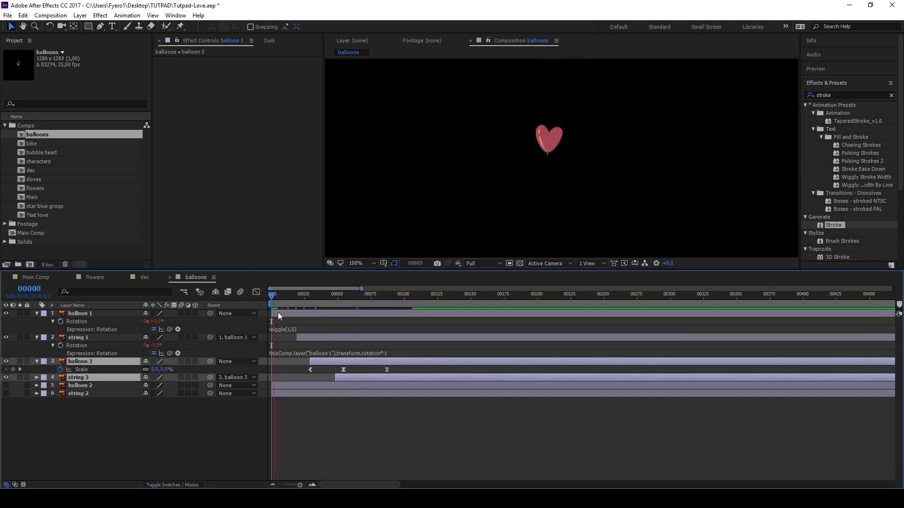
{"action": "left_click", "coordinate": [43, 278]}
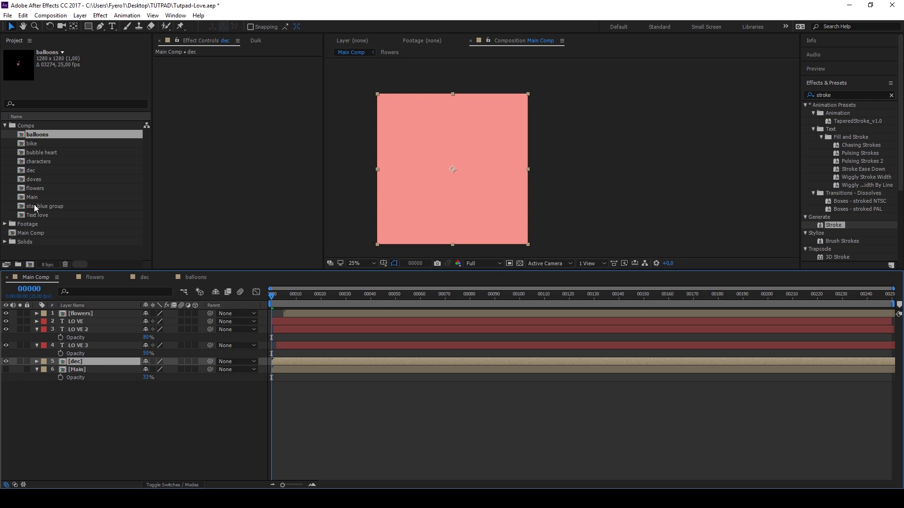
Step: Add the balloons comp to Main Comp and move the Main layer to the top
{"action": "left_click_drag", "start_coordinate": [32, 135], "coordinate": [81, 322]}
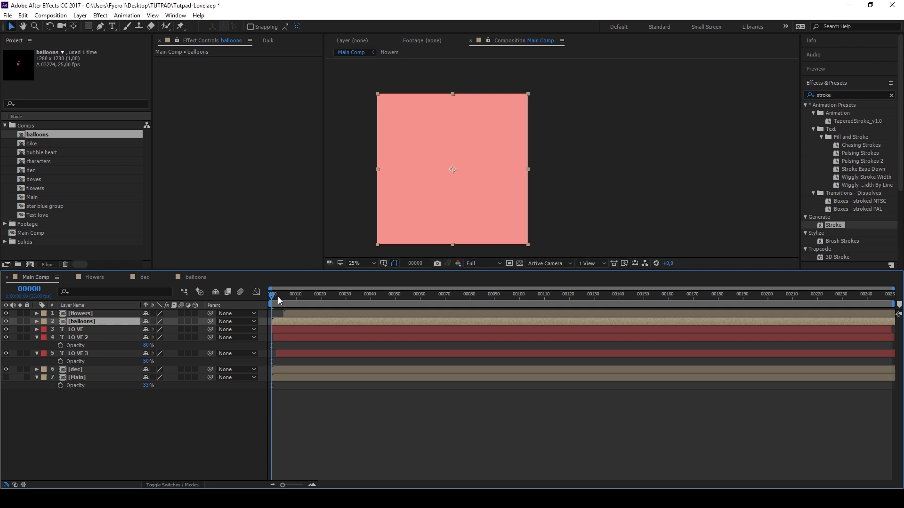
{"action": "left_click", "coordinate": [324, 295]}
{"action": "scroll", "coordinate": [457, 164], "scroll_direction": "up", "scroll_amount": 4}
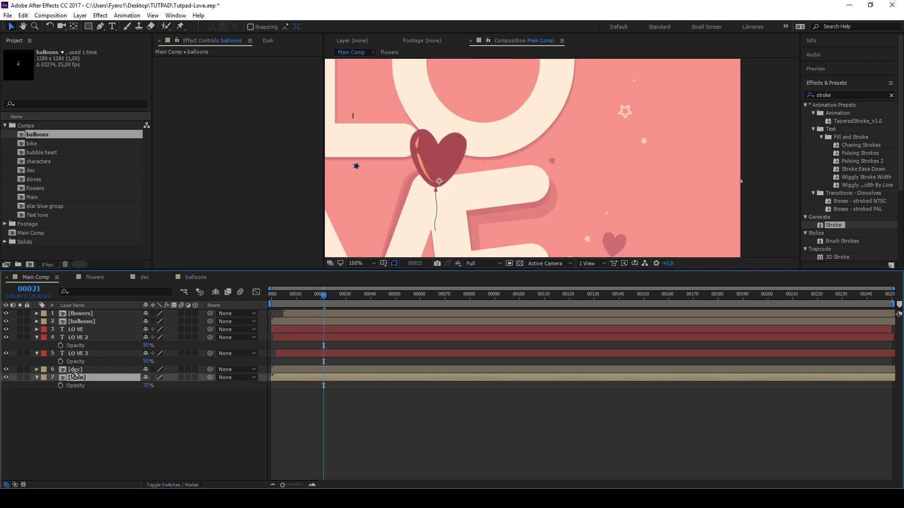
{"action": "left_click_drag", "start_coordinate": [76, 377], "coordinate": [77, 312]}
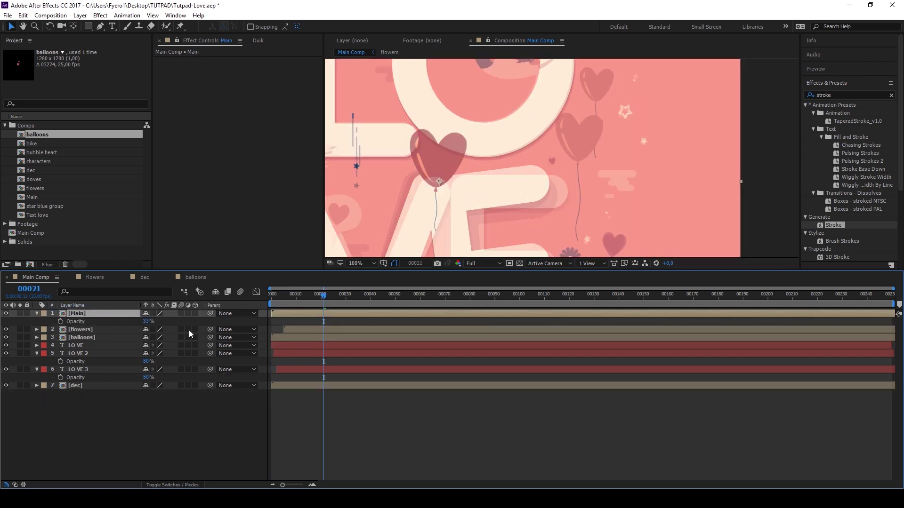
Step: Set the viewer to Fit, preview the LOVE card with balloons, then open the doves comp
{"action": "left_click", "coordinate": [81, 337]}
{"action": "mouse_move", "coordinate": [324, 295]}
{"action": "left_mouse_down"}
{"action": "mouse_move", "coordinate": [399, 302]}
{"action": "mouse_move", "coordinate": [272, 302]}
{"action": "left_mouse_up"}
{"action": "scroll", "coordinate": [564, 165], "scroll_direction": "down", "scroll_amount": 4}
{"action": "left_click", "coordinate": [360, 263]}
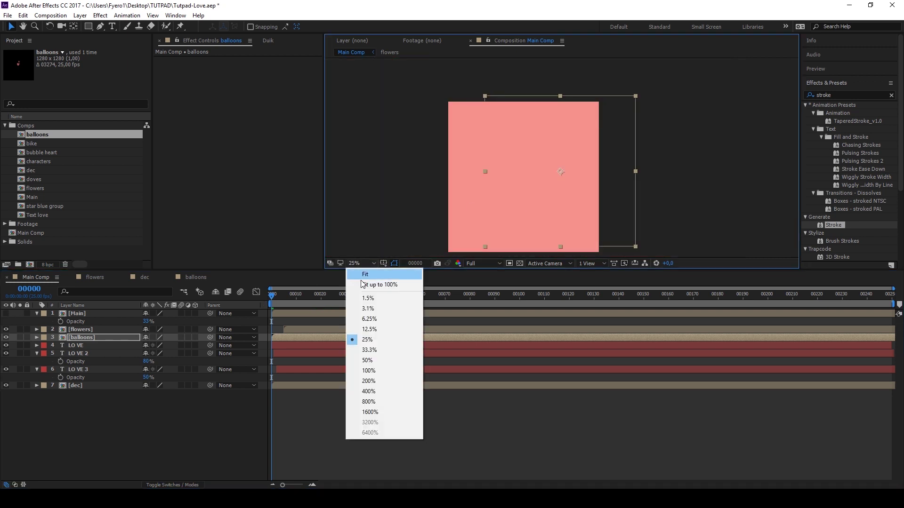
{"action": "left_click", "coordinate": [361, 283]}
{"action": "key", "text": "space"}
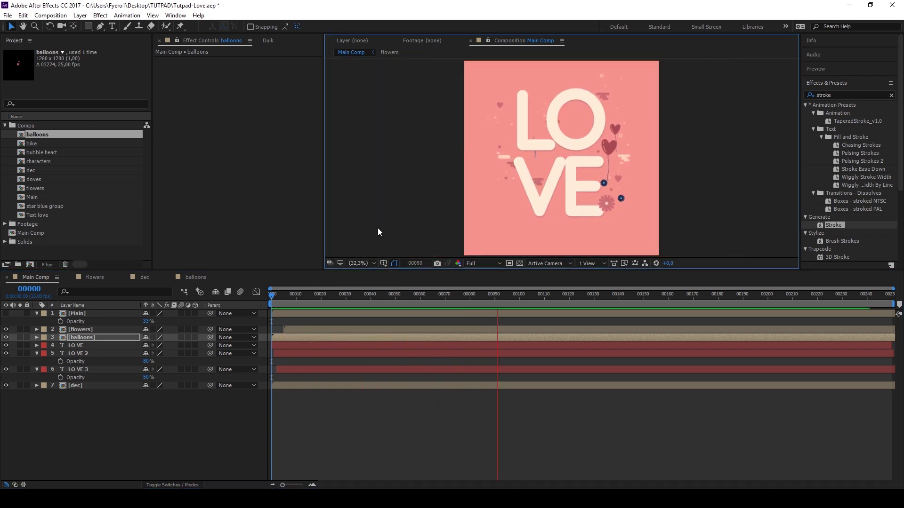
{"action": "key", "text": "space"}
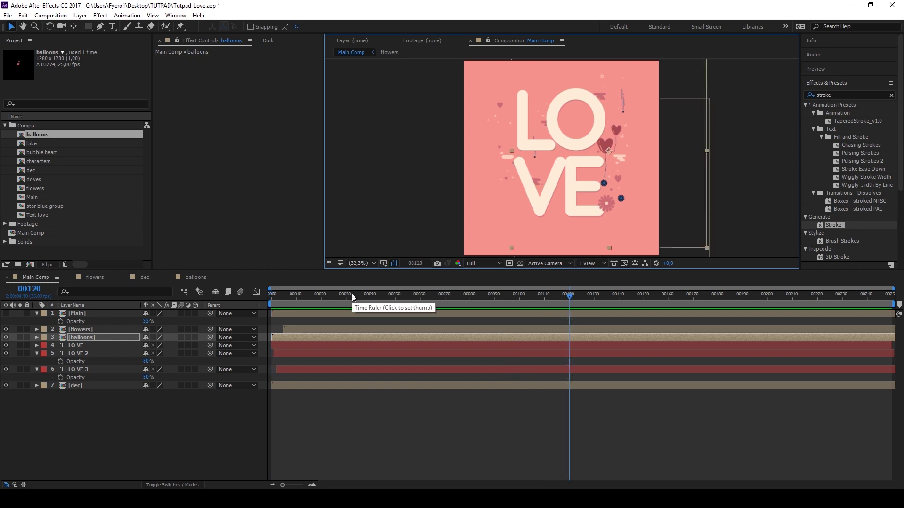
{"action": "key", "text": "Home"}
{"action": "double_click", "coordinate": [21, 179]}
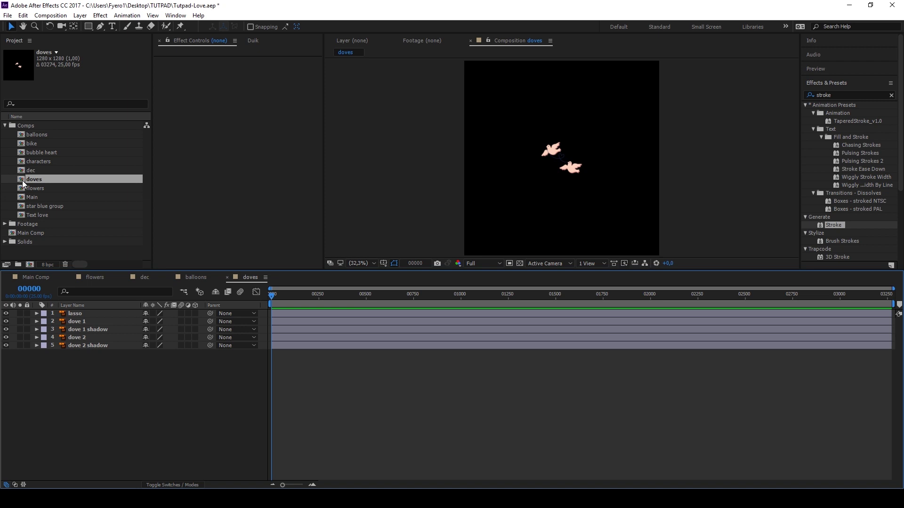
Step: Keyframe dove 1's Scale from 0% at frame 0 to full size around frame 25
{"action": "left_click", "coordinate": [73, 322]}
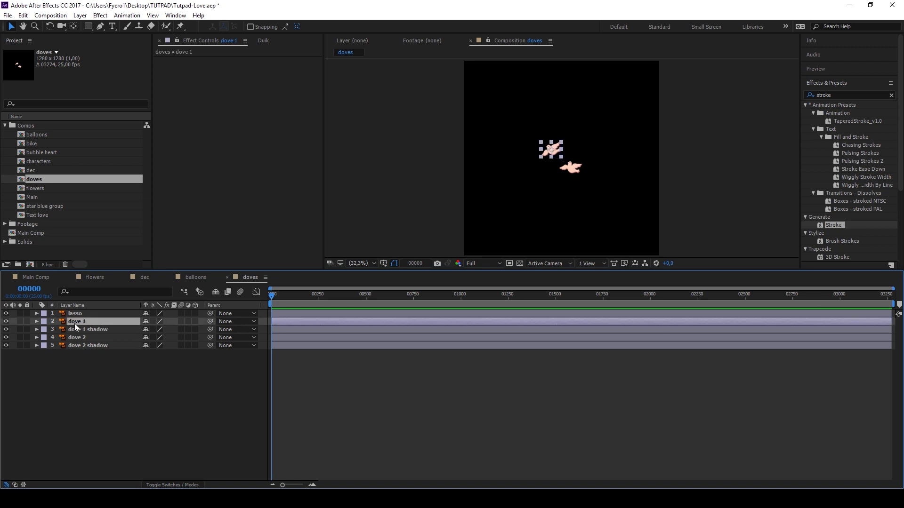
{"action": "key", "text": "s"}
{"action": "left_click", "coordinate": [60, 329]}
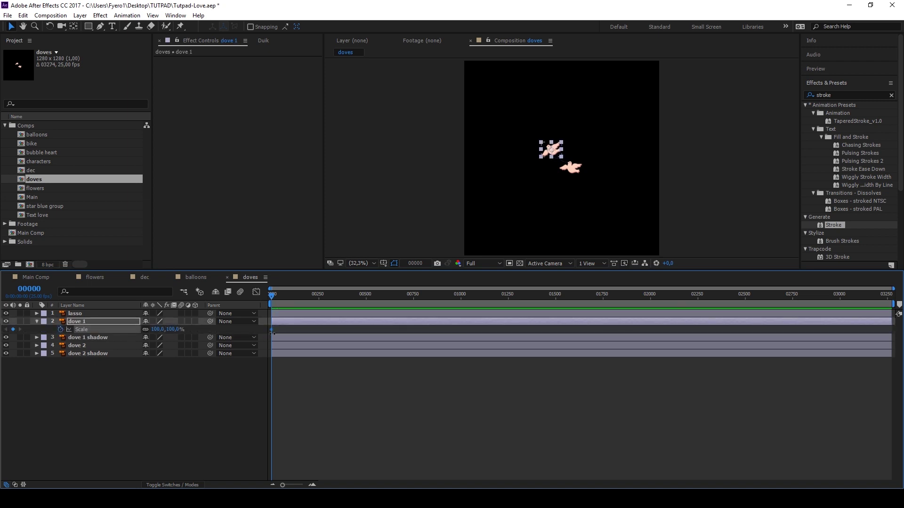
{"action": "left_click_drag", "start_coordinate": [272, 329], "coordinate": [279, 329]}
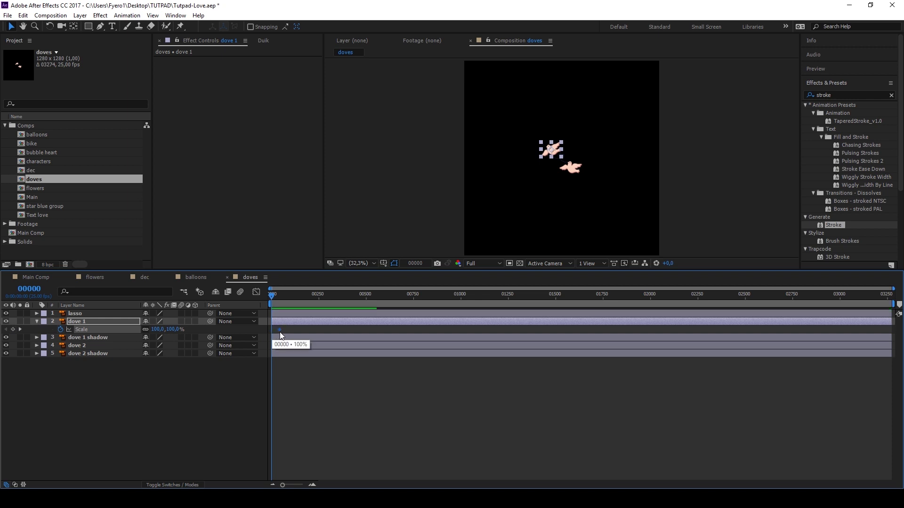
{"action": "key", "text": "equal"}
{"action": "key", "text": "equal"}
{"action": "key", "text": "equal"}
{"action": "left_click_drag", "start_coordinate": [335, 329], "coordinate": [311, 329]}
{"action": "left_click", "coordinate": [174, 330]}
{"action": "key", "text": "Return"}
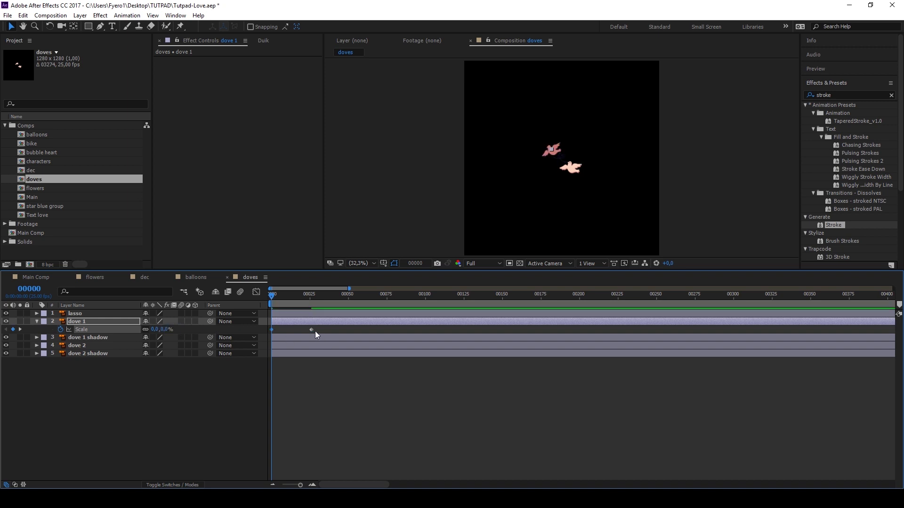
Step: Ease dove 1's Scale keyframes with 100 incoming and 1 outgoing influence, then check the scale-up
{"action": "key", "text": "ctrl+shift+k"}
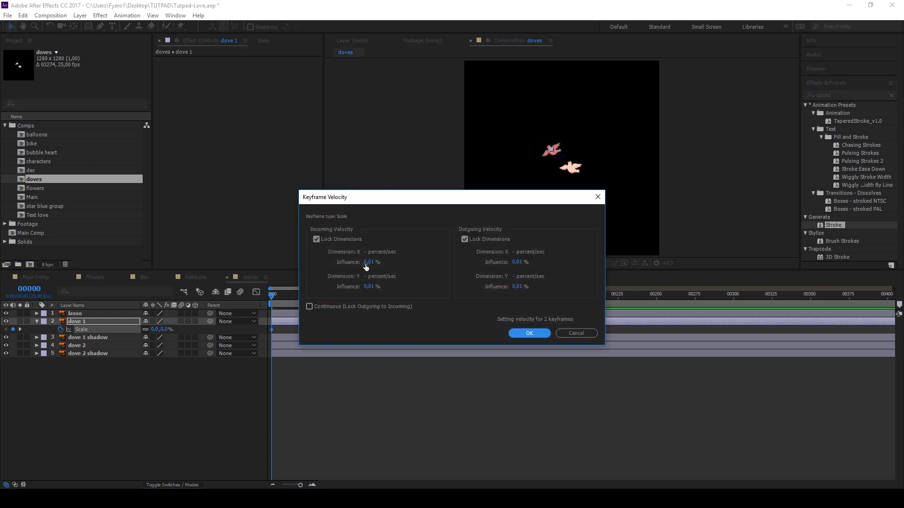
{"action": "type", "text": "100"}
{"action": "key", "text": "Tab"}
{"action": "key", "text": "Tab"}
{"action": "type", "text": "1"}
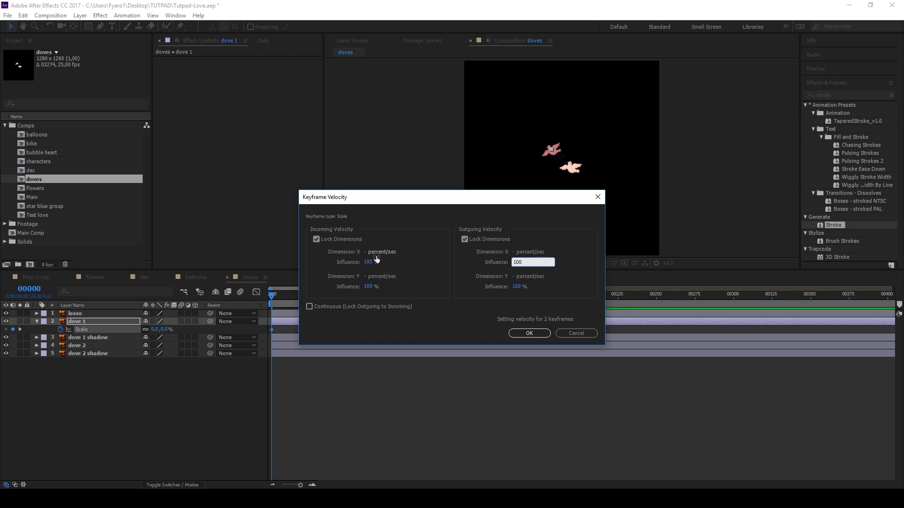
{"action": "key", "text": "Return"}
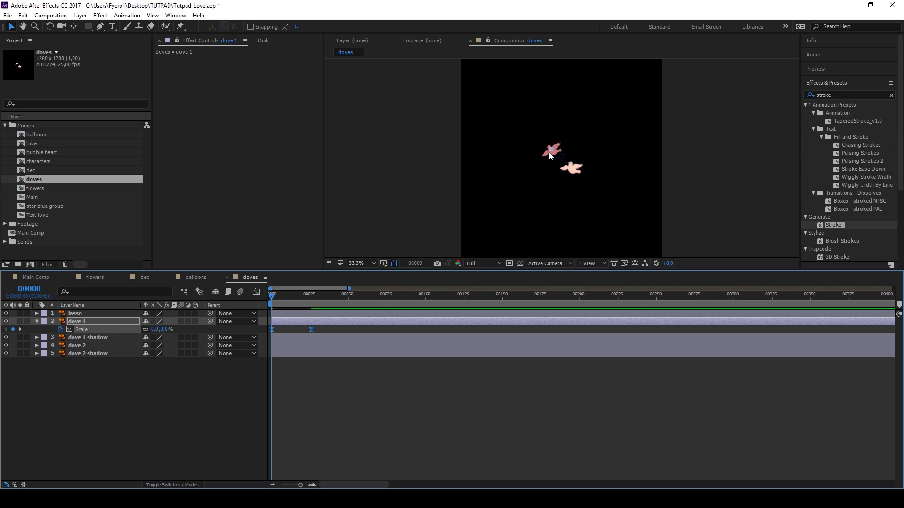
{"action": "scroll", "coordinate": [547, 152], "scroll_direction": "up", "scroll_amount": 4}
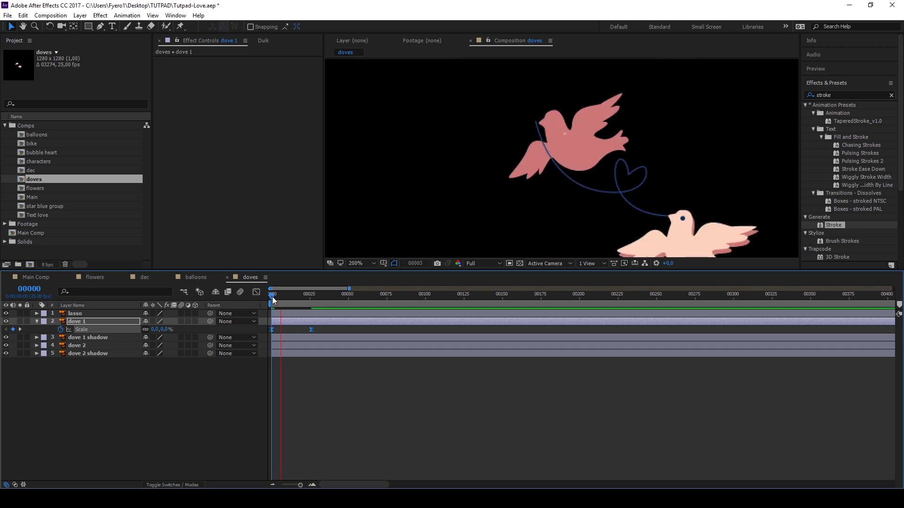
{"action": "left_click_drag", "start_coordinate": [273, 300], "coordinate": [265, 300]}
{"action": "left_click_drag", "start_coordinate": [298, 300], "coordinate": [311, 301]}
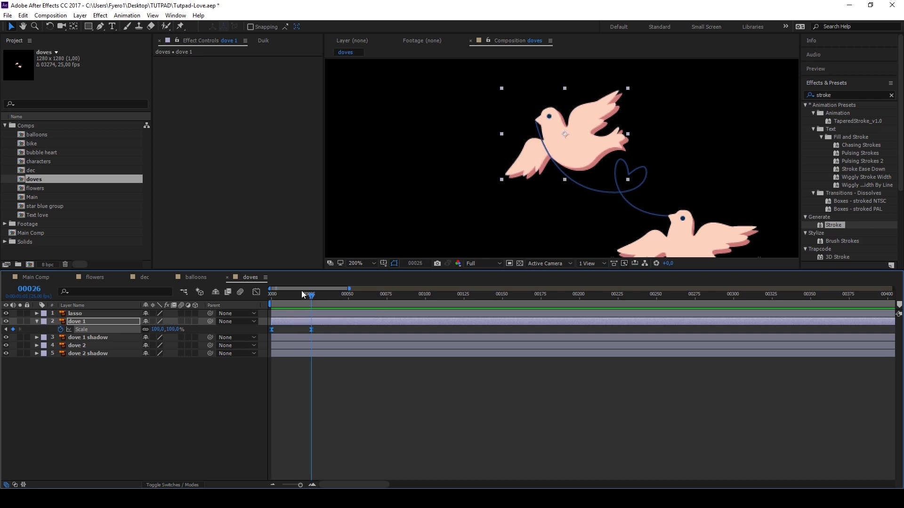
{"action": "left_click", "coordinate": [181, 27]}
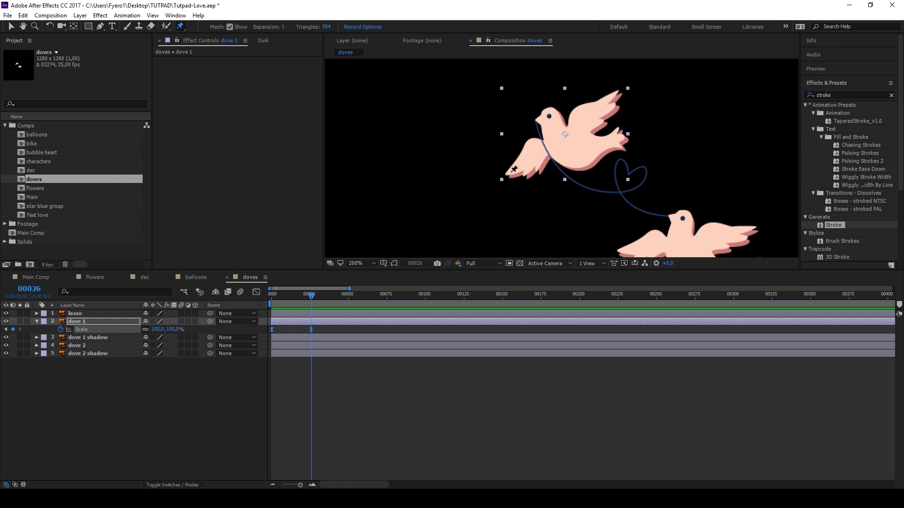
Step: Place puppet pins on dove 1's wingtips and chest and reveal the animated pin properties
{"action": "left_click", "coordinate": [509, 172]}
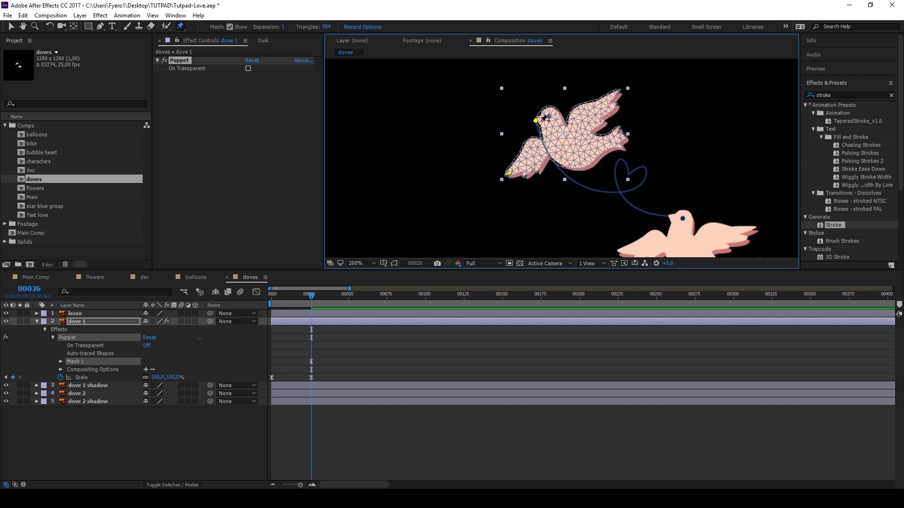
{"action": "left_click", "coordinate": [544, 139]}
{"action": "left_click", "coordinate": [617, 91]}
{"action": "left_click", "coordinate": [618, 127]}
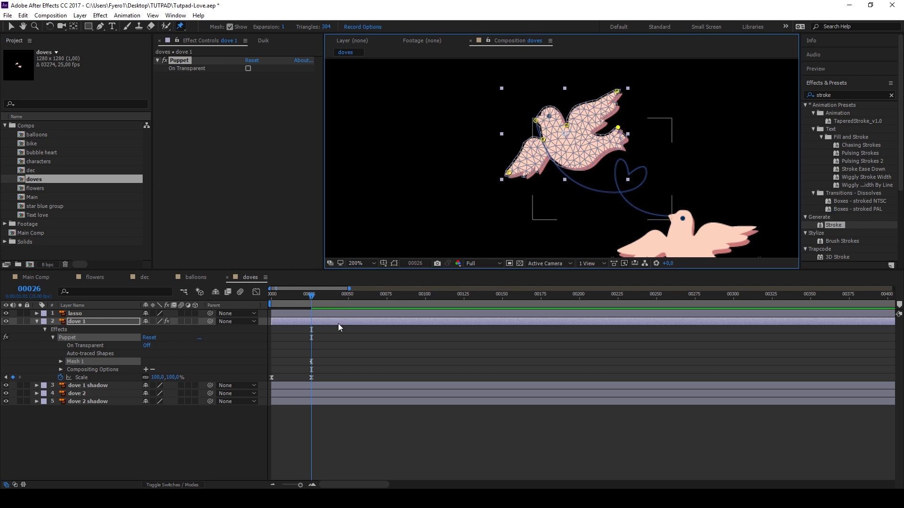
{"action": "key", "text": "u"}
Step: At frame 51, move the tail, head and wing pins into the flap pose
{"action": "left_click_drag", "start_coordinate": [324, 295], "coordinate": [347, 307]}
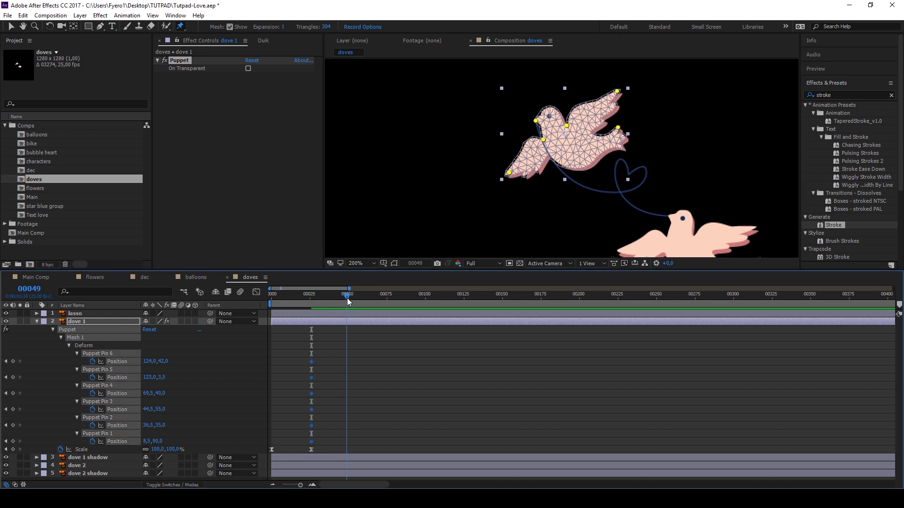
{"action": "left_click", "coordinate": [512, 186]}
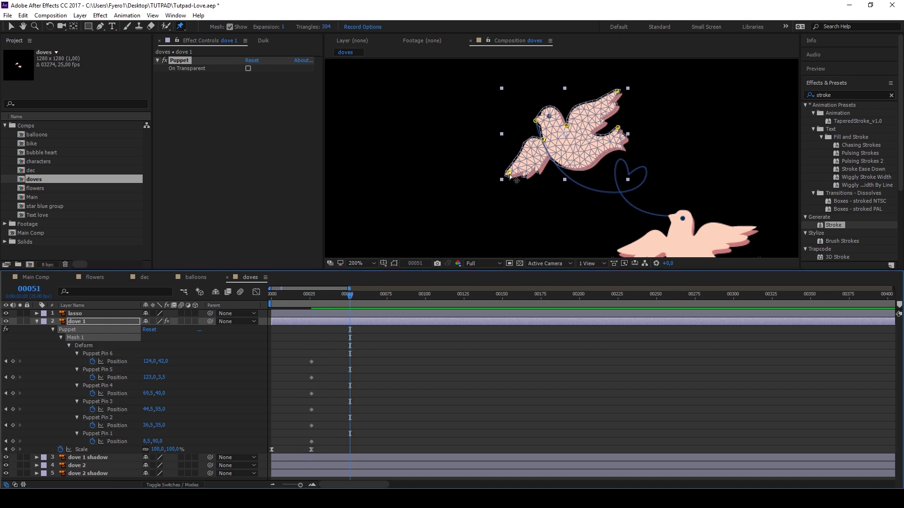
{"action": "left_click_drag", "start_coordinate": [510, 174], "coordinate": [520, 181]}
{"action": "left_click_drag", "start_coordinate": [618, 92], "coordinate": [621, 107]}
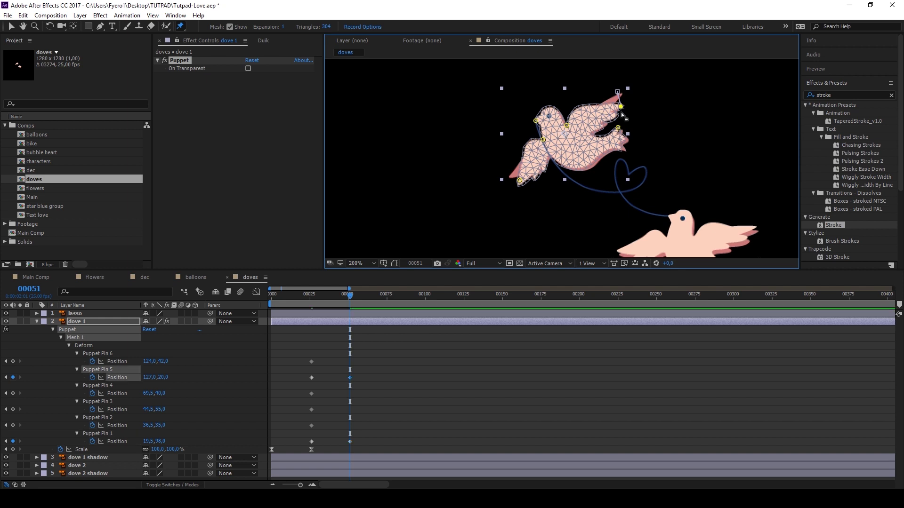
{"action": "left_click_drag", "start_coordinate": [536, 122], "coordinate": [535, 115]}
{"action": "left_click_drag", "start_coordinate": [618, 128], "coordinate": [619, 134]}
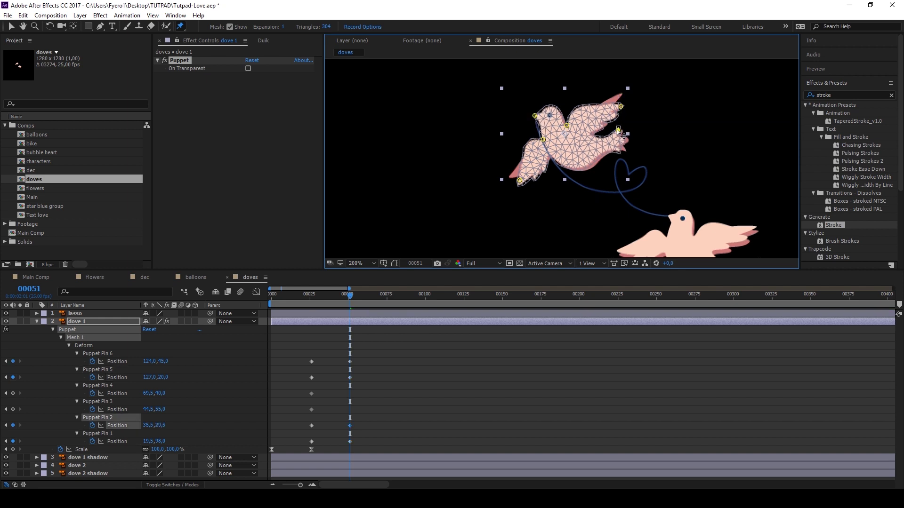
{"action": "left_click", "coordinate": [618, 134]}
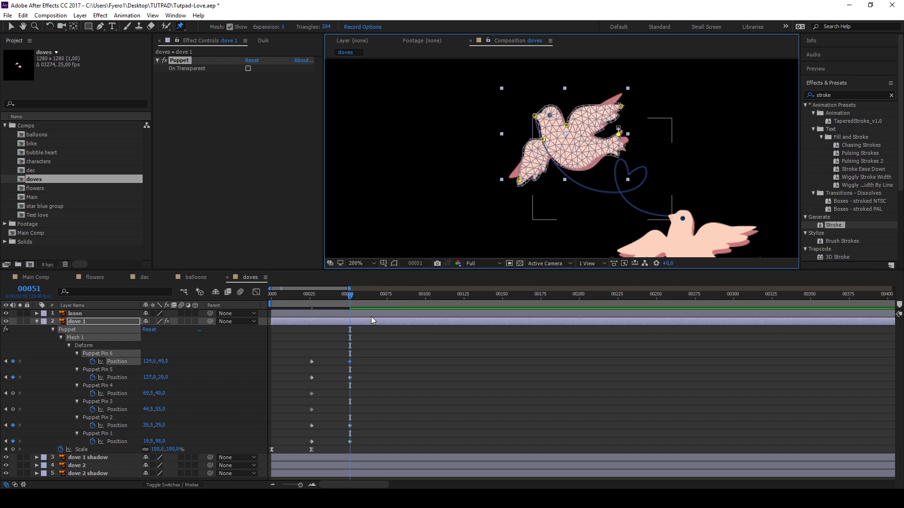
Step: Copy the starting keyframes of Pins 6, 5, 2 and 1 to frame 68
{"action": "left_click_drag", "start_coordinate": [323, 356], "coordinate": [316, 376]}
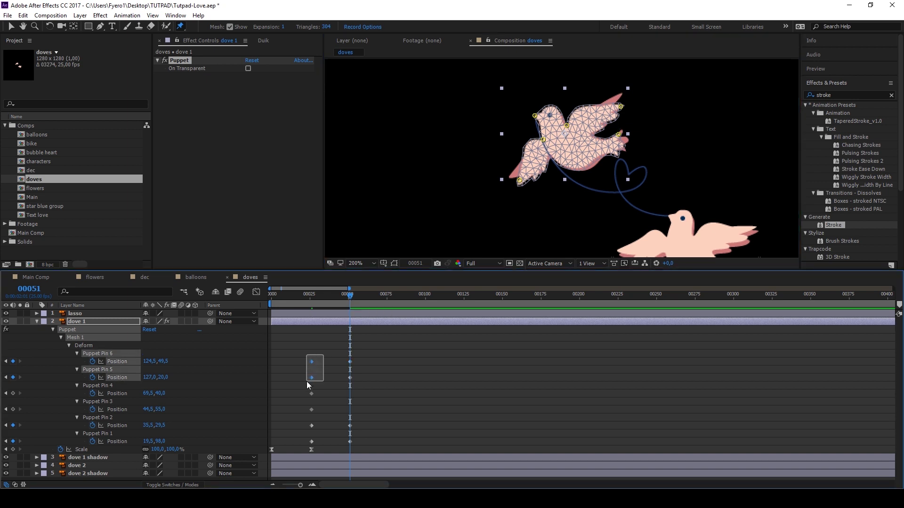
{"action": "left_click", "coordinate": [376, 295]}
{"action": "key", "text": "ctrl+c"}
{"action": "key", "text": "ctrl+v"}
{"action": "left_click_drag", "start_coordinate": [322, 418], "coordinate": [306, 445]}
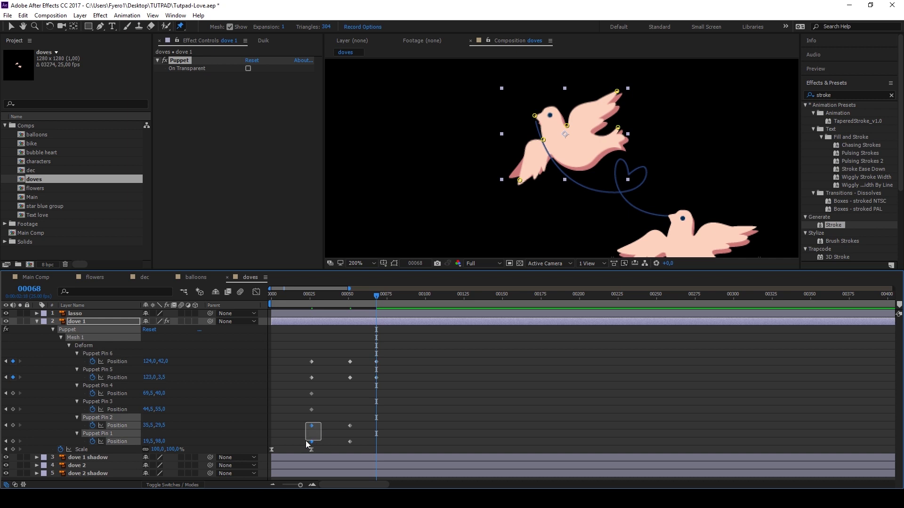
{"action": "key", "text": "ctrl+c"}
{"action": "key", "text": "ctrl+v"}
Step: Apply Easy Ease to the keyframes of Pins 6, 5, 2 and 1
{"action": "left_click_drag", "start_coordinate": [387, 357], "coordinate": [312, 380]}
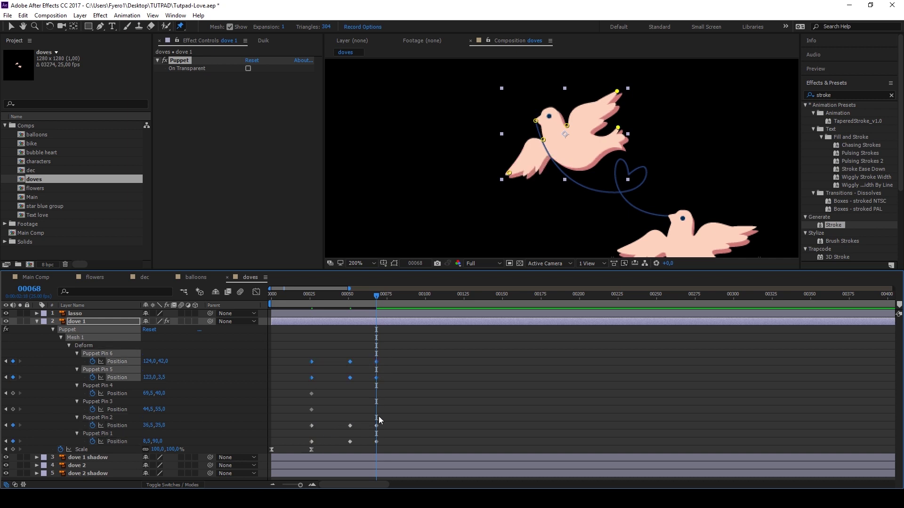
{"action": "left_click_drag", "start_coordinate": [389, 423], "coordinate": [309, 443]}
{"action": "right_click", "coordinate": [311, 441]}
{"action": "mouse_move", "coordinate": [372, 424]}
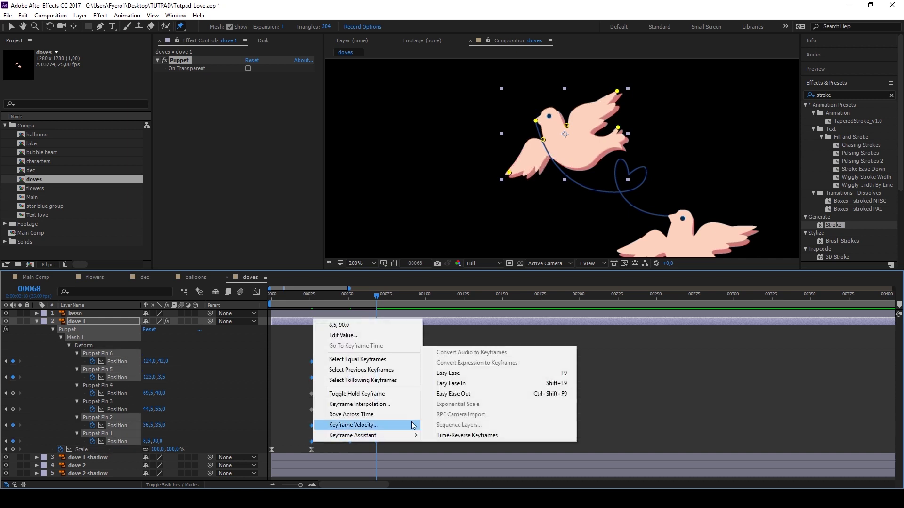
{"action": "left_click", "coordinate": [452, 372]}
Step: Add loopOut() expressions to the Position of Pins 6, 5, 2 and 1 and preview the flapping
{"action": "left_click", "coordinate": [93, 361], "text": "alt"}
{"action": "type", "text": "loopOut("}
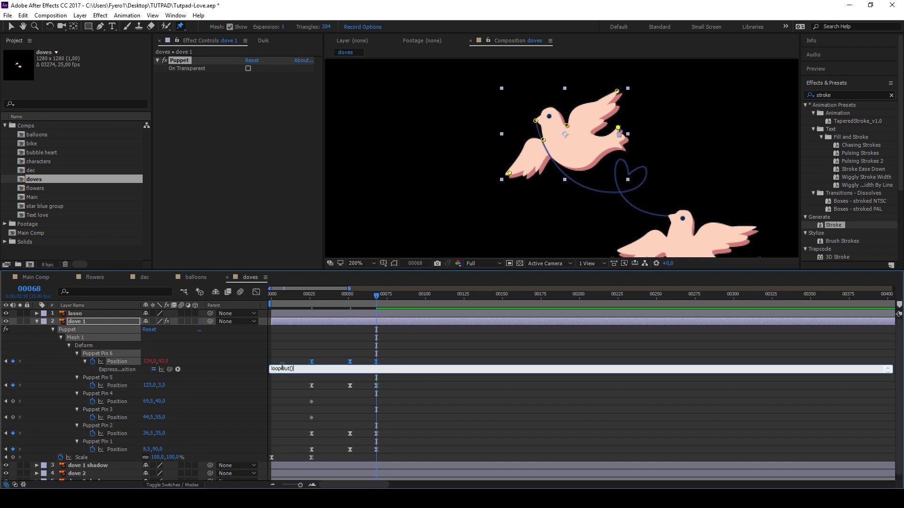
{"action": "left_click", "coordinate": [92, 385], "text": "alt"}
{"action": "type", "text": "loopOut()"}
{"action": "left_click", "coordinate": [92, 441], "text": "alt"}
{"action": "type", "text": "loopOut()"}
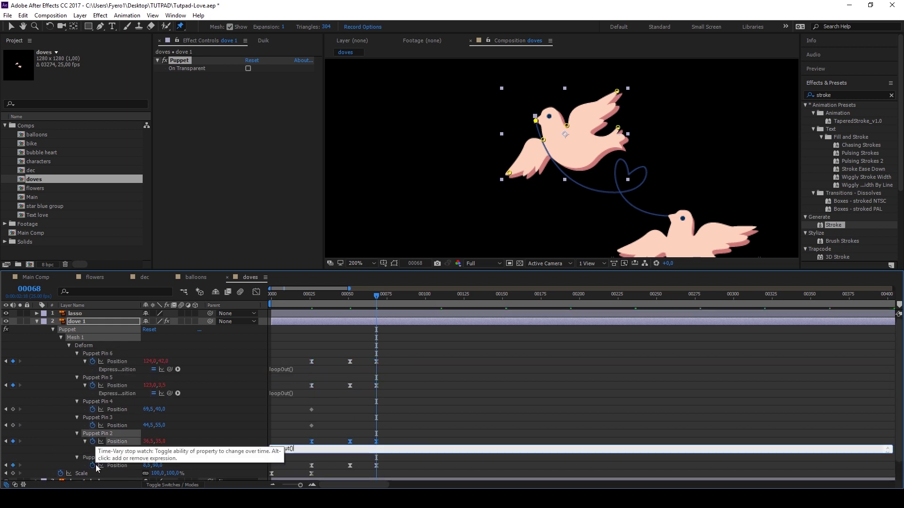
{"action": "left_click", "coordinate": [92, 465], "text": "alt"}
{"action": "type", "text": "loopOut()"}
{"action": "left_click", "coordinate": [311, 294]}
{"action": "key", "text": "space"}
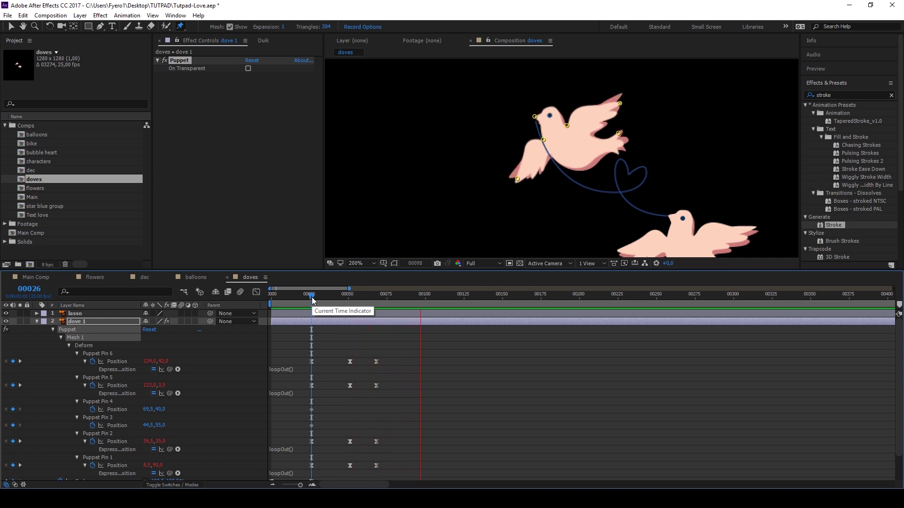
{"action": "key", "text": "space"}
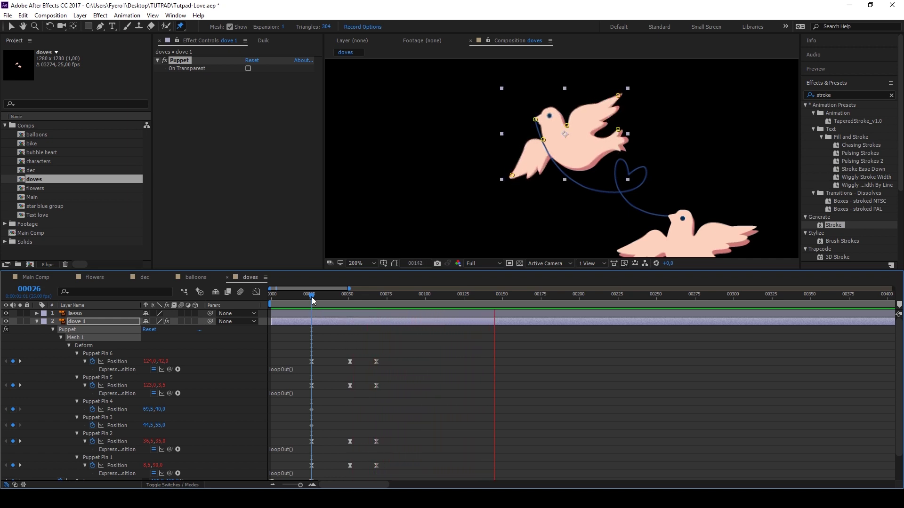
{"action": "left_click", "coordinate": [272, 296]}
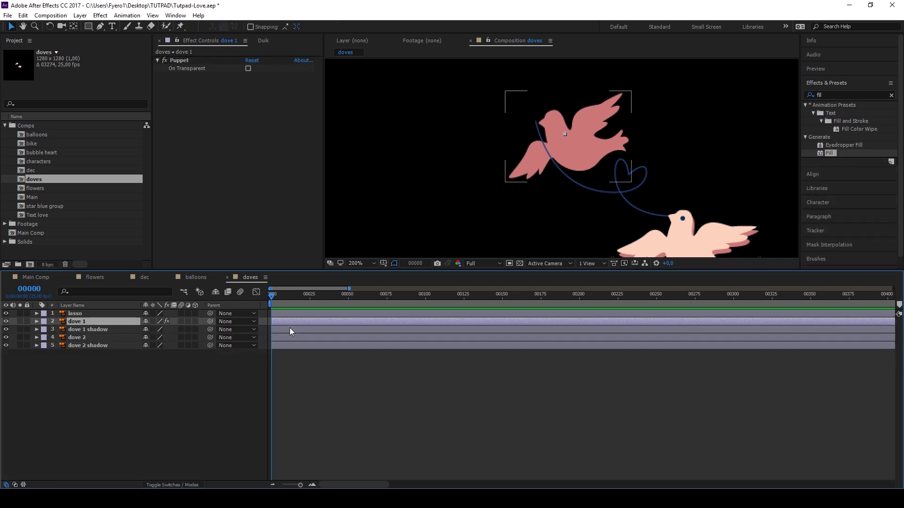
Step: Duplicate dove 1 as dove 3, parent it to dove 1 and move it below
{"action": "key", "text": "ctrl+d"}
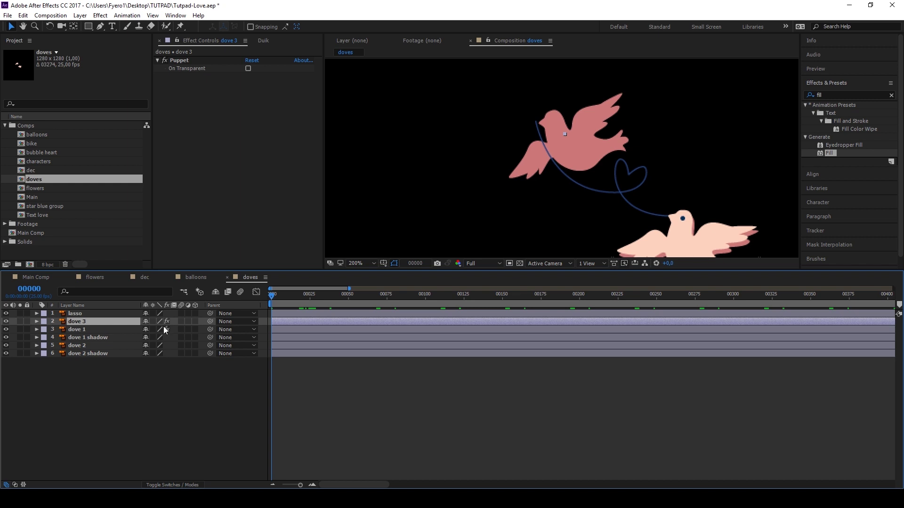
{"action": "left_click_drag", "start_coordinate": [210, 321], "coordinate": [108, 330]}
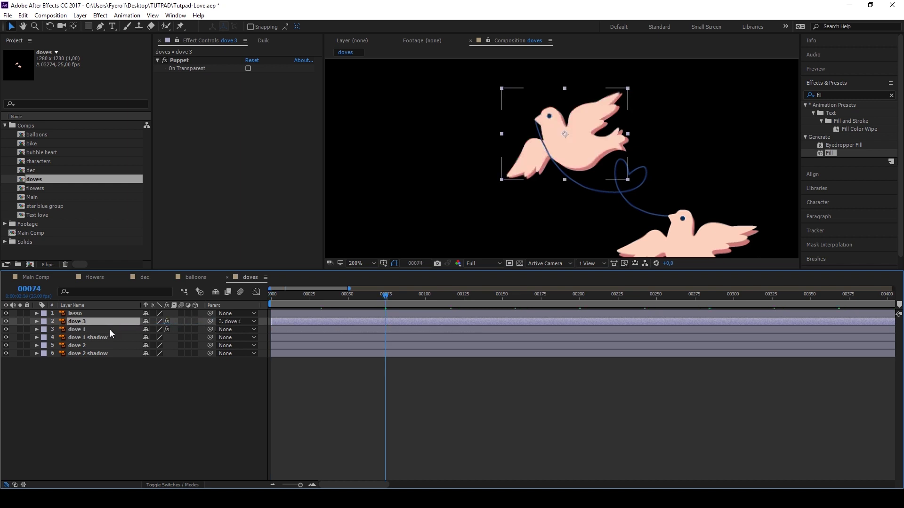
{"action": "left_click_drag", "start_coordinate": [106, 322], "coordinate": [110, 334]}
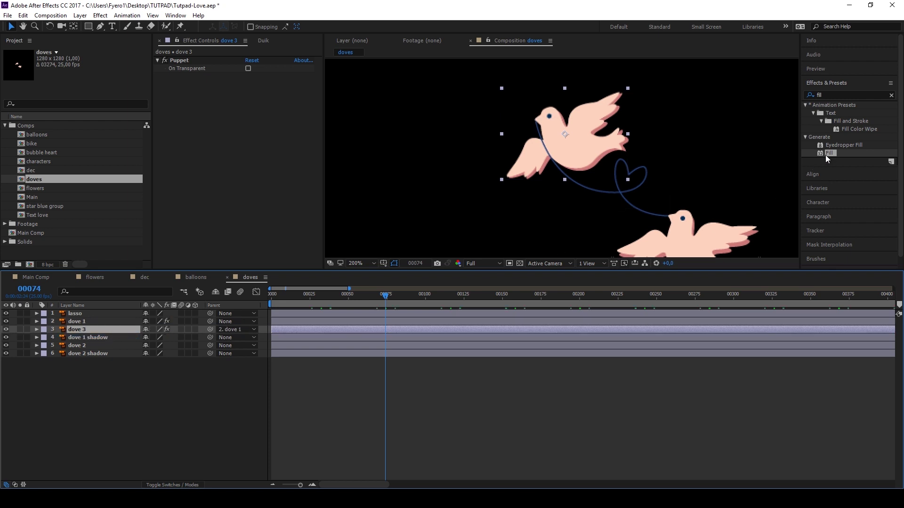
Step: Give dove 3 a pink Fill effect, offset it slightly, and hide the dove 1 shadow
{"action": "left_click_drag", "start_coordinate": [826, 155], "coordinate": [108, 331]}
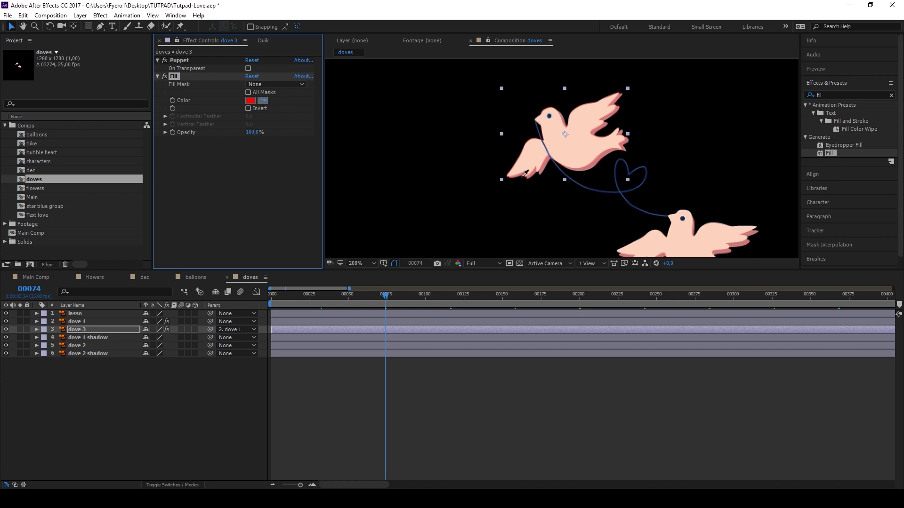
{"action": "left_click", "coordinate": [545, 164]}
{"action": "left_click", "coordinate": [106, 331]}
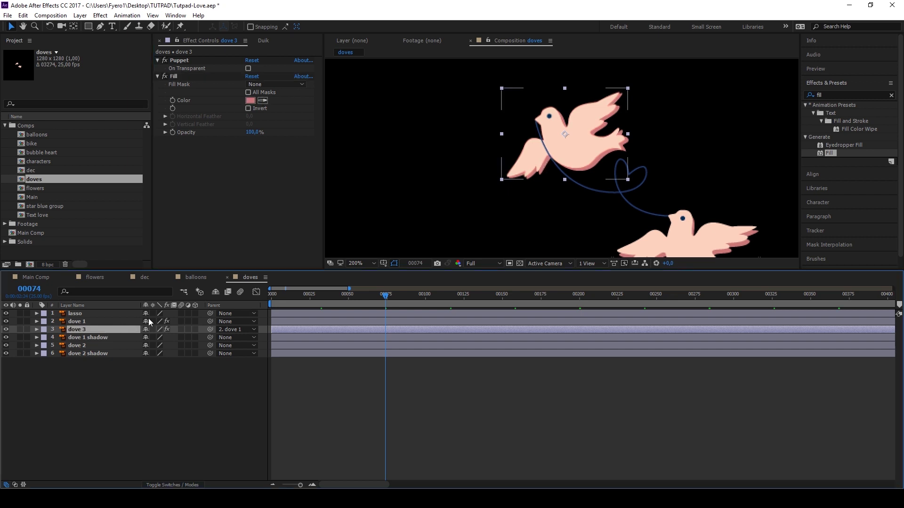
{"action": "left_click_drag", "start_coordinate": [566, 138], "coordinate": [570, 140]}
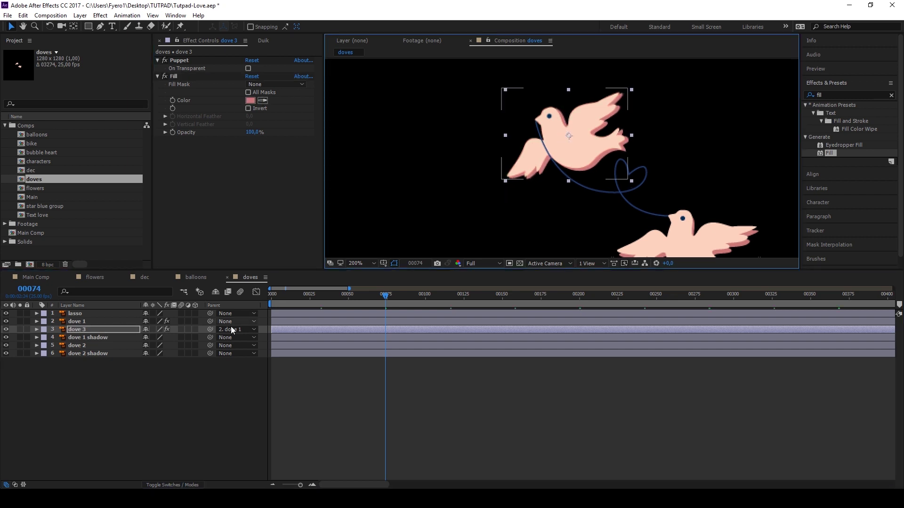
{"action": "left_click", "coordinate": [6, 338]}
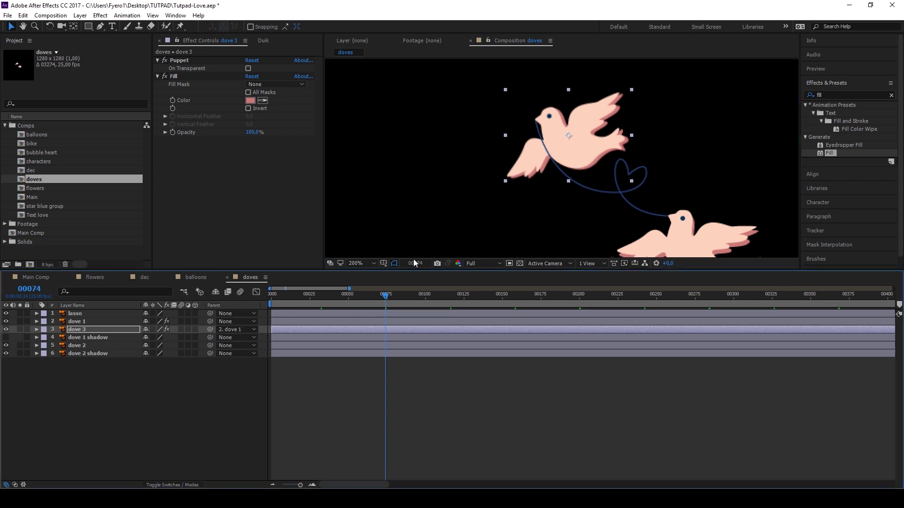
{"action": "left_click_drag", "start_coordinate": [568, 134], "coordinate": [568, 140]}
{"action": "key", "text": "space"}
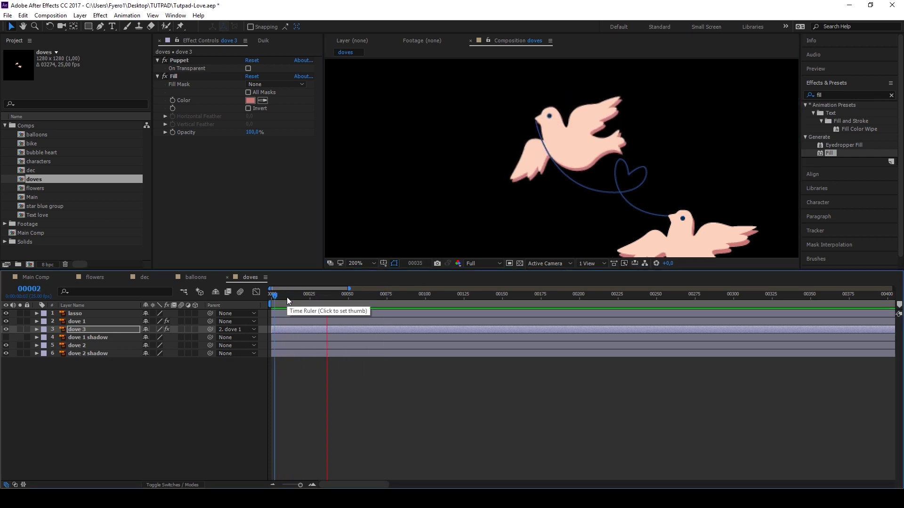
Step: Pin the lasso string's top end and its end at the dove's beak
{"action": "left_click", "coordinate": [79, 320]}
{"action": "key", "text": "u"}
{"action": "left_click", "coordinate": [78, 315]}
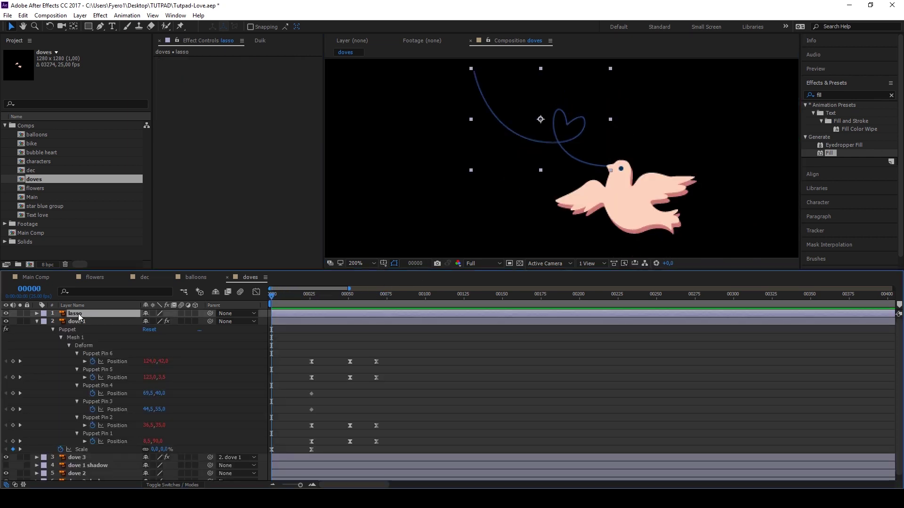
{"action": "left_click", "coordinate": [180, 26]}
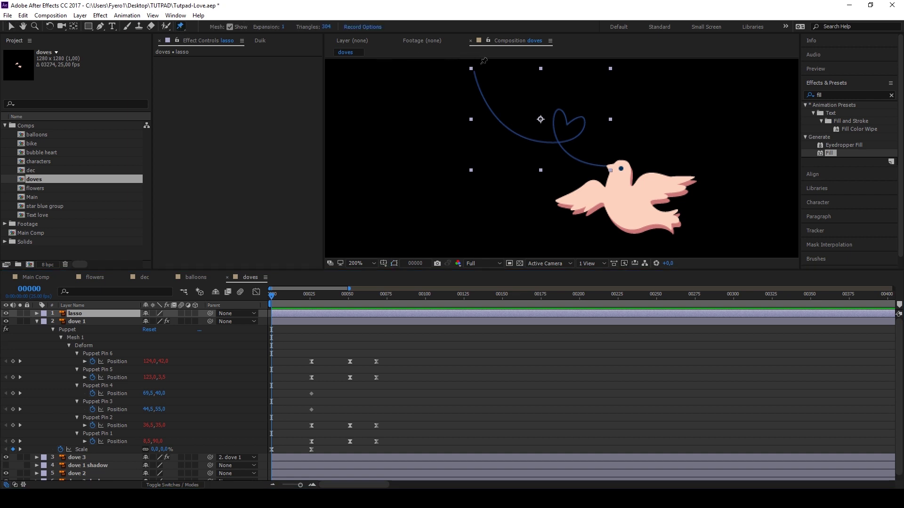
{"action": "scroll", "coordinate": [484, 60], "scroll_direction": "up", "scroll_amount": 2}
{"action": "scroll", "coordinate": [478, 66], "scroll_direction": "up", "scroll_amount": 1}
{"action": "left_click", "coordinate": [467, 76]}
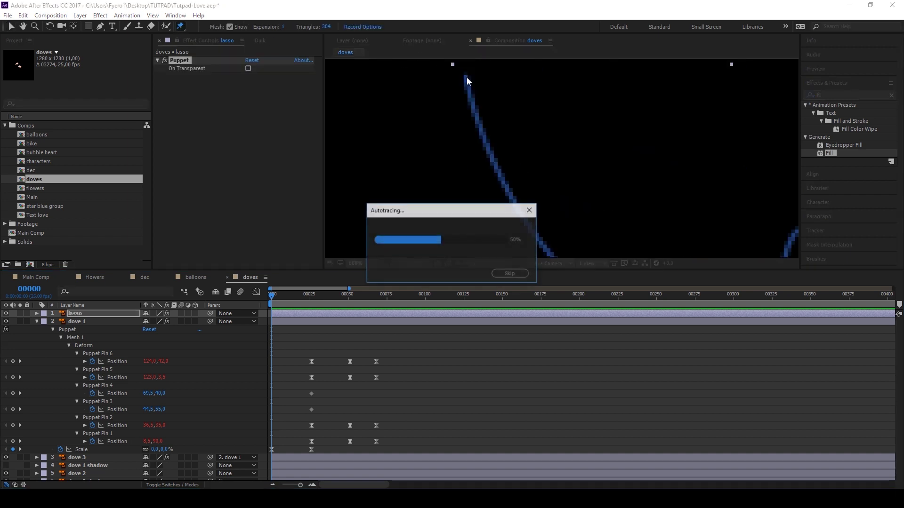
{"action": "scroll", "coordinate": [467, 78], "scroll_direction": "down", "scroll_amount": 1}
{"action": "scroll", "coordinate": [596, 173], "scroll_direction": "up", "scroll_amount": 1}
{"action": "left_click", "coordinate": [579, 160]}
{"action": "scroll", "coordinate": [580, 165], "scroll_direction": "down", "scroll_amount": 2}
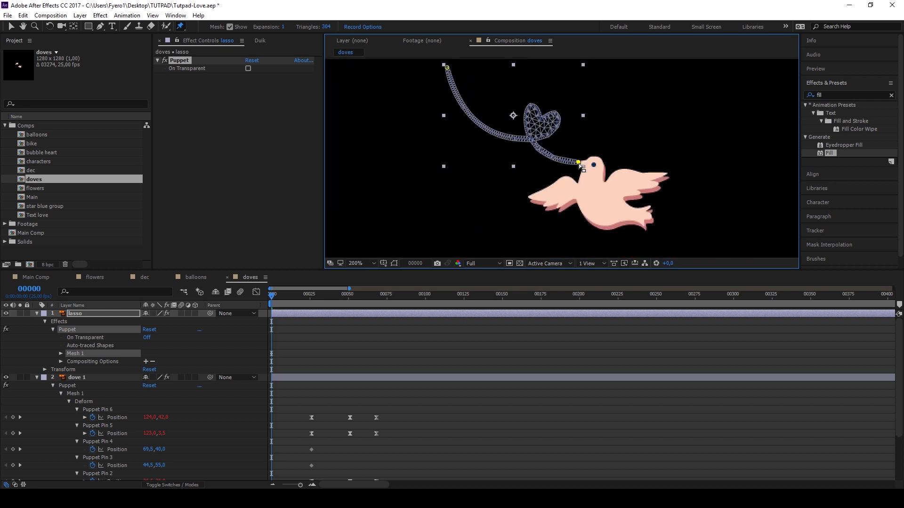
Step: Keyframe the lasso's top pin, moving it onto the dove's beak at frame 51
{"action": "key", "text": "u"}
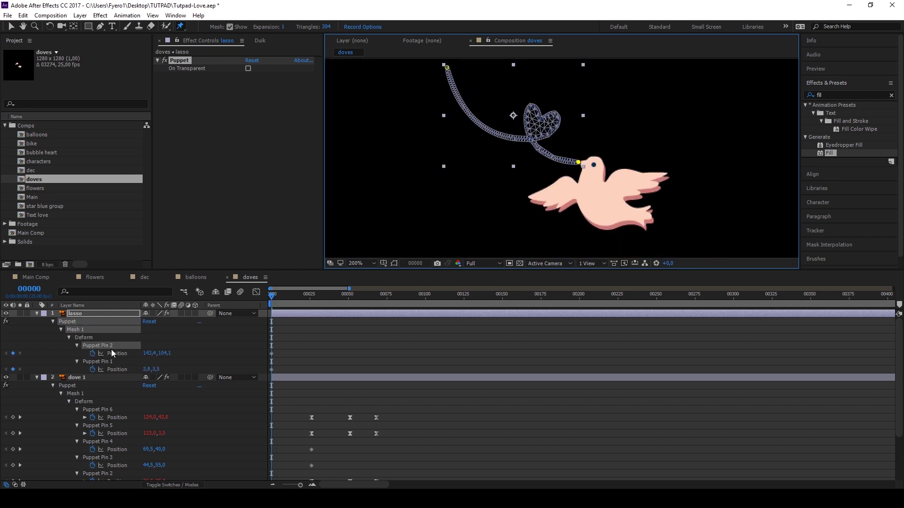
{"action": "key", "text": "k"}
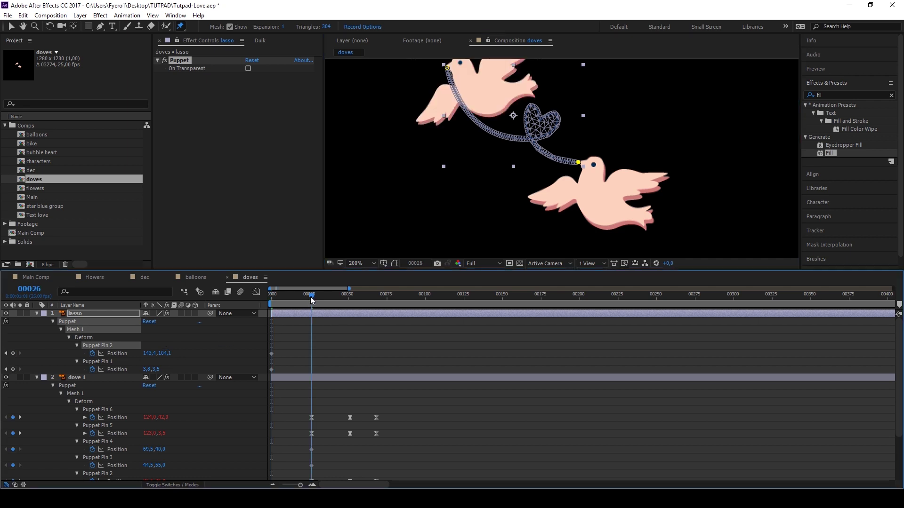
{"action": "left_click", "coordinate": [14, 360]}
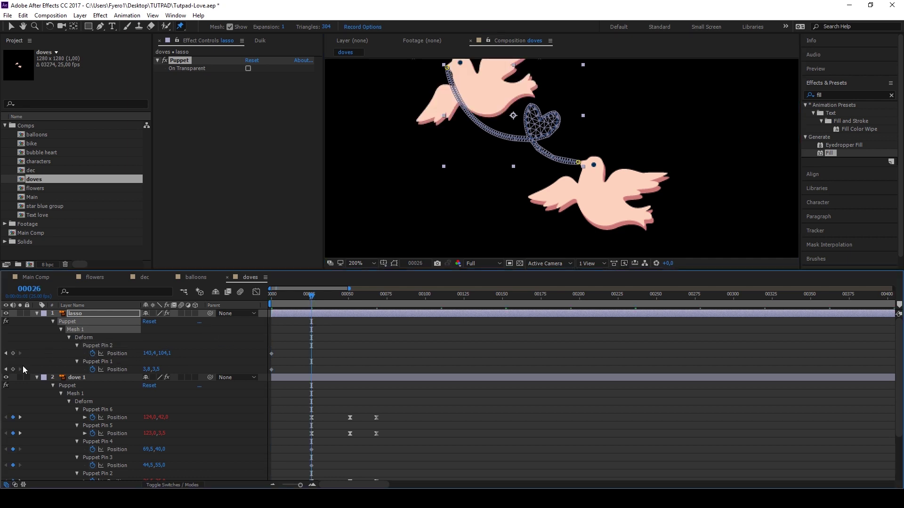
{"action": "left_click", "coordinate": [13, 370]}
{"action": "left_click", "coordinate": [349, 300]}
{"action": "scroll", "coordinate": [448, 62], "scroll_direction": "up", "scroll_amount": 3}
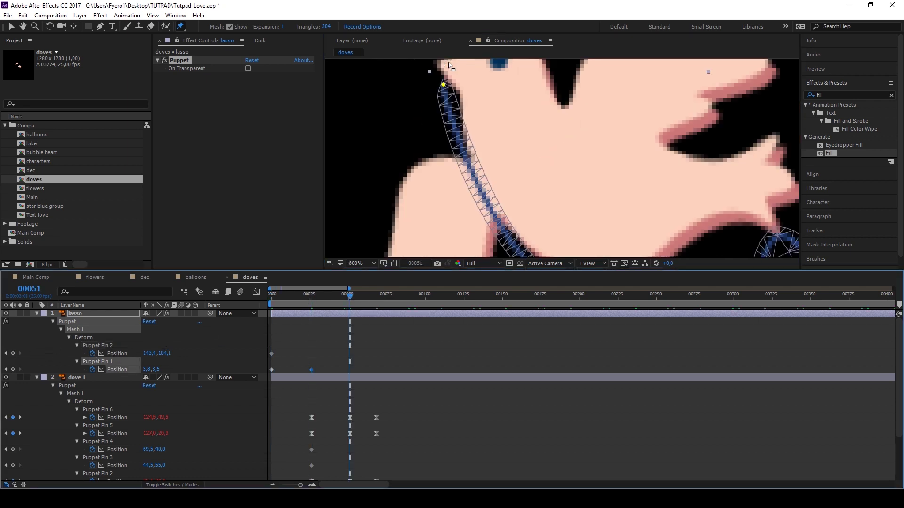
{"action": "left_click_drag", "start_coordinate": [444, 84], "coordinate": [432, 84]}
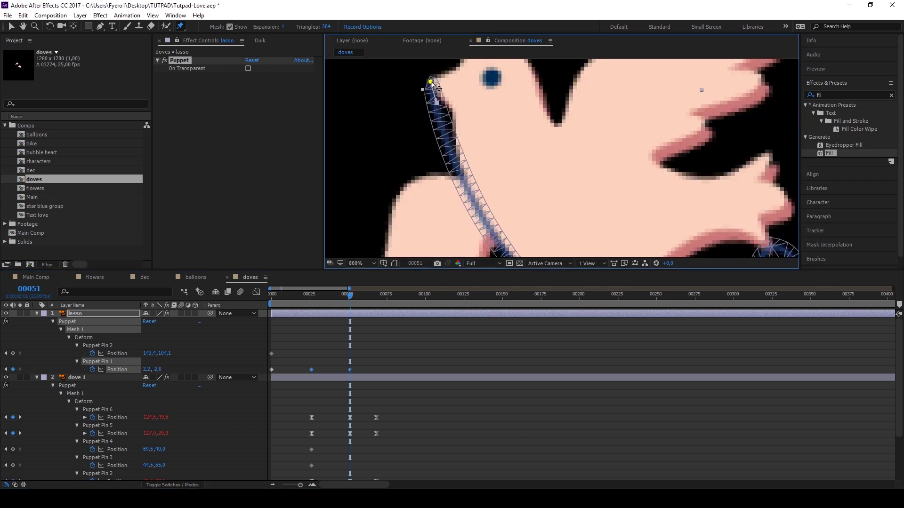
{"action": "key", "text": "space"}
Step: Apply Easy Ease to all of the lasso top pin's keyframes
{"action": "left_click_drag", "start_coordinate": [386, 362], "coordinate": [311, 370]}
{"action": "right_click", "coordinate": [312, 370]}
{"action": "mouse_move", "coordinate": [355, 366]}
{"action": "left_click", "coordinate": [452, 395]}
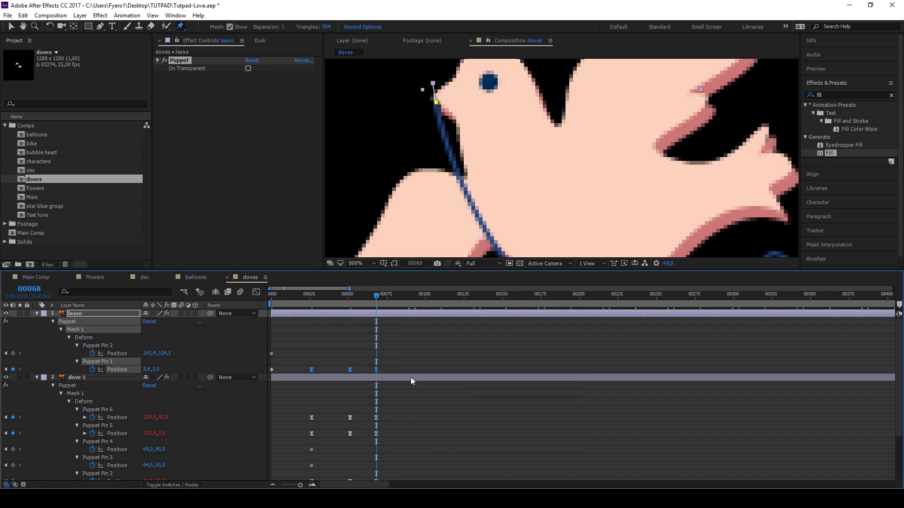
Step: Add a loopOut() expression to the top pin's position and preview the looping lasso
{"action": "left_click", "coordinate": [92, 369], "text": "alt"}
{"action": "type", "text": "loopOut("}
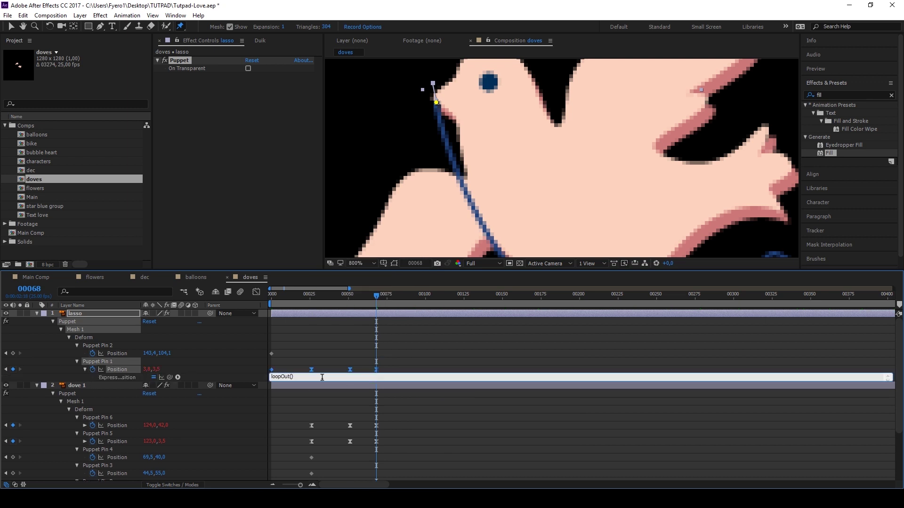
{"action": "left_click", "coordinate": [317, 310]}
{"action": "key", "text": "space"}
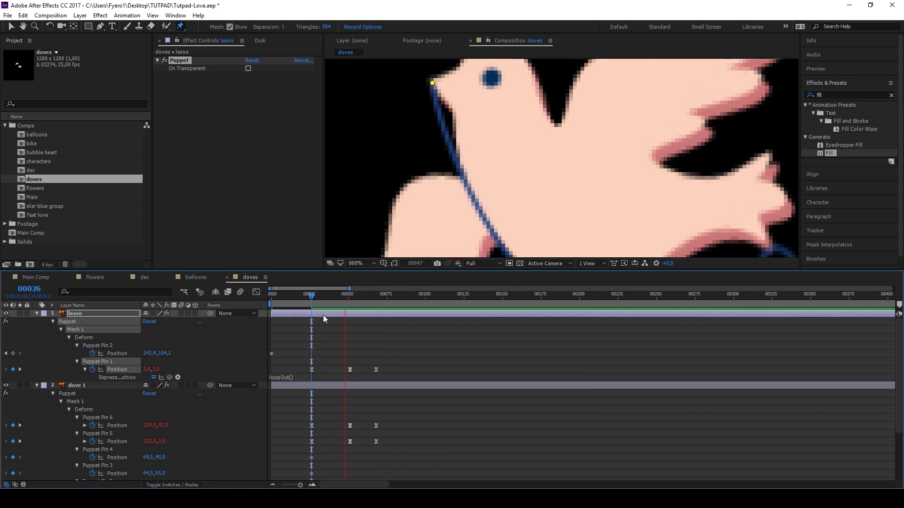
{"action": "left_click", "coordinate": [312, 300]}
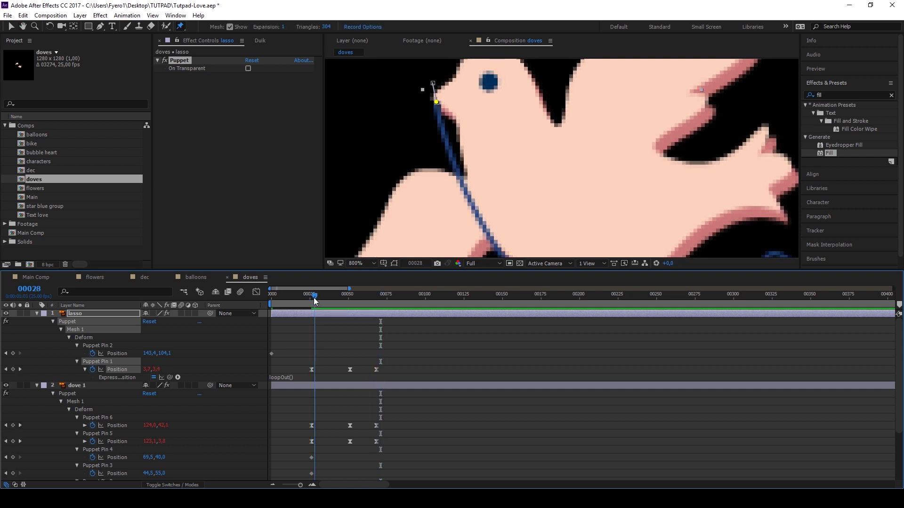
{"action": "key", "text": "space"}
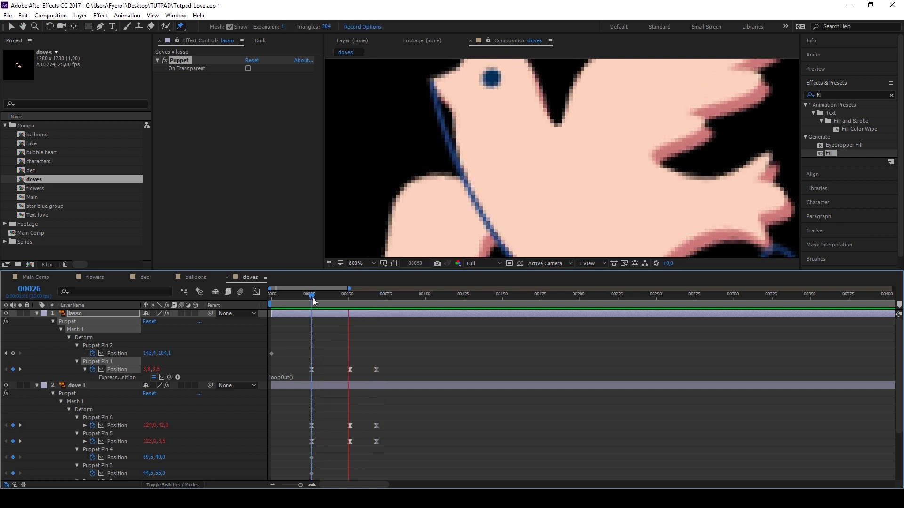
{"action": "key", "text": "space"}
{"action": "scroll", "coordinate": [422, 146], "scroll_direction": "down", "scroll_amount": 6}
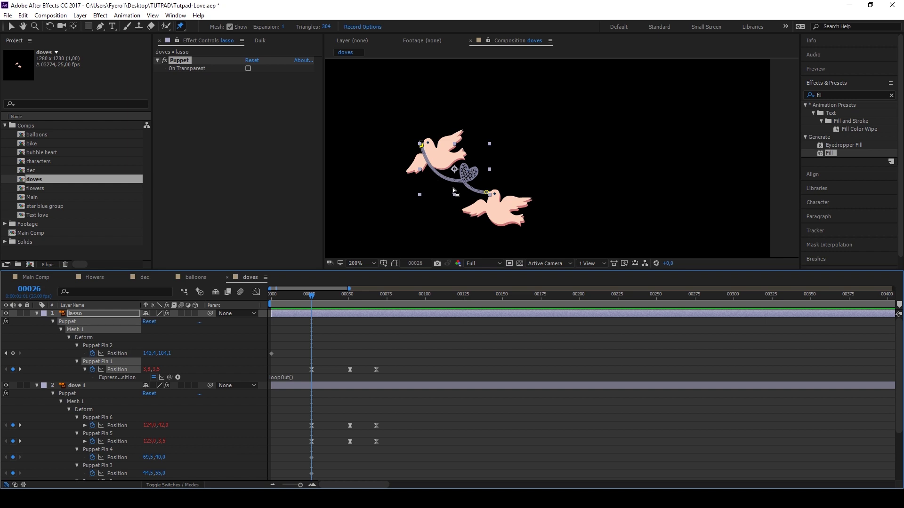
{"action": "scroll", "coordinate": [453, 187], "scroll_direction": "up", "scroll_amount": 2}
Step: Duplicate the dove 1 and dove 3 layers in the doves comp
{"action": "key", "text": "ctrl+a"}
{"action": "key", "text": "u"}
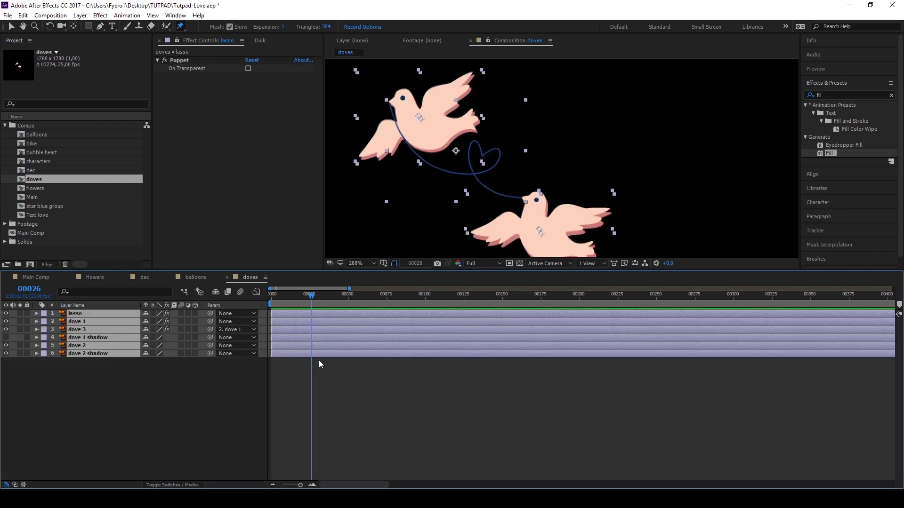
{"action": "left_click", "coordinate": [318, 363]}
{"action": "left_click", "coordinate": [78, 322]}
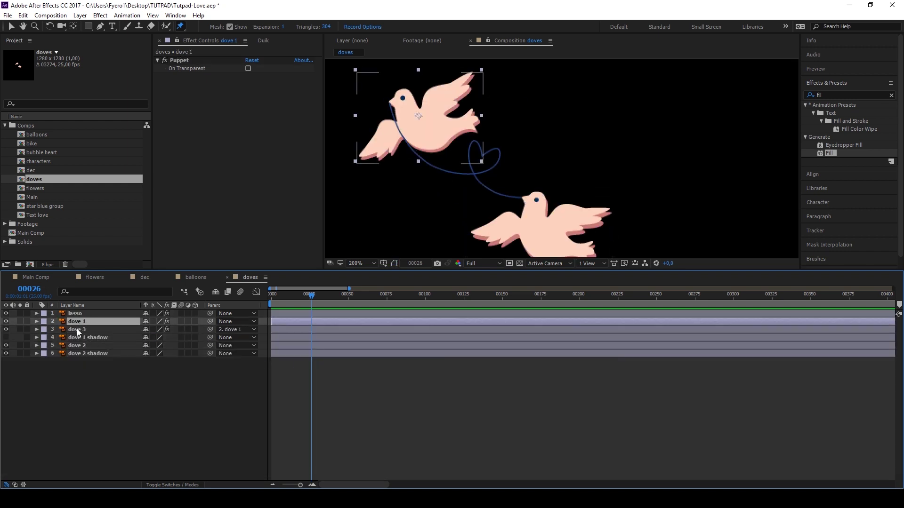
{"action": "left_click", "coordinate": [77, 329], "text": "ctrl"}
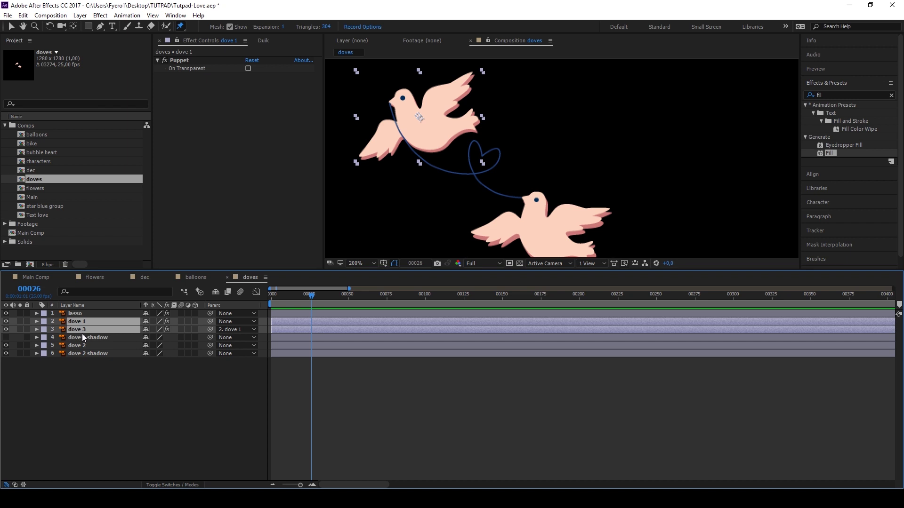
{"action": "key", "text": "ctrl+d"}
Step: Move the dove 5 copy onto the lower dove and tilt it about 26°
{"action": "left_click", "coordinate": [106, 346]}
{"action": "key", "text": "v"}
{"action": "left_click_drag", "start_coordinate": [419, 116], "coordinate": [543, 223]}
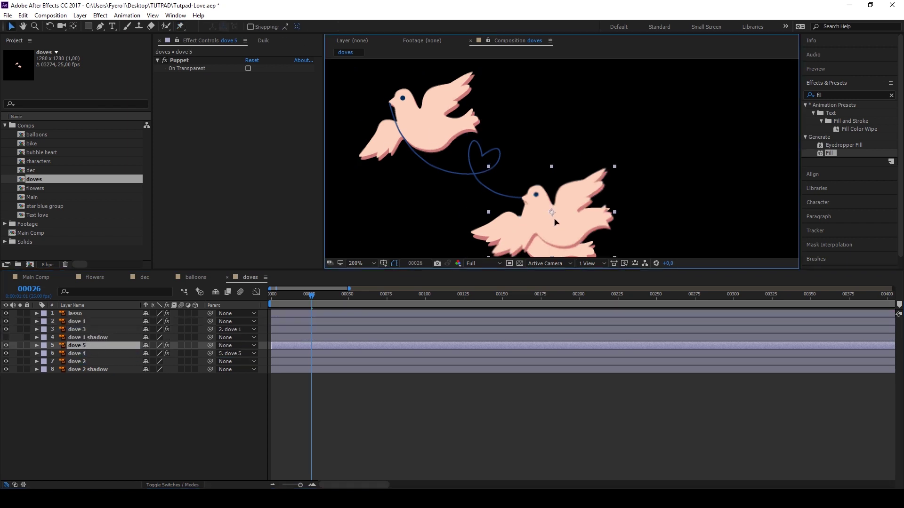
{"action": "key", "text": "r"}
{"action": "left_click_drag", "start_coordinate": [150, 353], "coordinate": [130, 351]}
Step: Ease the keyframes of the lasso's lower puppet pin at frame 00053
{"action": "left_click", "coordinate": [80, 314]}
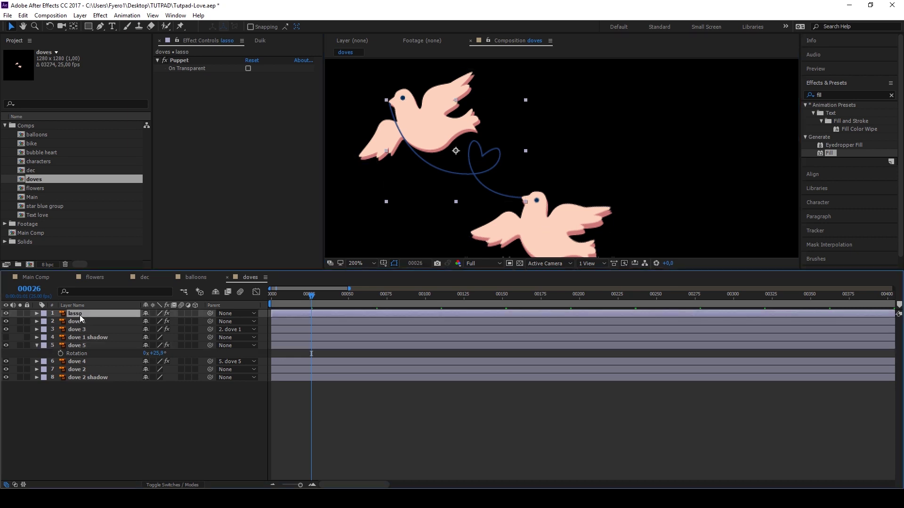
{"action": "key", "text": "u"}
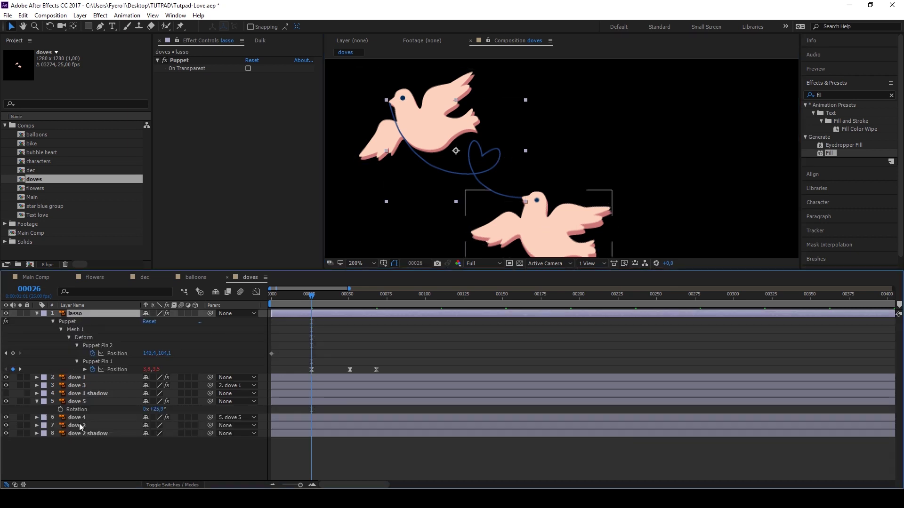
{"action": "left_click", "coordinate": [89, 403]}
{"action": "left_click", "coordinate": [88, 418], "text": "ctrl"}
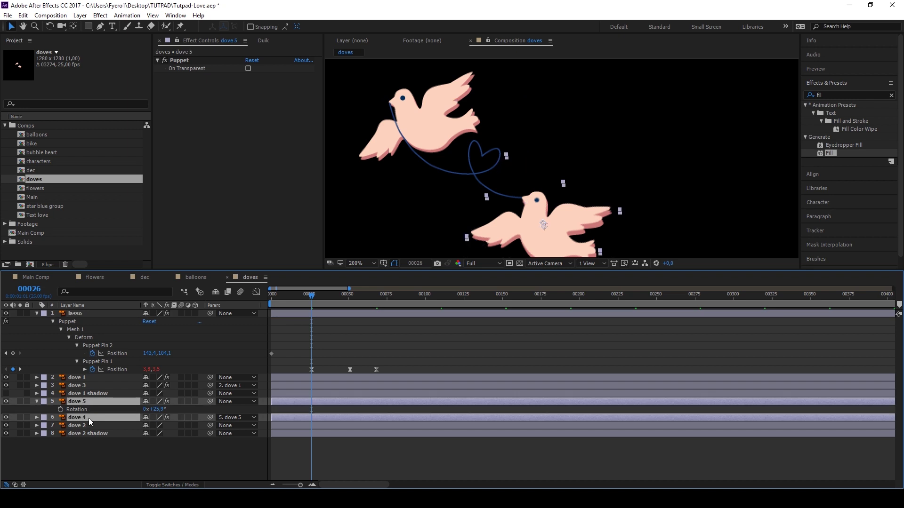
{"action": "left_click", "coordinate": [338, 313]}
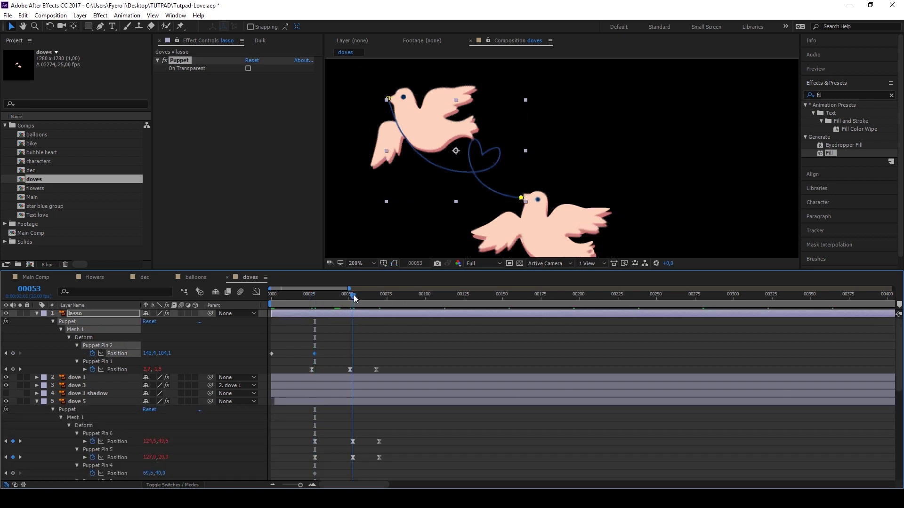
{"action": "scroll", "coordinate": [542, 145], "scroll_direction": "up", "scroll_amount": 6}
{"action": "right_click", "coordinate": [315, 353]}
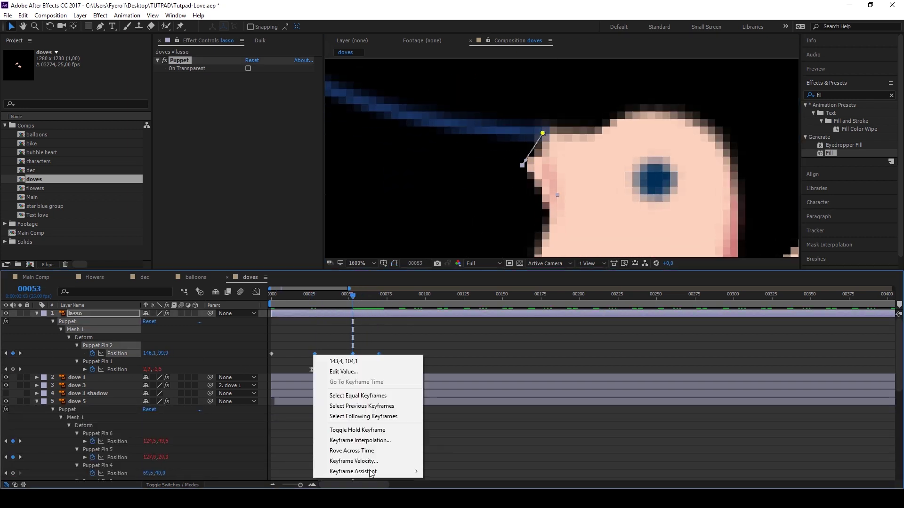
{"action": "left_click", "coordinate": [347, 294]}
Step: Play back the doves' flapping animation from the start to check it
{"action": "key", "text": "slash"}
{"action": "scroll", "coordinate": [371, 382], "scroll_direction": "down", "scroll_amount": 5}
{"action": "key", "text": "space"}
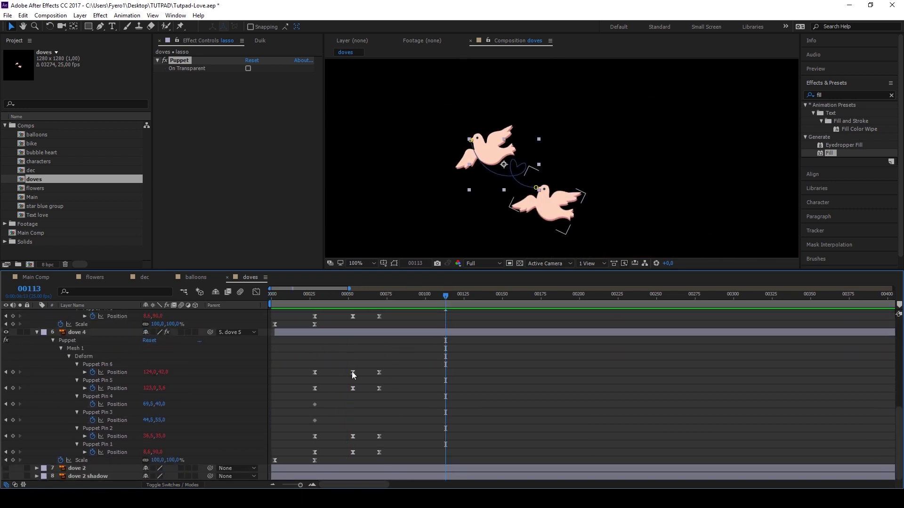
{"action": "mouse_move", "coordinate": [396, 436]}
{"action": "left_mouse_down"}
{"action": "mouse_move", "coordinate": [296, 453]}
{"action": "mouse_move", "coordinate": [309, 355]}
{"action": "mouse_move", "coordinate": [285, 436]}
{"action": "left_mouse_up"}
{"action": "scroll", "coordinate": [309, 355], "scroll_direction": "down", "scroll_amount": 3}
{"action": "scroll", "coordinate": [329, 373], "scroll_direction": "up", "scroll_amount": 3}
{"action": "scroll", "coordinate": [328, 374], "scroll_direction": "down", "scroll_amount": 3}
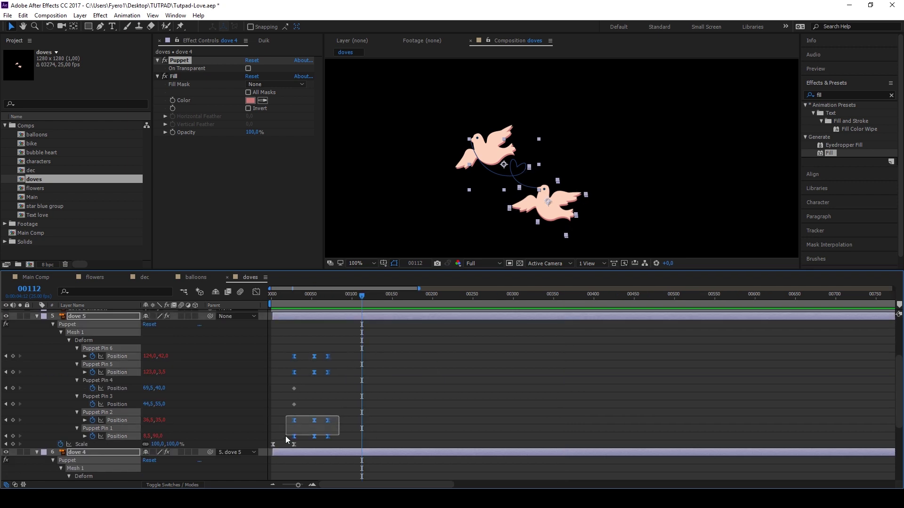
{"action": "key", "text": "Home"}
{"action": "key", "text": "space"}
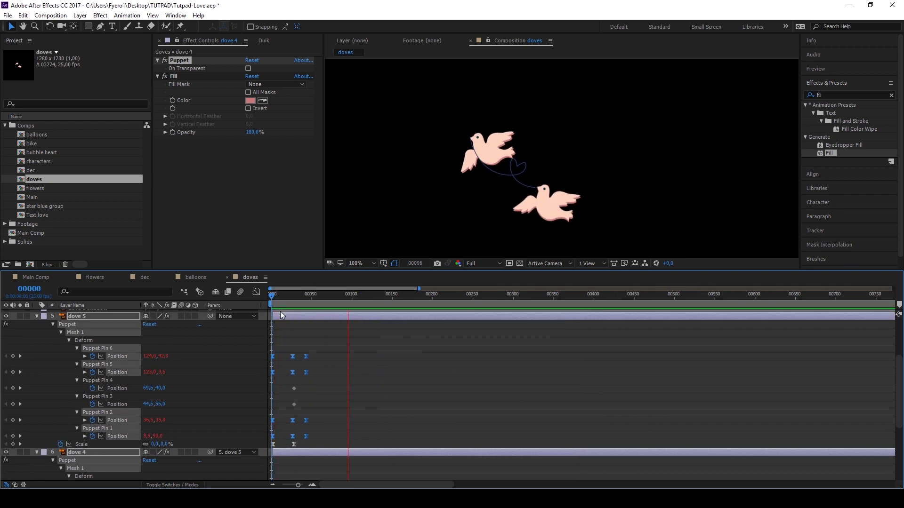
{"action": "key", "text": "space"}
Step: Add a loopOut() expression to lasso Puppet Pin 2's position and preview the loop
{"action": "scroll", "coordinate": [532, 187], "scroll_direction": "up", "scroll_amount": 1}
{"action": "left_click_drag", "start_coordinate": [341, 297], "coordinate": [289, 306]}
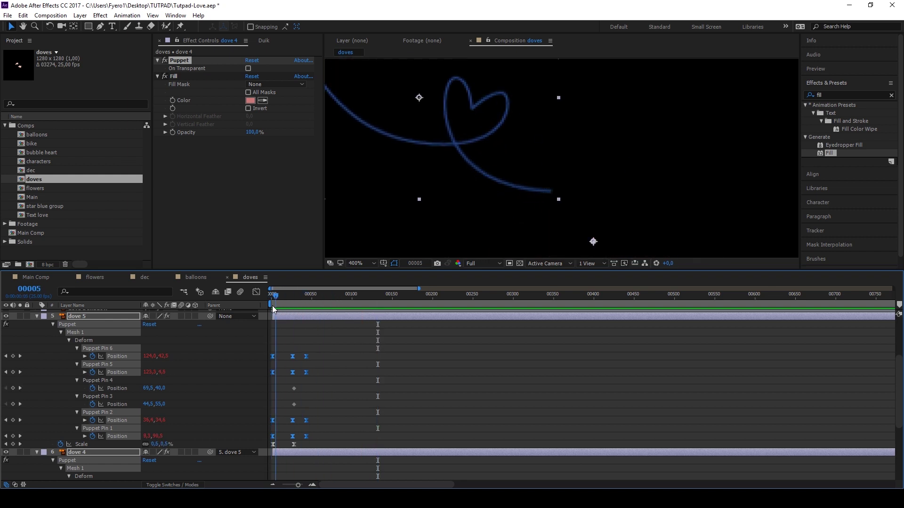
{"action": "scroll", "coordinate": [272, 366], "scroll_direction": "up", "scroll_amount": 4}
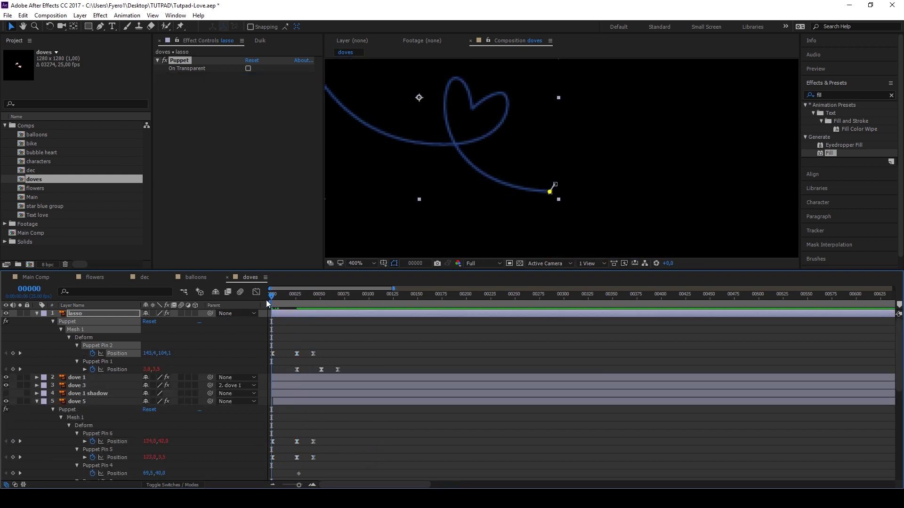
{"action": "left_click", "coordinate": [93, 354], "text": "alt"}
{"action": "type", "text": "loopOut()"}
{"action": "key", "text": "KP_Enter"}
{"action": "key", "text": "space"}
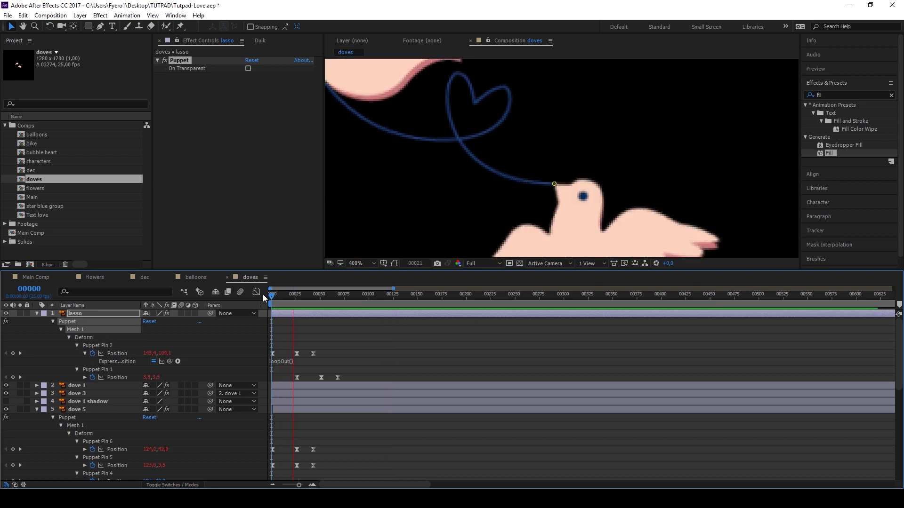
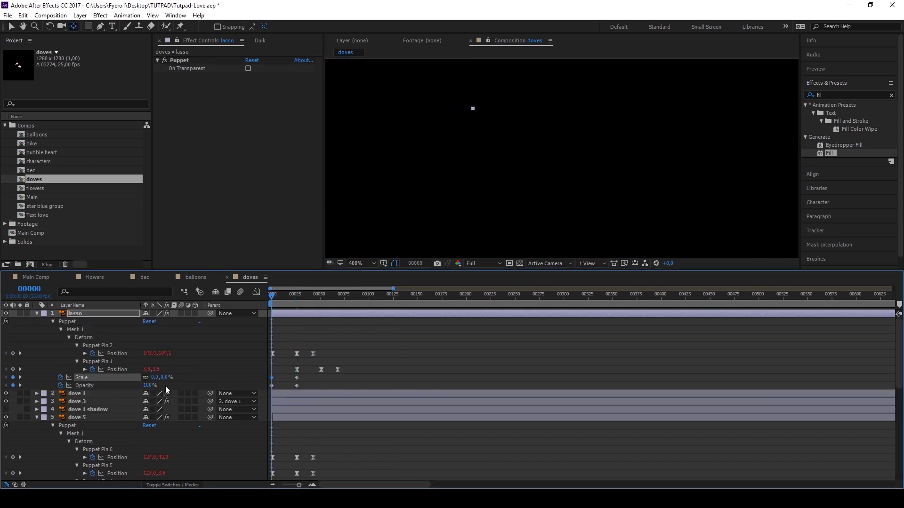
Step: Check the doves' opacity keyframes near the start, then collapse the dove layers' properties
{"action": "right_click", "coordinate": [272, 385]}
{"action": "key", "text": "Escape"}
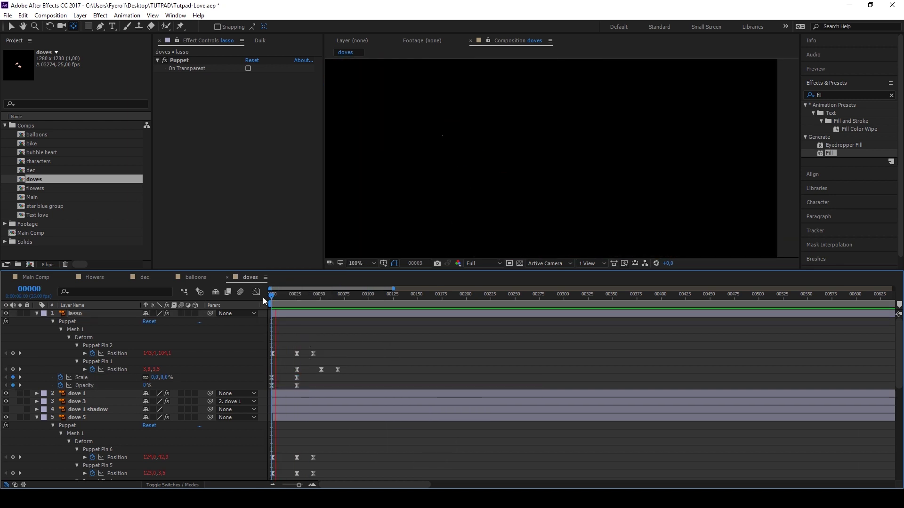
{"action": "key", "text": "equal"}
{"action": "key", "text": "equal"}
{"action": "key", "text": "equal"}
{"action": "scroll", "coordinate": [323, 366], "scroll_direction": "down", "scroll_amount": 5}
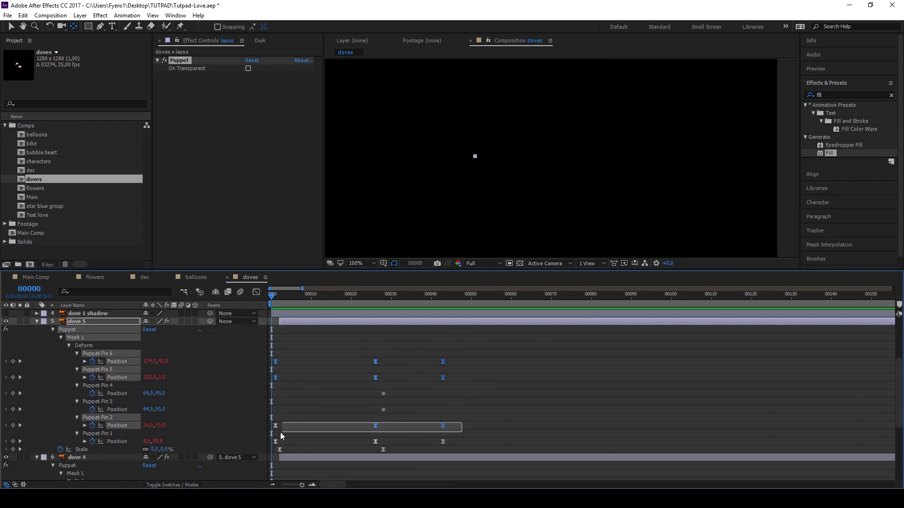
{"action": "left_click_drag", "start_coordinate": [281, 433], "coordinate": [309, 459]}
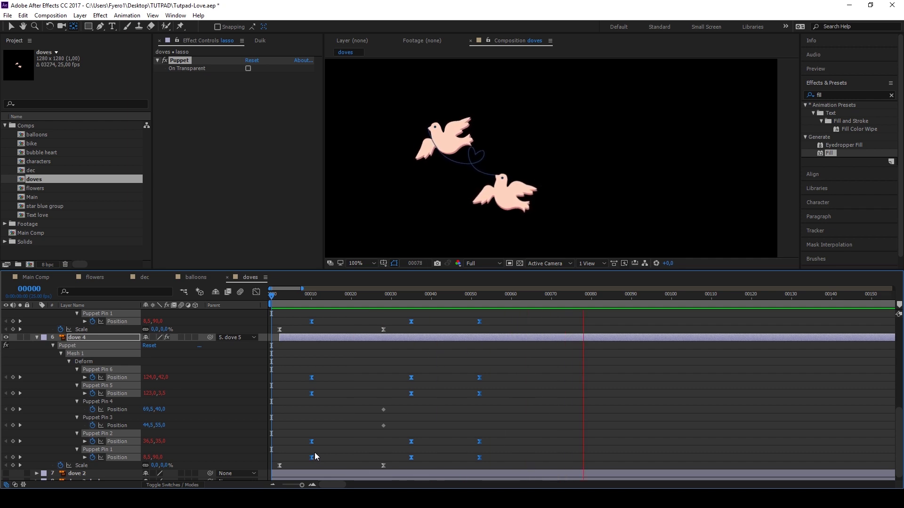
{"action": "key", "text": "semicolon"}
{"action": "key", "text": "u"}
Step: Open Main Comp, select the doves layer and scrub its first frames back to frame 0
{"action": "double_click", "coordinate": [30, 232]}
{"action": "left_click", "coordinate": [78, 329]}
{"action": "left_click", "coordinate": [295, 296]}
{"action": "left_click_drag", "start_coordinate": [296, 300], "coordinate": [343, 296]}
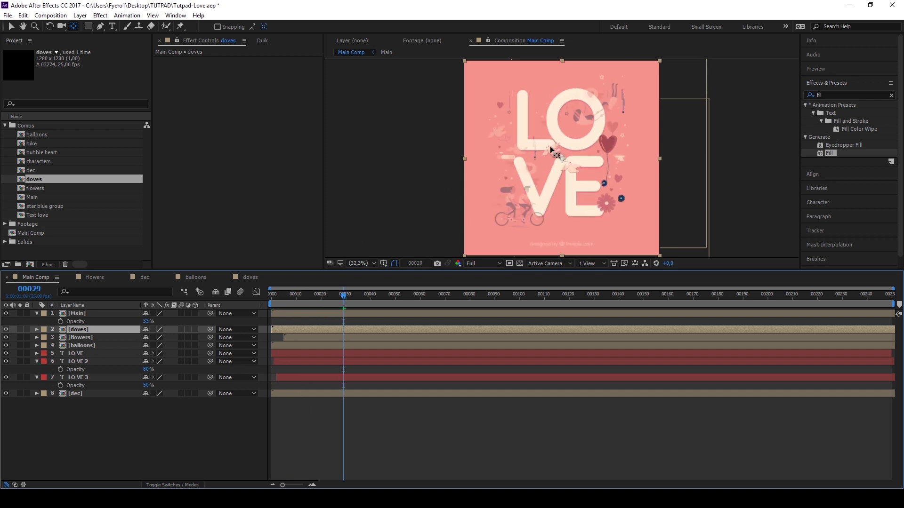
{"action": "key", "text": "v"}
{"action": "scroll", "coordinate": [504, 140], "scroll_direction": "up", "scroll_amount": 1}
{"action": "scroll", "coordinate": [502, 137], "scroll_direction": "up", "scroll_amount": 4}
{"action": "left_click", "coordinate": [381, 293]}
{"action": "left_click_drag", "start_coordinate": [382, 293], "coordinate": [272, 294]}
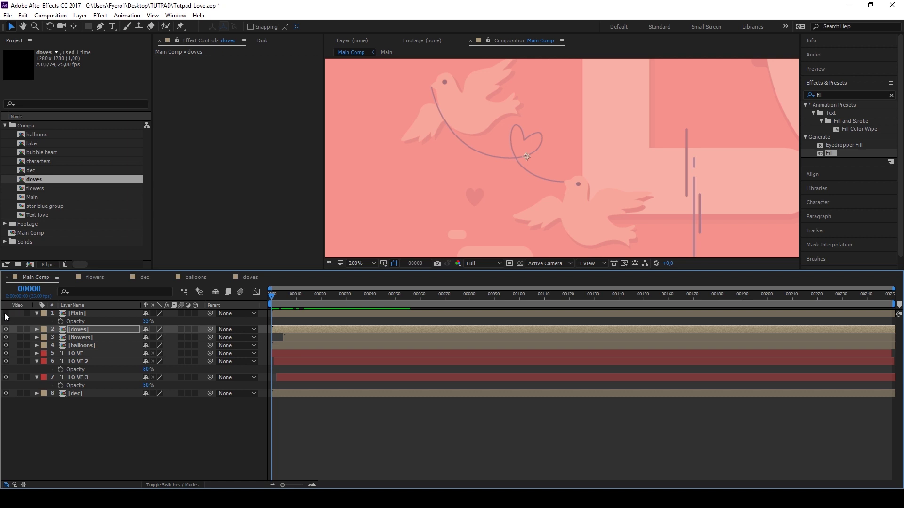
Step: Add a wiggle(0.5,15) expression to the doves' Position and preview the drift
{"action": "key", "text": "alt+shift+p"}
{"action": "type", "text": "wiggle(0.5,15"}
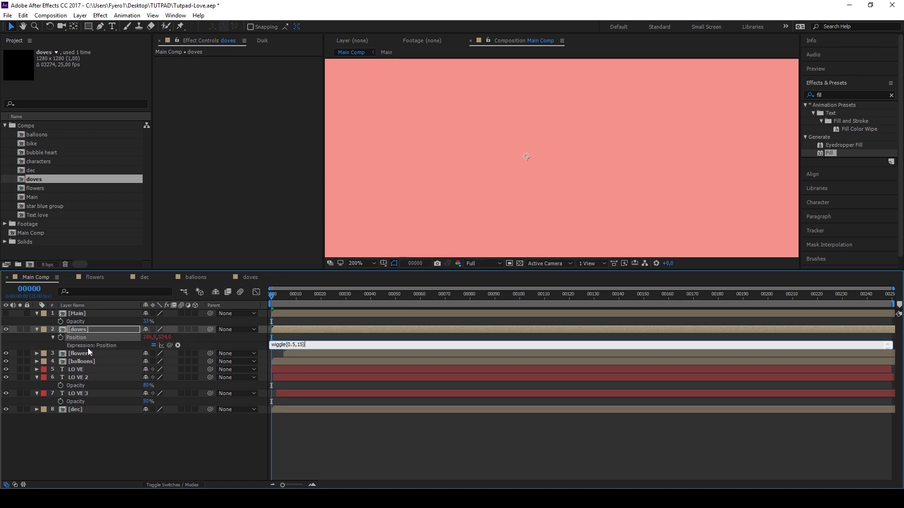
{"action": "left_click", "coordinate": [281, 337]}
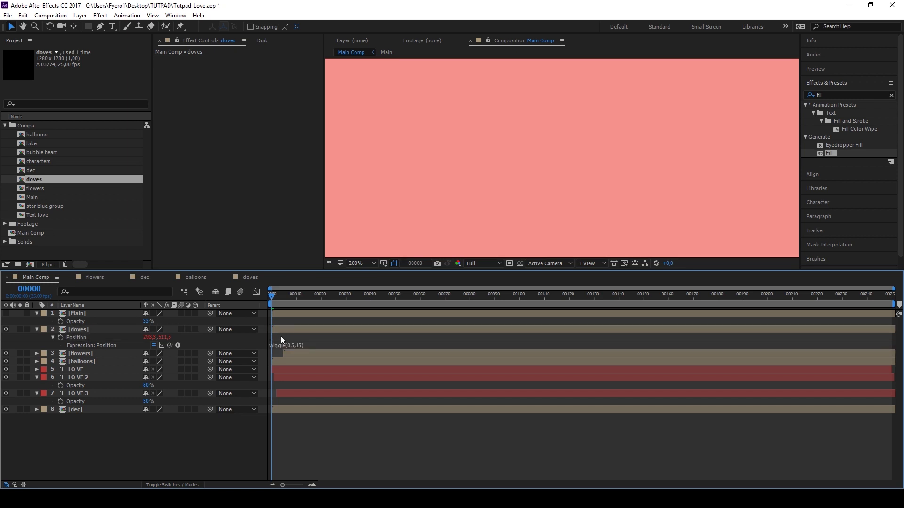
{"action": "key", "text": "space"}
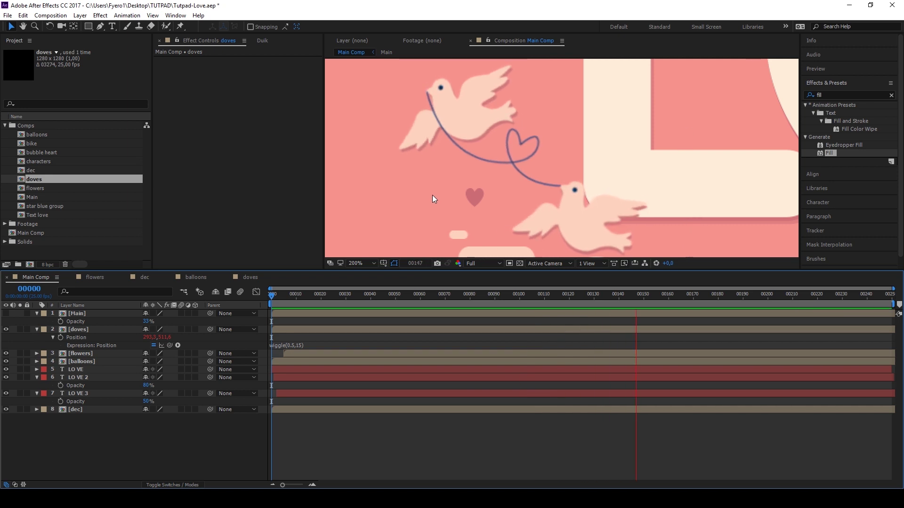
{"action": "left_click", "coordinate": [267, 294]}
{"action": "key", "text": "shift+slash"}
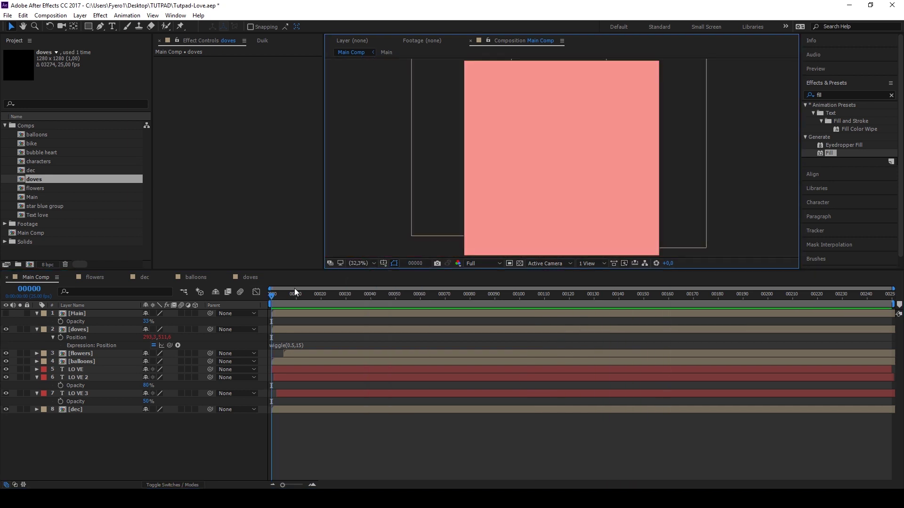
Step: Open the characters composition and centre the characters in the viewer
{"action": "double_click", "coordinate": [24, 162]}
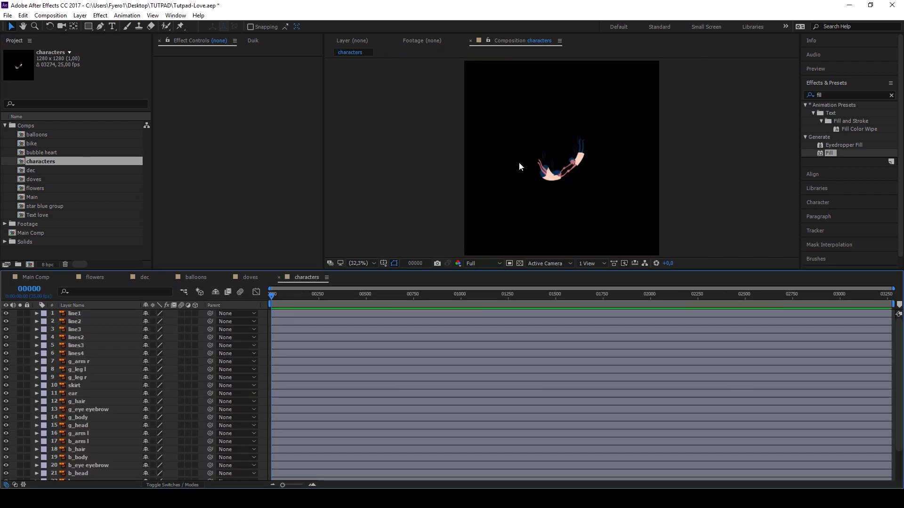
{"action": "scroll", "coordinate": [564, 165], "scroll_direction": "up", "scroll_amount": 4}
{"action": "scroll", "coordinate": [580, 154], "scroll_direction": "up", "scroll_amount": 2}
{"action": "scroll", "coordinate": [580, 155], "scroll_direction": "down", "scroll_amount": 2}
{"action": "left_click_drag", "start_coordinate": [579, 150], "coordinate": [573, 184]}
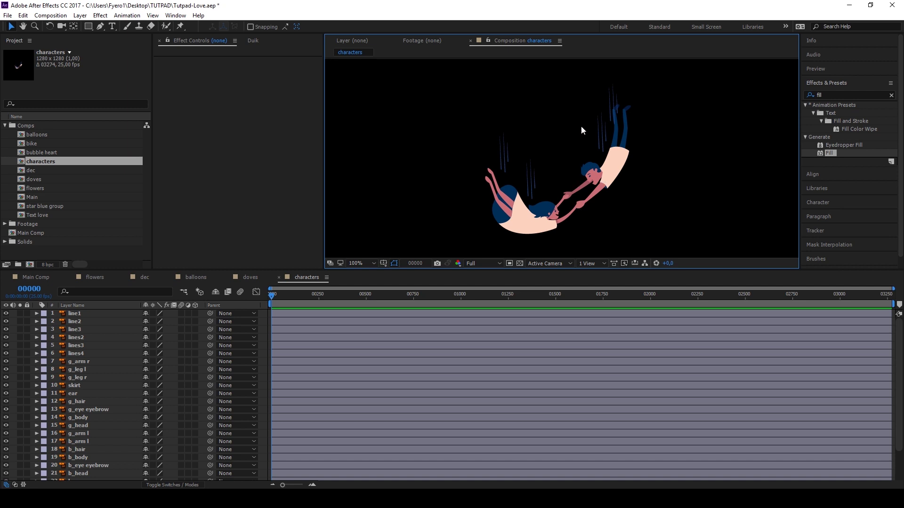
Step: Move the anchor points of b_arm l and b_arm r up to the boy's shoulders
{"action": "left_click", "coordinate": [592, 196]}
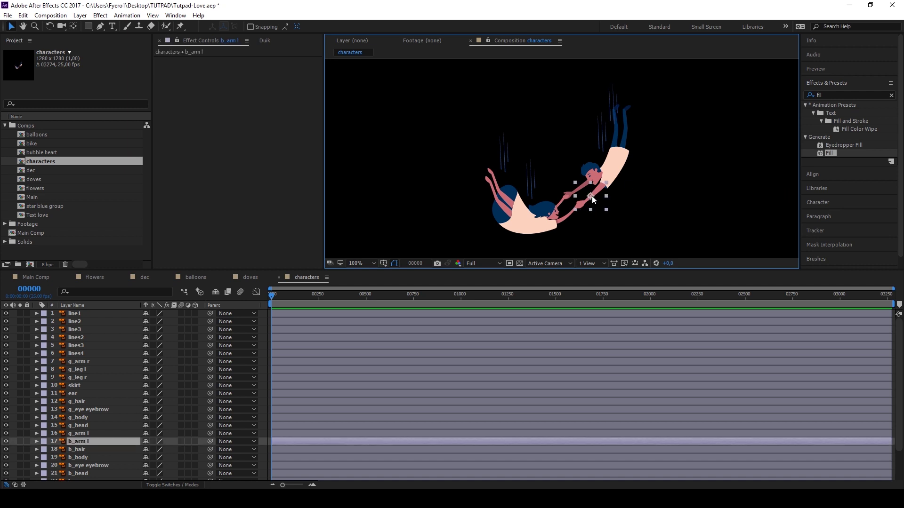
{"action": "key", "text": "y"}
{"action": "scroll", "coordinate": [605, 185], "scroll_direction": "up", "scroll_amount": 4}
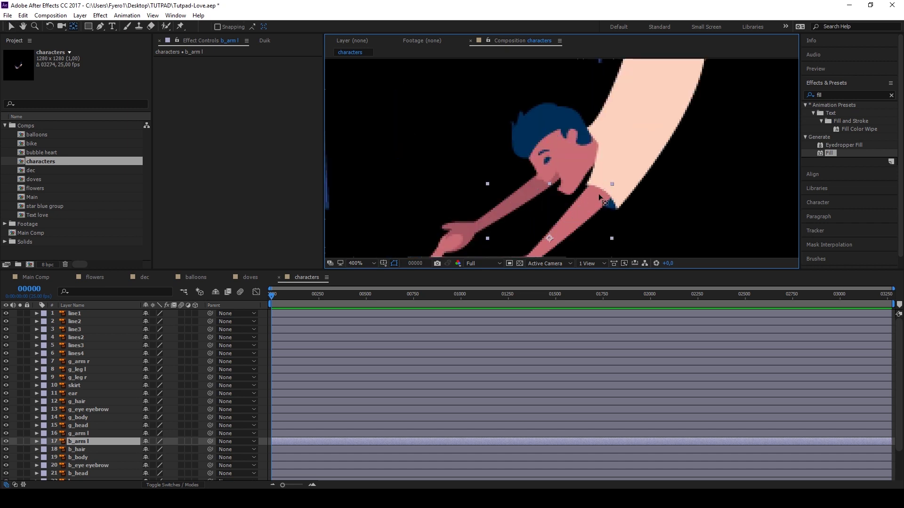
{"action": "left_click_drag", "start_coordinate": [550, 238], "coordinate": [560, 232]}
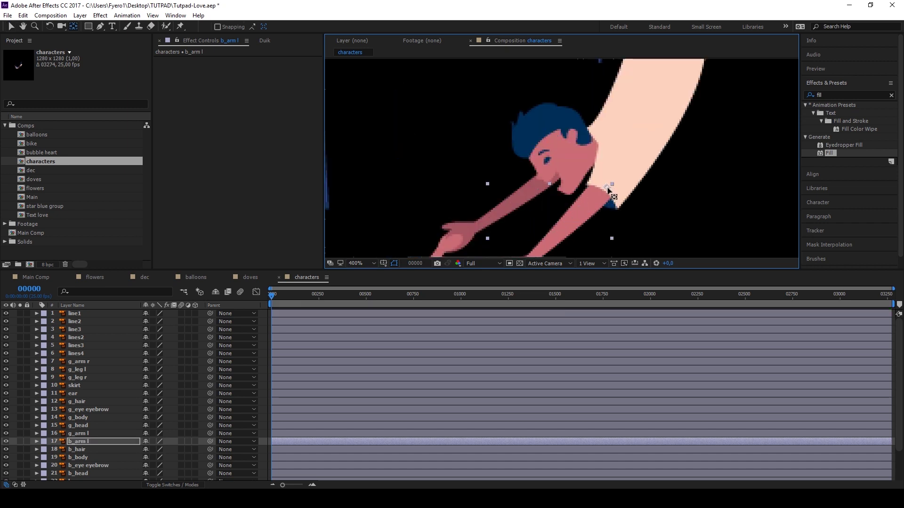
{"action": "left_click", "coordinate": [462, 223]}
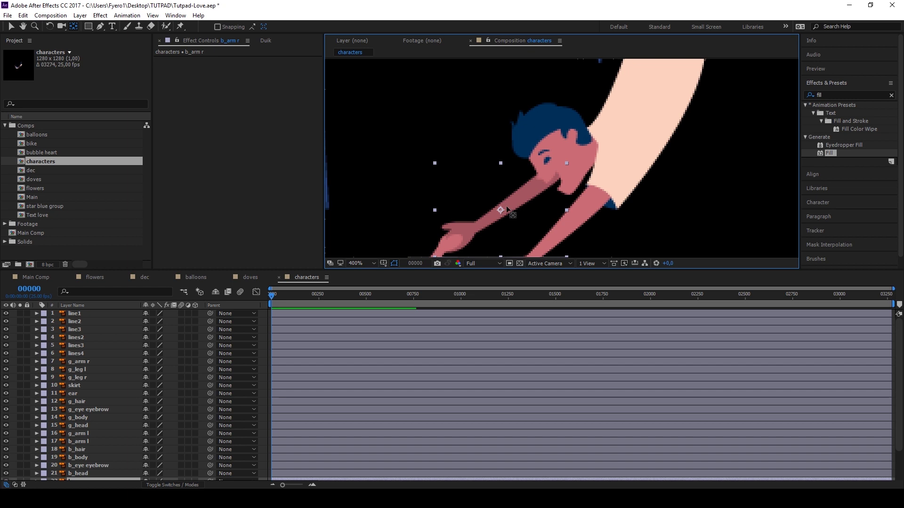
{"action": "left_click_drag", "start_coordinate": [502, 209], "coordinate": [557, 169]}
Step: Select the boy's leg layers b_leg l and b_leg r
{"action": "left_click", "coordinate": [620, 102]}
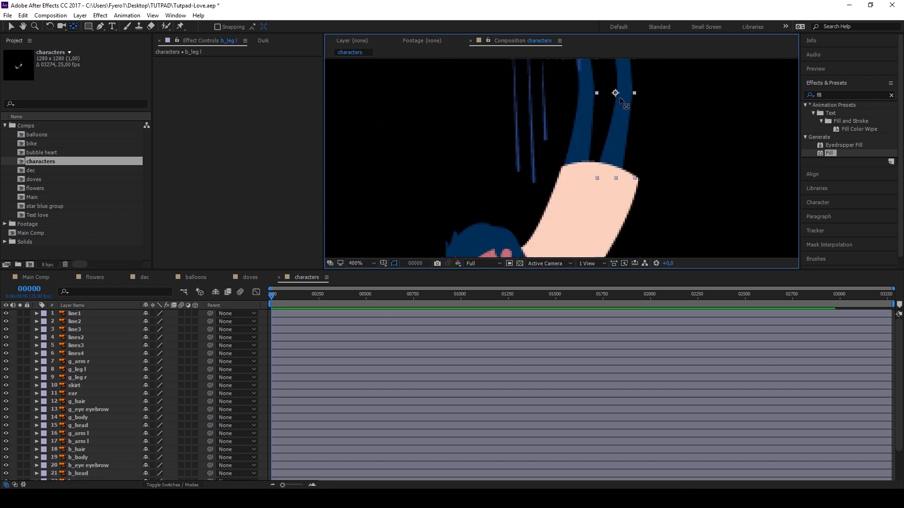
{"action": "left_click", "coordinate": [579, 174]}
{"action": "scroll", "coordinate": [579, 175], "scroll_direction": "down", "scroll_amount": 2}
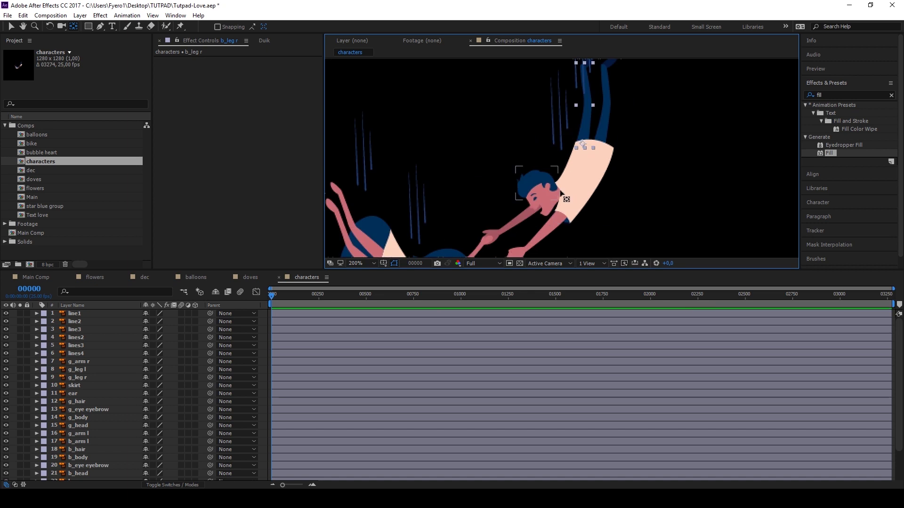
Step: Keyframe both legs' Rotation at frames 0, 25 and 50, looping back to the start value, with Easy Ease
{"action": "left_click", "coordinate": [601, 94], "text": "shift"}
{"action": "key", "text": "alt+shift+r"}
{"action": "key", "text": "equal"}
{"action": "key", "text": "equal"}
{"action": "key", "text": "equal"}
{"action": "left_click", "coordinate": [312, 294]}
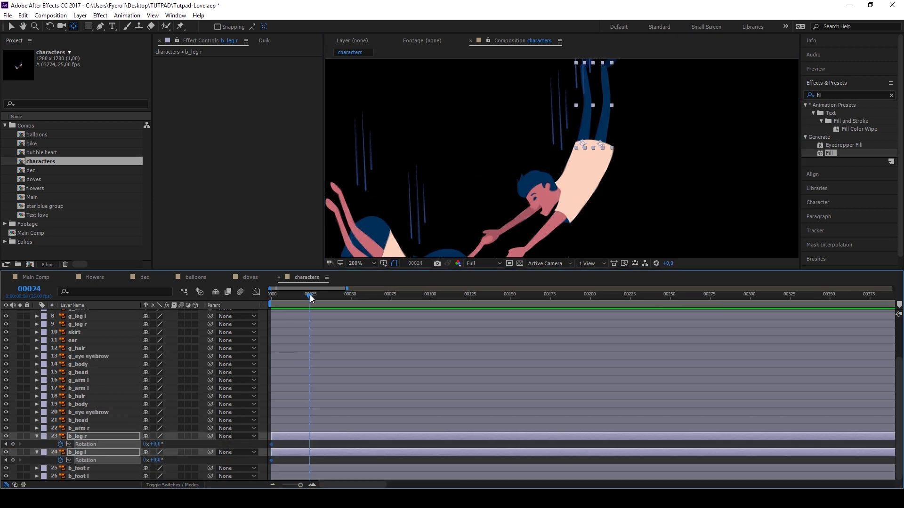
{"action": "left_click_drag", "start_coordinate": [151, 444], "coordinate": [154, 444]}
{"action": "left_click_drag", "start_coordinate": [282, 440], "coordinate": [270, 451]}
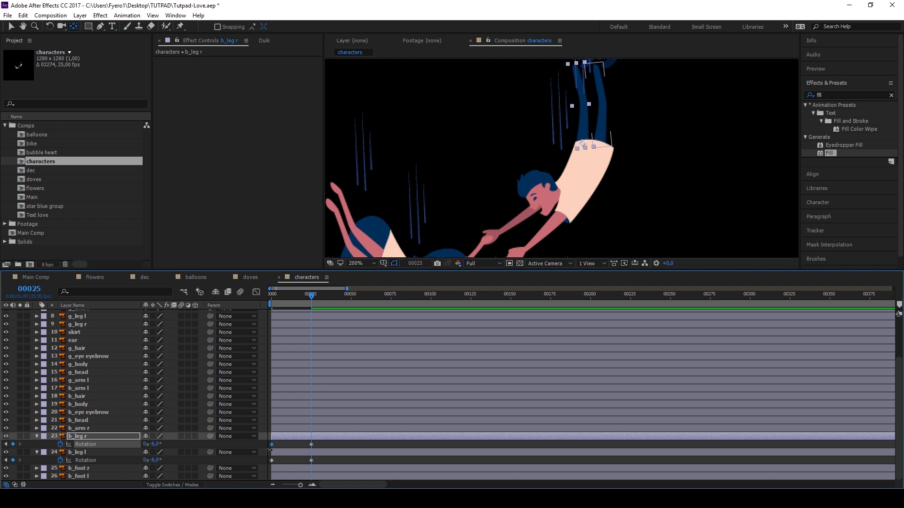
{"action": "key", "text": "ctrl+c"}
{"action": "key", "text": "ctrl+v"}
{"action": "right_click", "coordinate": [272, 460]}
{"action": "mouse_move", "coordinate": [329, 455]}
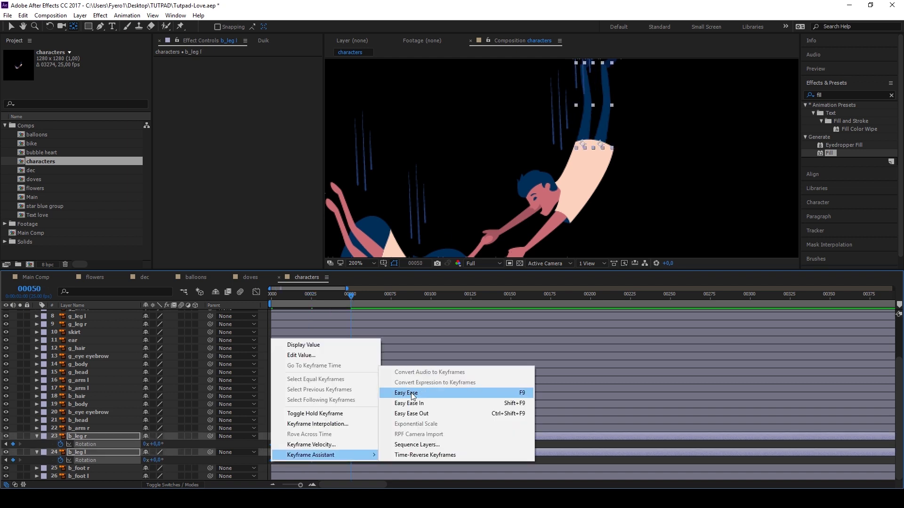
{"action": "left_click", "coordinate": [412, 396]}
Step: Add loopOut() expressions to b_leg r and b_leg l Rotation and scrub to check the swing
{"action": "left_click", "coordinate": [60, 444], "text": "alt"}
{"action": "type", "text": "loopOut()"}
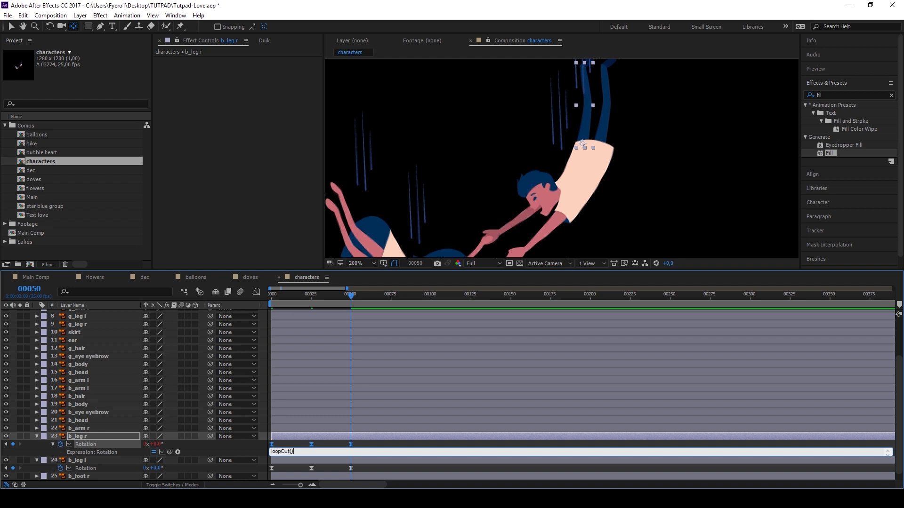
{"action": "key", "text": "ctrl+c"}
{"action": "left_click", "coordinate": [60, 468], "text": "alt"}
{"action": "key", "text": "ctrl+v"}
{"action": "key", "text": "KP_Enter"}
{"action": "mouse_move", "coordinate": [350, 301]}
{"action": "left_mouse_down"}
{"action": "mouse_move", "coordinate": [318, 304]}
{"action": "mouse_move", "coordinate": [351, 304]}
{"action": "left_mouse_up"}
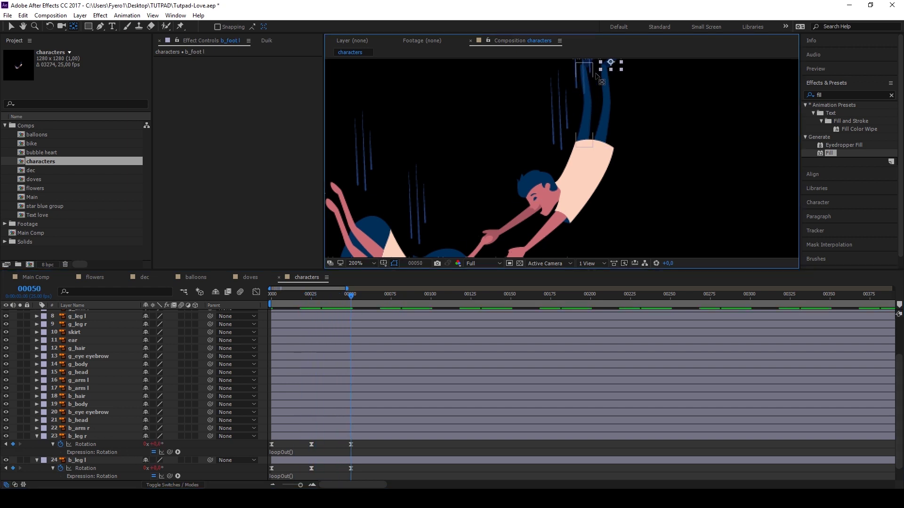
{"action": "key", "text": "v"}
{"action": "left_click", "coordinate": [567, 100]}
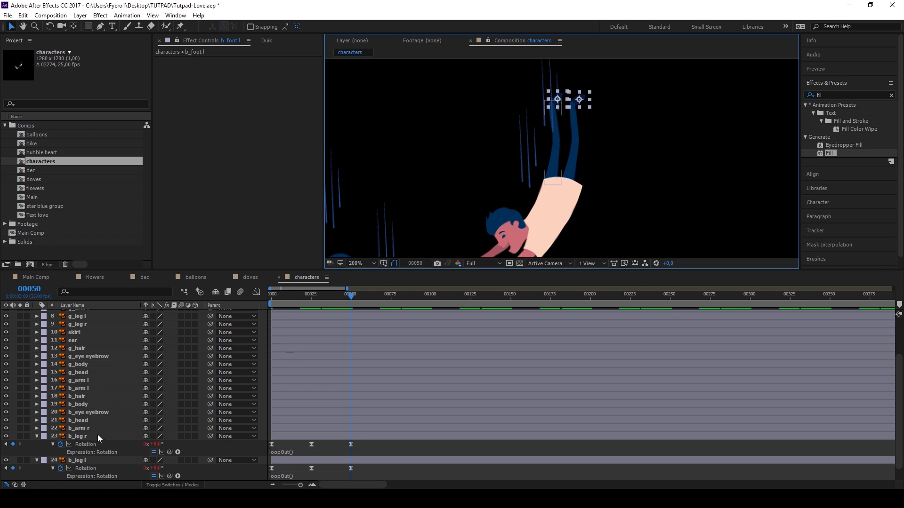
Step: Parent the boy's feet to their legs, b_head to b_body and b_hair to b_head
{"action": "scroll", "coordinate": [98, 434], "scroll_direction": "down", "scroll_amount": 1}
{"action": "key", "text": "F2"}
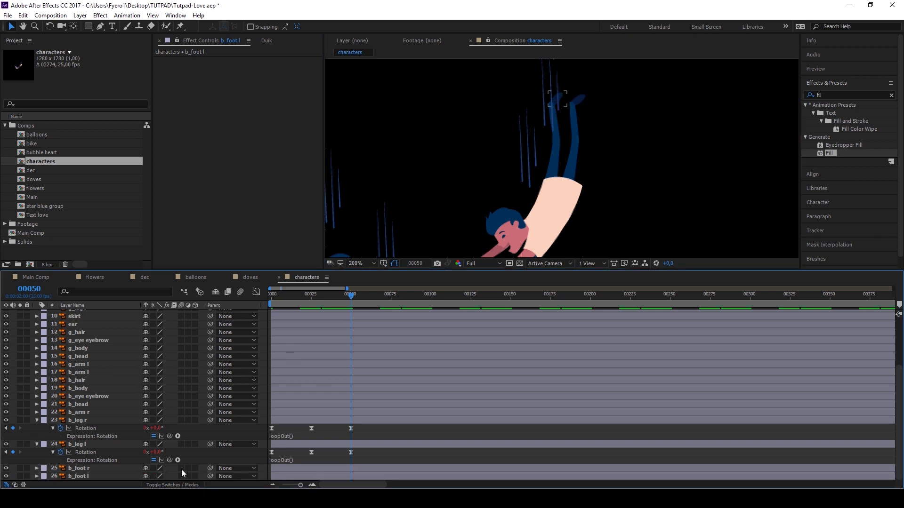
{"action": "left_click_drag", "start_coordinate": [102, 428], "coordinate": [97, 421]}
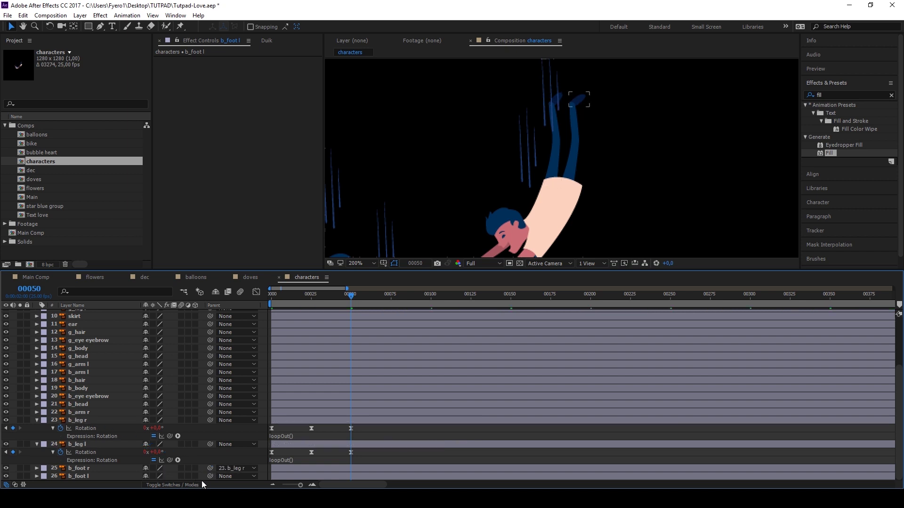
{"action": "mouse_move", "coordinate": [209, 476]}
{"action": "left_mouse_down"}
{"action": "mouse_move", "coordinate": [100, 433]}
{"action": "mouse_move", "coordinate": [98, 445]}
{"action": "left_mouse_up"}
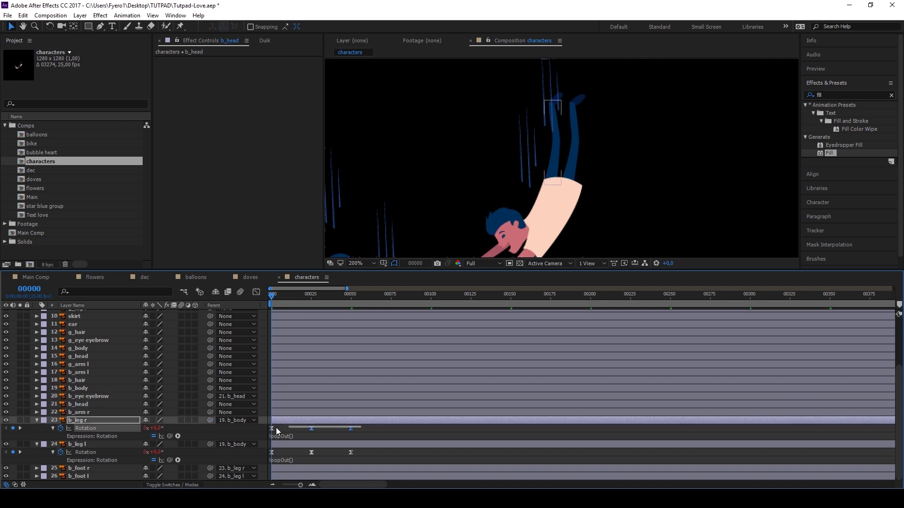
{"action": "left_click_drag", "start_coordinate": [210, 404], "coordinate": [77, 388]}
{"action": "left_click_drag", "start_coordinate": [210, 380], "coordinate": [77, 403]}
Step: Review the head and arm Rotation keyframes, zooming to 200% on the joined hands
{"action": "key", "text": "slash"}
{"action": "left_click", "coordinate": [271, 299]}
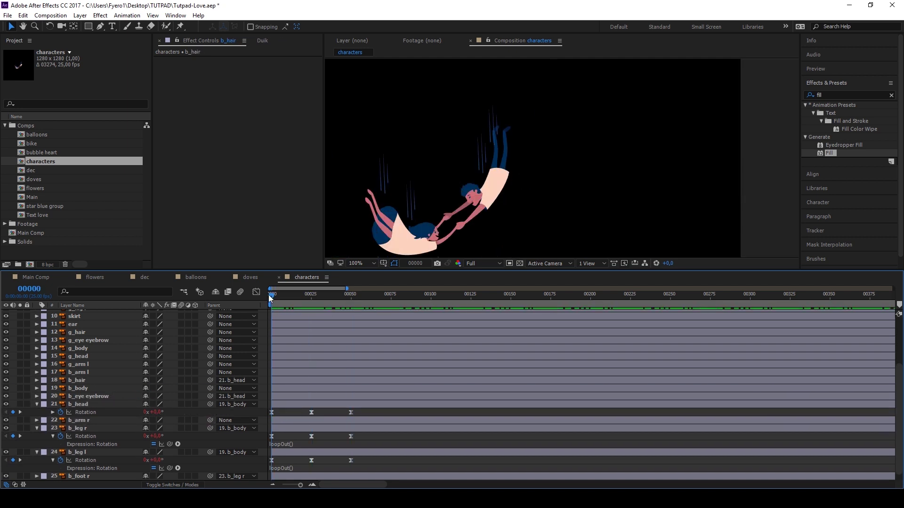
{"action": "left_click", "coordinate": [84, 372]}
{"action": "key", "text": "r"}
{"action": "key", "text": "period"}
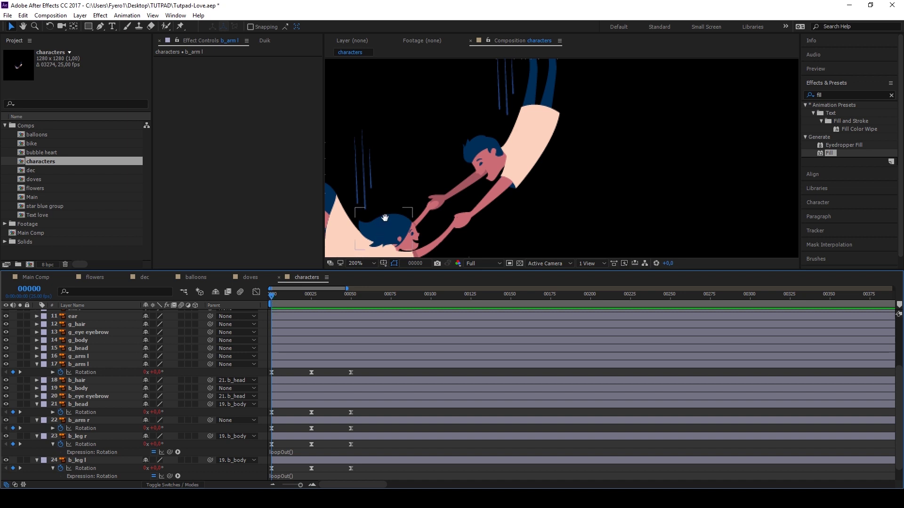
{"action": "left_click_drag", "start_coordinate": [384, 217], "coordinate": [482, 170]}
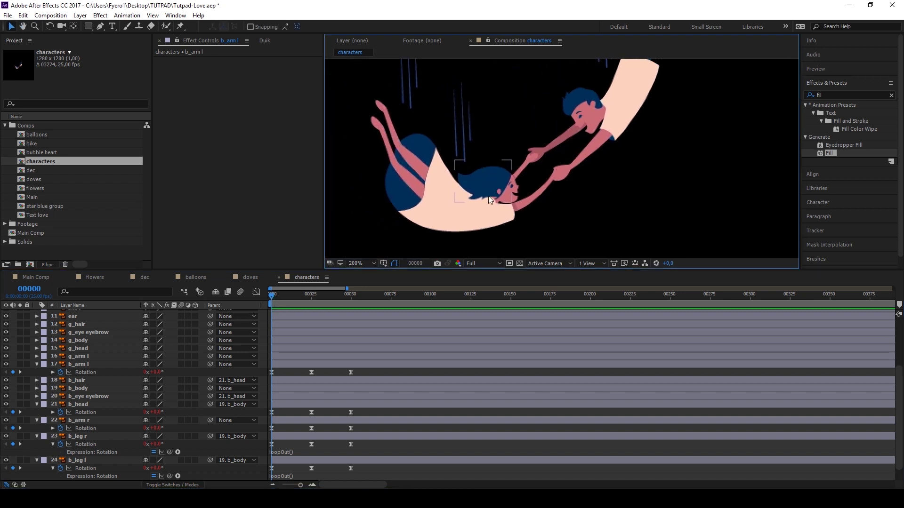
Step: Move the girl's g_leg l anchor point down to the hip
{"action": "left_click", "coordinate": [398, 177]}
{"action": "key", "text": "y"}
{"action": "left_click_drag", "start_coordinate": [403, 141], "coordinate": [428, 172]}
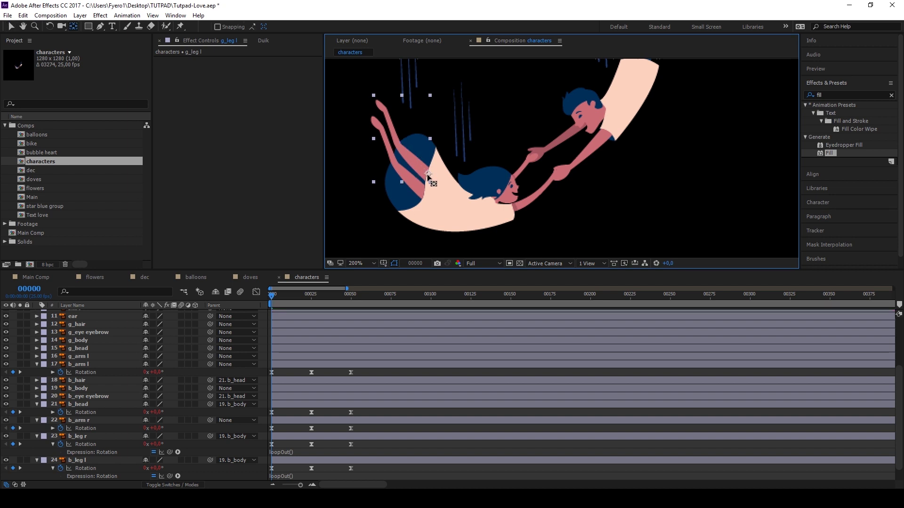
{"action": "scroll", "coordinate": [536, 201], "scroll_direction": "up", "scroll_amount": 2}
Step: Reveal the animated rotations of g_hair, g_arm r, g_arm l, g_head and both girl's legs while previewing
{"action": "left_click", "coordinate": [76, 324]}
{"action": "scroll", "coordinate": [89, 347], "scroll_direction": "up", "scroll_amount": 3}
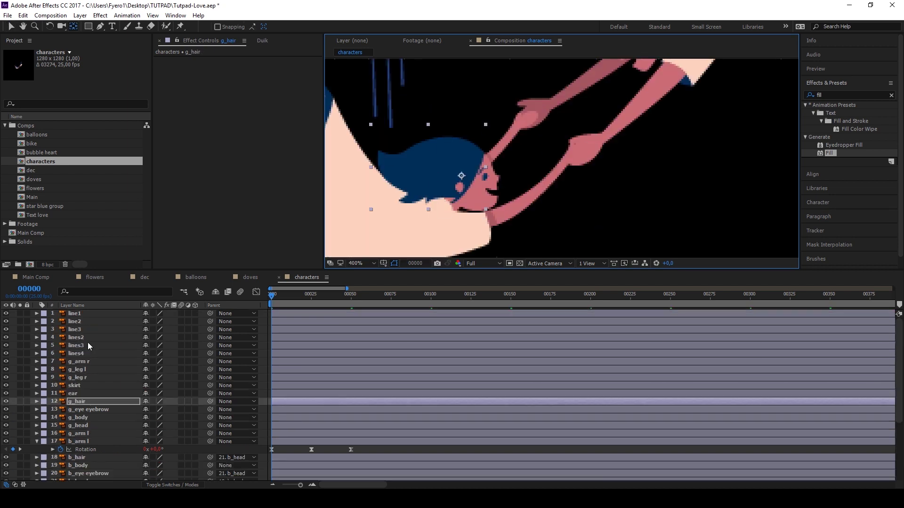
{"action": "key", "text": "space"}
{"action": "left_click", "coordinate": [102, 362]}
{"action": "key", "text": "u"}
{"action": "left_click", "coordinate": [89, 442]}
{"action": "key", "text": "u"}
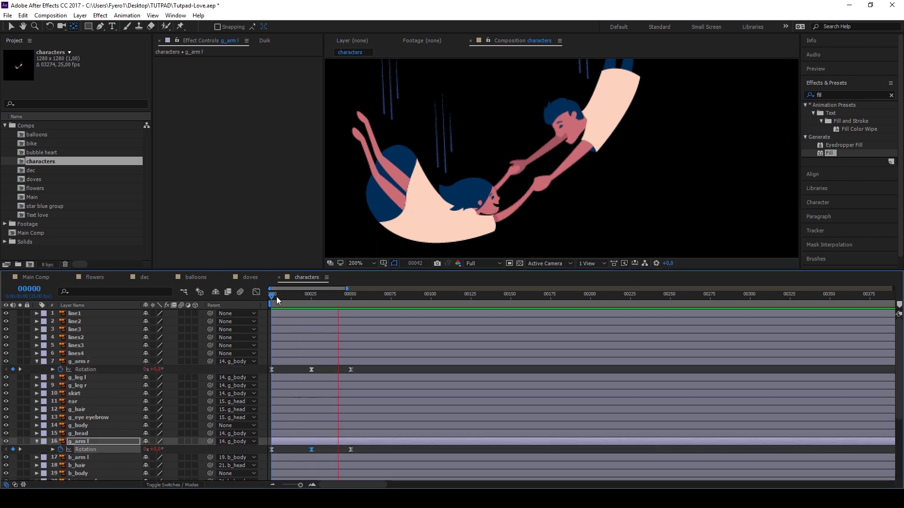
{"action": "left_click", "coordinate": [77, 434]}
{"action": "key", "text": "u"}
{"action": "left_click", "coordinate": [77, 378]}
{"action": "left_click", "coordinate": [77, 393], "text": "shift"}
{"action": "key", "text": "u"}
Step: Reset the view to 100% at the first frame, collapse all layers and select g_hair
{"action": "key", "text": "comma"}
{"action": "key", "text": "Home"}
{"action": "key", "text": "ctrl+a"}
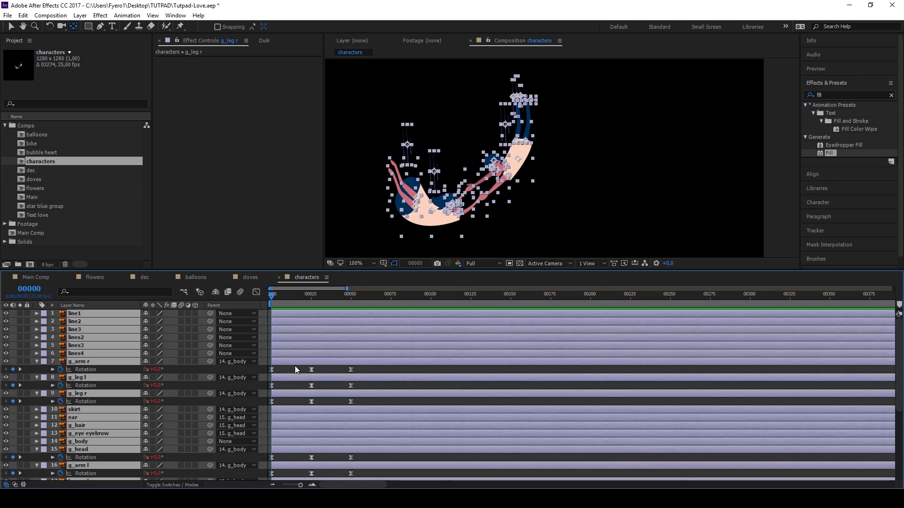
{"action": "key", "text": "u"}
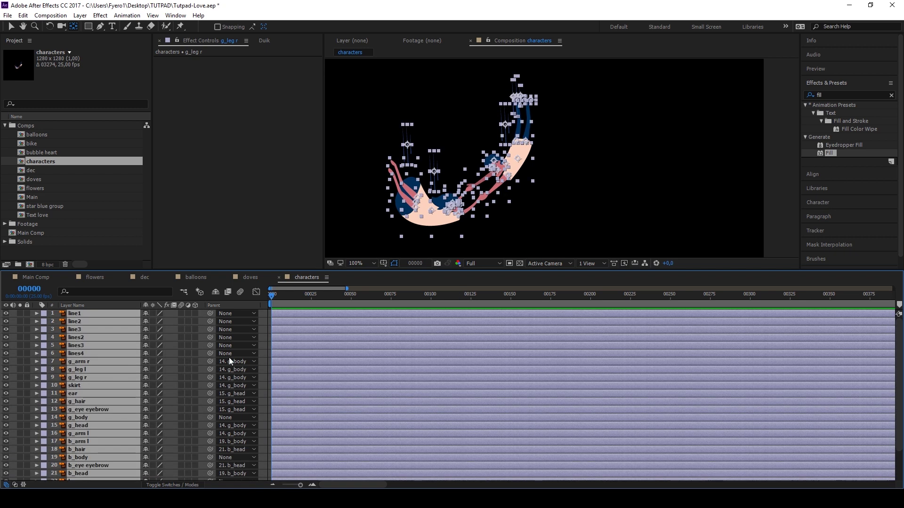
{"action": "key", "text": "ctrl+shift+a"}
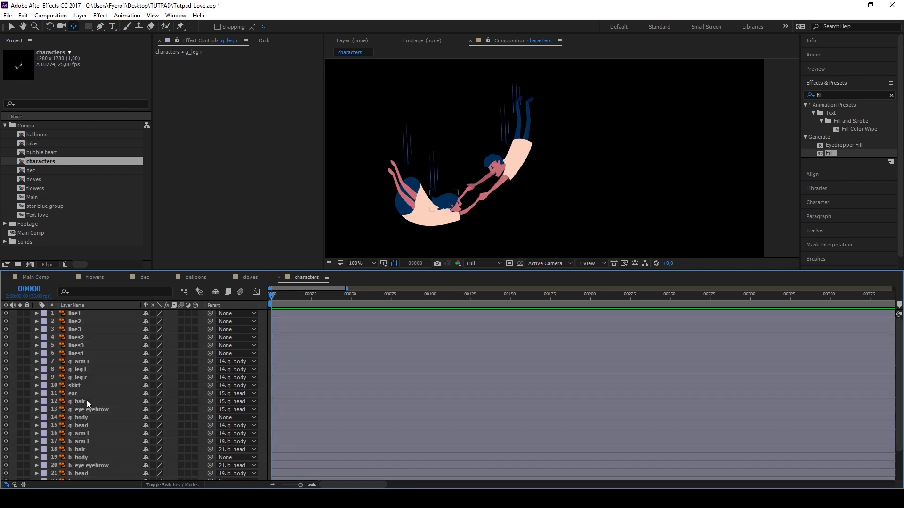
{"action": "left_click", "coordinate": [86, 401]}
Step: Place a puppet pin on g_hair and add two Starch pins to stiffen the hair mesh
{"action": "scroll", "coordinate": [446, 205], "scroll_direction": "up", "scroll_amount": 4}
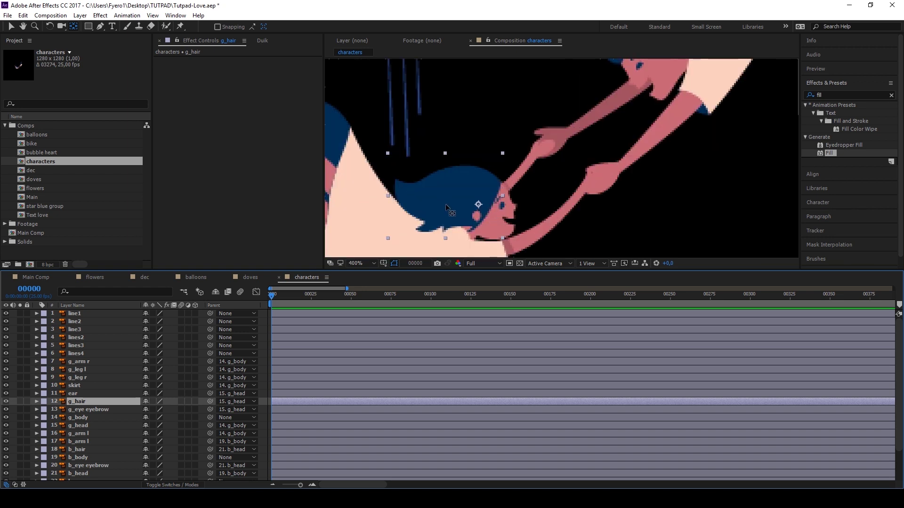
{"action": "left_click", "coordinate": [179, 27]}
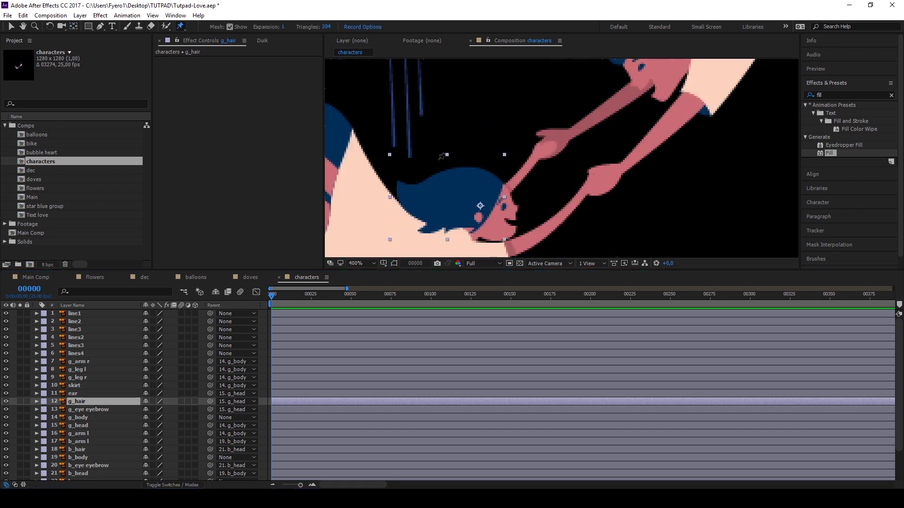
{"action": "left_click", "coordinate": [498, 182]}
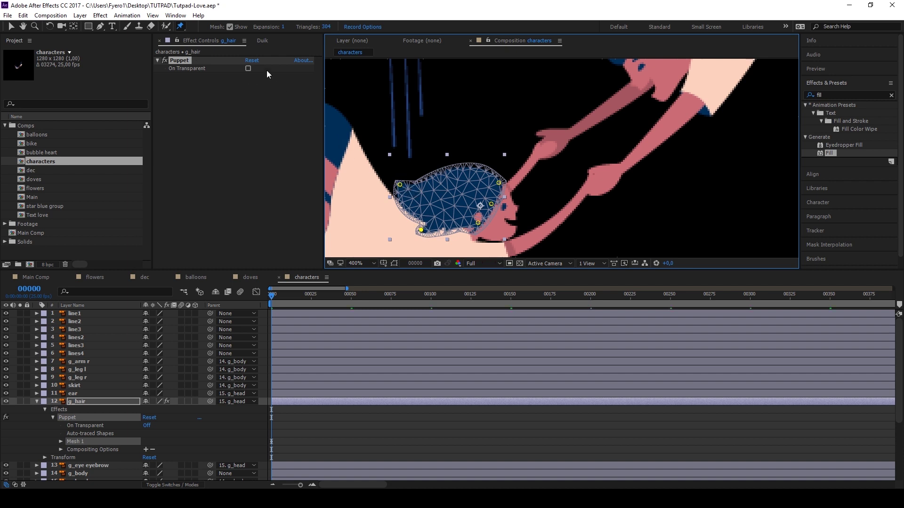
{"action": "left_click", "coordinate": [184, 28]}
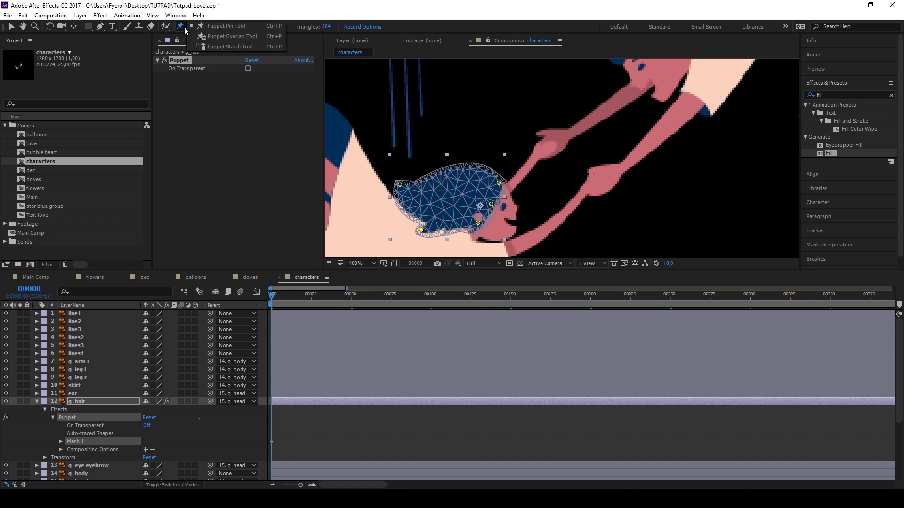
{"action": "left_click", "coordinate": [234, 47]}
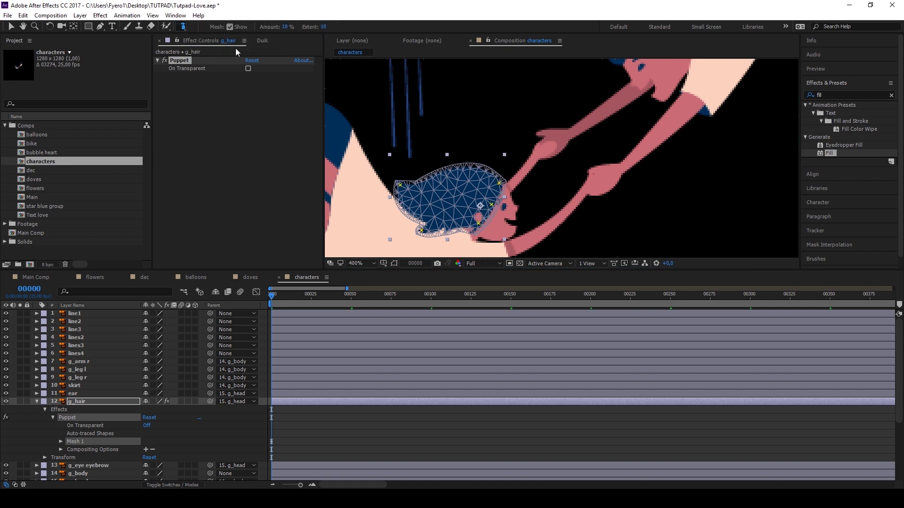
{"action": "left_click", "coordinate": [480, 222]}
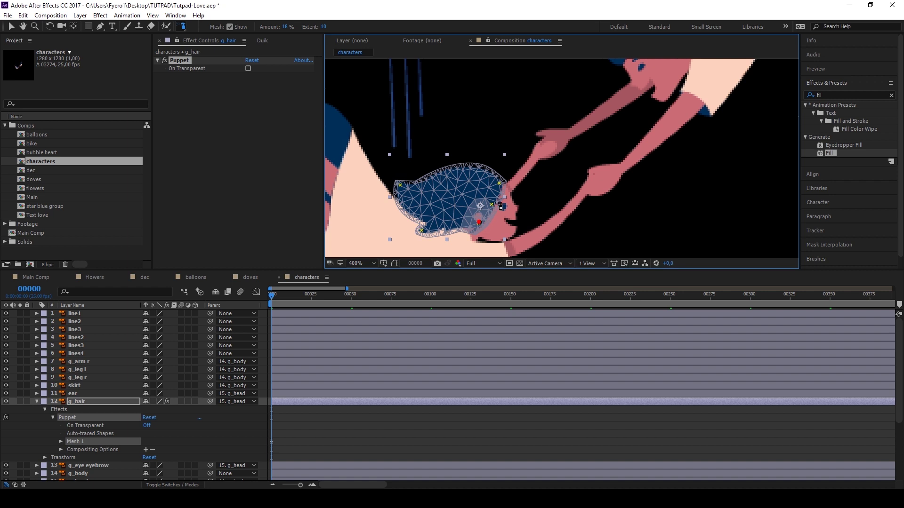
{"action": "left_click", "coordinate": [493, 199]}
{"action": "key", "text": "v"}
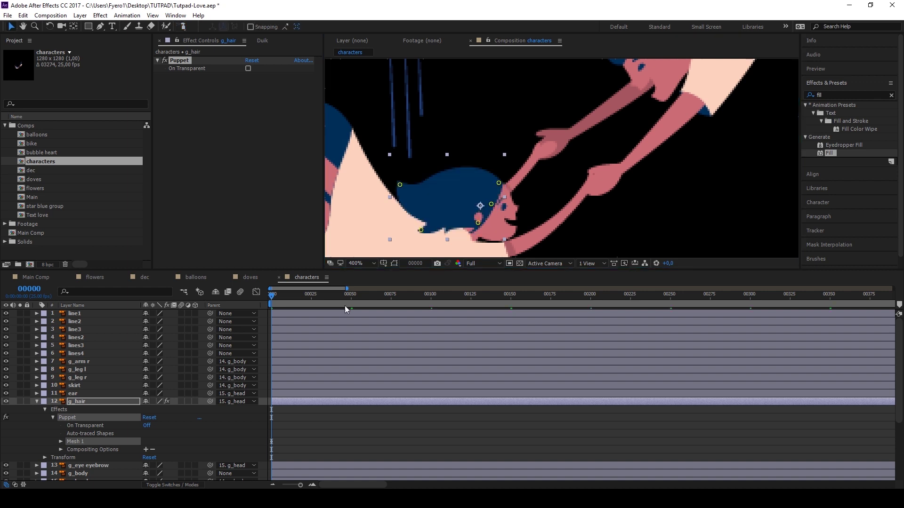
Step: Keyframe the hair pin positions at frames 0, 25 and 50, moving a pin at frame 25
{"action": "key", "text": "u"}
{"action": "scroll", "coordinate": [307, 445], "scroll_direction": "down", "scroll_amount": 5}
{"action": "left_click", "coordinate": [289, 391]}
{"action": "key", "text": "k"}
{"action": "scroll", "coordinate": [284, 386], "scroll_direction": "up", "scroll_amount": 3}
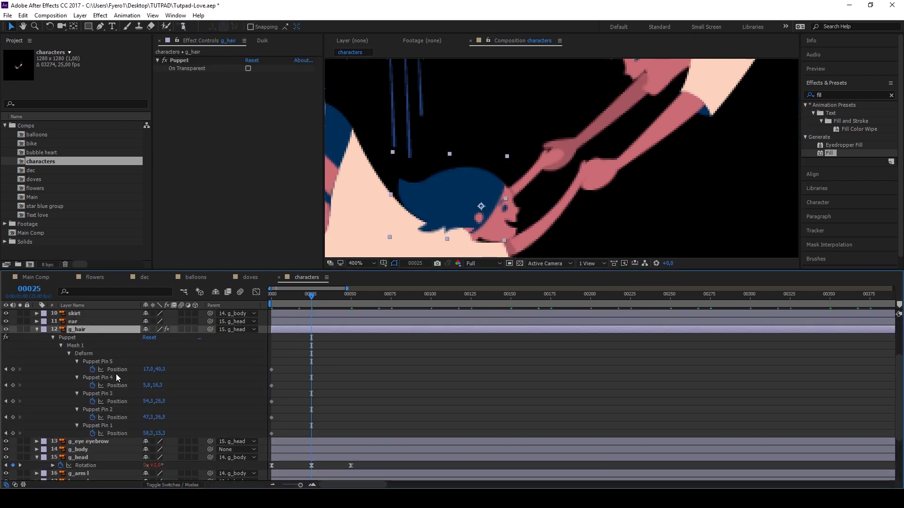
{"action": "left_click", "coordinate": [116, 374]}
{"action": "left_click_drag", "start_coordinate": [406, 184], "coordinate": [405, 170]}
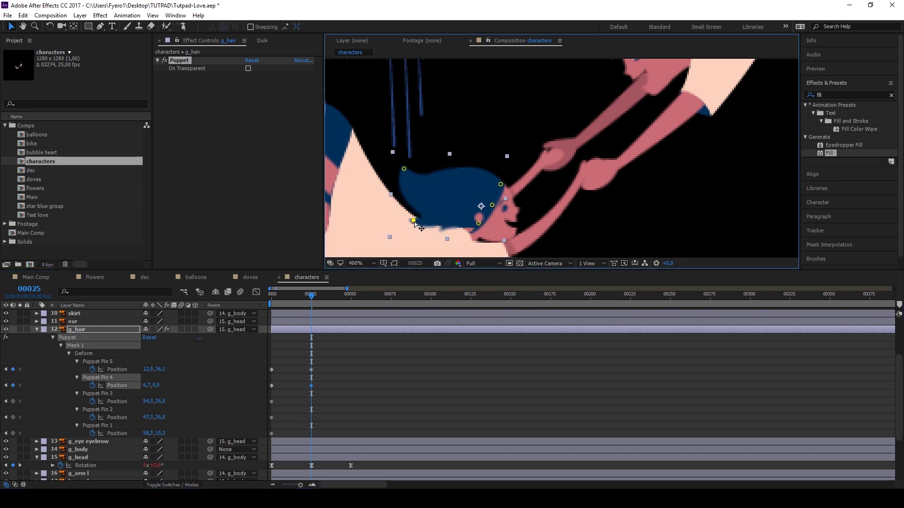
{"action": "left_click_drag", "start_coordinate": [324, 295], "coordinate": [350, 295]}
{"action": "key", "text": "ctrl+v"}
Step: Easy Ease the pin keyframes and add loopOut() expressions to Puppet Pin 5 and Pin 4
{"action": "right_click", "coordinate": [272, 385]}
{"action": "mouse_move", "coordinate": [293, 384]}
{"action": "left_click", "coordinate": [424, 403]}
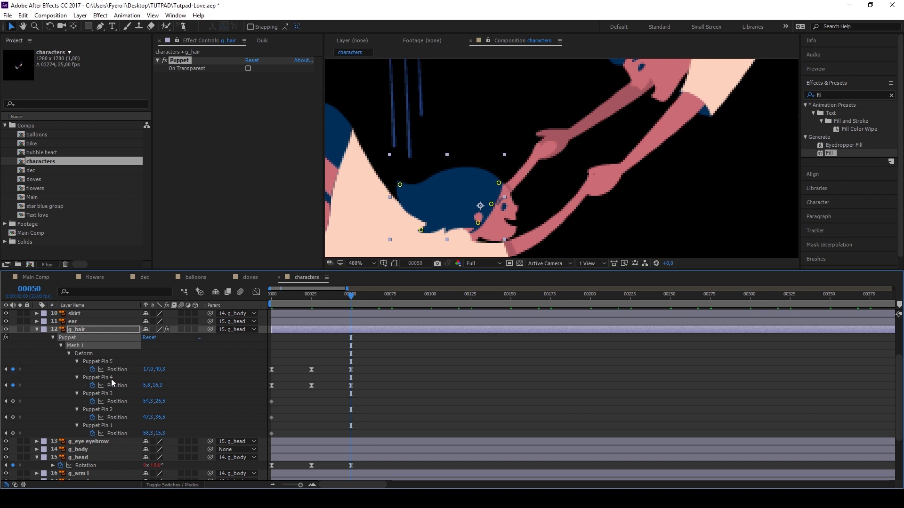
{"action": "left_click", "coordinate": [92, 370], "text": "alt"}
{"action": "type", "text": "loopO"}
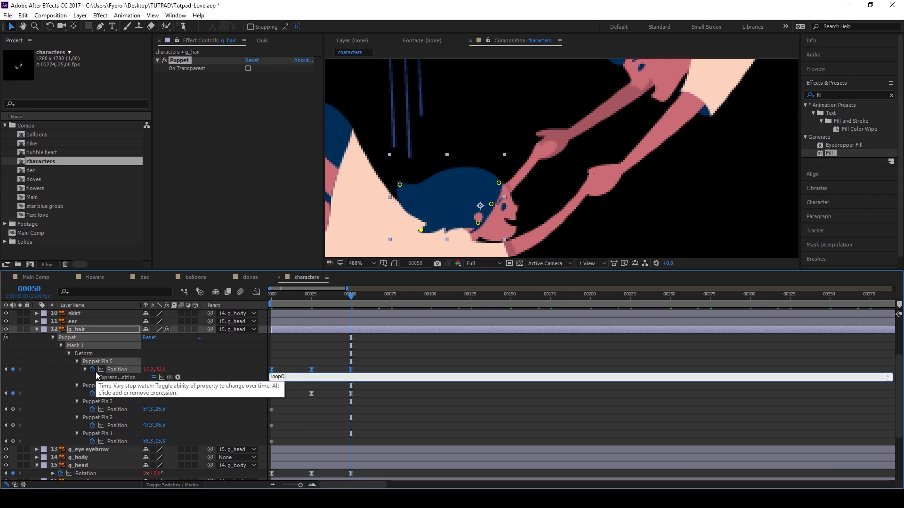
{"action": "type", "text": "ut()"}
{"action": "left_click", "coordinate": [92, 393], "text": "alt"}
{"action": "type", "text": "loopOut()"}
{"action": "left_click", "coordinate": [311, 296]}
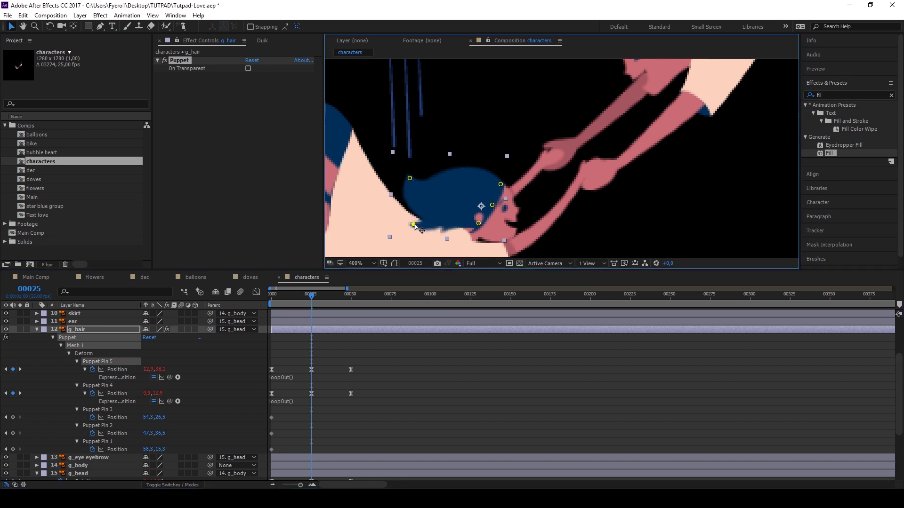
Step: Preview the hair sway and shift the pin keyframes earlier so it leads the head
{"action": "key", "text": "space"}
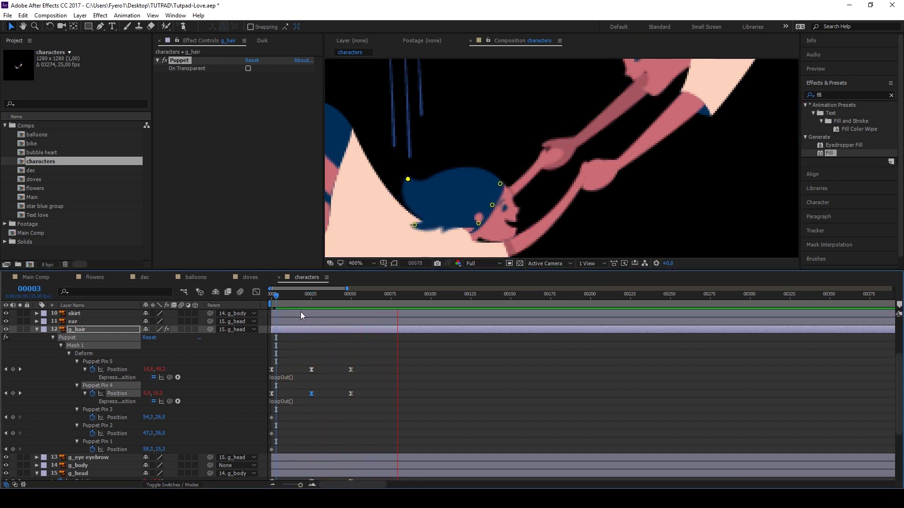
{"action": "key", "text": "space"}
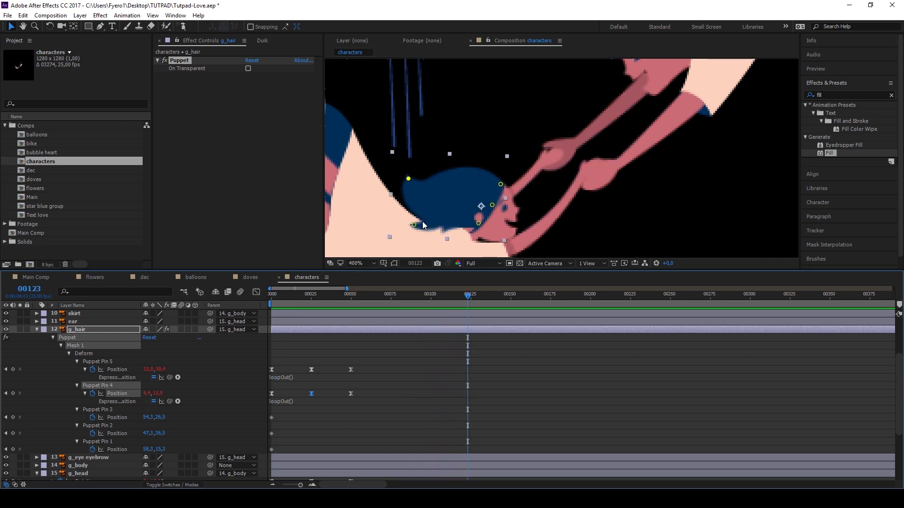
{"action": "scroll", "coordinate": [469, 202], "scroll_direction": "down", "scroll_amount": 4}
{"action": "left_click_drag", "start_coordinate": [301, 296], "coordinate": [265, 299]}
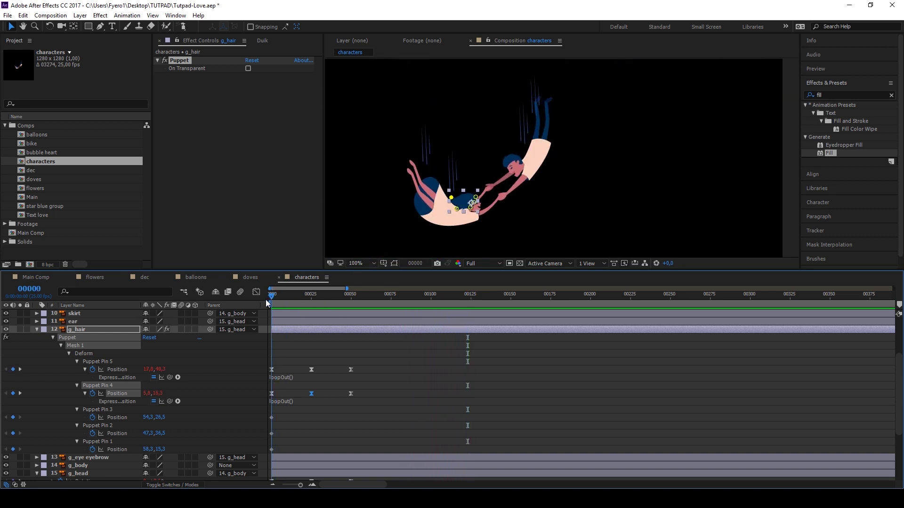
{"action": "left_click", "coordinate": [302, 338]}
{"action": "key", "text": "space"}
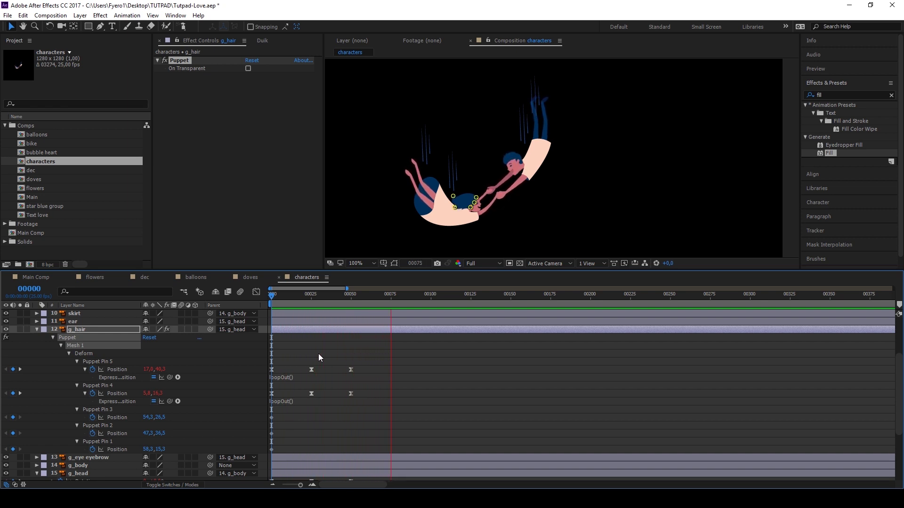
{"action": "left_click", "coordinate": [312, 295]}
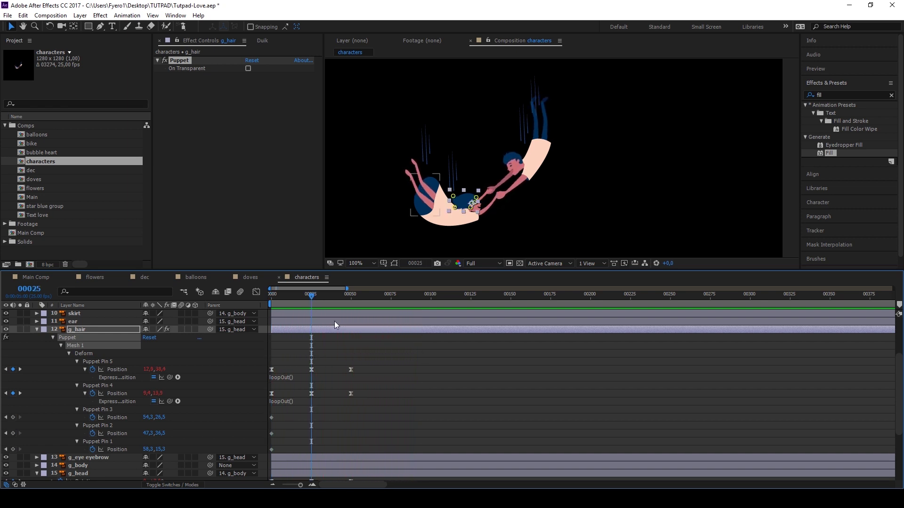
{"action": "left_click_drag", "start_coordinate": [366, 363], "coordinate": [265, 394]}
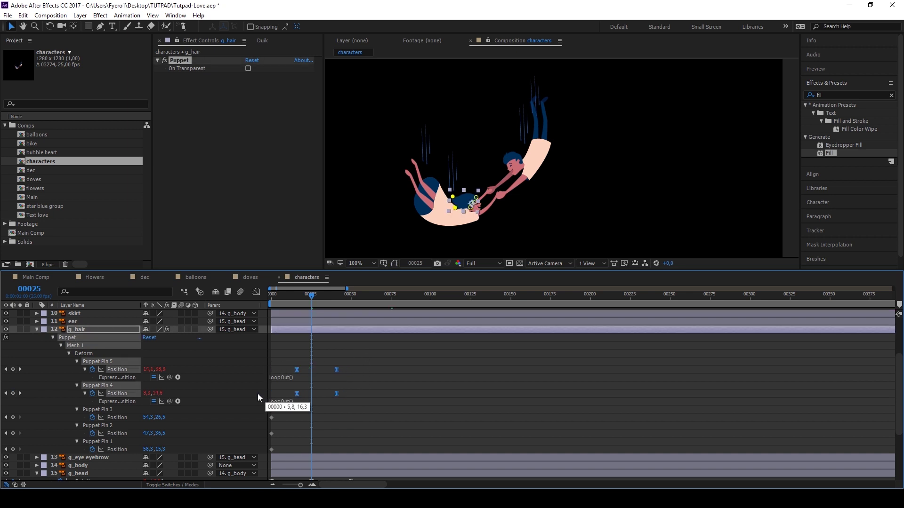
Step: Reveal all animated properties and preview the full character motion
{"action": "key", "text": "ctrl+a"}
{"action": "key", "text": "u"}
{"action": "left_click", "coordinate": [306, 413]}
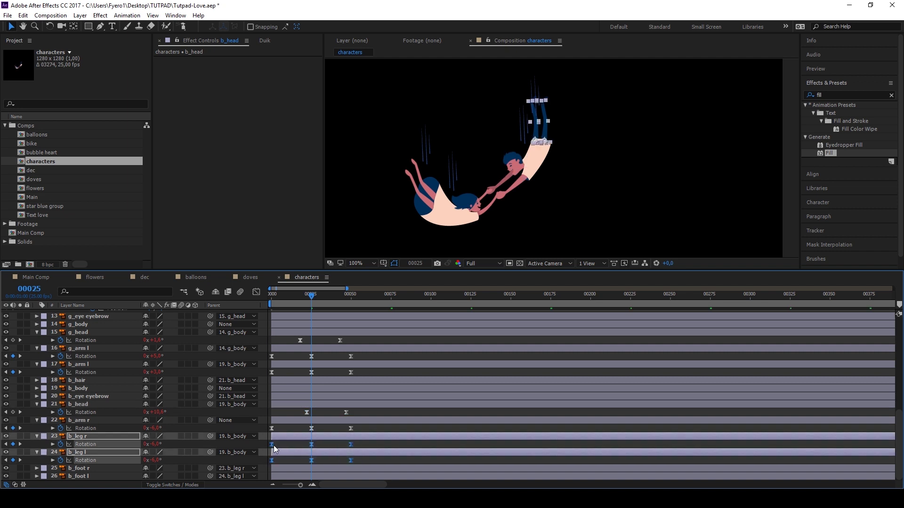
{"action": "scroll", "coordinate": [271, 459], "scroll_direction": "up", "scroll_amount": 5}
{"action": "key", "text": "space"}
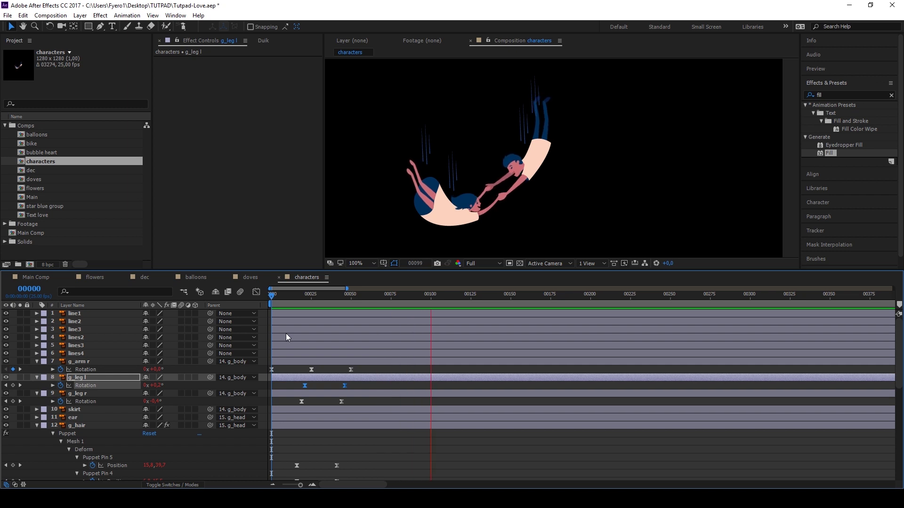
{"action": "key", "text": "space"}
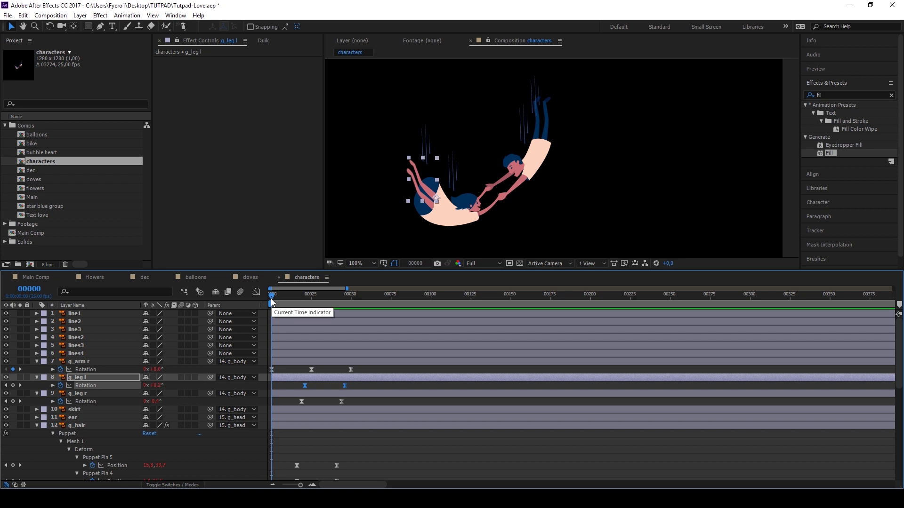
Step: Create a new null object, Null 3, and nudge it into place in the composition
{"action": "left_click", "coordinate": [80, 15]}
{"action": "mouse_move", "coordinate": [92, 30]}
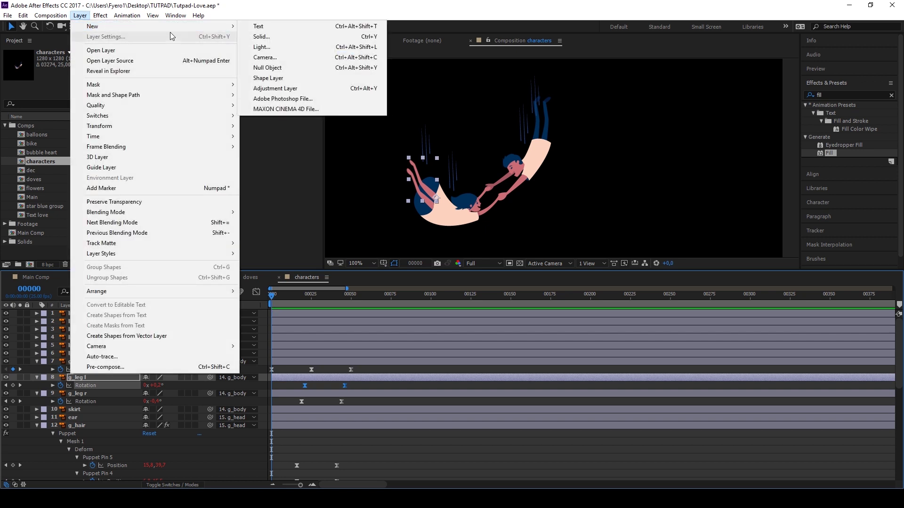
{"action": "left_click", "coordinate": [264, 68]}
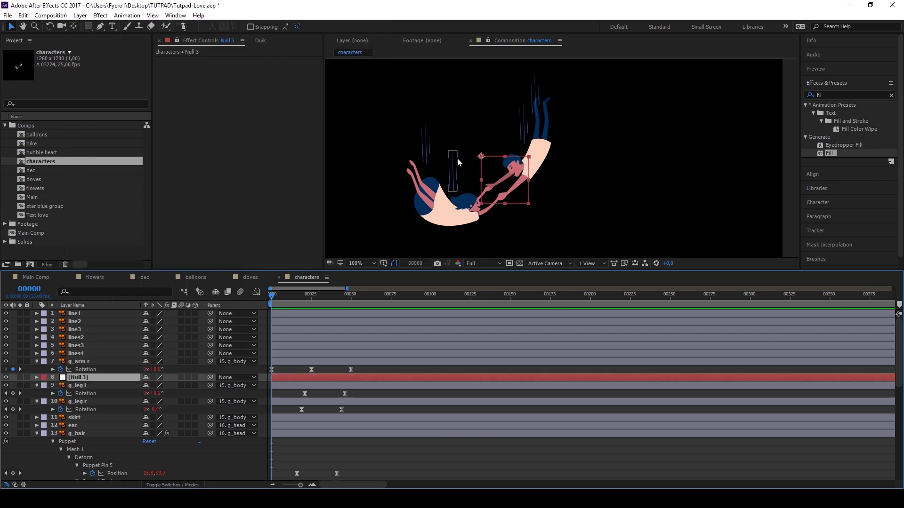
{"action": "left_click_drag", "start_coordinate": [483, 158], "coordinate": [482, 171]}
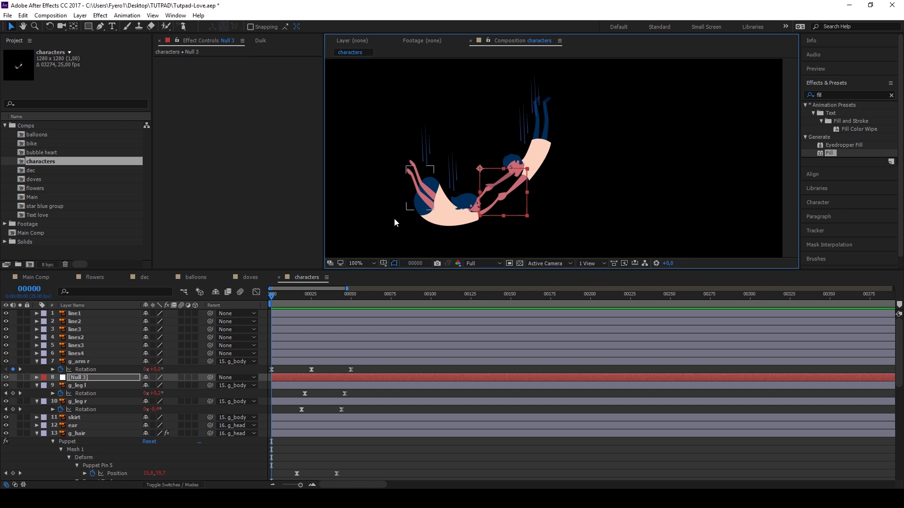
Step: Move Null 3 to the top of the layer stack and parent g_body and b_body to it
{"action": "left_click_drag", "start_coordinate": [91, 380], "coordinate": [105, 313]}
{"action": "scroll", "coordinate": [105, 312], "scroll_direction": "down", "scroll_amount": 5}
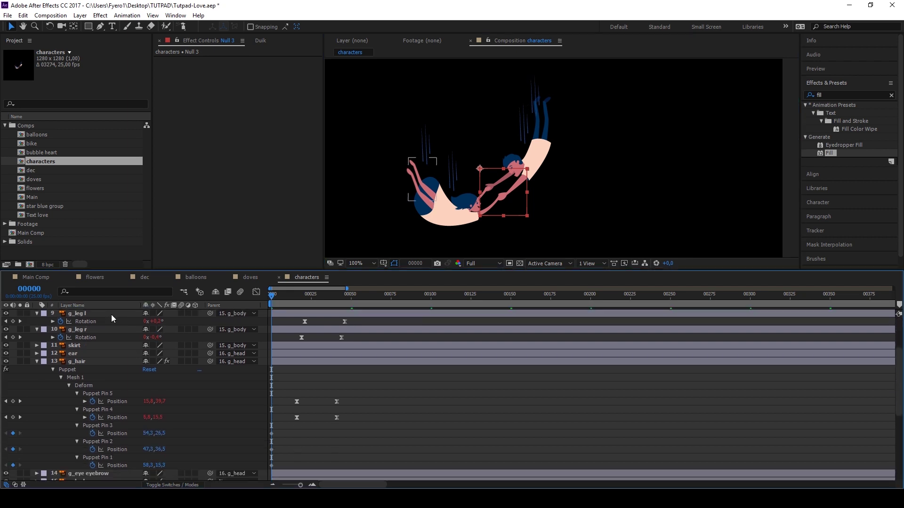
{"action": "left_click", "coordinate": [89, 457]}
{"action": "scroll", "coordinate": [93, 408], "scroll_direction": "down", "scroll_amount": 2}
{"action": "scroll", "coordinate": [94, 409], "scroll_direction": "down", "scroll_amount": 2}
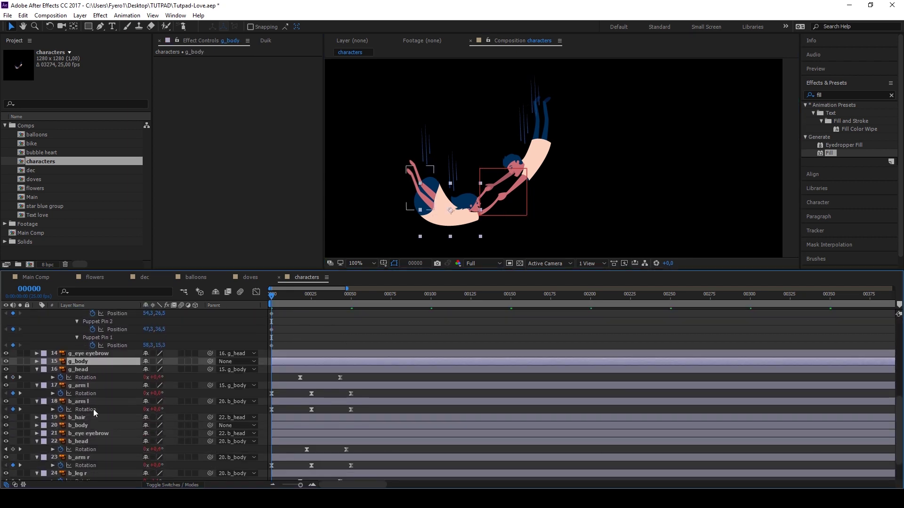
{"action": "left_click", "coordinate": [86, 422], "text": "ctrl"}
{"action": "left_click", "coordinate": [237, 363]}
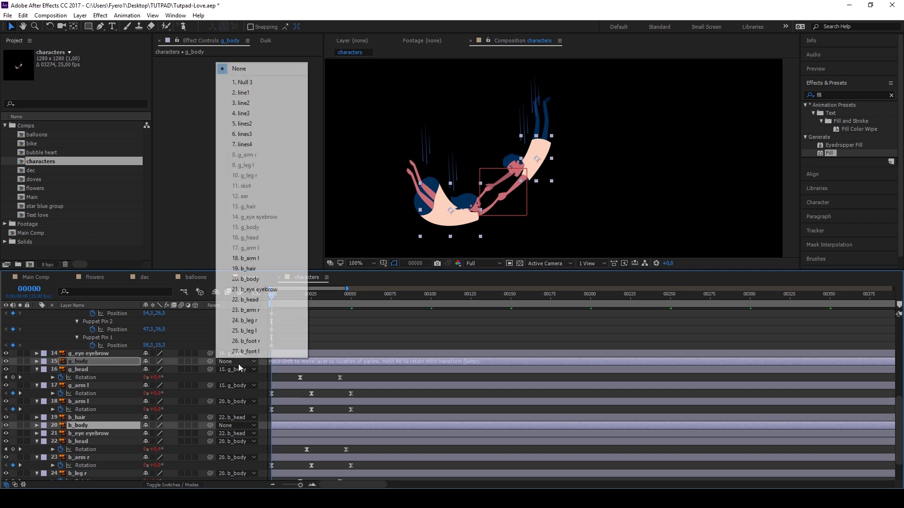
{"action": "left_click", "coordinate": [243, 83]}
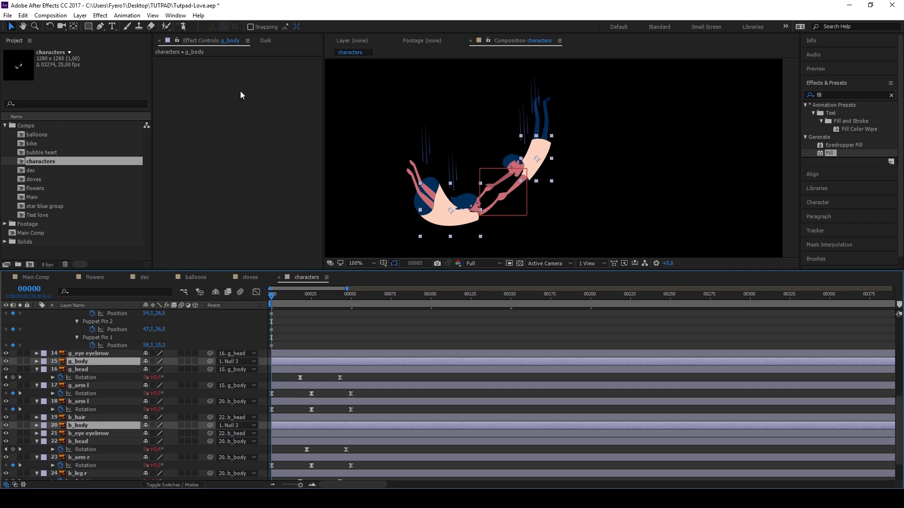
{"action": "scroll", "coordinate": [141, 334], "scroll_direction": "up", "scroll_amount": 5}
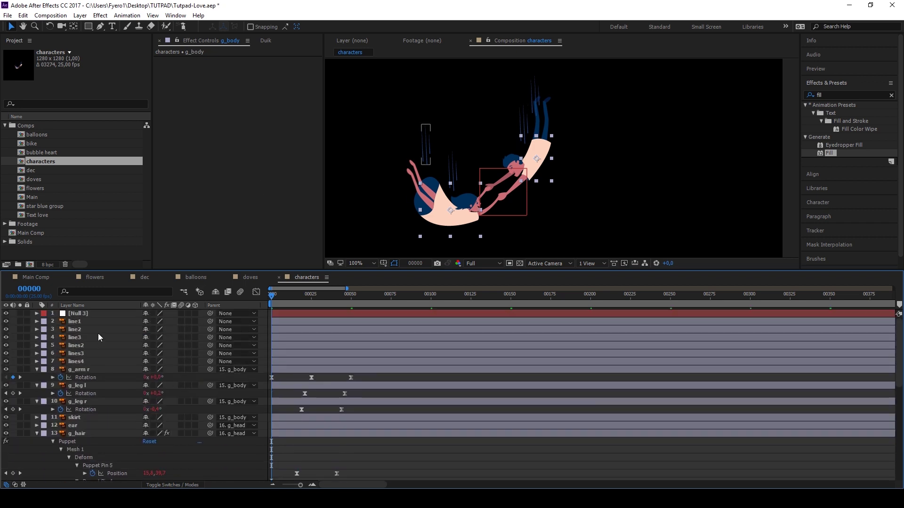
Step: Keyframe Null 3's Rotation at 0° on frame 0, about 21° on frame 25, and 0° on frame 50
{"action": "left_click", "coordinate": [96, 315]}
{"action": "key", "text": "r"}
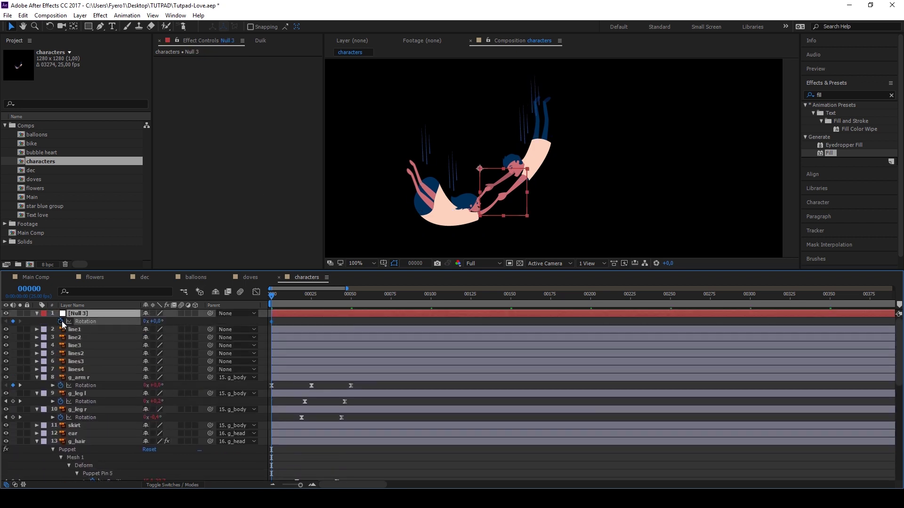
{"action": "left_click", "coordinate": [300, 298]}
{"action": "left_click_drag", "start_coordinate": [301, 298], "coordinate": [312, 299]}
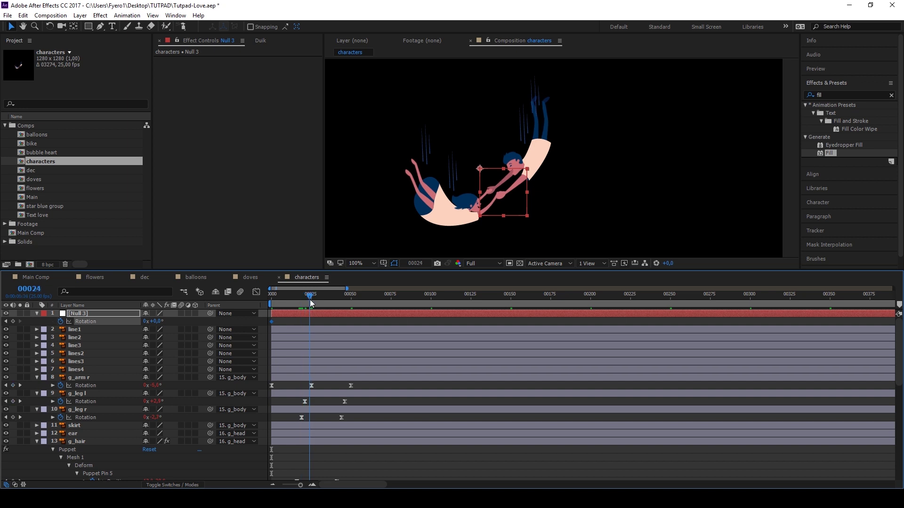
{"action": "left_click_drag", "start_coordinate": [161, 321], "coordinate": [171, 322]}
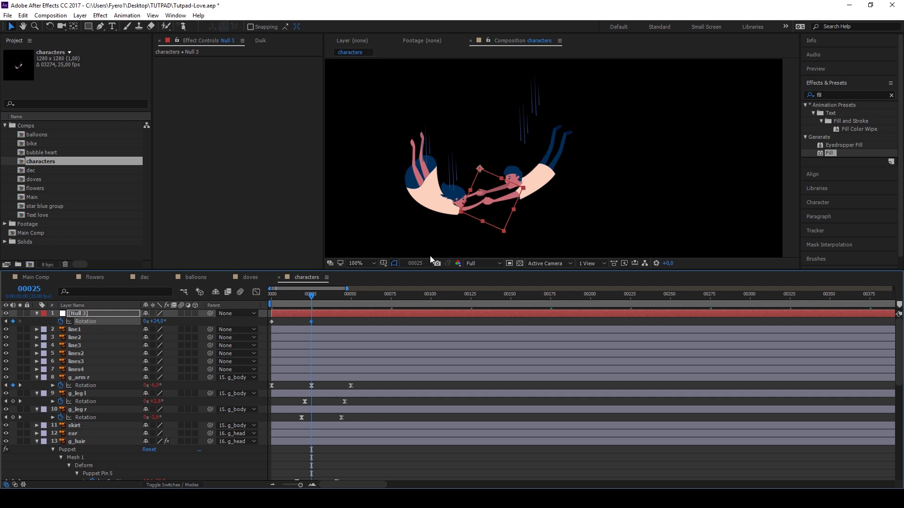
{"action": "left_click_drag", "start_coordinate": [323, 300], "coordinate": [352, 301]}
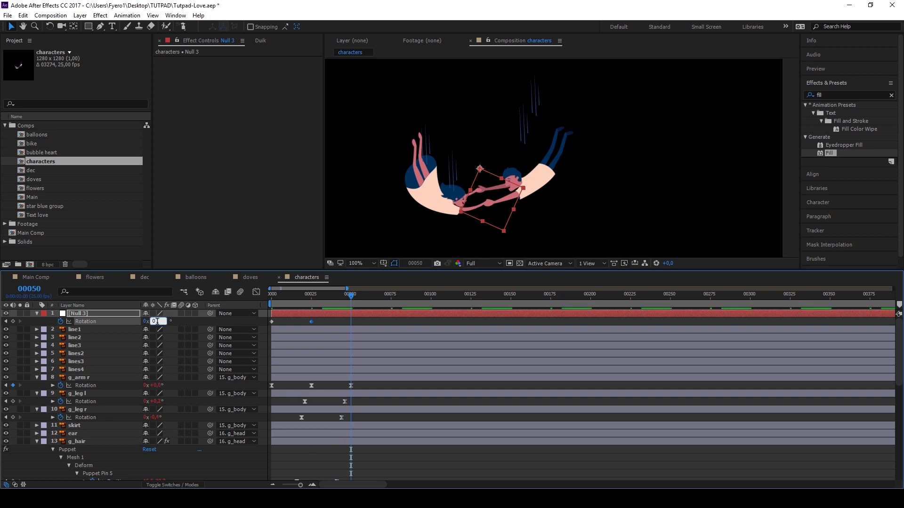
{"action": "key", "text": "Return"}
Step: Apply Easy Ease to all of Null 3's rotation keyframes
{"action": "left_click_drag", "start_coordinate": [360, 320], "coordinate": [264, 328]}
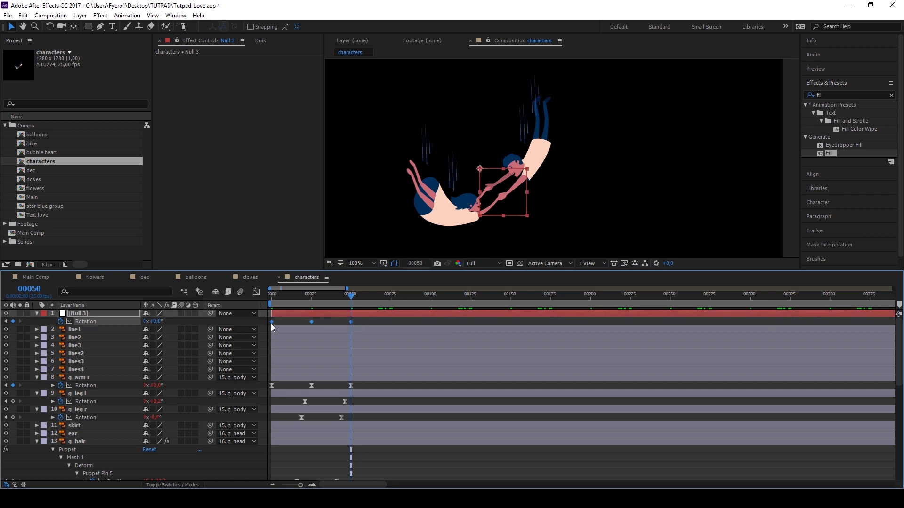
{"action": "right_click", "coordinate": [272, 327]}
{"action": "mouse_move", "coordinate": [324, 442]}
{"action": "left_click", "coordinate": [423, 379]}
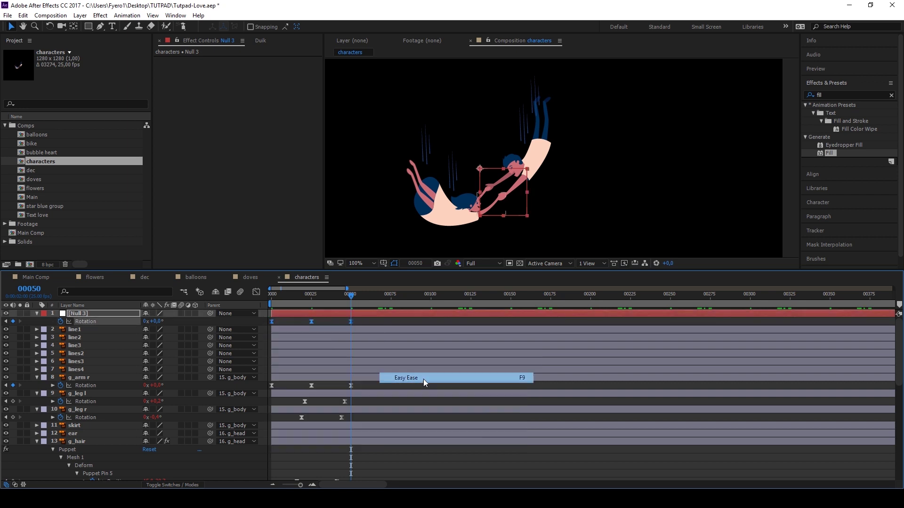
Step: Add a loopOut() expression to Null 3's Rotation and preview the rocking loop
{"action": "left_click", "coordinate": [61, 322], "text": "alt"}
{"action": "type", "text": "loopOut("}
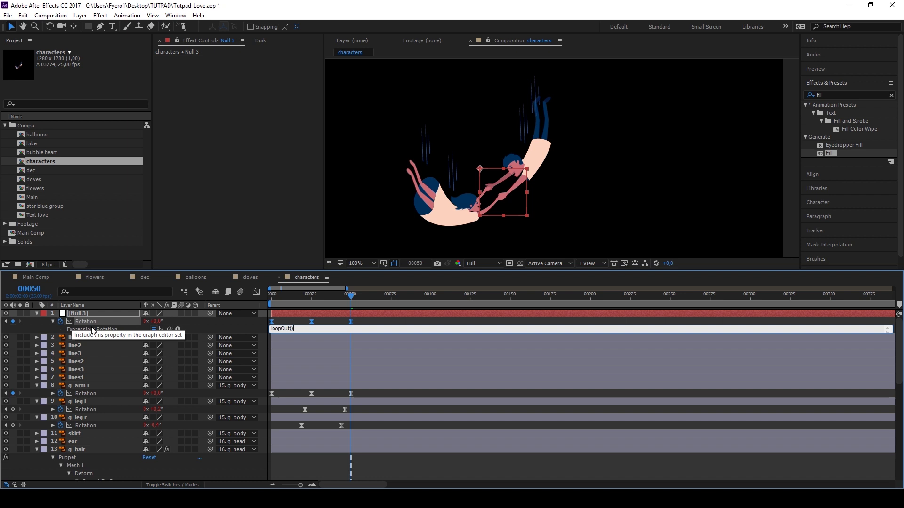
{"action": "left_click", "coordinate": [307, 295]}
{"action": "key", "text": "space"}
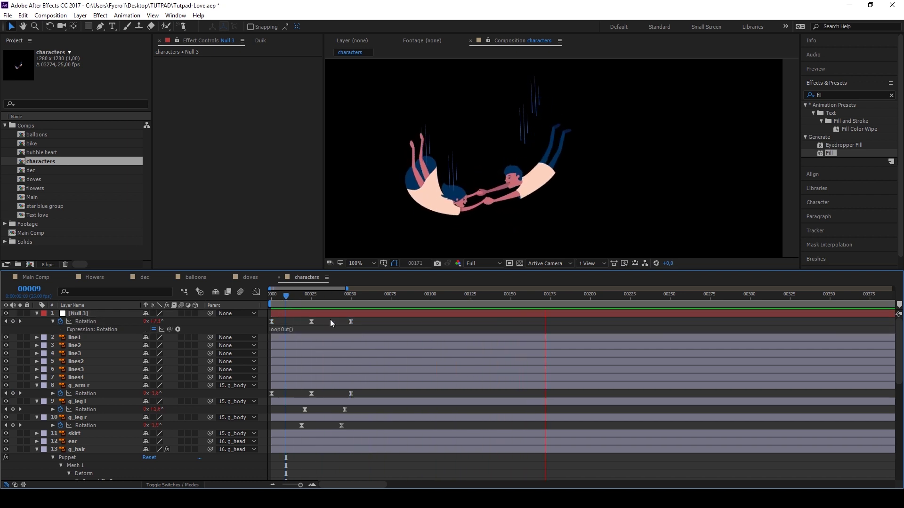
{"action": "left_click", "coordinate": [267, 295]}
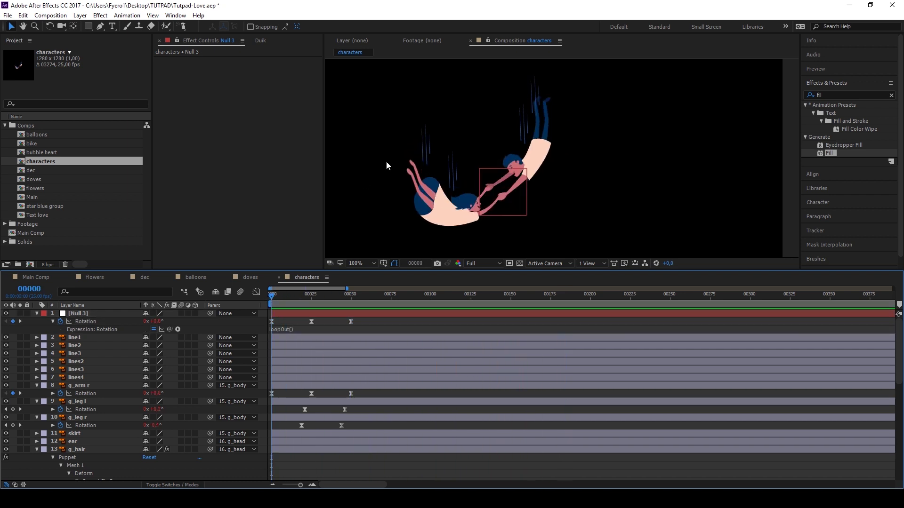
Step: Move line1's anchor point to its top end with the Pan Behind tool
{"action": "left_click", "coordinate": [530, 95]}
{"action": "scroll", "coordinate": [530, 95], "scroll_direction": "up", "scroll_amount": 4}
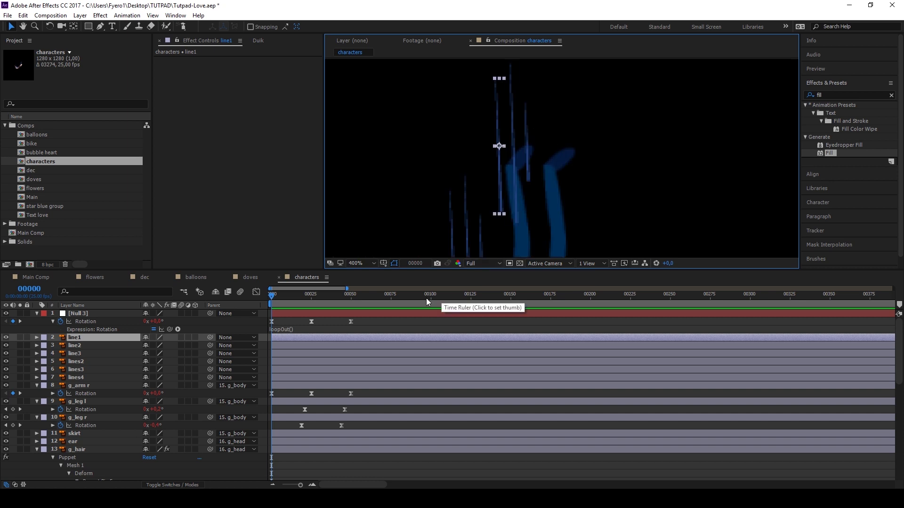
{"action": "key", "text": "y"}
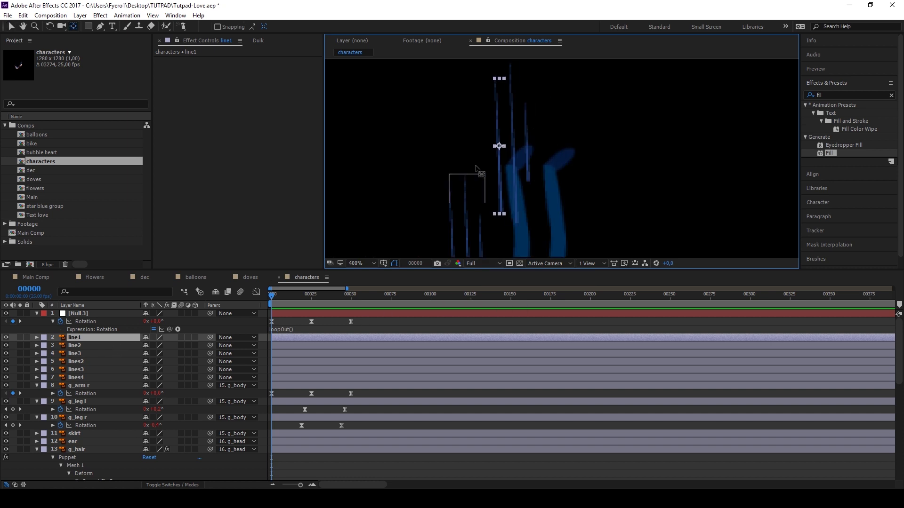
{"action": "left_click_drag", "start_coordinate": [499, 146], "coordinate": [496, 80]}
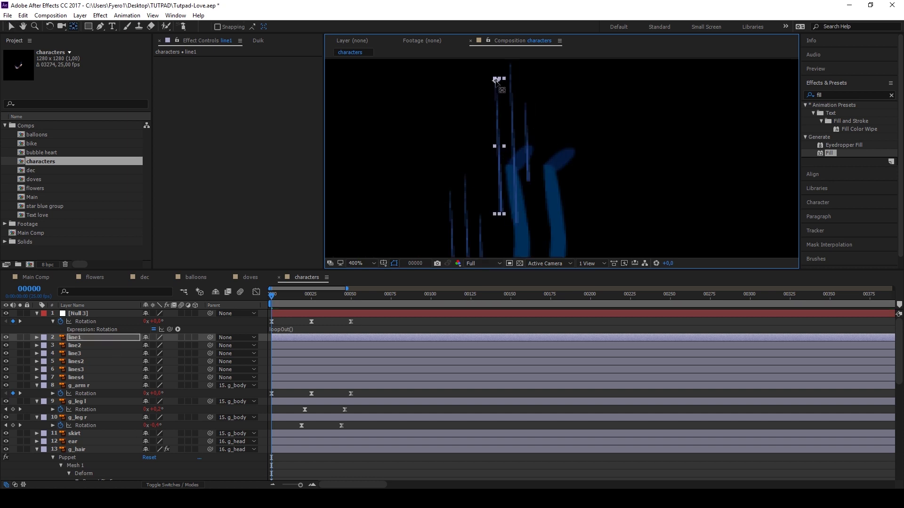
Step: Keyframe line1's Scale, starting at 0% on frame 0 and growing to full size
{"action": "key", "text": "s"}
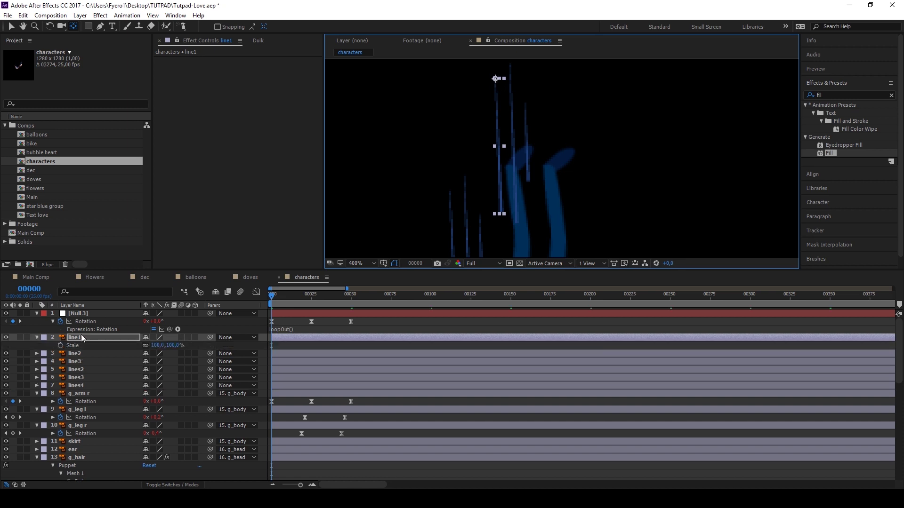
{"action": "left_click", "coordinate": [310, 297]}
{"action": "left_click", "coordinate": [13, 345]}
{"action": "key", "text": "Home"}
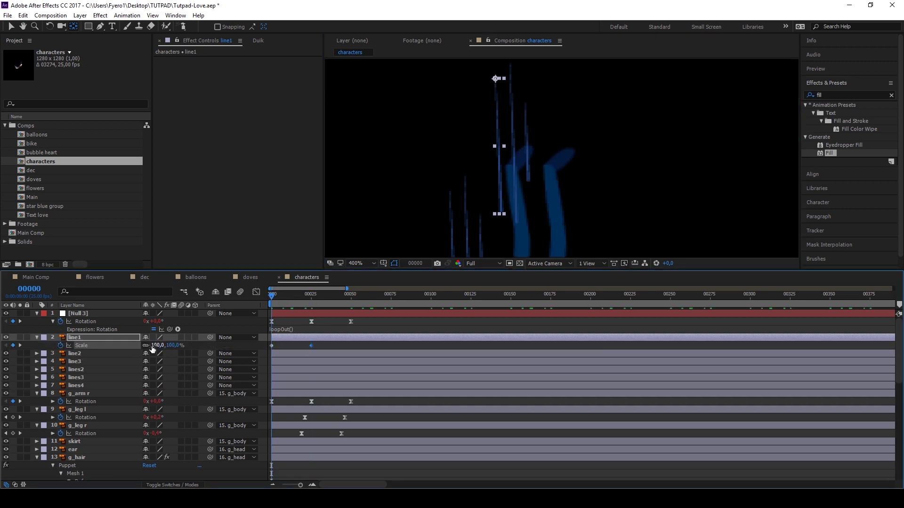
{"action": "left_click", "coordinate": [155, 346]}
{"action": "type", "text": "0"}
{"action": "key", "text": "Return"}
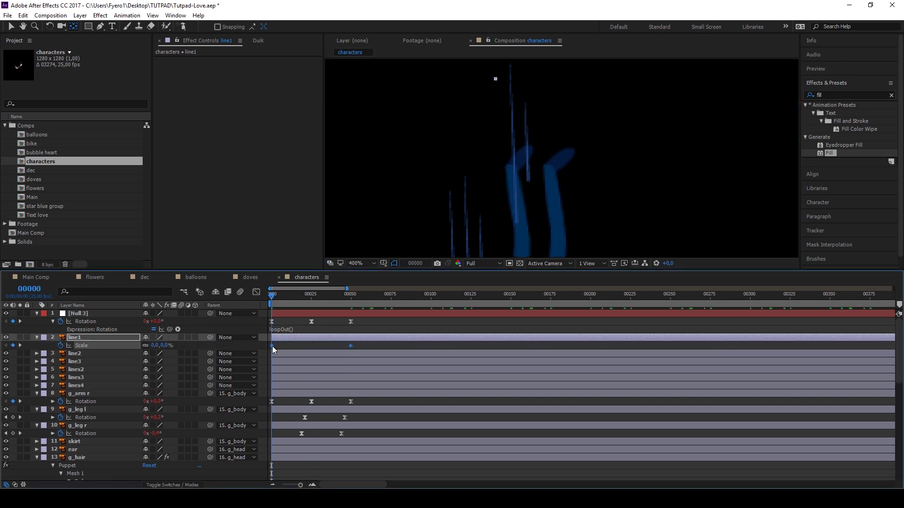
Step: Set the scale keyframes' velocity influence to 100 incoming and 15 outgoing, then preview
{"action": "key", "text": "ctrl+shift+k"}
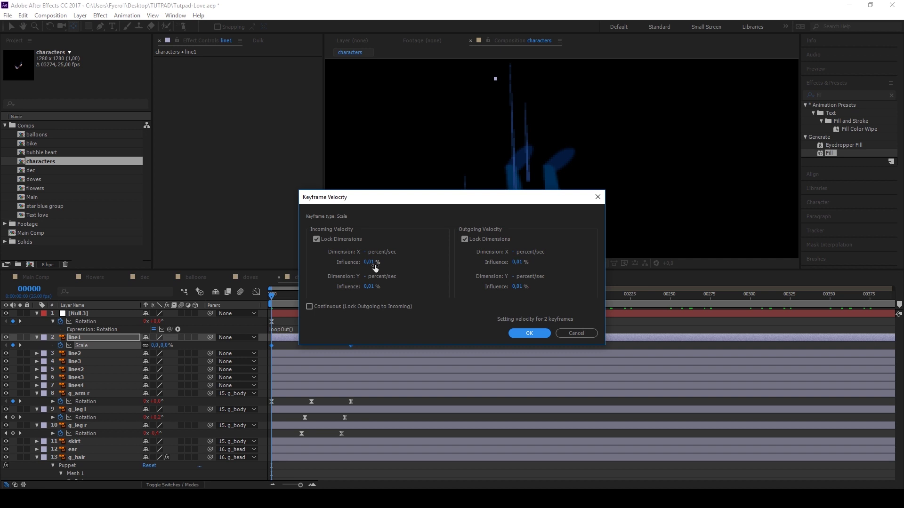
{"action": "left_click", "coordinate": [375, 267]}
{"action": "type", "text": "100"}
{"action": "key", "text": "Tab"}
{"action": "key", "text": "Tab"}
{"action": "type", "text": "15"}
{"action": "key", "text": "Return"}
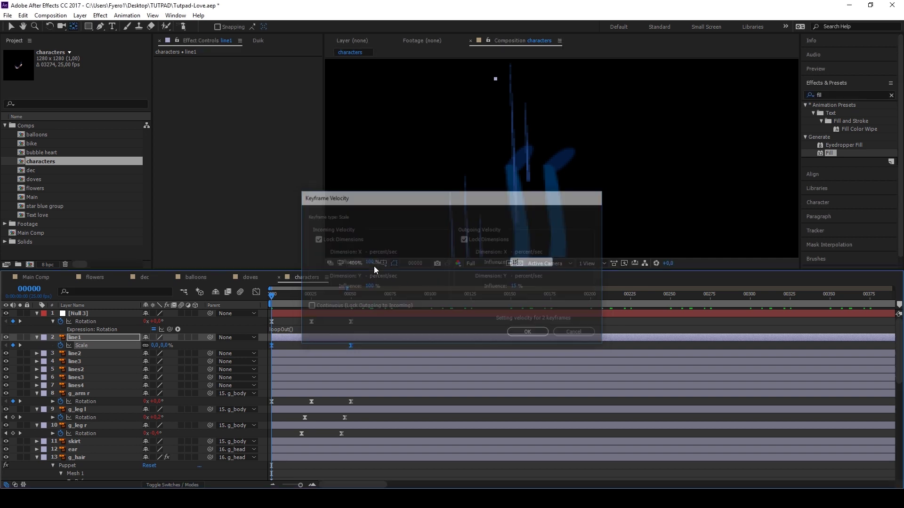
{"action": "key", "text": "space"}
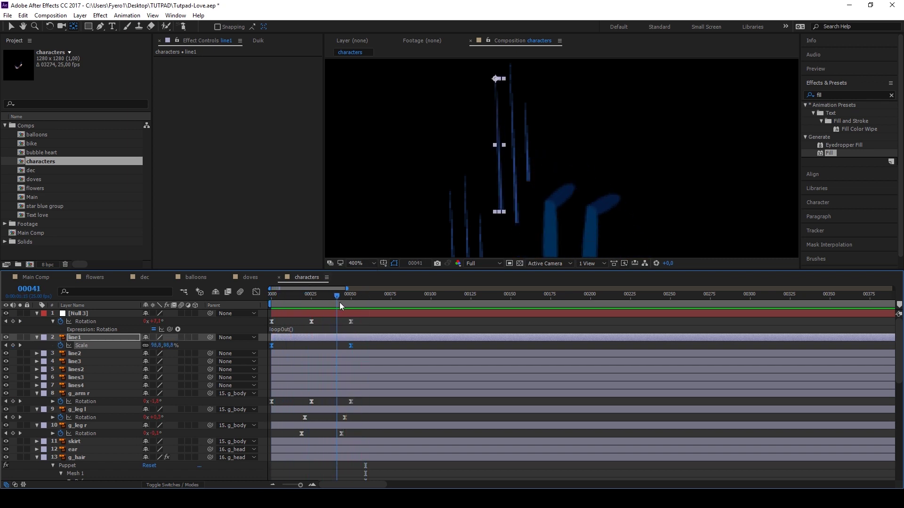
{"action": "left_click", "coordinate": [351, 301]}
Step: Shift the 100% scale keyframe to about frame 41 and hold full scale through frame 50
{"action": "left_click", "coordinate": [354, 346]}
{"action": "left_click_drag", "start_coordinate": [351, 346], "coordinate": [337, 345]}
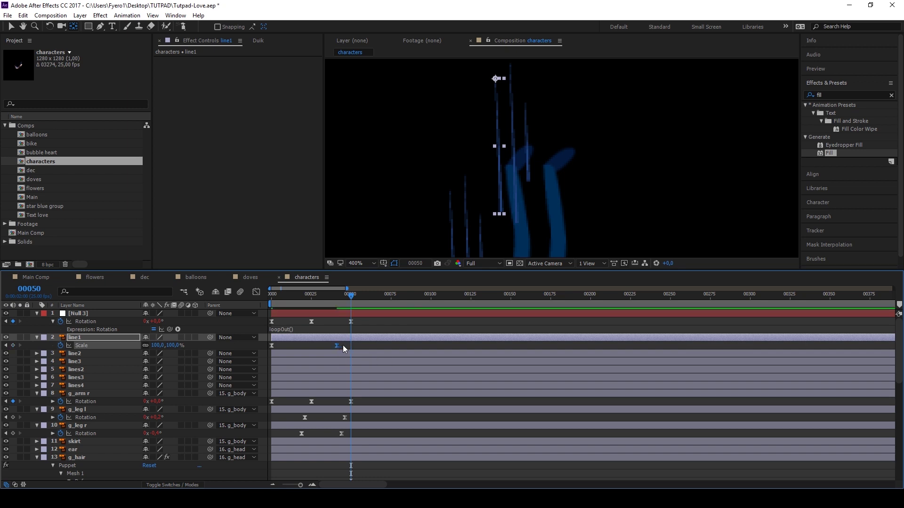
{"action": "key", "text": "ctrl+c"}
{"action": "key", "text": "ctrl+v"}
Step: Add a loopOut() expression to line1's Scale
{"action": "left_click", "coordinate": [61, 346], "text": "alt"}
{"action": "type", "text": "loop"}
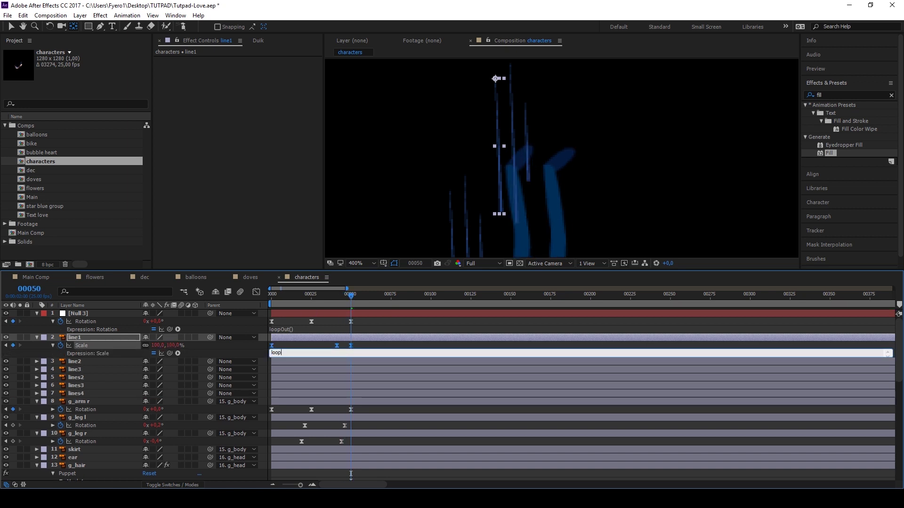
{"action": "left_click", "coordinate": [76, 337]}
Step: Keyframe line1's Opacity so it fades to 0% by frame 50
{"action": "key", "text": "t"}
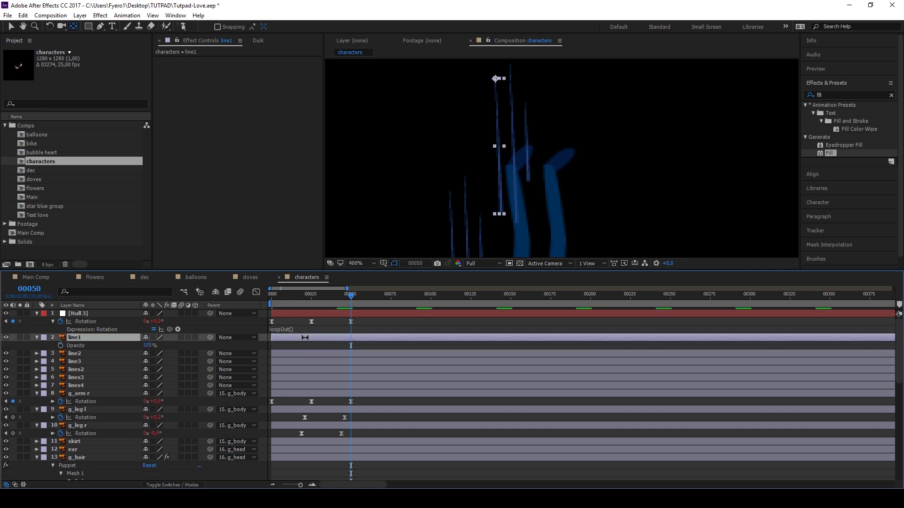
{"action": "left_click", "coordinate": [61, 348]}
{"action": "key", "text": "shift+s"}
{"action": "left_click_drag", "start_coordinate": [351, 354], "coordinate": [338, 353]}
{"action": "left_click_drag", "start_coordinate": [150, 354], "coordinate": [128, 356]}
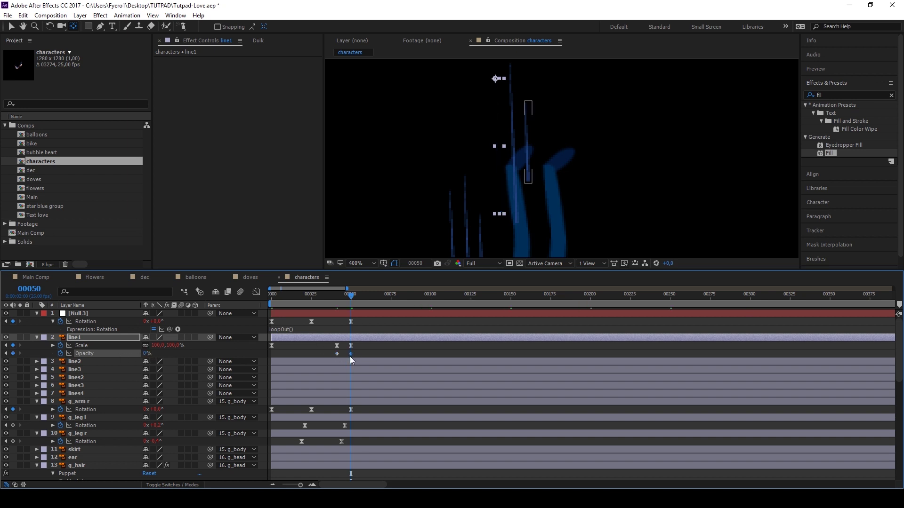
{"action": "left_click_drag", "start_coordinate": [351, 294], "coordinate": [265, 302]}
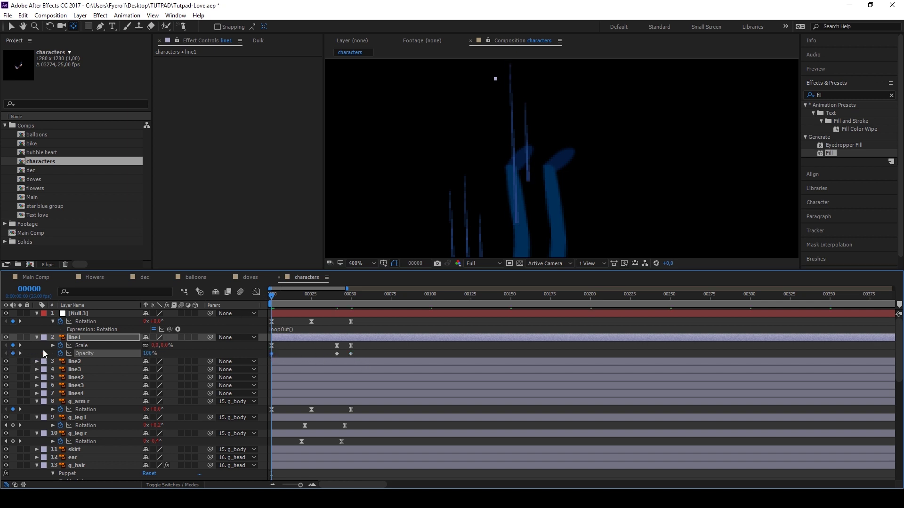
Step: Add a loopOut() expression to line1's Opacity and preview the looping streak
{"action": "left_click", "coordinate": [60, 353], "text": "alt"}
{"action": "type", "text": "loopOut("}
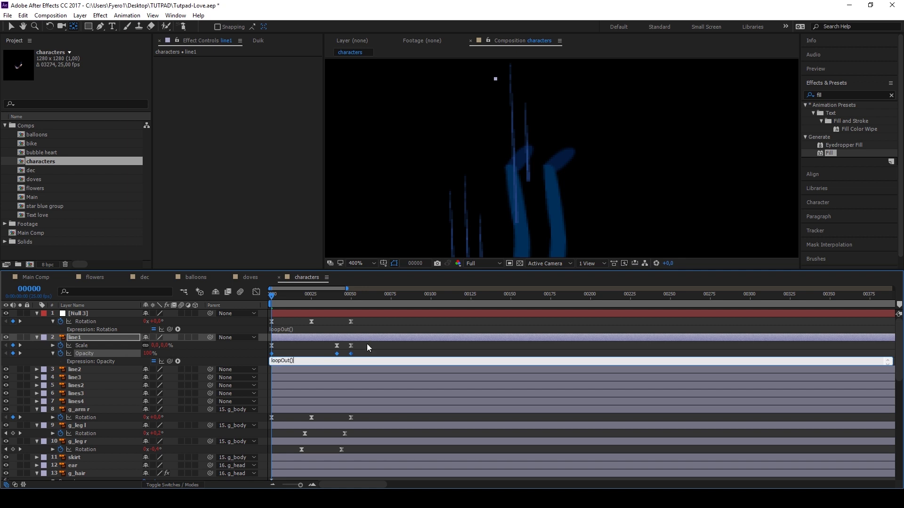
{"action": "left_click", "coordinate": [364, 347]}
{"action": "key", "text": "space"}
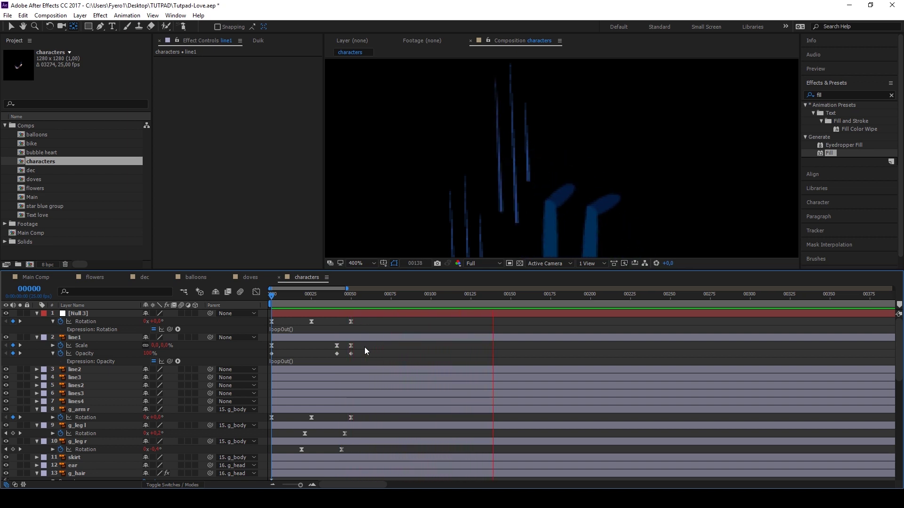
{"action": "key", "text": "space"}
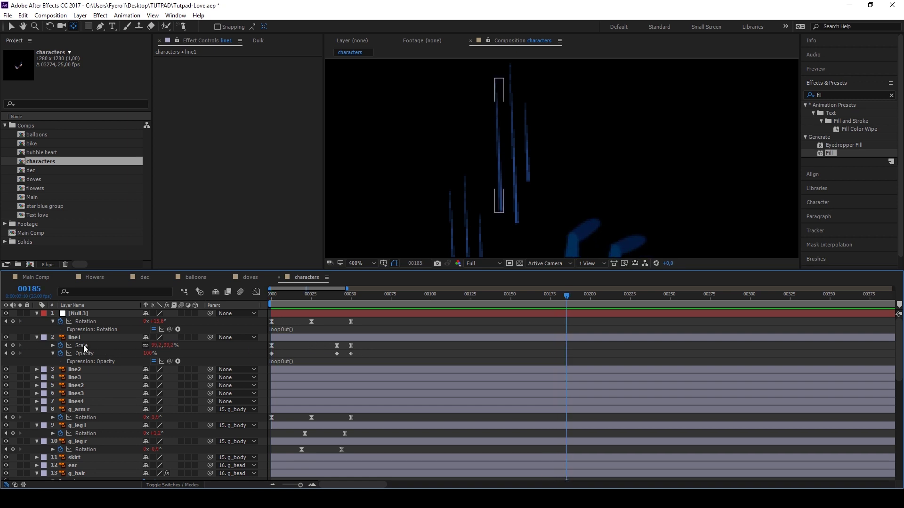
Step: Paste line1's scale and opacity keyframes onto line2 and line3 at the first frame
{"action": "left_click", "coordinate": [81, 370]}
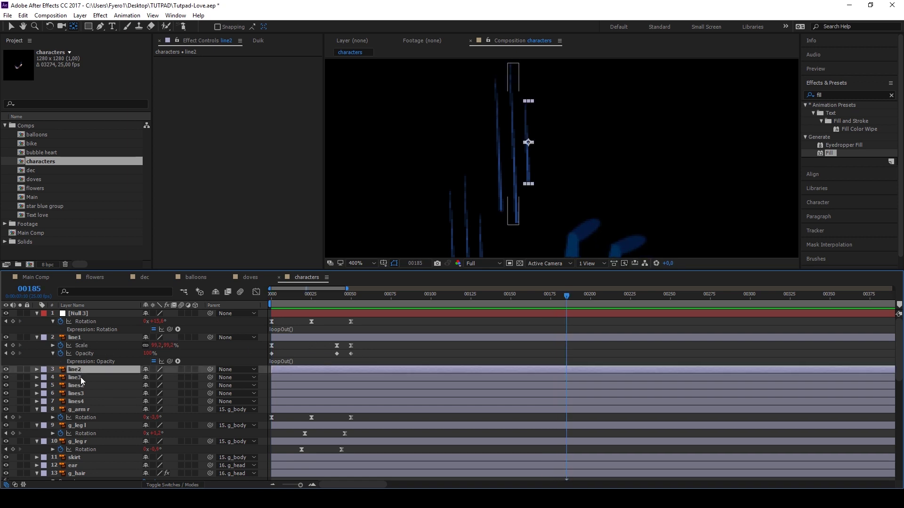
{"action": "left_click", "coordinate": [80, 377], "text": "shift"}
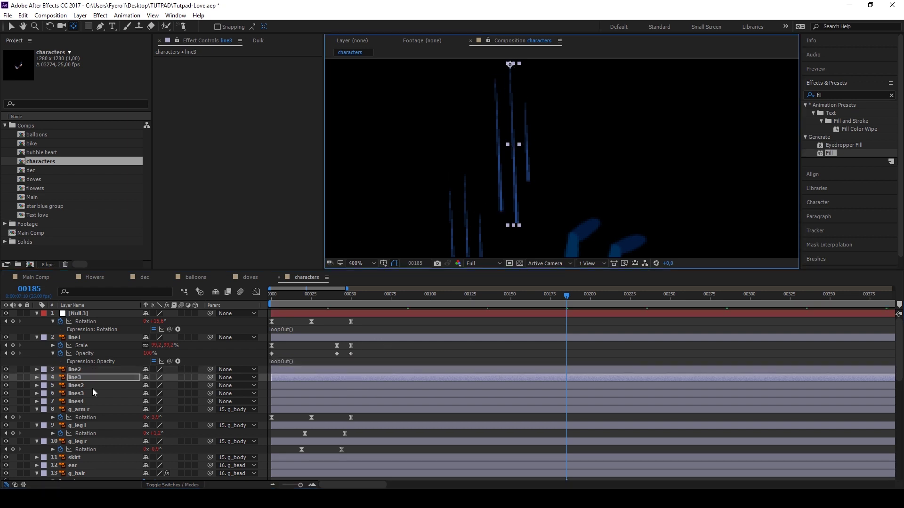
{"action": "left_click", "coordinate": [526, 94]}
{"action": "key", "text": "Return"}
{"action": "key", "text": "Home"}
{"action": "left_click", "coordinate": [81, 377], "text": "shift"}
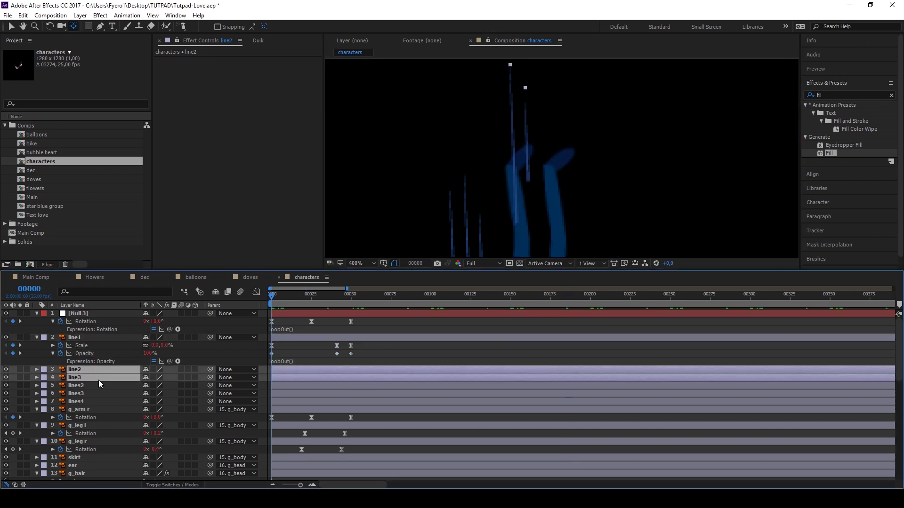
{"action": "key", "text": "u"}
Step: Shift line2's keyframes earlier, preview the staggered lines, then select line1 through line3
{"action": "left_click", "coordinate": [318, 377]}
{"action": "mouse_move", "coordinate": [328, 370]}
{"action": "left_mouse_down"}
{"action": "mouse_move", "coordinate": [317, 368]}
{"action": "mouse_move", "coordinate": [293, 393]}
{"action": "left_mouse_up"}
{"action": "scroll", "coordinate": [470, 179], "scroll_direction": "down", "scroll_amount": 2}
{"action": "key", "text": "space"}
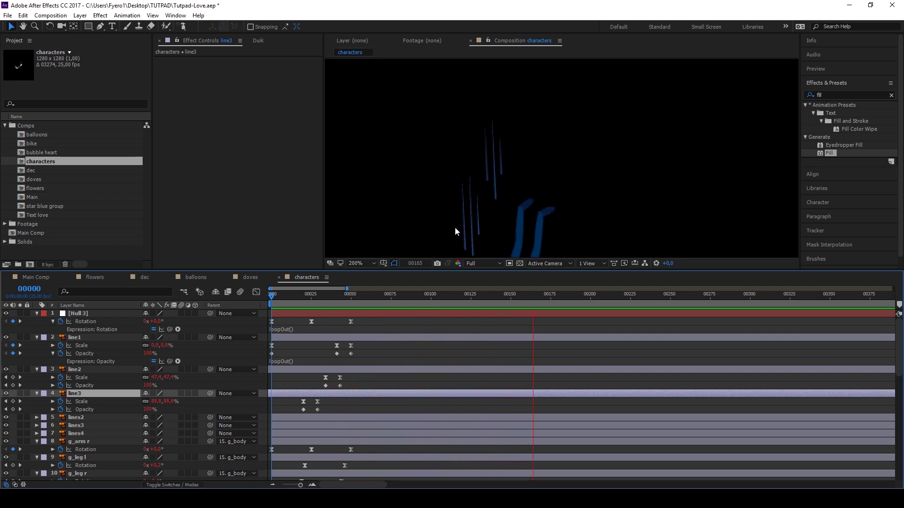
{"action": "key", "text": "space"}
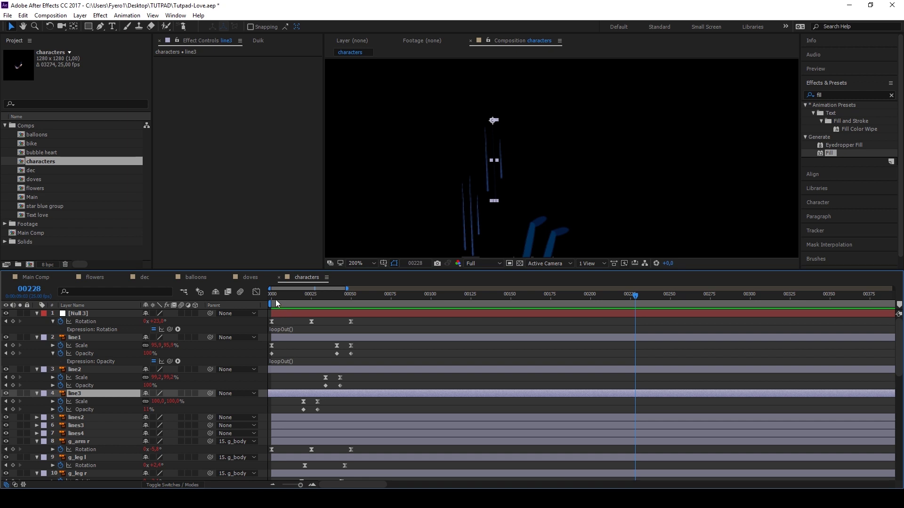
{"action": "left_click_drag", "start_coordinate": [417, 224], "coordinate": [549, 128]}
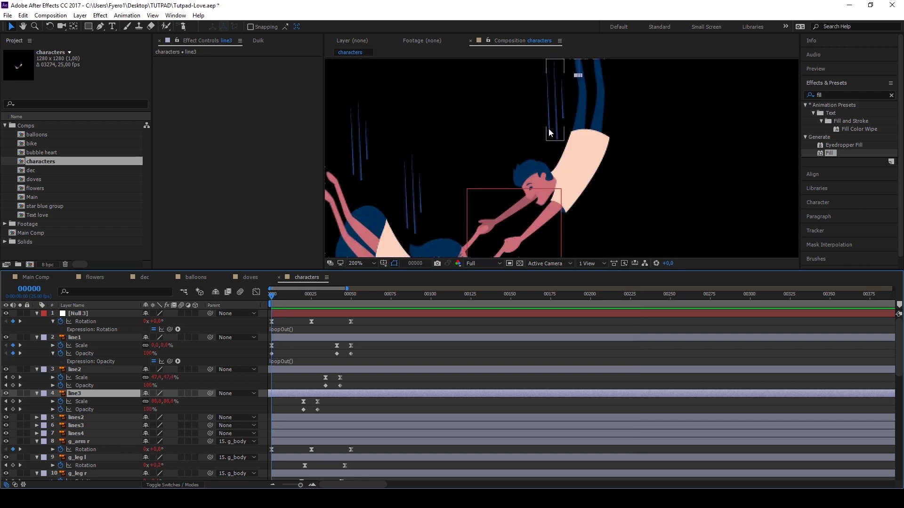
{"action": "left_click", "coordinate": [84, 339]}
{"action": "left_click", "coordinate": [83, 394], "text": "shift"}
Step: Duplicate the three line layers repeatedly and scatter the copies lower right and lower left
{"action": "key", "text": "ctrl+d"}
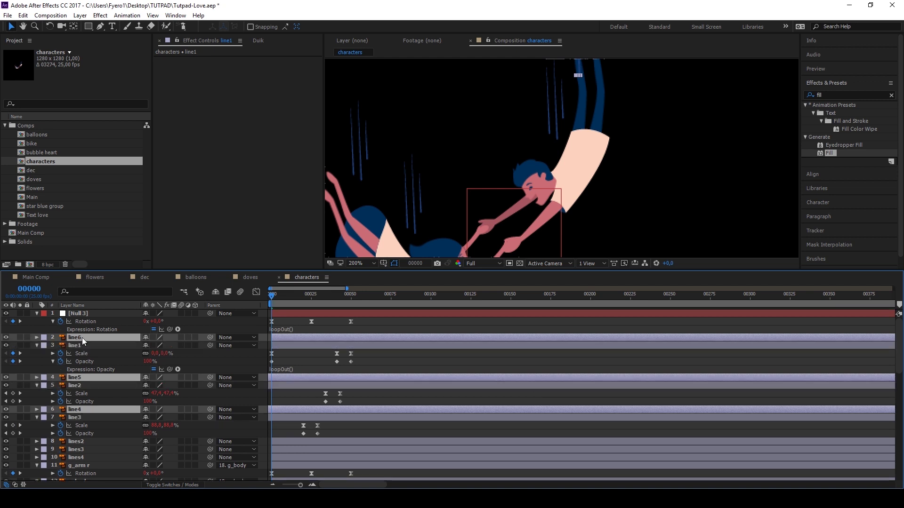
{"action": "left_click_drag", "start_coordinate": [82, 337], "coordinate": [83, 344]}
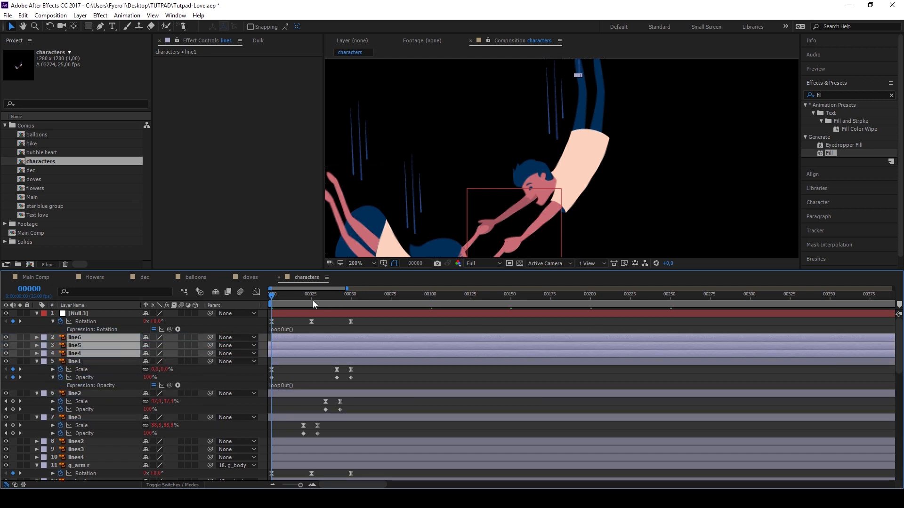
{"action": "left_click_drag", "start_coordinate": [313, 301], "coordinate": [332, 295]}
{"action": "left_click_drag", "start_coordinate": [541, 103], "coordinate": [549, 134]}
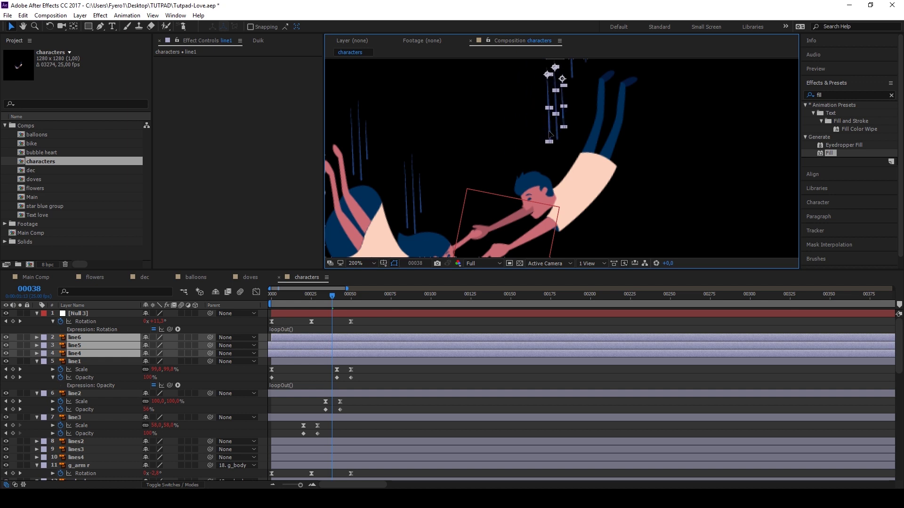
{"action": "key", "text": "ctrl+d"}
{"action": "left_click_drag", "start_coordinate": [549, 134], "coordinate": [406, 227]}
{"action": "key", "text": "ctrl+d"}
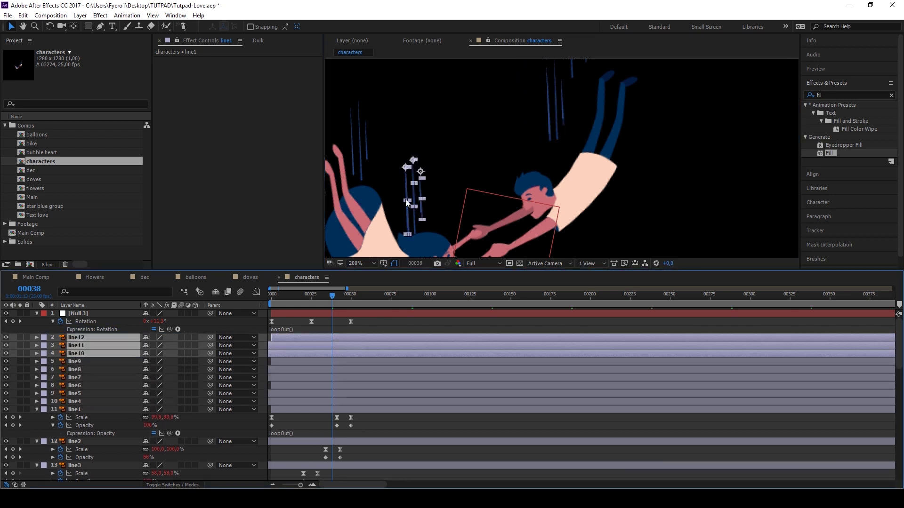
{"action": "key", "text": "ctrl+z"}
{"action": "left_click", "coordinate": [414, 193]}
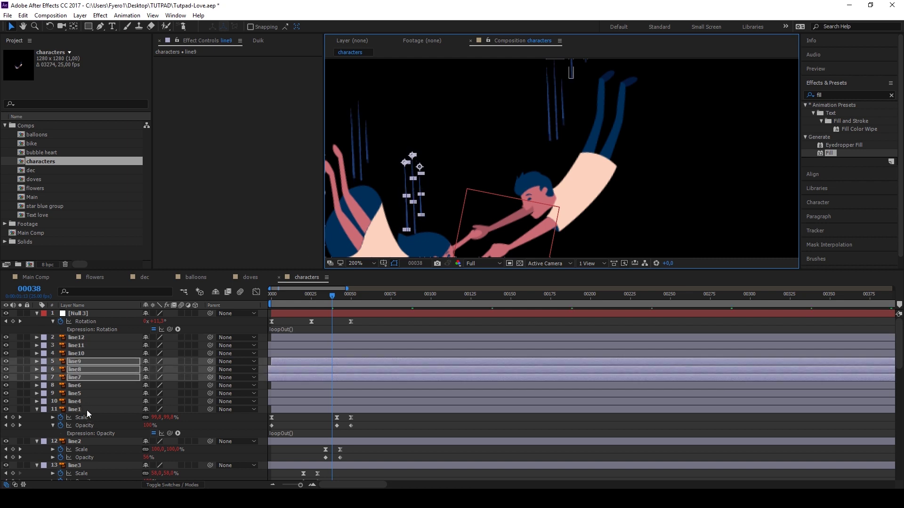
{"action": "scroll", "coordinate": [87, 409], "scroll_direction": "down", "scroll_amount": 3}
Step: Hide the lines2, lines3 and lines4 layers
{"action": "left_click", "coordinate": [83, 417]}
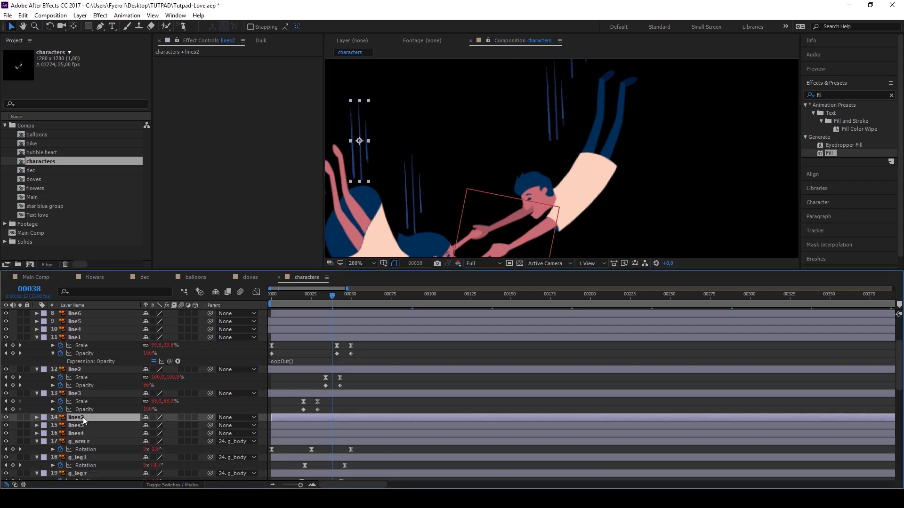
{"action": "left_click", "coordinate": [80, 434], "text": "shift"}
{"action": "left_click_drag", "start_coordinate": [7, 419], "coordinate": [7, 421]}
{"action": "scroll", "coordinate": [425, 201], "scroll_direction": "down", "scroll_amount": 1}
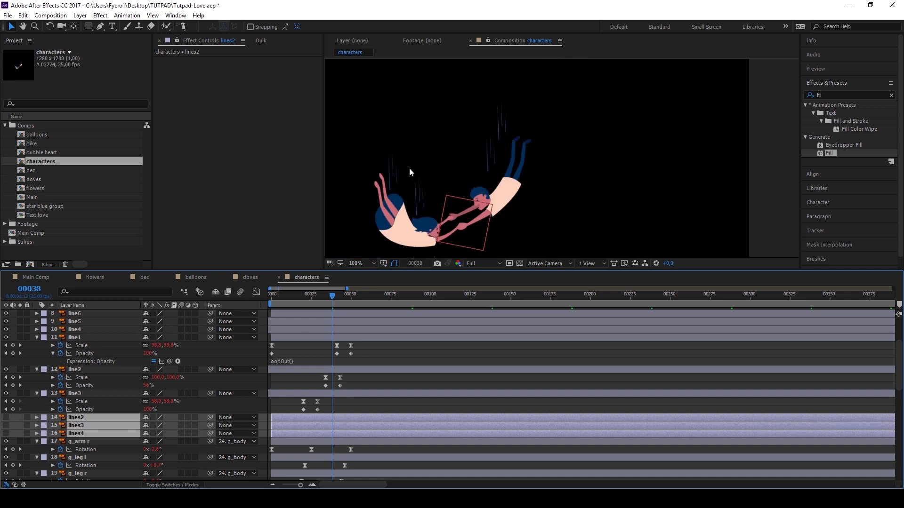
{"action": "scroll", "coordinate": [95, 340], "scroll_direction": "up", "scroll_amount": 3}
Step: Start the line10–12, line7–9 and line4–6 groups earlier in time and preview the rain
{"action": "left_click", "coordinate": [92, 338]}
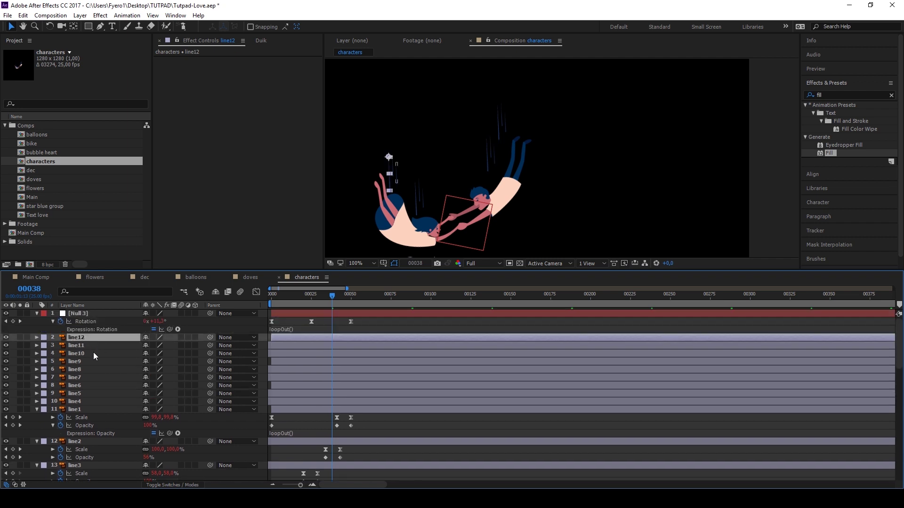
{"action": "left_click", "coordinate": [92, 354], "text": "shift"}
{"action": "left_click_drag", "start_coordinate": [326, 338], "coordinate": [292, 338]}
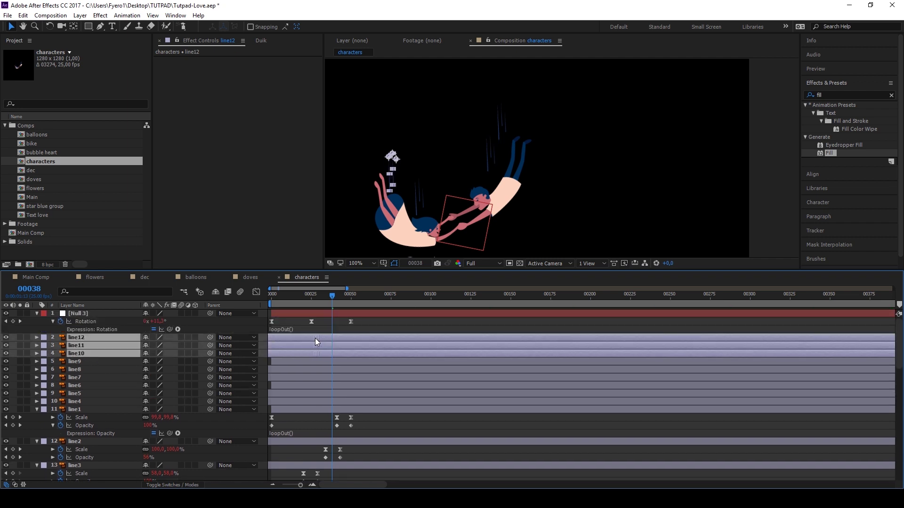
{"action": "left_click", "coordinate": [330, 362]}
{"action": "left_click", "coordinate": [330, 378], "text": "shift"}
{"action": "left_click_drag", "start_coordinate": [330, 369], "coordinate": [285, 364]}
{"action": "left_click", "coordinate": [282, 386]}
{"action": "left_click", "coordinate": [277, 399], "text": "shift"}
{"action": "left_click_drag", "start_coordinate": [277, 399], "coordinate": [264, 400]}
{"action": "key", "text": "space"}
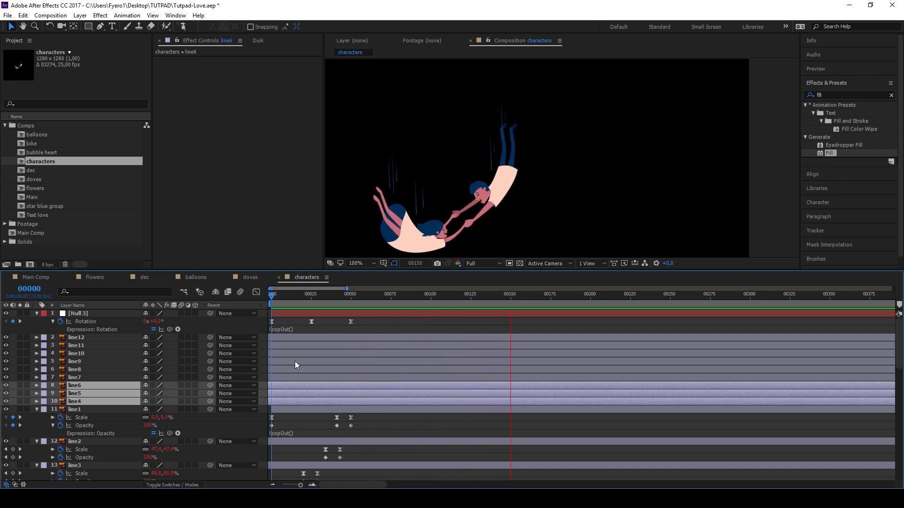
{"action": "left_click", "coordinate": [271, 298]}
Step: Add the characters comp above doves in Main Comp, show the Main LOVE artwork, and select doves' wiggle expression
{"action": "left_click", "coordinate": [44, 278]}
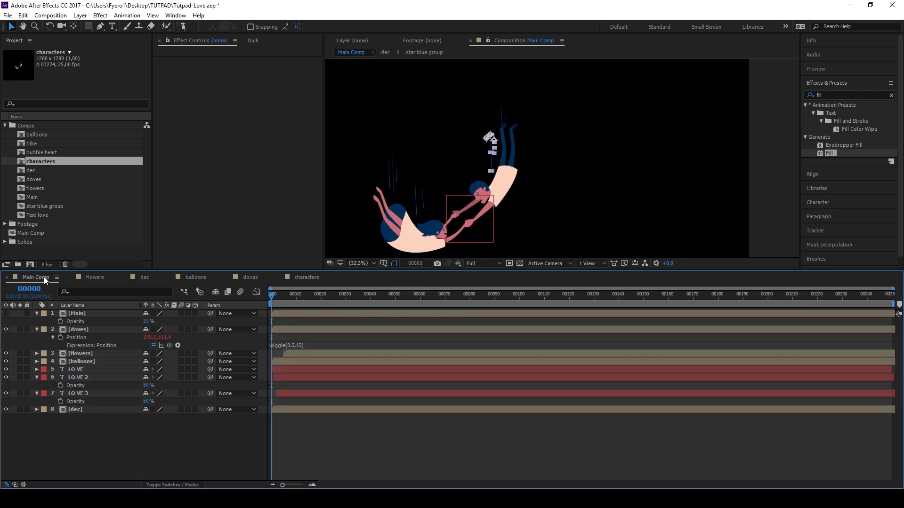
{"action": "left_click_drag", "start_coordinate": [38, 163], "coordinate": [79, 326]}
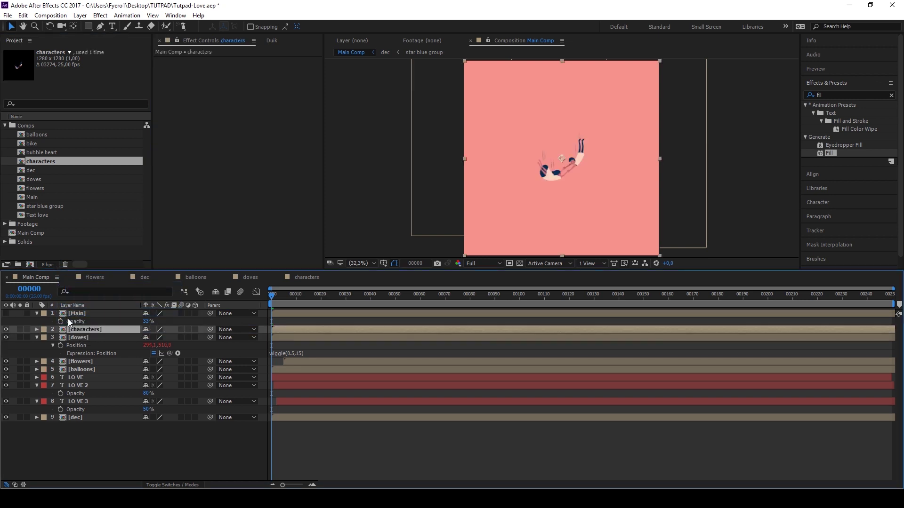
{"action": "left_click", "coordinate": [6, 314]}
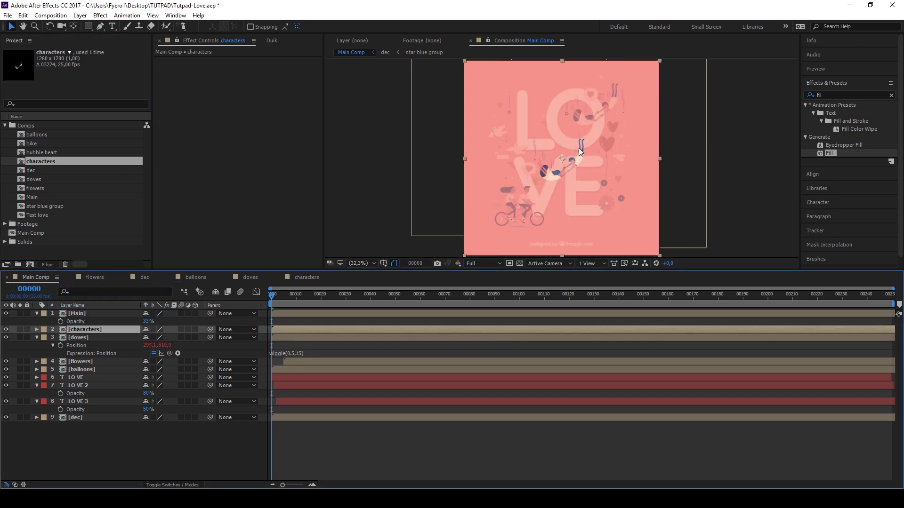
{"action": "scroll", "coordinate": [571, 154], "scroll_direction": "up", "scroll_amount": 1}
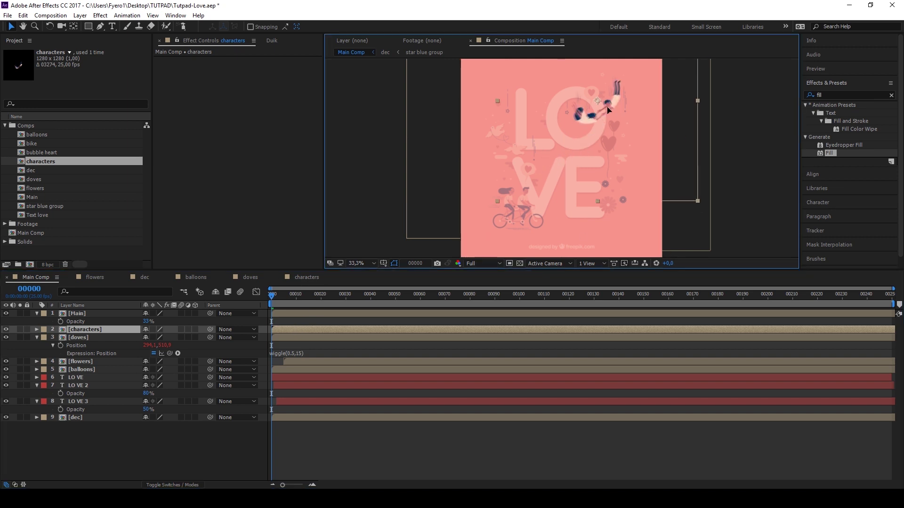
{"action": "scroll", "coordinate": [606, 116], "scroll_direction": "up", "scroll_amount": 3}
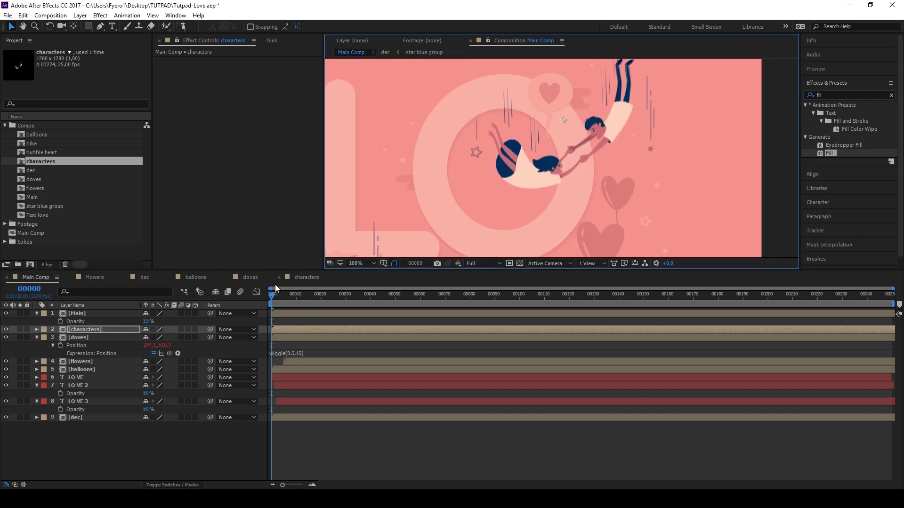
{"action": "left_click", "coordinate": [286, 353]}
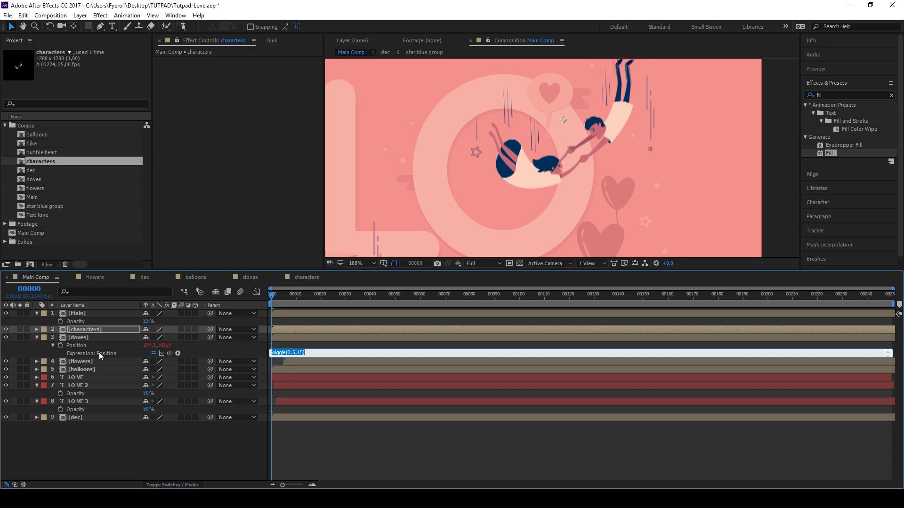
Step: Add a wiggle expression to the characters layer's Position, lowering its amount from 15 to 10
{"action": "left_click", "coordinate": [89, 331]}
{"action": "key", "text": "p"}
{"action": "left_click", "coordinate": [63, 335], "text": "alt"}
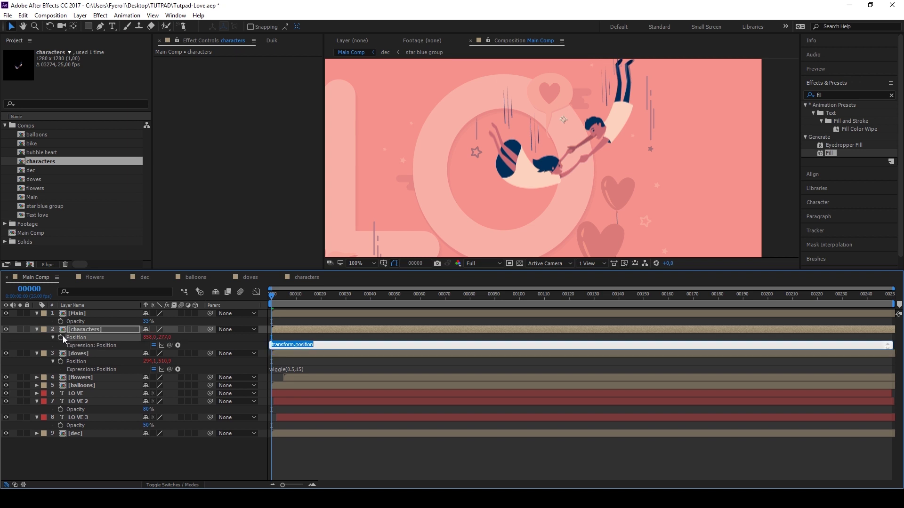
{"action": "type", "text": "wiggle(0.5,15)"}
{"action": "left_click", "coordinate": [297, 335]}
{"action": "key", "text": "space"}
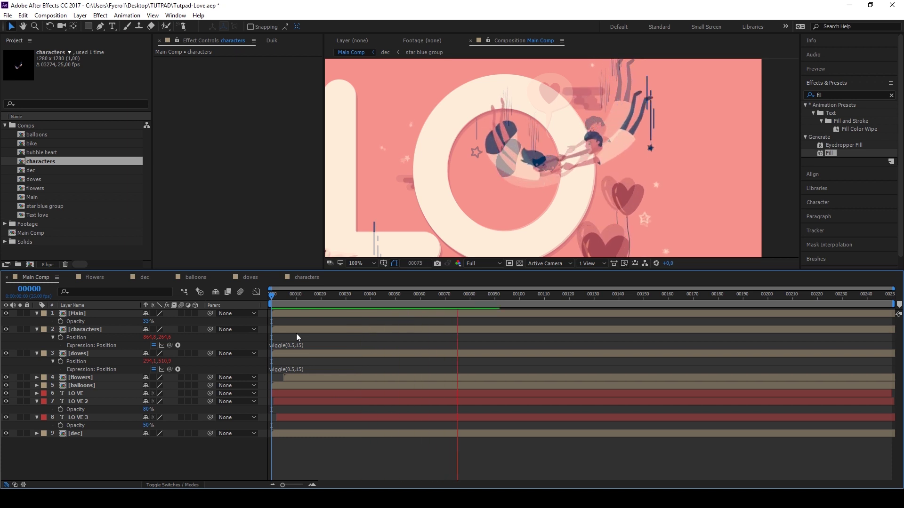
{"action": "left_click", "coordinate": [300, 346]}
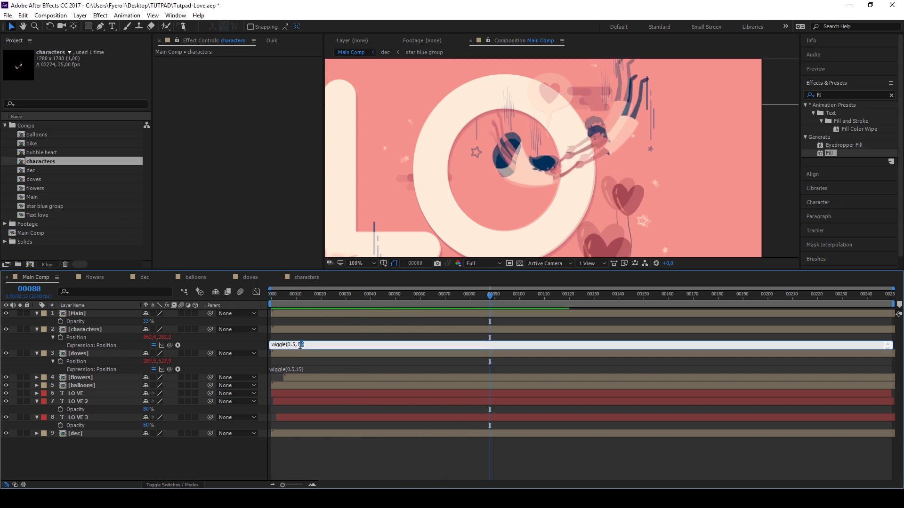
{"action": "double_click", "coordinate": [299, 345]}
{"action": "type", "text": "10"}
{"action": "left_click", "coordinate": [267, 295]}
{"action": "key", "text": "space"}
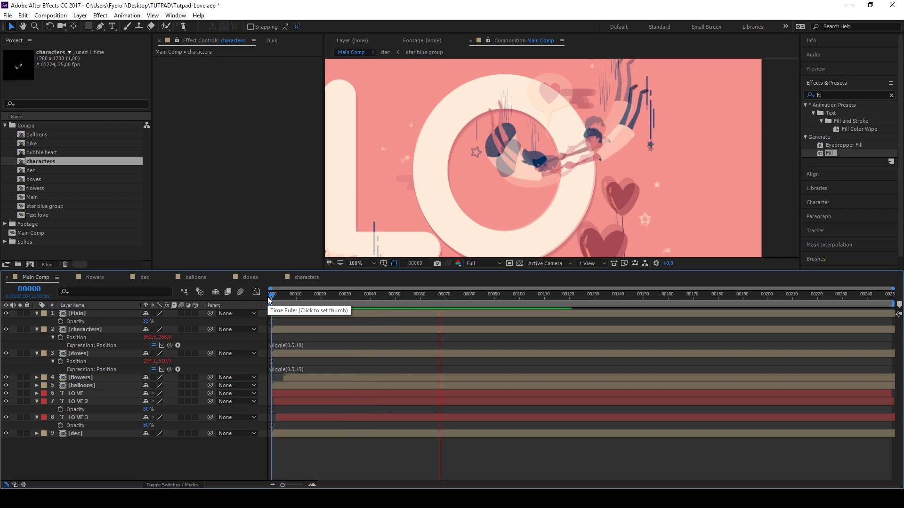
Step: Hide the Main layer's LOVE artwork and preview the couple on the pink background
{"action": "left_click", "coordinate": [6, 313]}
{"action": "key", "text": "space"}
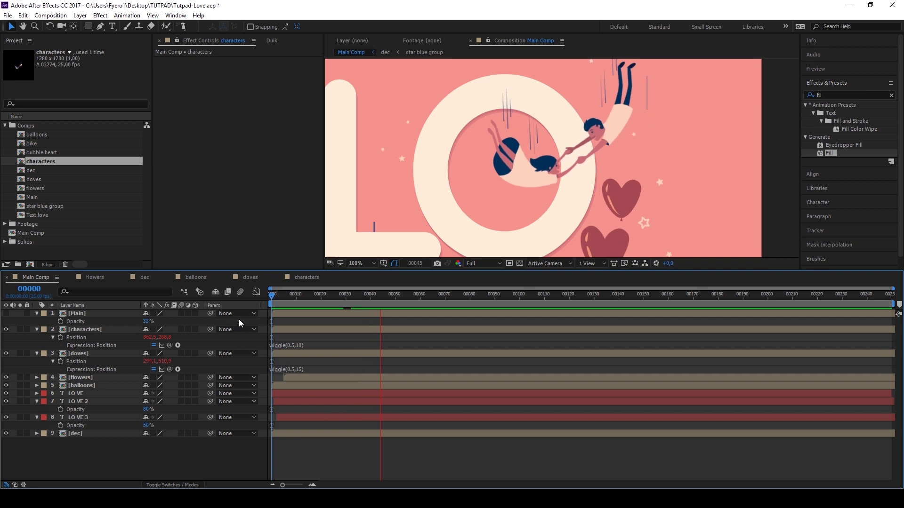
{"action": "key", "text": "space"}
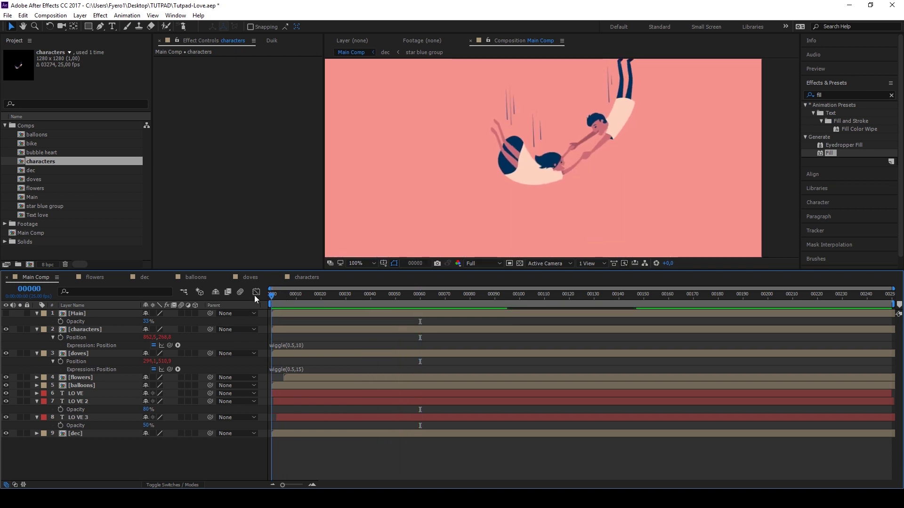
{"action": "scroll", "coordinate": [499, 179], "scroll_direction": "down", "scroll_amount": 2}
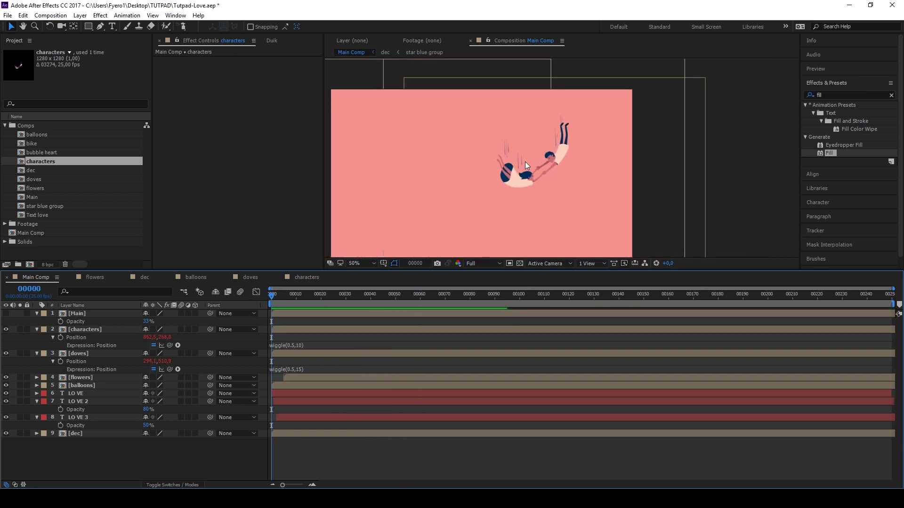
{"action": "left_click", "coordinate": [102, 331]}
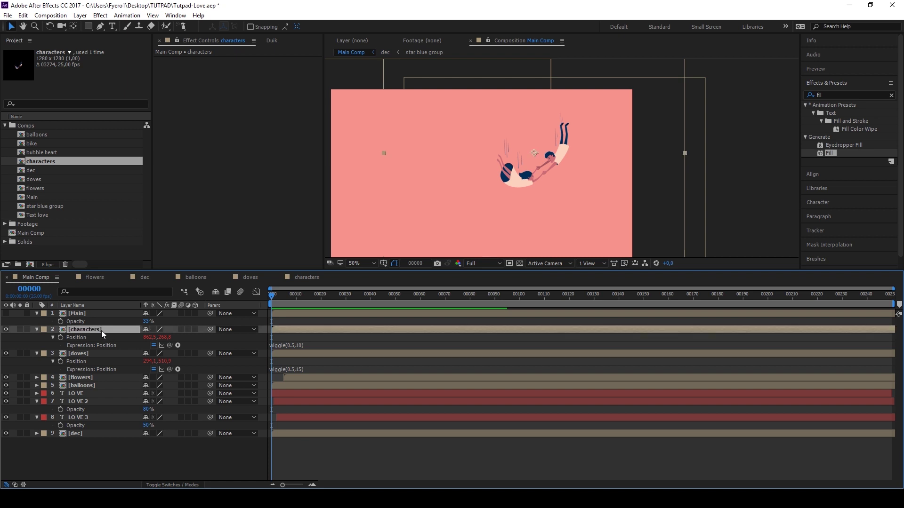
Step: Key the characters layer's Position at frame 25, starting at Y -133 above the frame at frame 0
{"action": "key", "text": "p"}
{"action": "key", "text": "p"}
{"action": "left_click", "coordinate": [61, 337]}
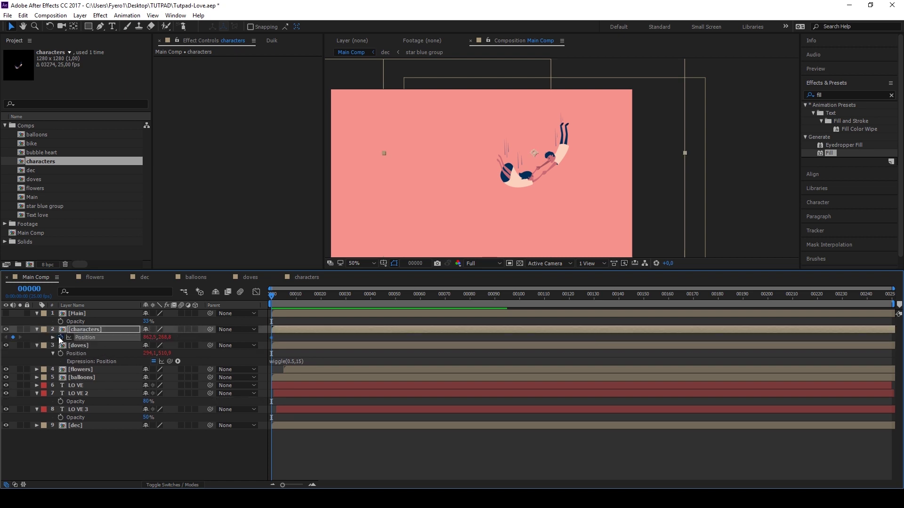
{"action": "scroll", "coordinate": [275, 342], "scroll_direction": "up", "scroll_amount": 3}
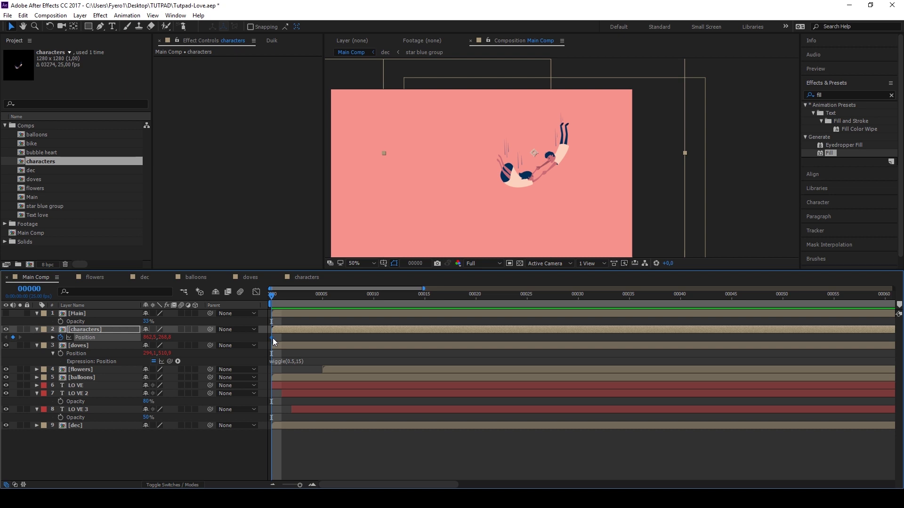
{"action": "left_click_drag", "start_coordinate": [281, 340], "coordinate": [399, 339]}
{"action": "left_click_drag", "start_coordinate": [457, 338], "coordinate": [530, 331]}
{"action": "left_click_drag", "start_coordinate": [165, 338], "coordinate": [158, 330]}
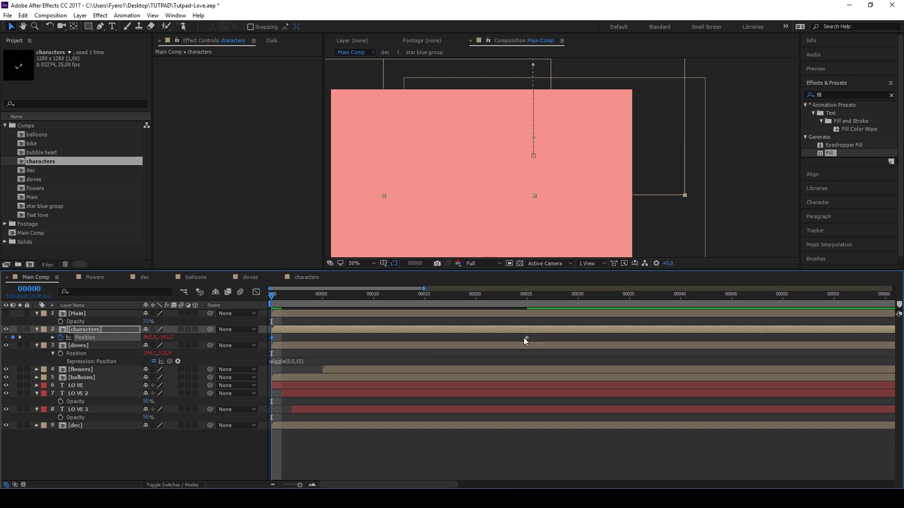
Step: Ease the Position speed graph so the fall decays sharply into place at frame 25, then preview
{"action": "left_click", "coordinate": [258, 294]}
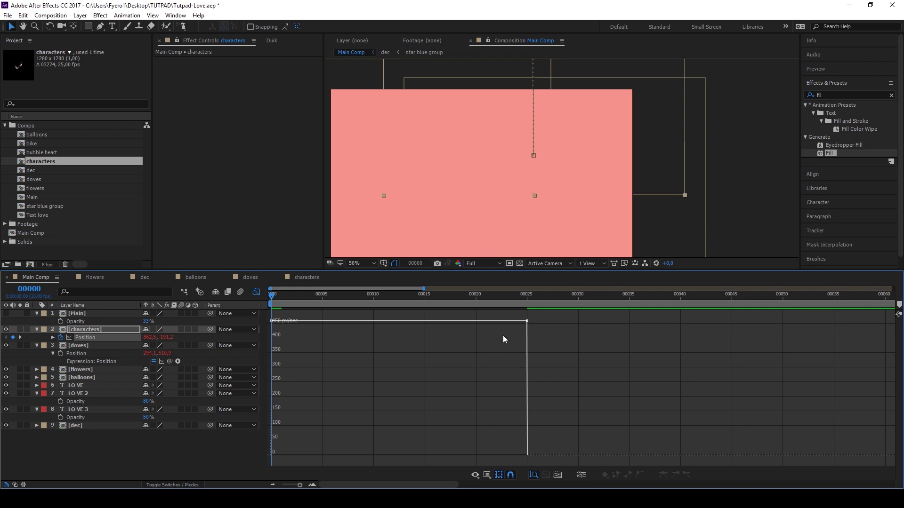
{"action": "mouse_move", "coordinate": [527, 321]}
{"action": "mouse_move", "coordinate": [527, 320]}
{"action": "left_mouse_down"}
{"action": "mouse_move", "coordinate": [526, 460]}
{"action": "mouse_move", "coordinate": [400, 455]}
{"action": "left_mouse_up"}
{"action": "left_click_drag", "start_coordinate": [293, 424], "coordinate": [271, 453]}
{"action": "key", "text": "space"}
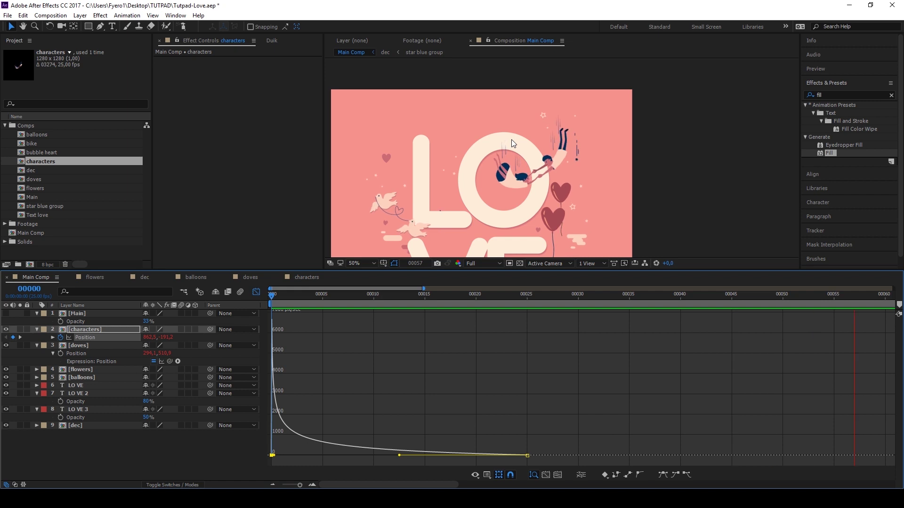
{"action": "key", "text": "space"}
Step: Nudge the ending Position keyframe slightly later and replay the drop-in from frame 0
{"action": "left_click", "coordinate": [256, 292]}
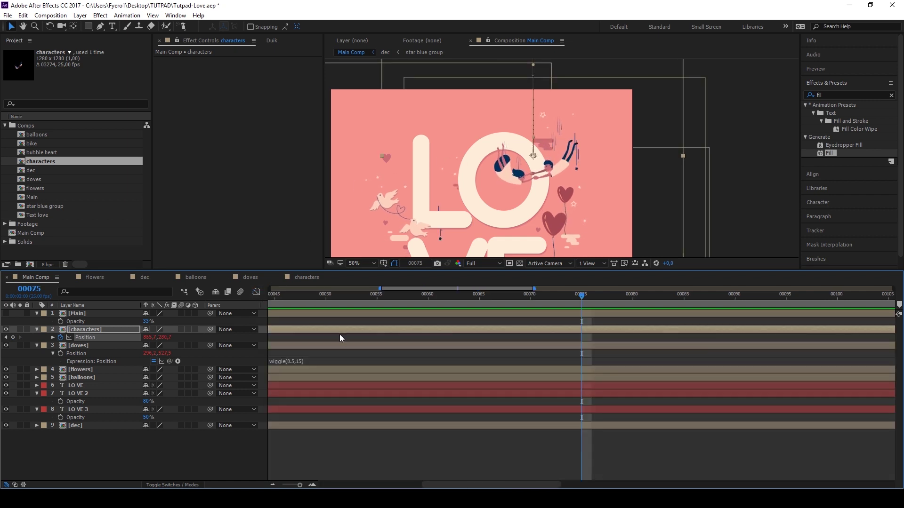
{"action": "key", "text": "minus"}
{"action": "left_click", "coordinate": [340, 337]}
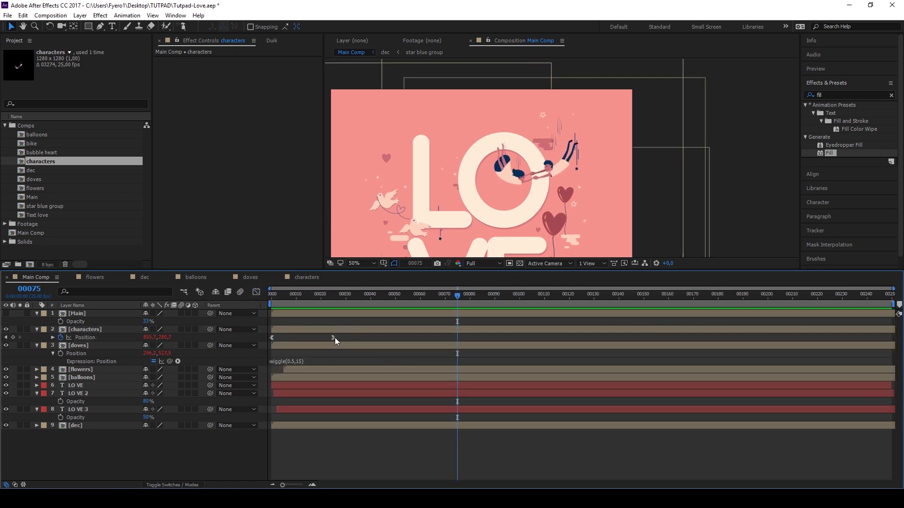
{"action": "left_click_drag", "start_coordinate": [344, 339], "coordinate": [369, 339]}
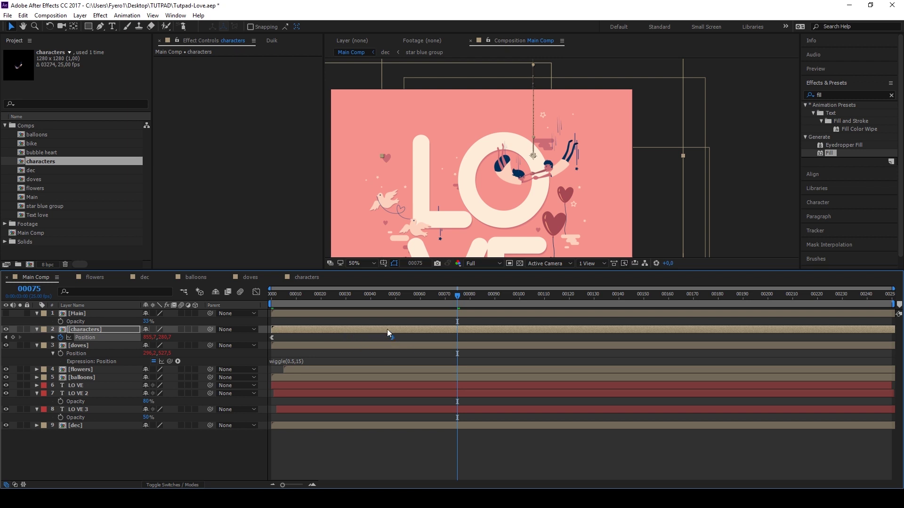
{"action": "key", "text": "Home"}
{"action": "key", "text": "space"}
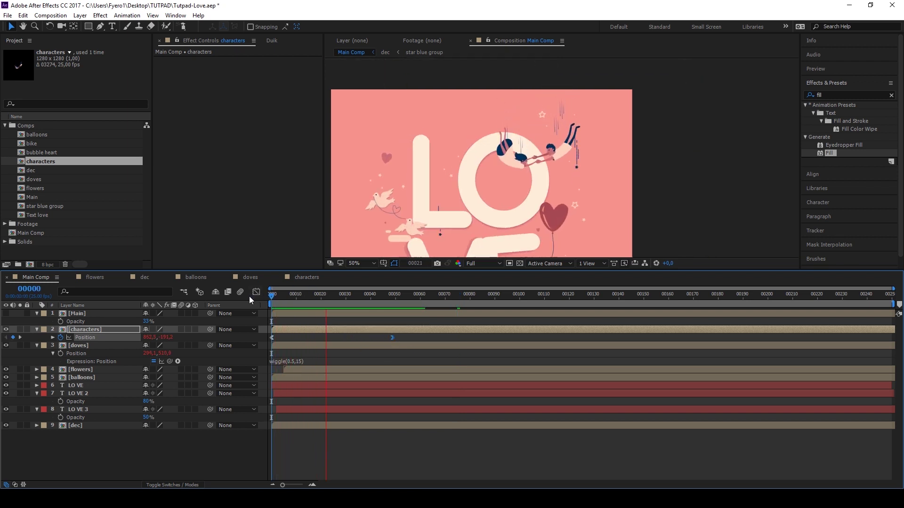
{"action": "key", "text": "space"}
Step: Fit the composition in view, return to frame 0 and select every layer
{"action": "scroll", "coordinate": [469, 194], "scroll_direction": "down", "scroll_amount": 1}
{"action": "left_click", "coordinate": [360, 264]}
{"action": "left_click", "coordinate": [367, 283]}
{"action": "key", "text": "Home"}
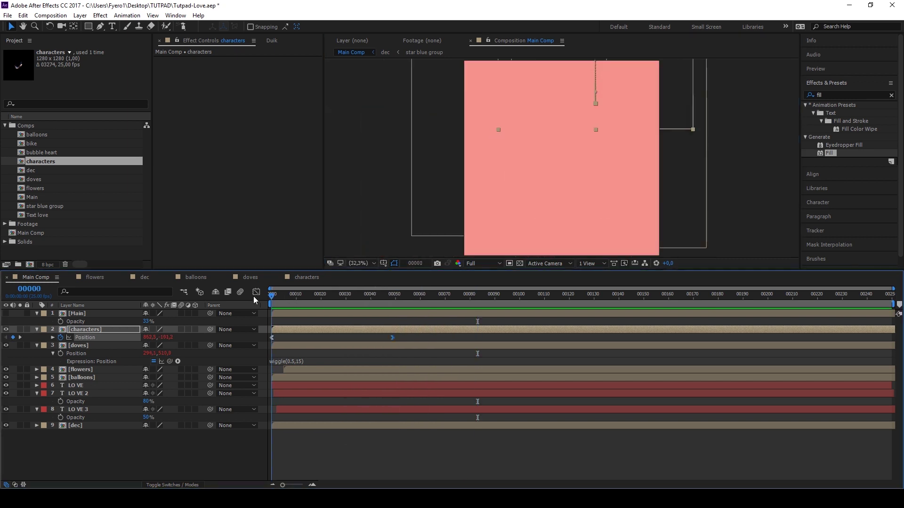
{"action": "left_click", "coordinate": [119, 316]}
{"action": "key", "text": "ctrl+a"}
Step: Collapse and deselect all layers, open the bike comp, and zoom from 100% to 200%
{"action": "key", "text": "u"}
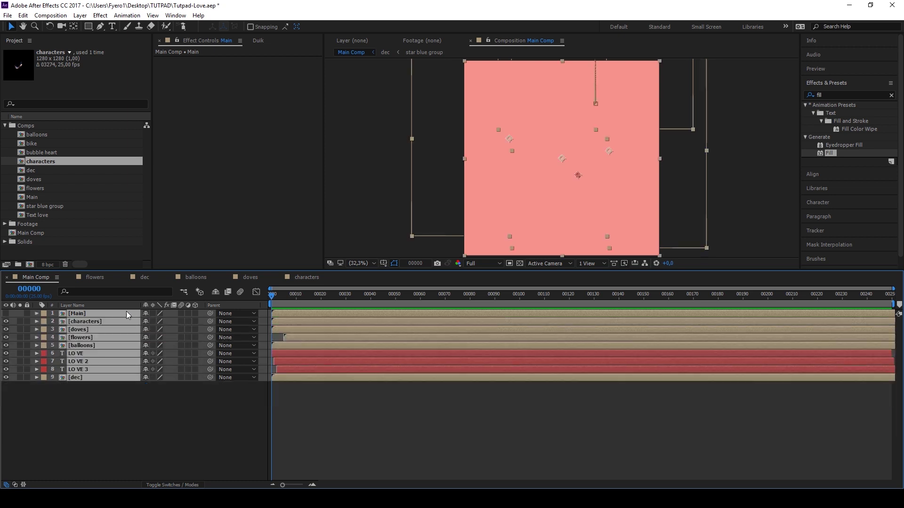
{"action": "left_click", "coordinate": [102, 390]}
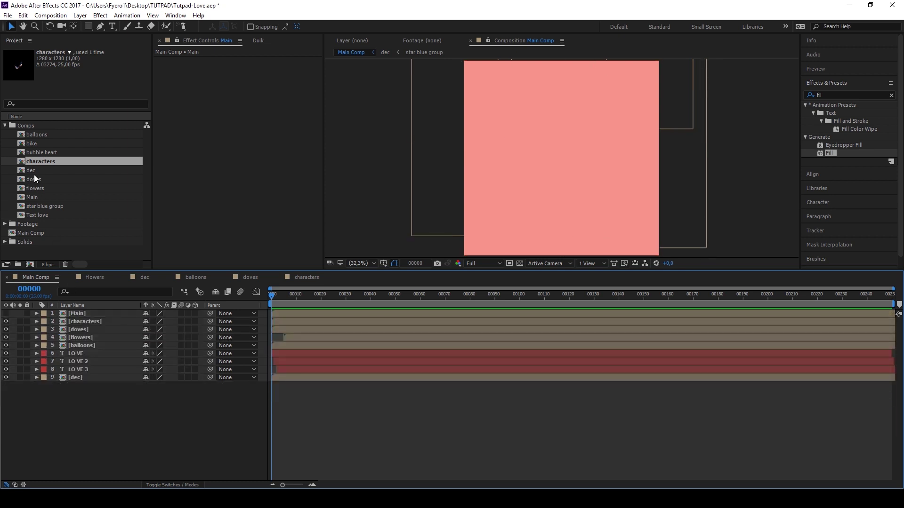
{"action": "double_click", "coordinate": [24, 146]}
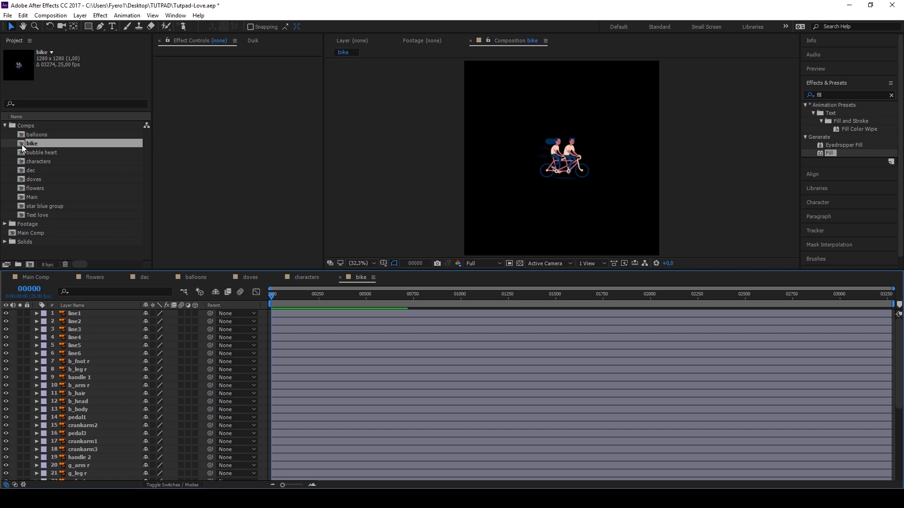
{"action": "key", "text": "slash"}
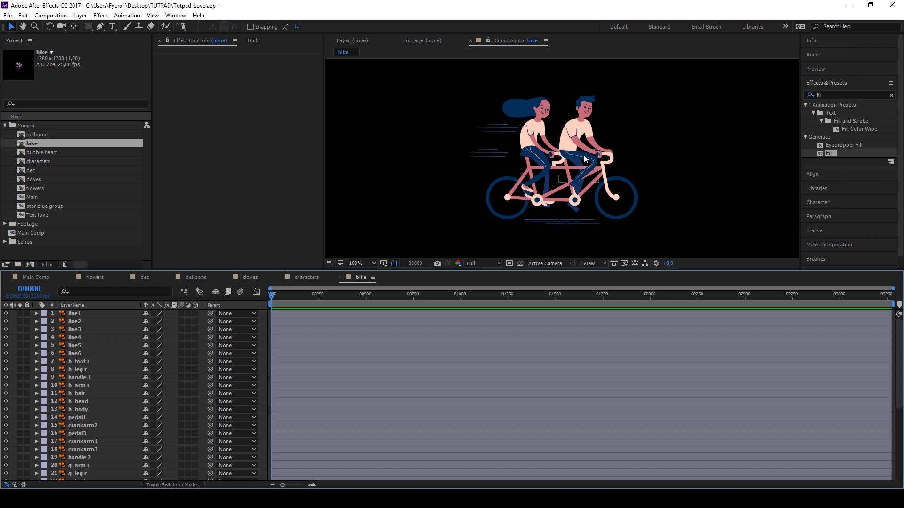
{"action": "scroll", "coordinate": [586, 153], "scroll_direction": "up", "scroll_amount": 2}
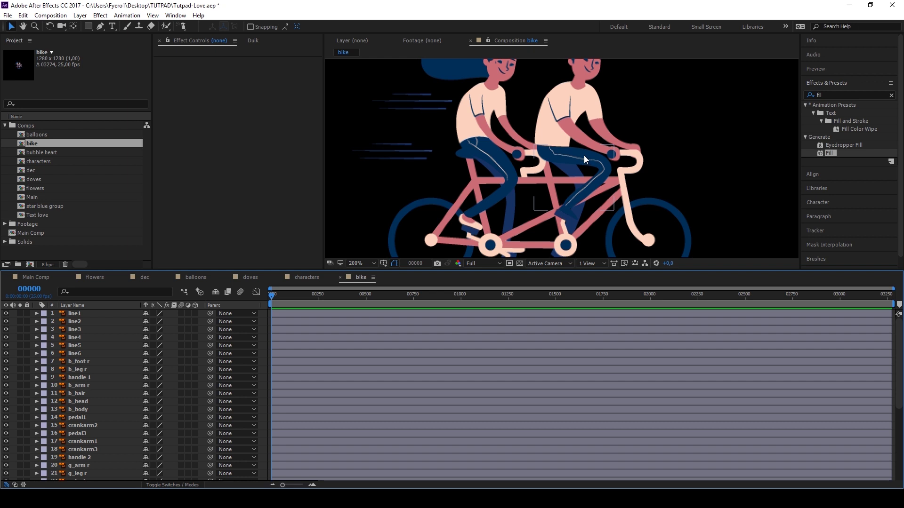
Step: Bring up the Duik panel, select the b_leg r layer and switch to the Puppet Pin tool
{"action": "left_click", "coordinate": [254, 40]}
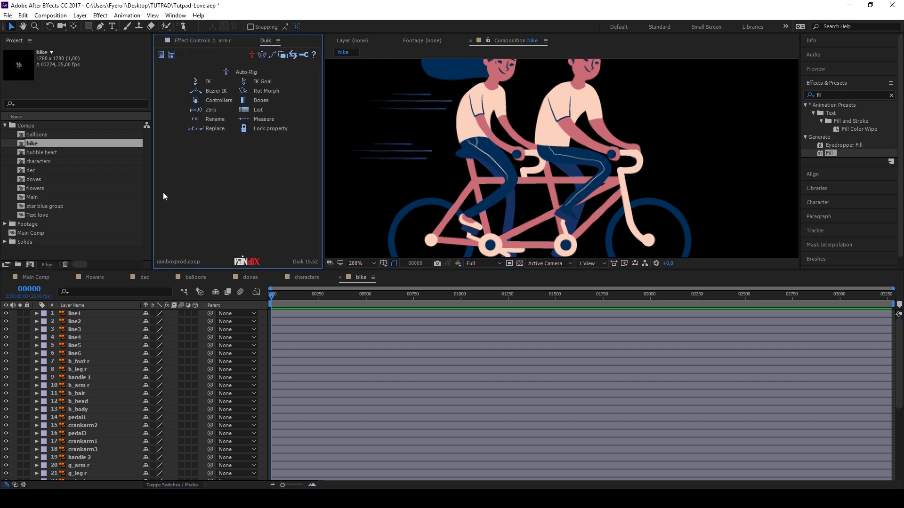
{"action": "left_click", "coordinate": [75, 370]}
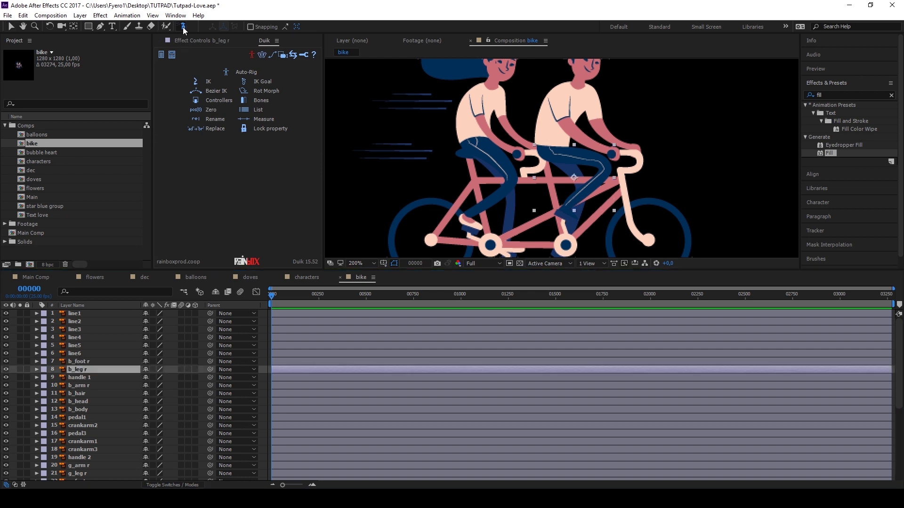
{"action": "left_click_drag", "start_coordinate": [183, 27], "coordinate": [211, 29]}
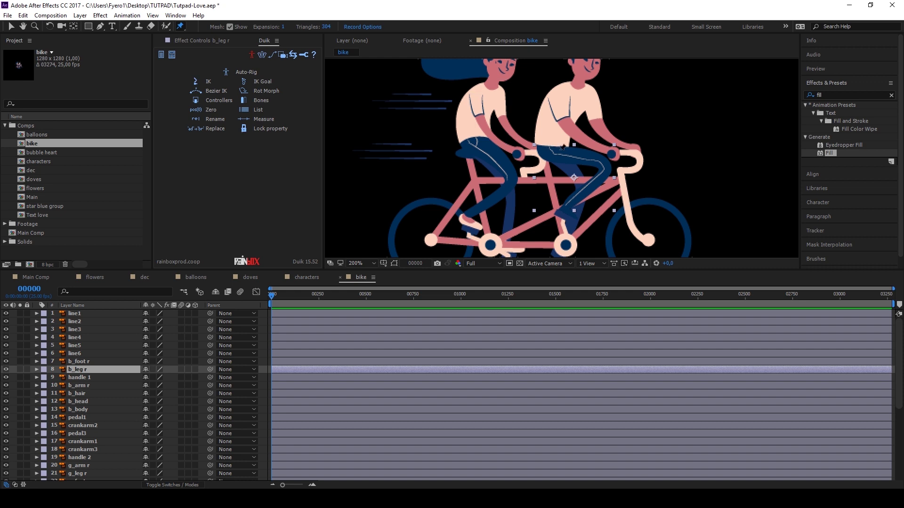
{"action": "scroll", "coordinate": [562, 143], "scroll_direction": "up", "scroll_amount": 1}
{"action": "scroll", "coordinate": [562, 144], "scroll_direction": "up", "scroll_amount": 1}
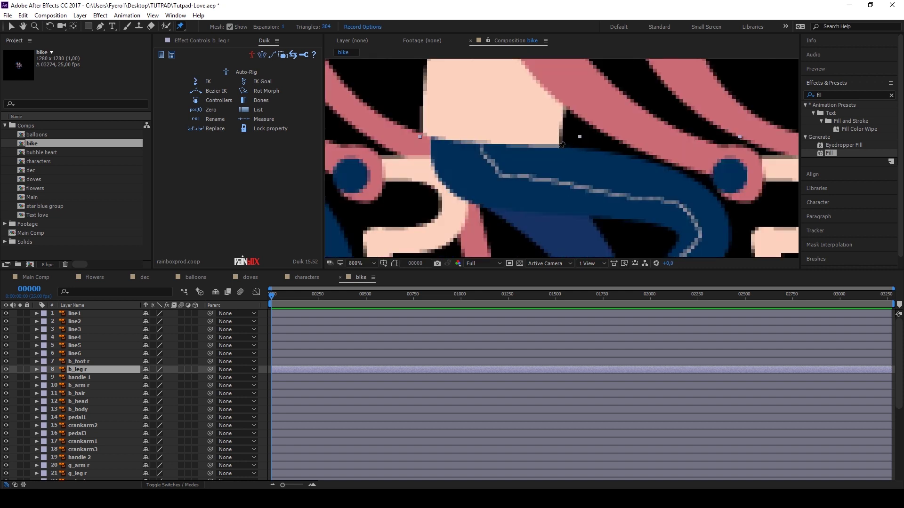
Step: Place puppet pins on b_leg r at the hip, the leg's lower end and a second hip point
{"action": "left_click", "coordinate": [561, 144]}
{"action": "scroll", "coordinate": [565, 153], "scroll_direction": "down", "scroll_amount": 1}
{"action": "scroll", "coordinate": [567, 156], "scroll_direction": "down", "scroll_amount": 1}
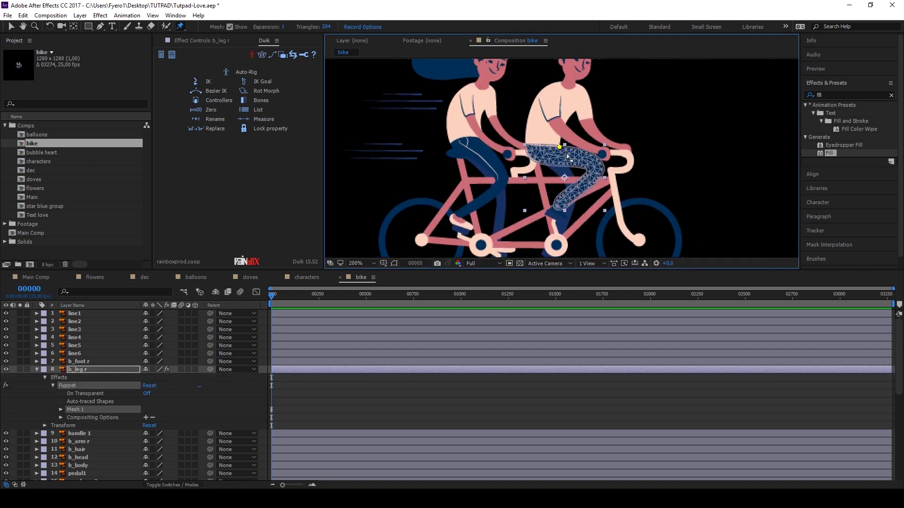
{"action": "scroll", "coordinate": [586, 169], "scroll_direction": "up", "scroll_amount": 1}
{"action": "scroll", "coordinate": [594, 173], "scroll_direction": "up", "scroll_amount": 1}
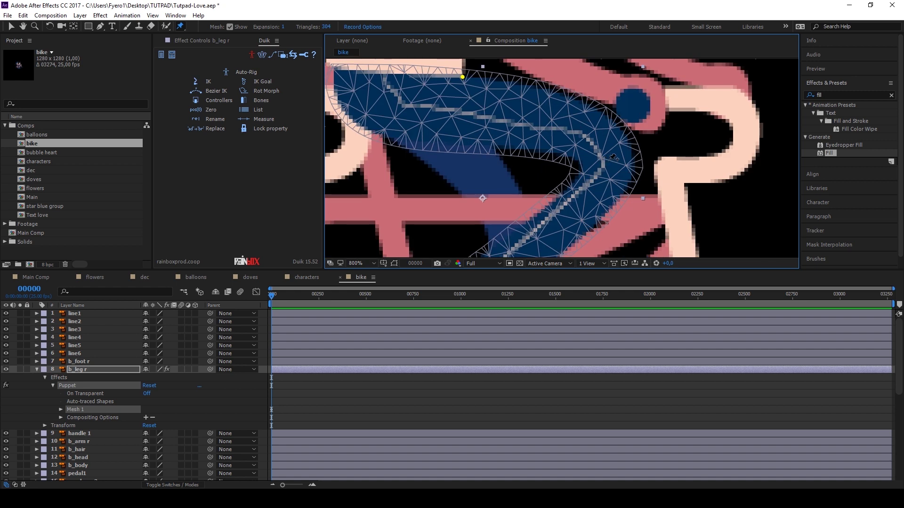
{"action": "scroll", "coordinate": [612, 163], "scroll_direction": "down", "scroll_amount": 2}
{"action": "scroll", "coordinate": [570, 212], "scroll_direction": "up", "scroll_amount": 2}
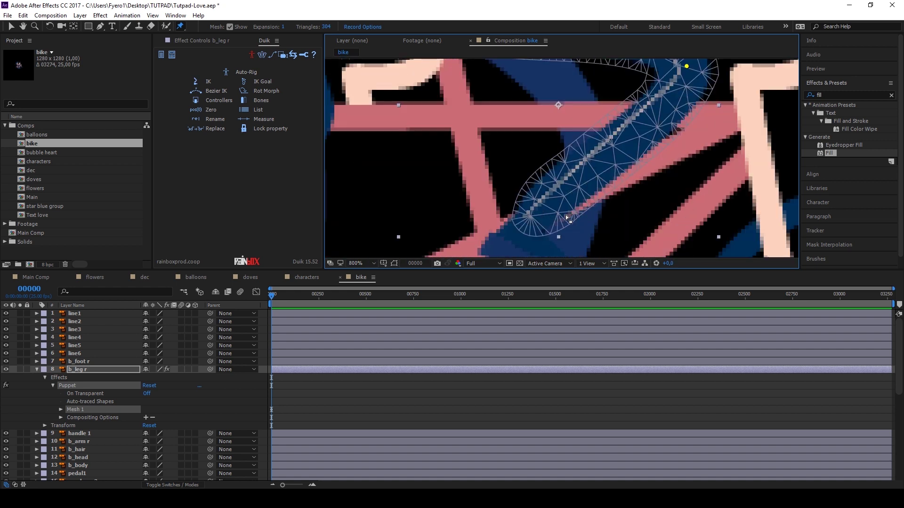
{"action": "left_click", "coordinate": [530, 216]}
{"action": "scroll", "coordinate": [530, 216], "scroll_direction": "down", "scroll_amount": 2}
{"action": "scroll", "coordinate": [501, 155], "scroll_direction": "up", "scroll_amount": 2}
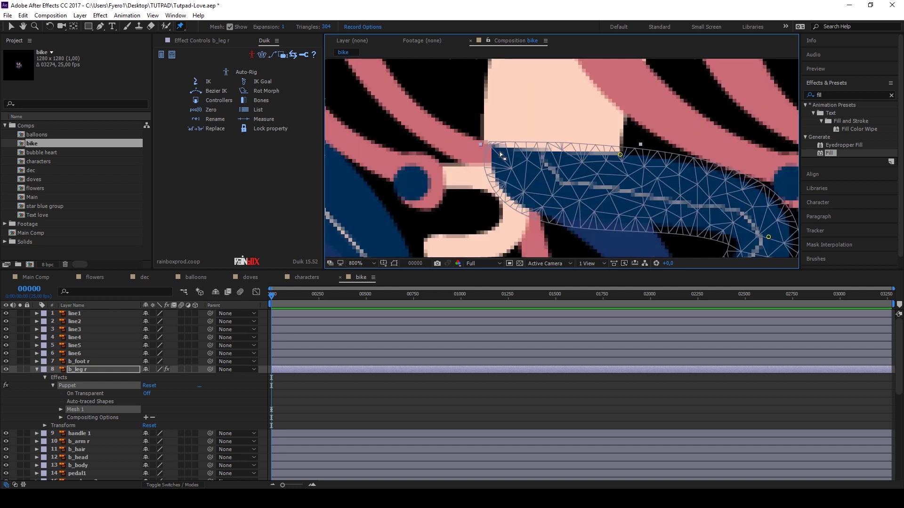
{"action": "scroll", "coordinate": [500, 154], "scroll_direction": "up", "scroll_amount": 1}
{"action": "left_click", "coordinate": [485, 146]}
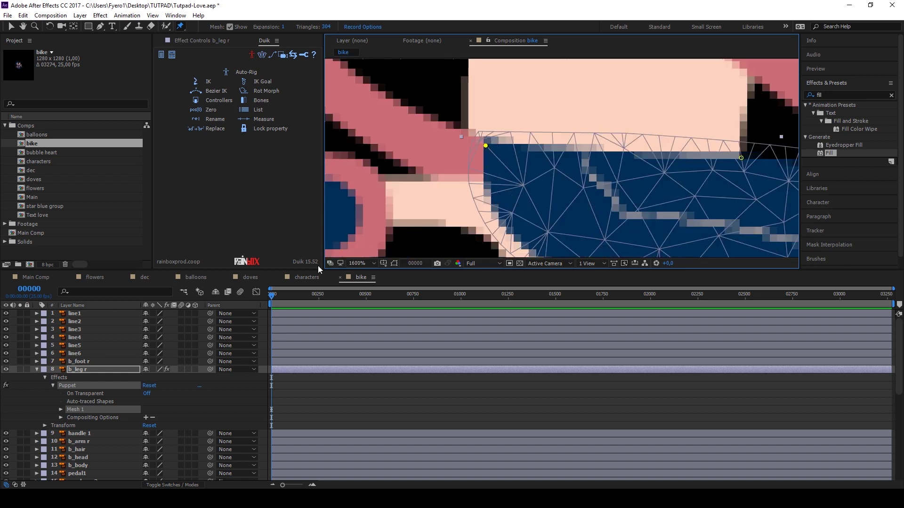
Step: Rename the four puppet pins Hip 2, Ankle, Knee and Hip 1
{"action": "left_click", "coordinate": [88, 371]}
{"action": "key", "text": "u"}
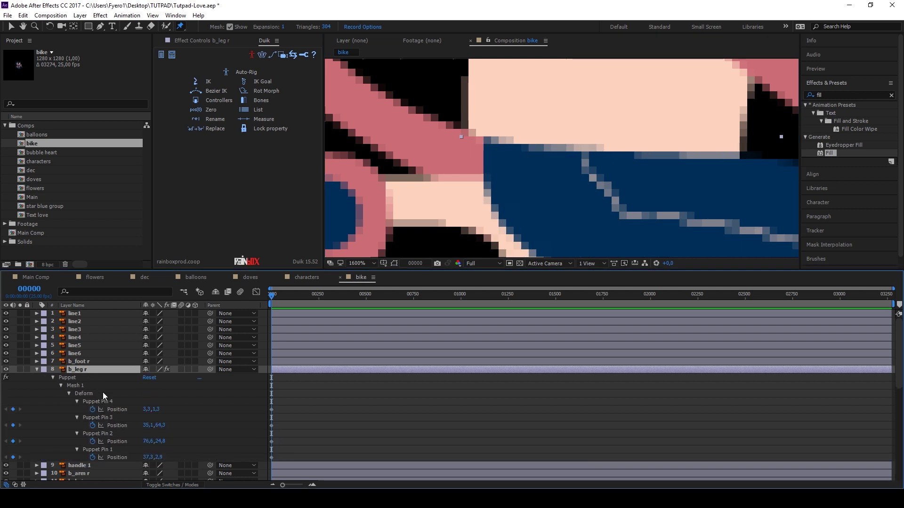
{"action": "left_click", "coordinate": [98, 401]}
{"action": "key", "text": "Return"}
{"action": "type", "text": "Hip 2"}
{"action": "key", "text": "Tab"}
{"action": "type", "text": "Ankle"}
{"action": "key", "text": "Tab"}
{"action": "type", "text": "Knee"}
{"action": "key", "text": "Tab"}
{"action": "type", "text": "Hip 1"}
{"action": "key", "text": "Return"}
Step: Select all four puppet pins on b_leg r
{"action": "left_click", "coordinate": [94, 433]}
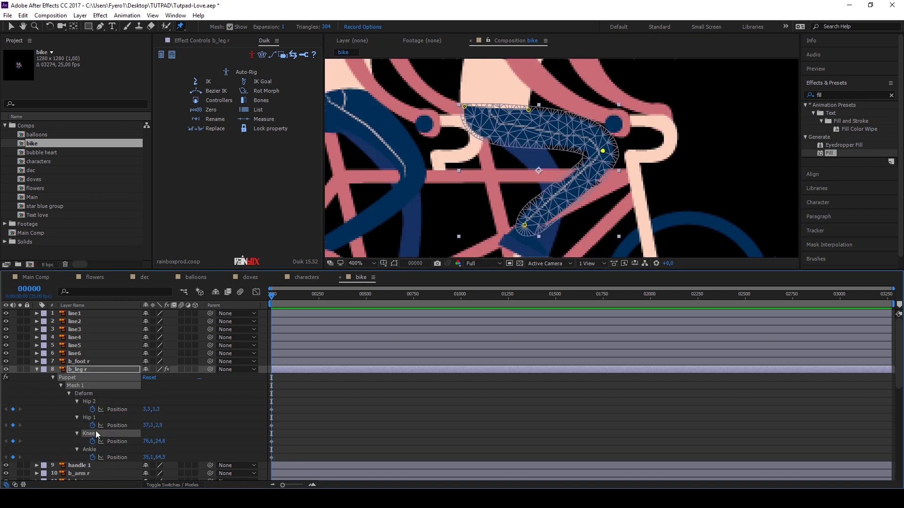
{"action": "left_click", "coordinate": [89, 450]}
{"action": "left_click", "coordinate": [91, 403], "text": "shift"}
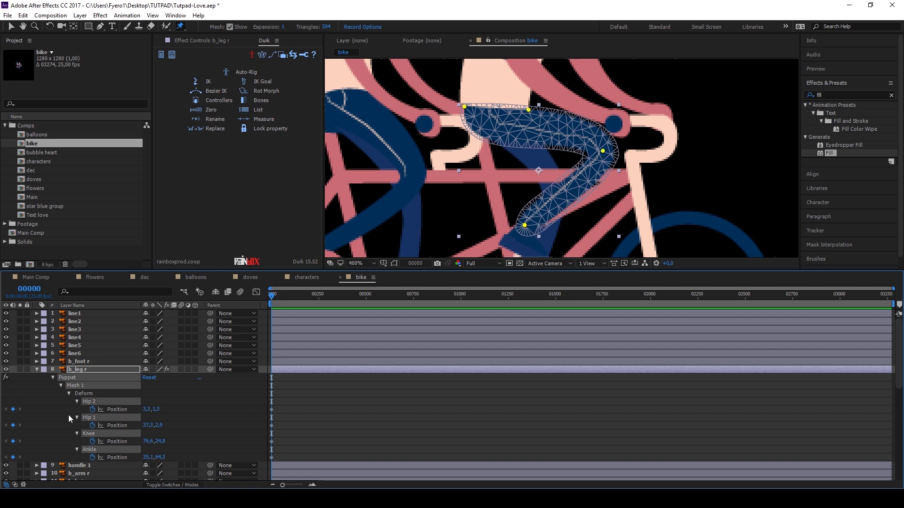
Step: Create Duik bones on the leg's pins and select B_Hip 1, B_Knee and B_Ankle
{"action": "left_click", "coordinate": [260, 101]}
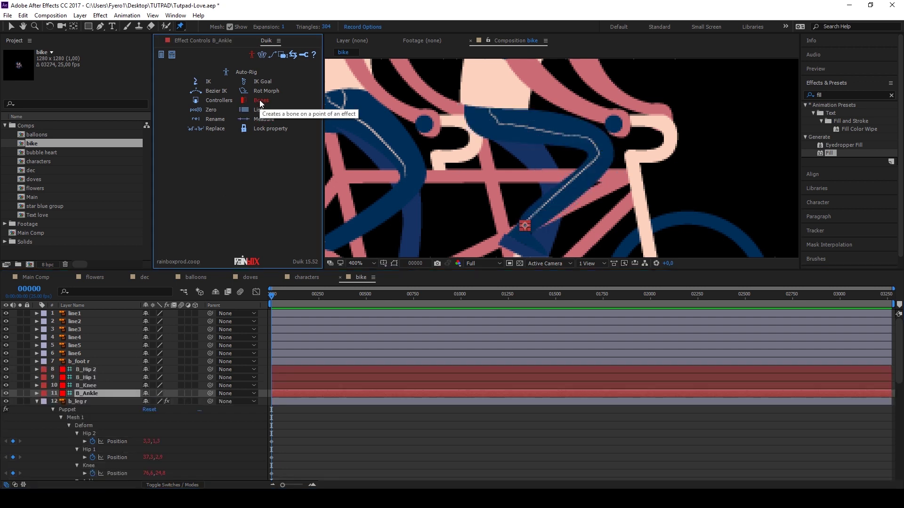
{"action": "left_click", "coordinate": [97, 376]}
{"action": "left_click", "coordinate": [95, 393], "text": "shift"}
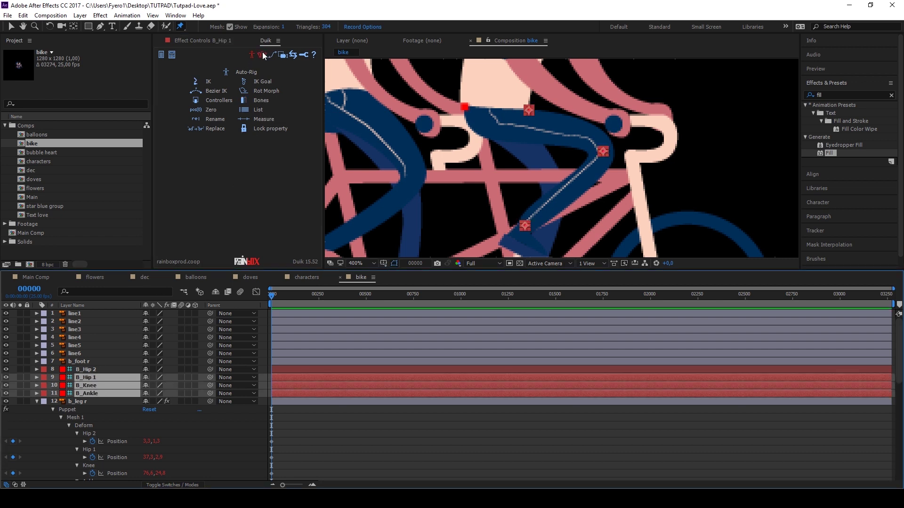
Step: Auto-rig the bones as a back leg with B_Hip 1 as thigh and B_Ankle as foot
{"action": "left_click", "coordinate": [249, 72]}
{"action": "left_click", "coordinate": [271, 118]}
{"action": "left_click", "coordinate": [526, 211]}
{"action": "left_click", "coordinate": [512, 230]}
{"action": "left_click", "coordinate": [525, 234]}
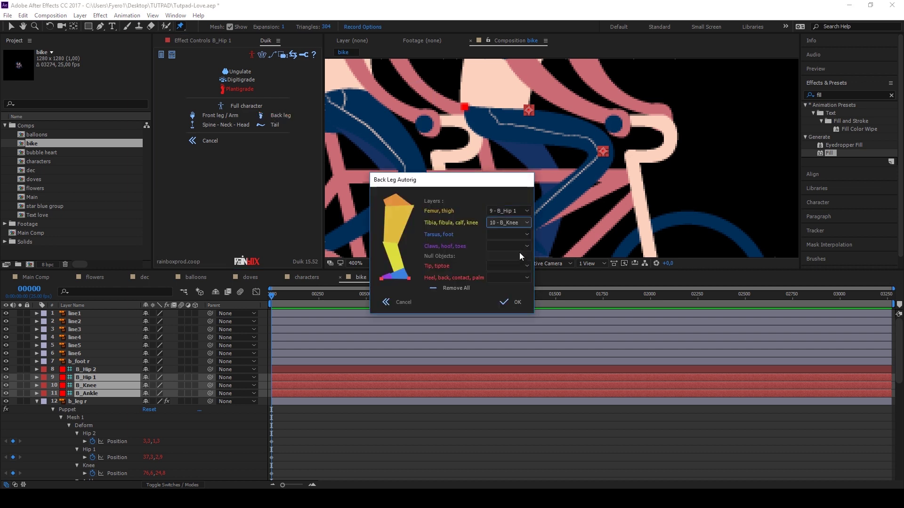
{"action": "left_click", "coordinate": [509, 259]}
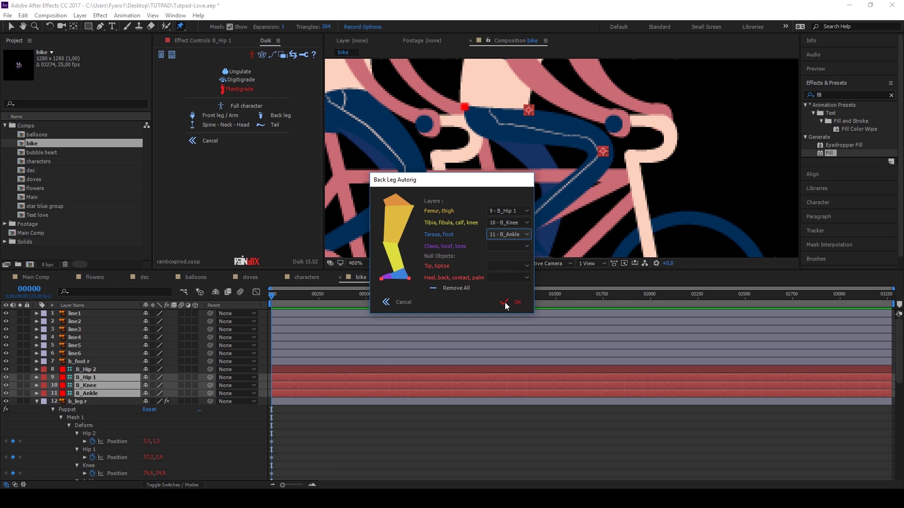
{"action": "left_click", "coordinate": [505, 302]}
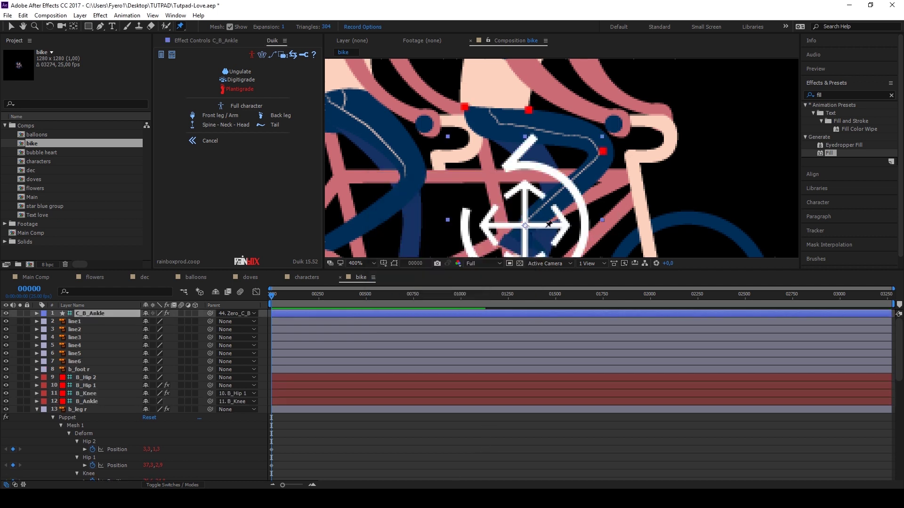
Step: Test the leg bend with the ankle controller and move C_B_Ankle just below b_foot r
{"action": "key", "text": "v"}
{"action": "mouse_move", "coordinate": [524, 230]}
{"action": "left_mouse_down"}
{"action": "mouse_move", "coordinate": [516, 244]}
{"action": "mouse_move", "coordinate": [536, 264]}
{"action": "mouse_move", "coordinate": [538, 215]}
{"action": "mouse_move", "coordinate": [512, 200]}
{"action": "left_mouse_up"}
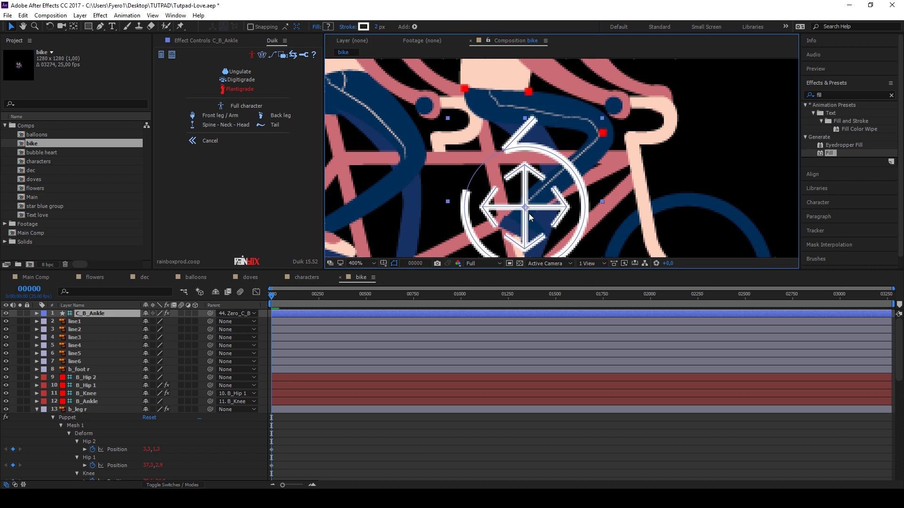
{"action": "left_click_drag", "start_coordinate": [100, 313], "coordinate": [96, 372]}
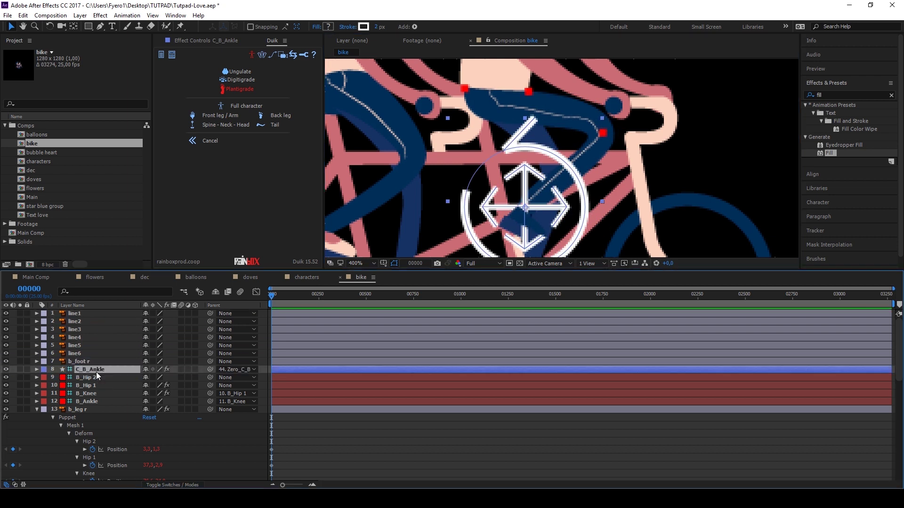
Step: Parent the b_foot r layer to the C_B_Ankle controller
{"action": "left_click", "coordinate": [89, 361]}
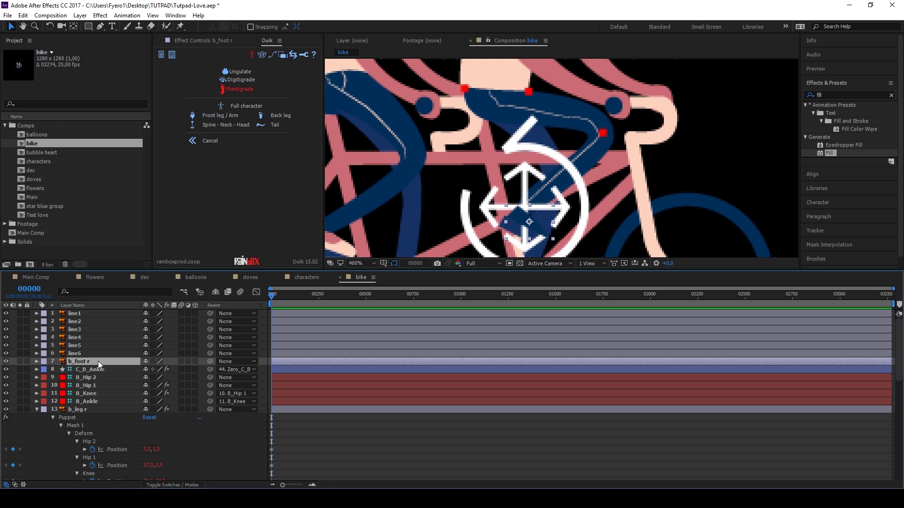
{"action": "scroll", "coordinate": [98, 361], "scroll_direction": "down", "scroll_amount": 4}
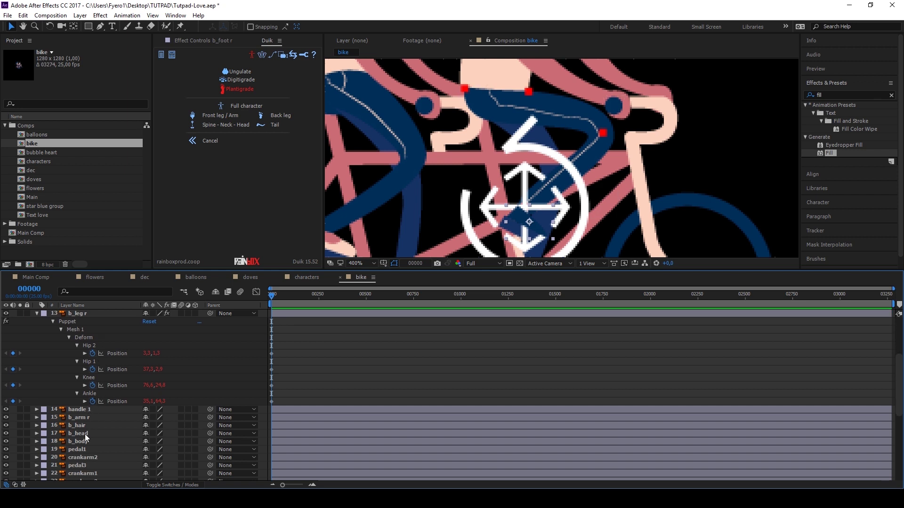
{"action": "left_click", "coordinate": [83, 448]}
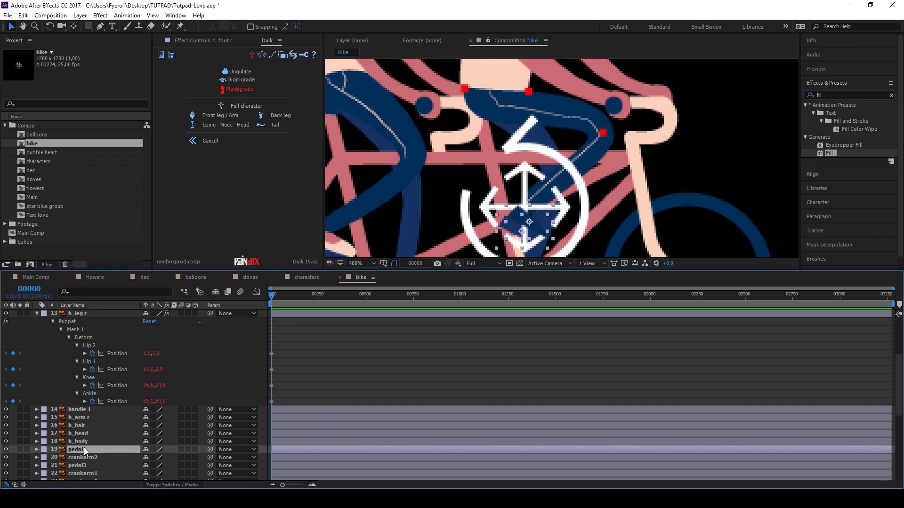
{"action": "scroll", "coordinate": [84, 448], "scroll_direction": "up", "scroll_amount": 4}
{"action": "left_click_drag", "start_coordinate": [211, 361], "coordinate": [124, 370]}
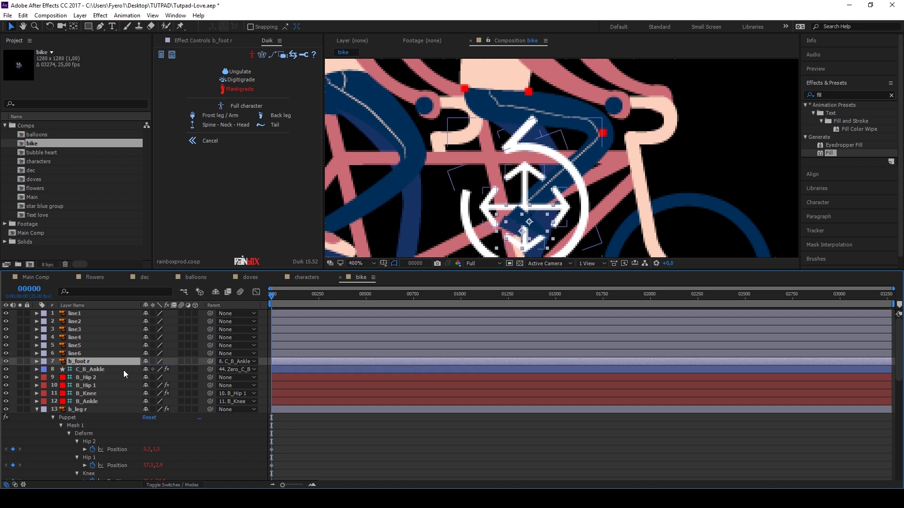
{"action": "left_click", "coordinate": [124, 370]}
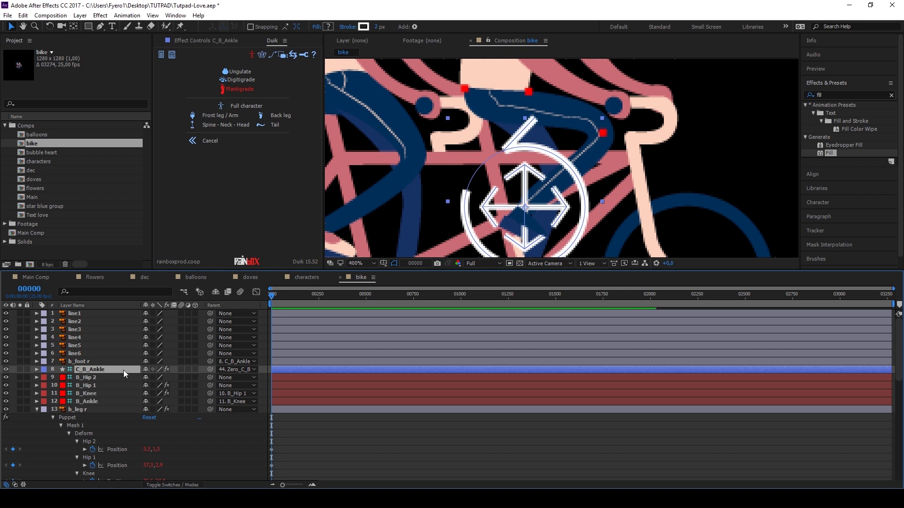
Step: Paste the Math.sin/Math.cos circular expression into C_B_Ankle's Position and preview the pedaling
{"action": "key", "text": "p"}
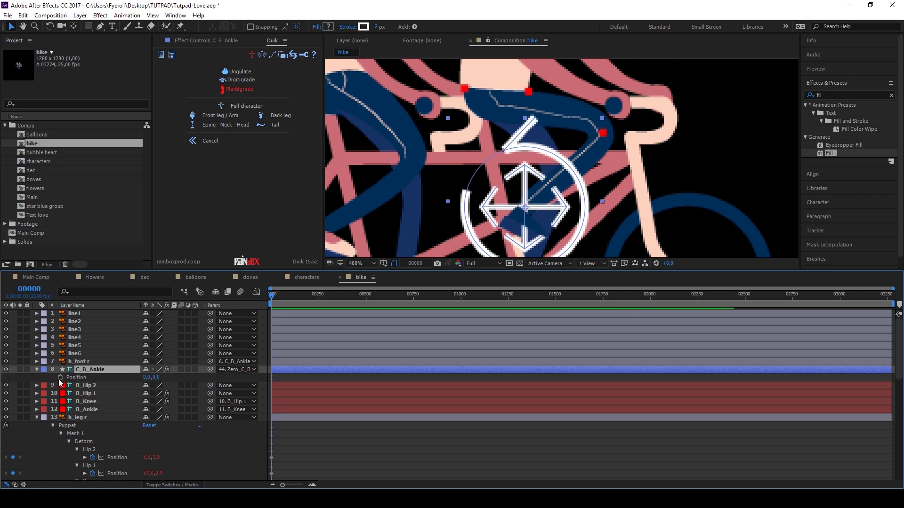
{"action": "left_click", "coordinate": [60, 378], "text": "alt"}
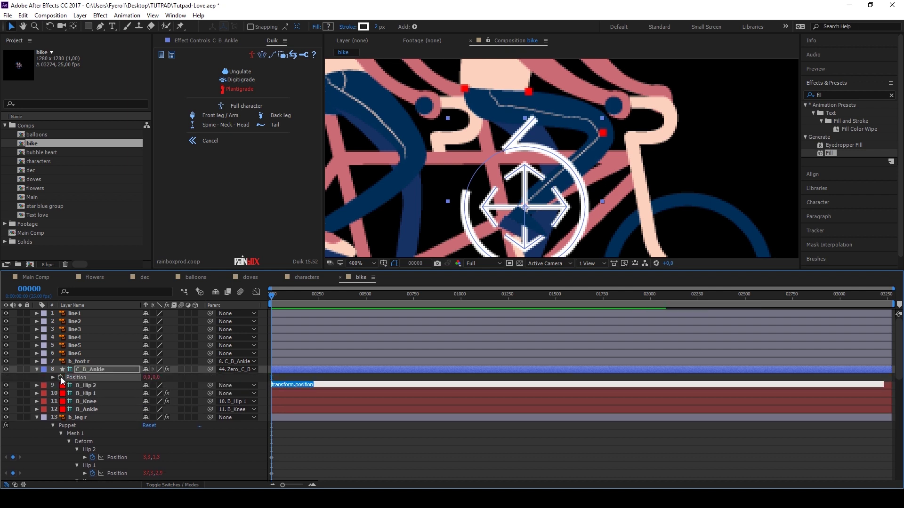
{"action": "left_click", "coordinate": [53, 378]}
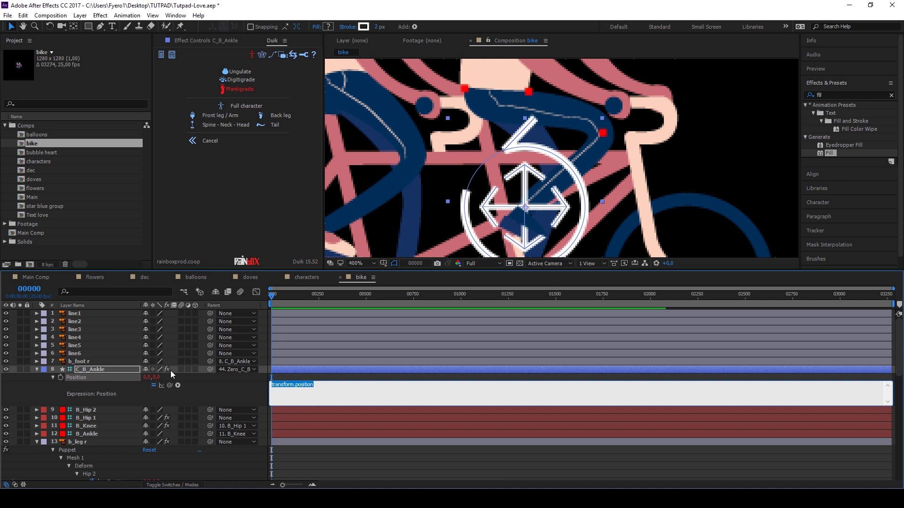
{"action": "type", "text": "x=Math.sin(-time*5)*15 y=Math.cos(-time*5)*15 [x,y]"}
{"action": "left_click", "coordinate": [322, 375]}
{"action": "key", "text": "space"}
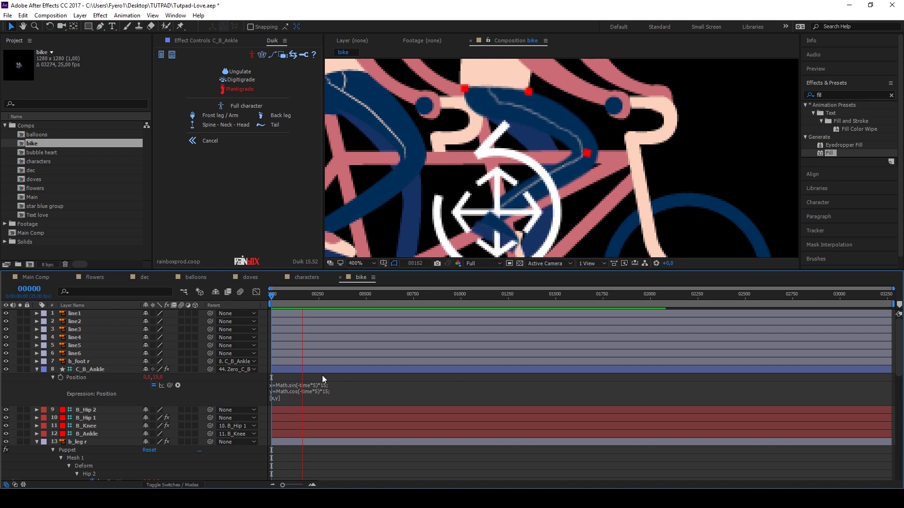
{"action": "key", "text": "space"}
{"action": "key", "text": "Home"}
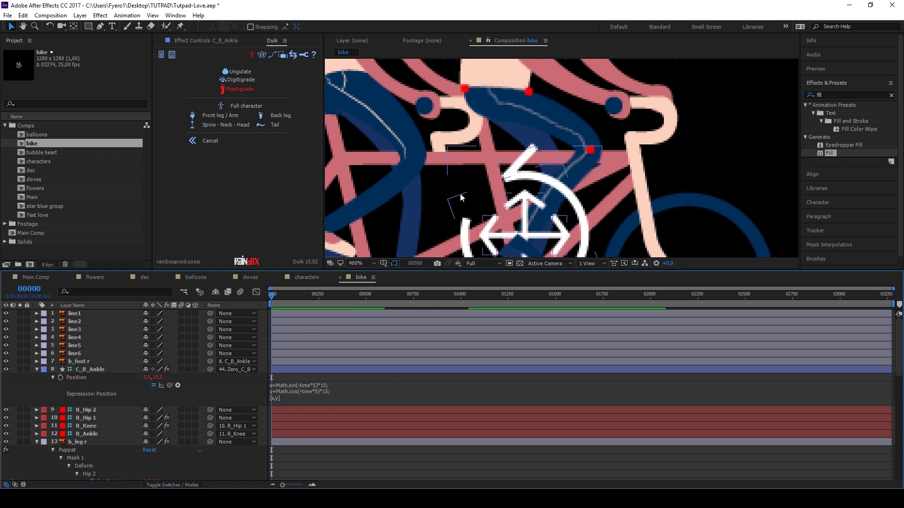
{"action": "scroll", "coordinate": [462, 197], "scroll_direction": "down", "scroll_amount": 2}
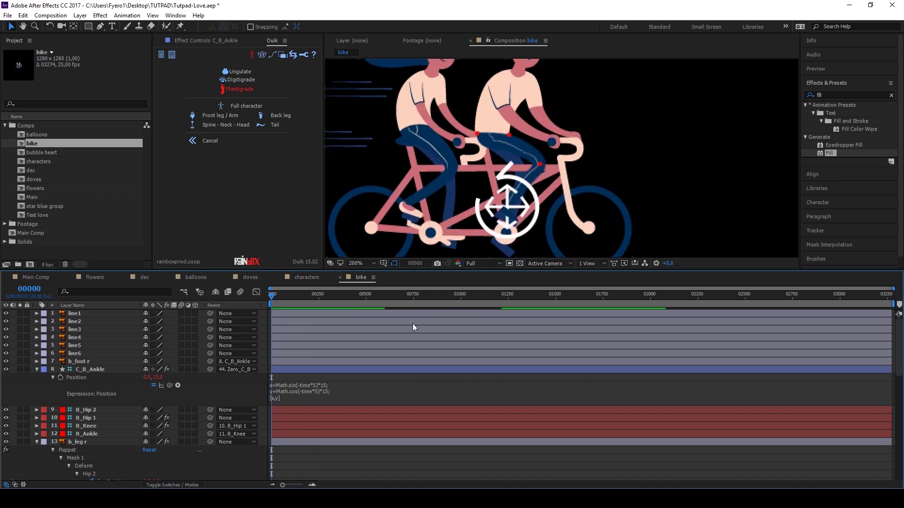
{"action": "left_click", "coordinate": [269, 293]}
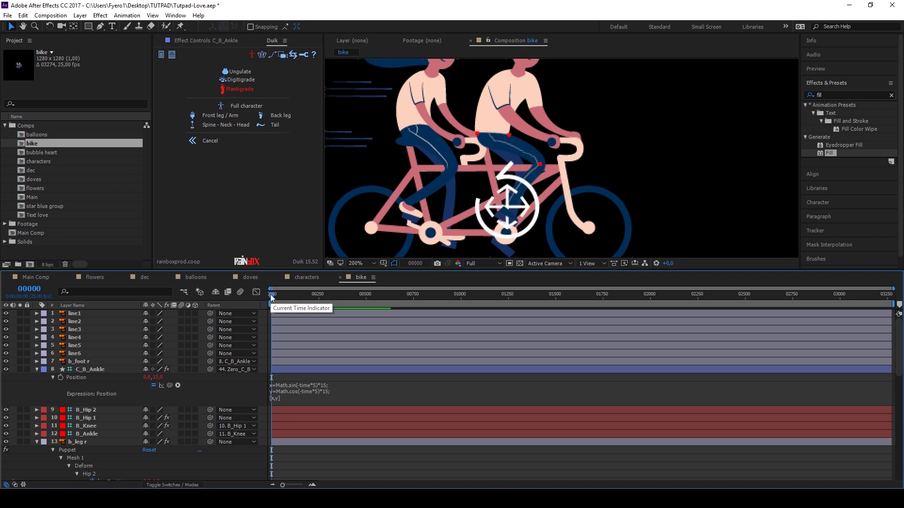
Step: Edit the expression's y calculation to add a 15-pixel downward offset and preview again
{"action": "key", "text": "p"}
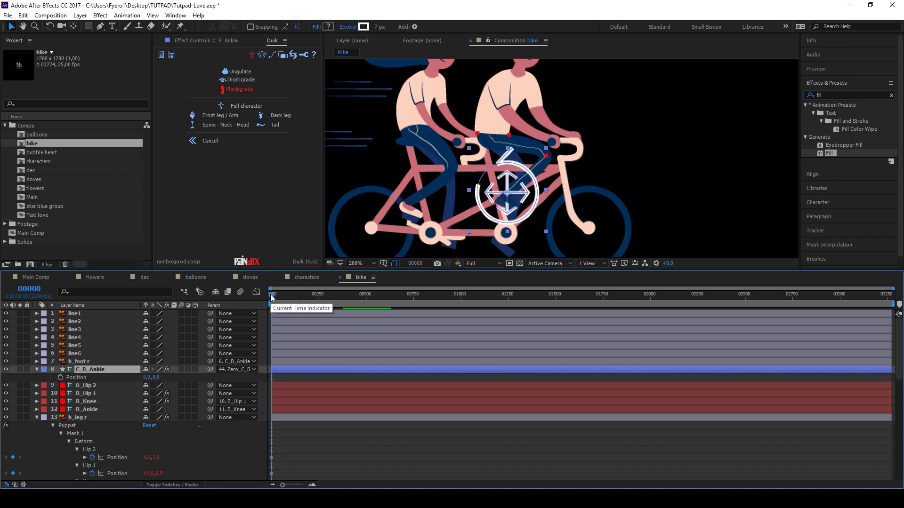
{"action": "left_click", "coordinate": [61, 378], "text": "alt"}
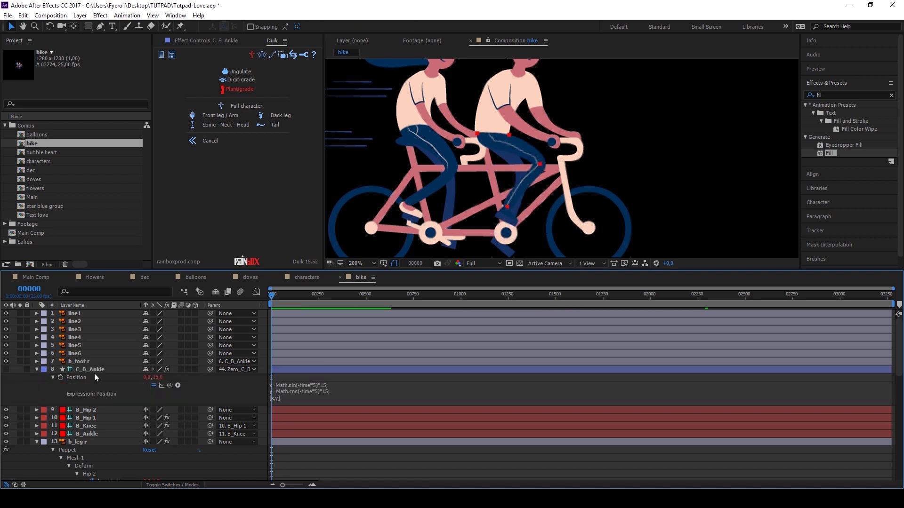
{"action": "key", "text": "ctrl+v"}
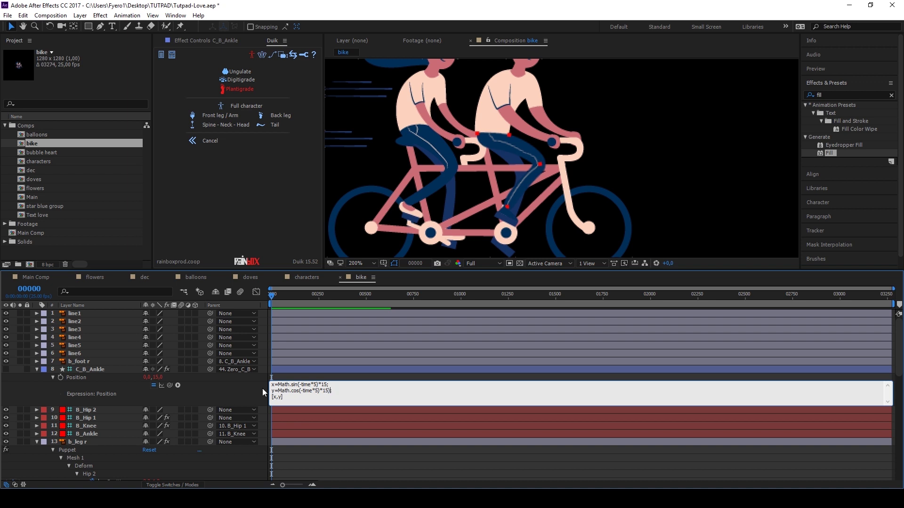
{"action": "type", "text": "("}
{"action": "key", "text": "End"}
{"action": "key", "text": "Left"}
{"action": "type", "text": ")"}
{"action": "left_click", "coordinate": [348, 380]}
{"action": "key", "text": "space"}
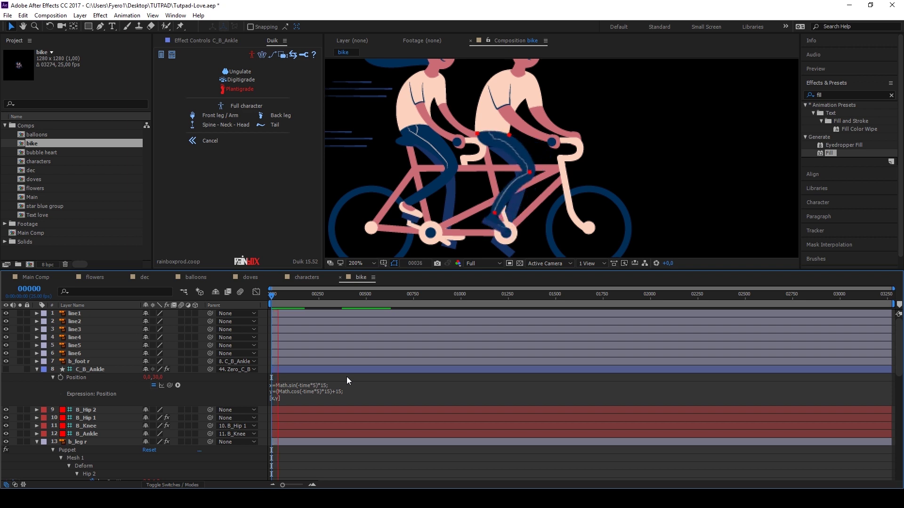
{"action": "key", "text": "space"}
{"action": "mouse_move", "coordinate": [281, 297]}
{"action": "left_mouse_down"}
{"action": "mouse_move", "coordinate": [264, 299]}
{"action": "mouse_move", "coordinate": [277, 302]}
{"action": "left_mouse_up"}
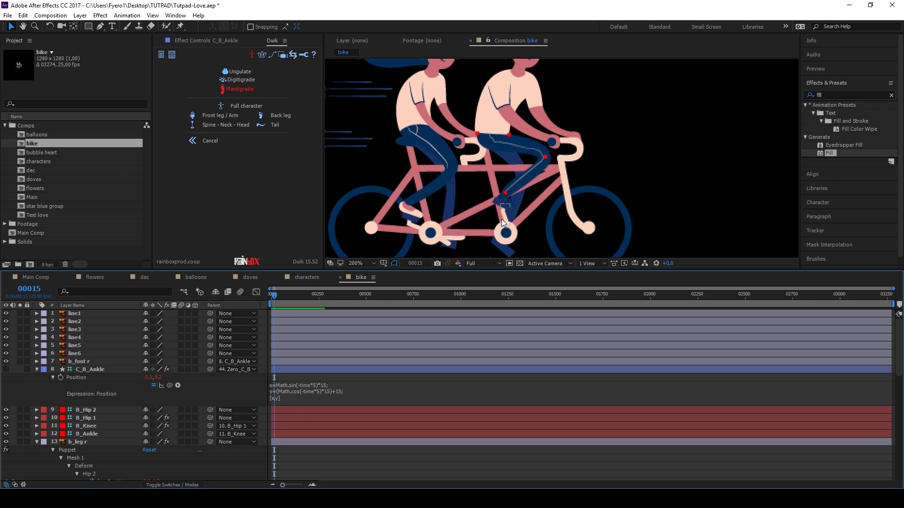
Step: Place puppet pins at the top and lower end of the crankarm1 layer
{"action": "left_click", "coordinate": [499, 216]}
{"action": "scroll", "coordinate": [503, 218], "scroll_direction": "up", "scroll_amount": 3}
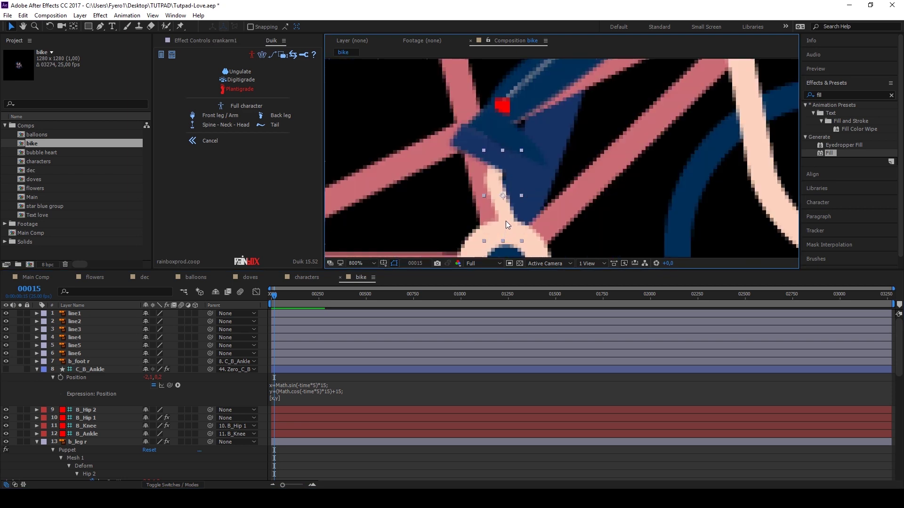
{"action": "left_click", "coordinate": [181, 27]}
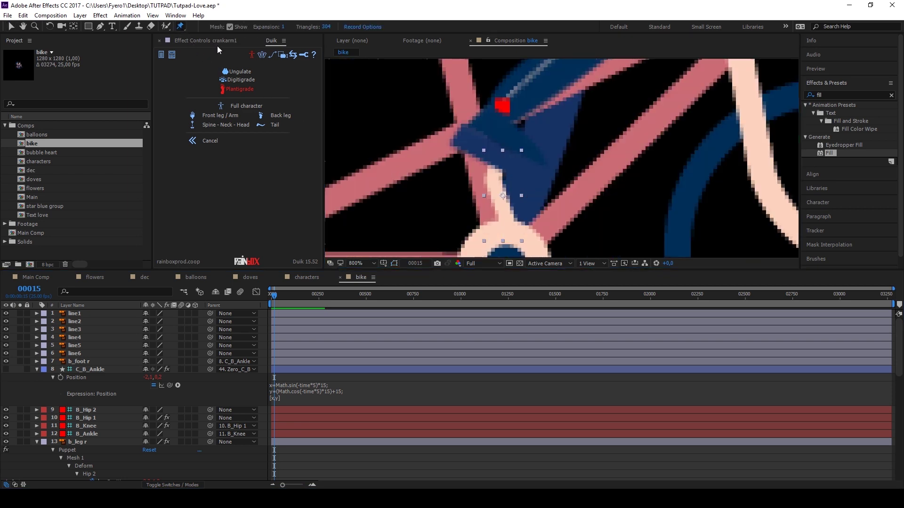
{"action": "left_click", "coordinate": [497, 159]}
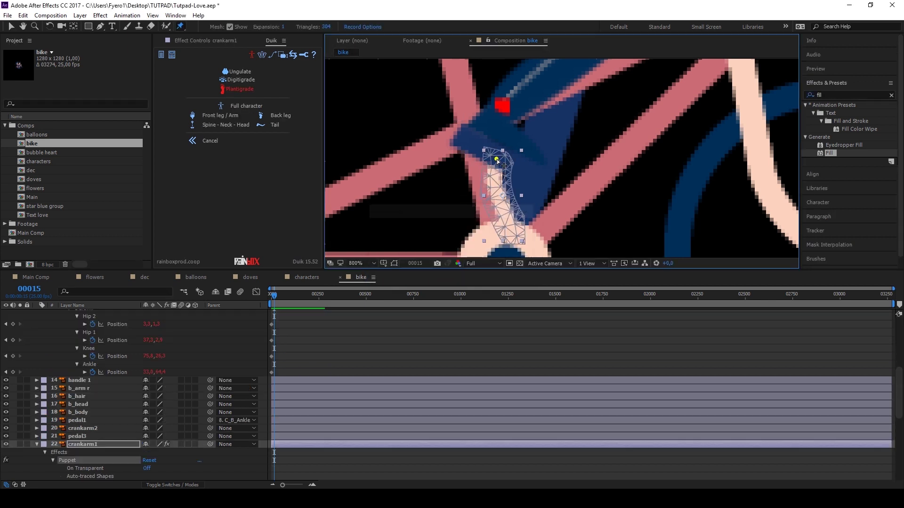
{"action": "left_click", "coordinate": [512, 234]}
Step: Add a null object named CONTROL and select the crankarm1 layer
{"action": "left_click", "coordinate": [80, 15]}
{"action": "mouse_move", "coordinate": [84, 28]}
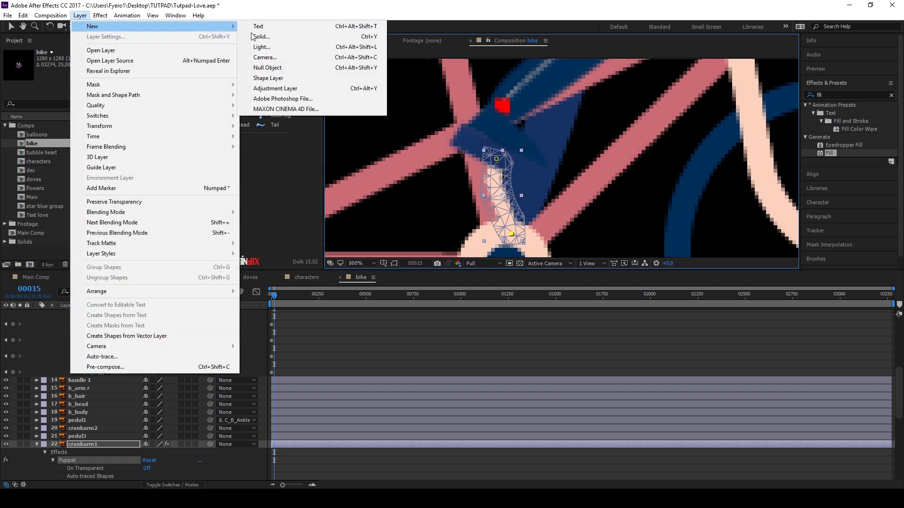
{"action": "left_click", "coordinate": [301, 67]}
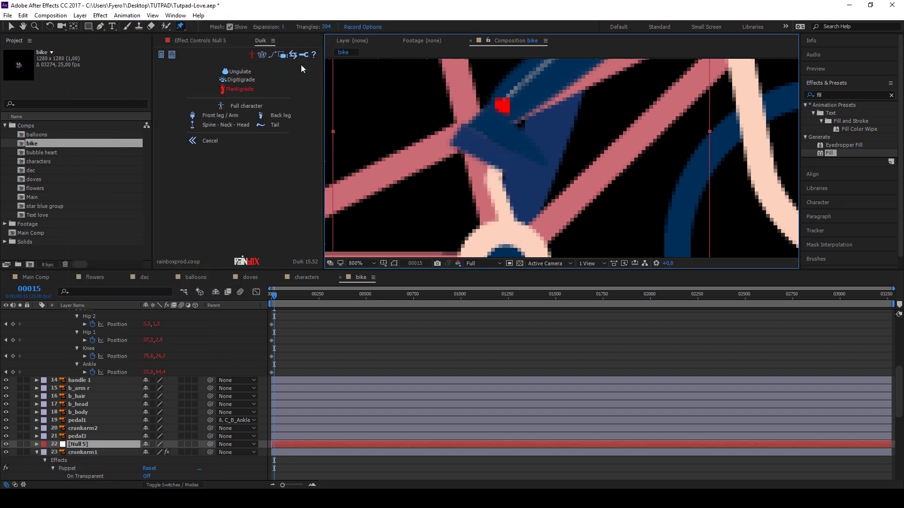
{"action": "scroll", "coordinate": [483, 138], "scroll_direction": "down", "scroll_amount": 5}
{"action": "scroll", "coordinate": [509, 209], "scroll_direction": "up", "scroll_amount": 3}
{"action": "scroll", "coordinate": [509, 210], "scroll_direction": "up", "scroll_amount": 2}
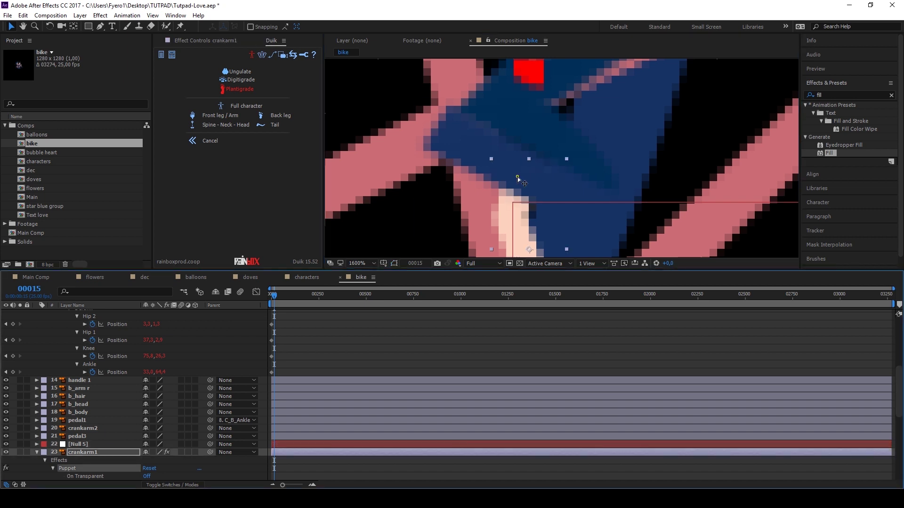
{"action": "scroll", "coordinate": [524, 174], "scroll_direction": "down", "scroll_amount": 2}
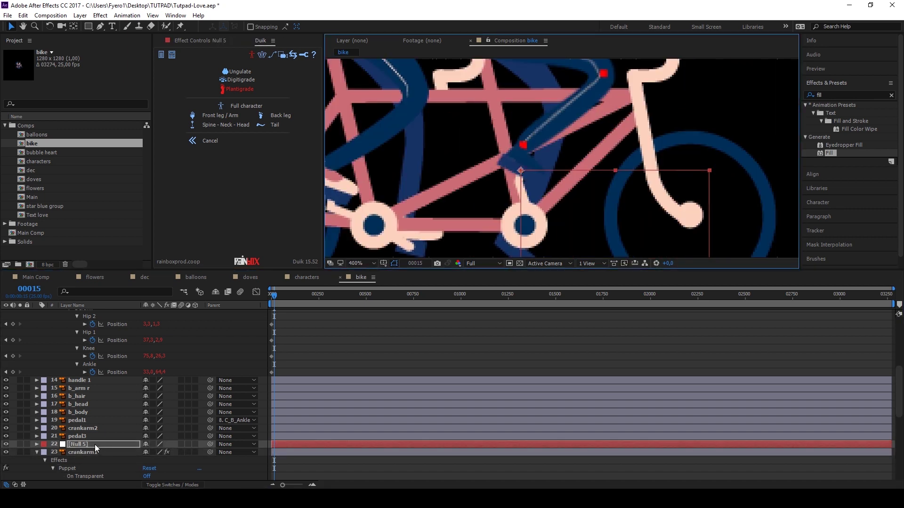
{"action": "type", "text": "CONTROL"}
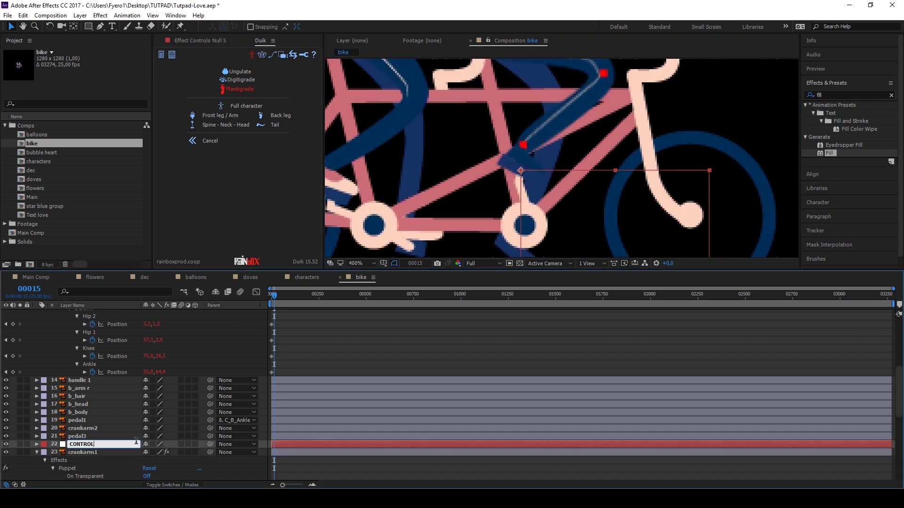
{"action": "key", "text": "Return"}
{"action": "scroll", "coordinate": [100, 457], "scroll_direction": "down", "scroll_amount": 3}
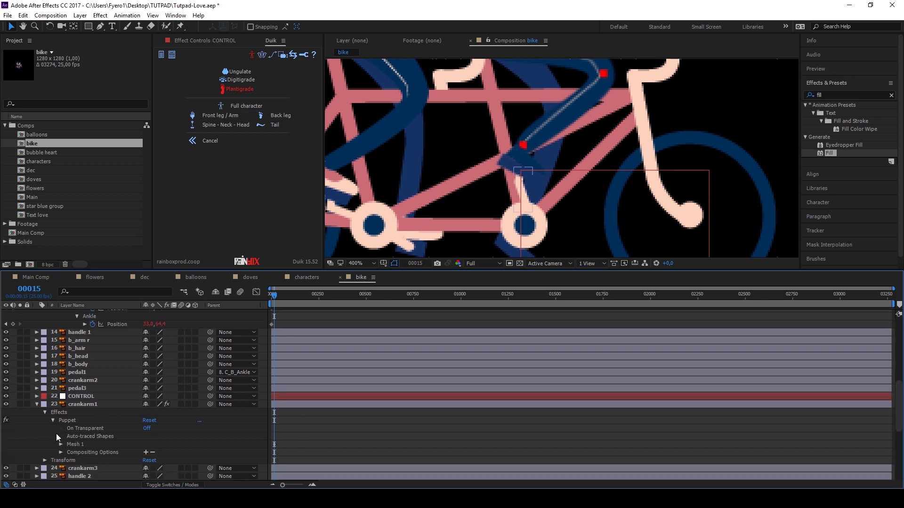
{"action": "left_click", "coordinate": [68, 404]}
Step: Add an expression to crankarm1's Puppet Pin 1 position and parent CONTROL to 8. C_B_Ankle
{"action": "key", "text": "u"}
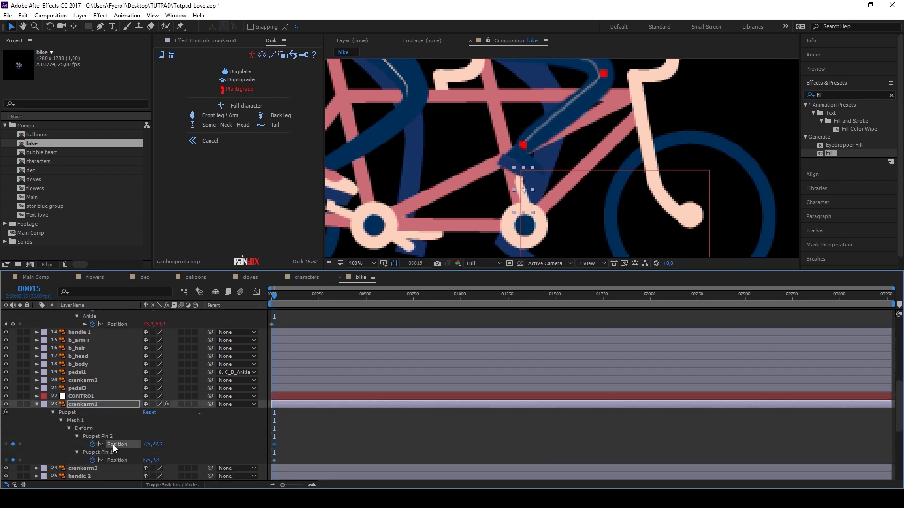
{"action": "left_click", "coordinate": [113, 445]}
{"action": "left_click", "coordinate": [113, 461]}
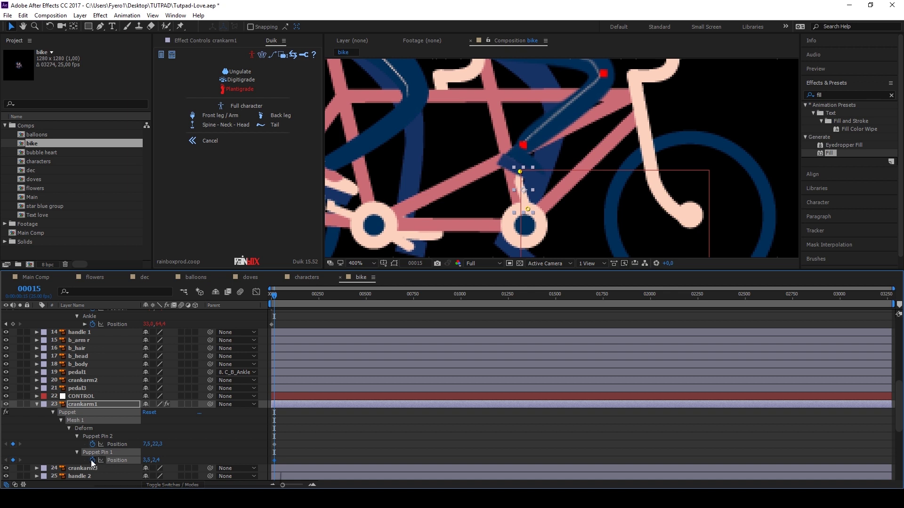
{"action": "left_click", "coordinate": [92, 461], "text": "alt"}
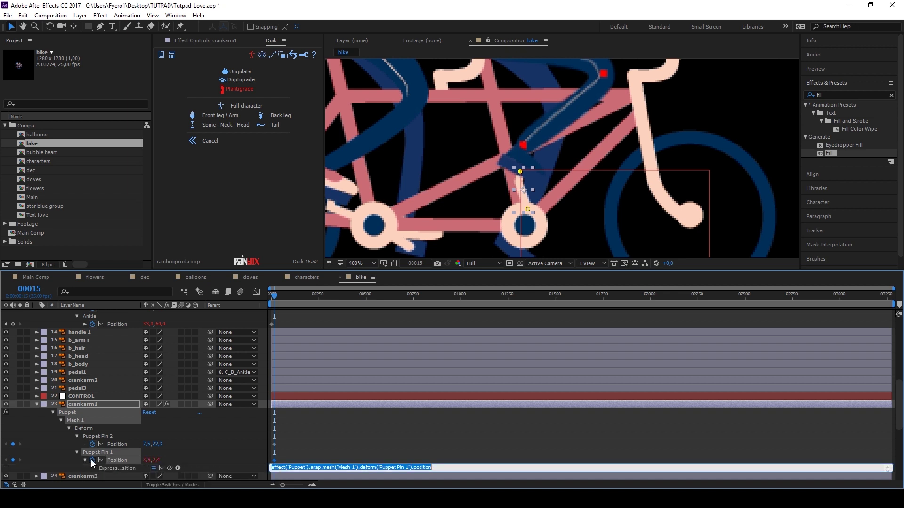
{"action": "left_click", "coordinate": [236, 398]}
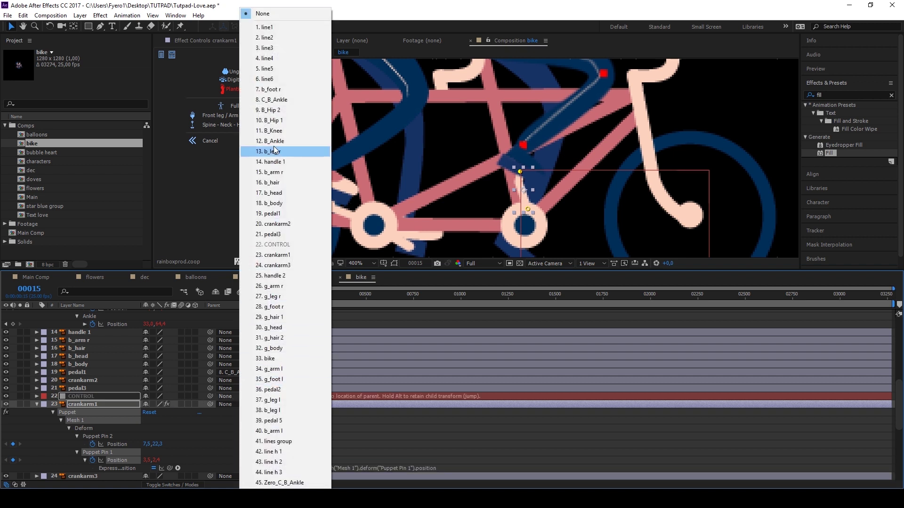
{"action": "left_click", "coordinate": [278, 100]}
Step: Write the thisComp.layer("CONTROL") toComp expression for Puppet Pin 1 and preview the pedalling
{"action": "left_click", "coordinate": [296, 467]}
{"action": "type", "text": "A"}
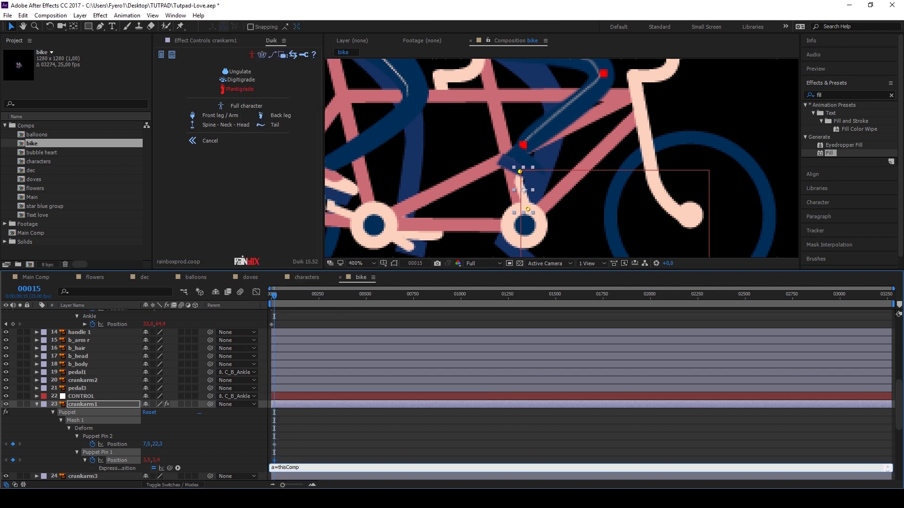
{"action": "type", "text": "CONTROL\")"}
{"action": "type", "text": ";"}
{"action": "key", "text": "Return"}
{"action": "type", "text": ".toComp"}
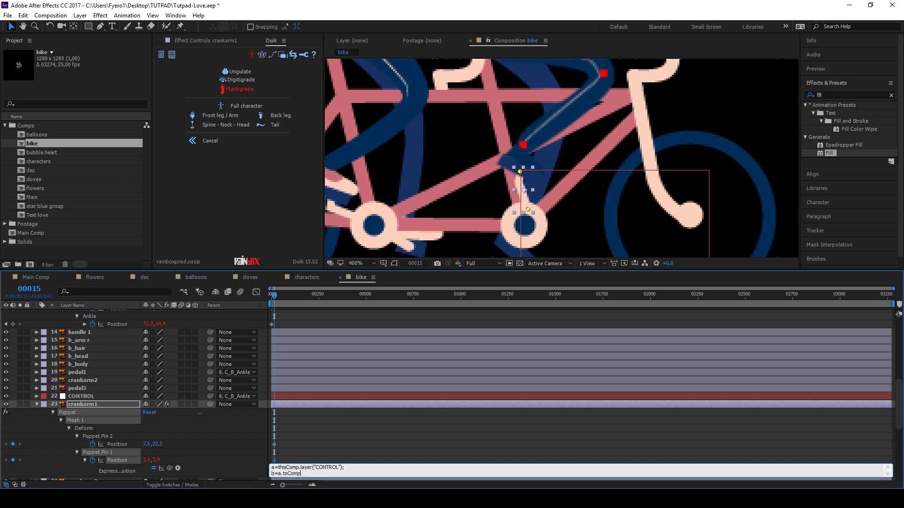
{"action": "type", "text": ";"}
{"action": "key", "text": "Return"}
{"action": "left_click", "coordinate": [295, 459]}
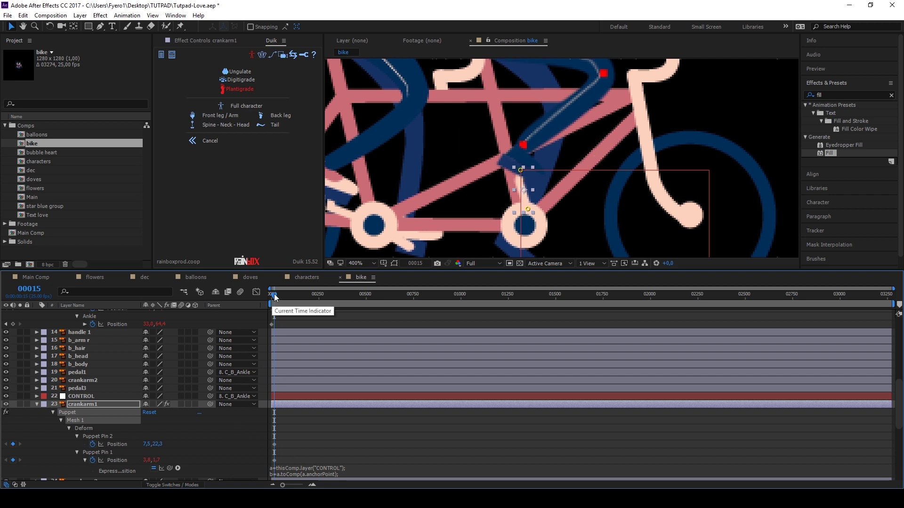
{"action": "key", "text": "space"}
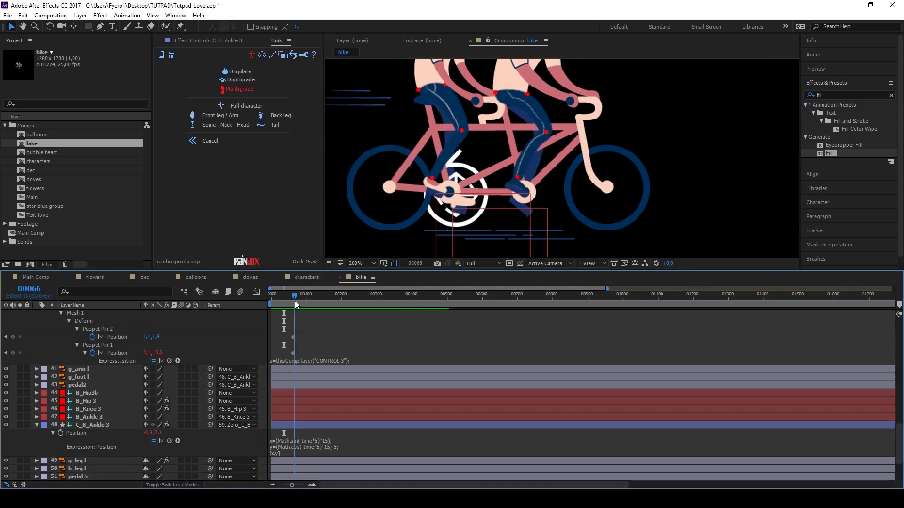
Step: Raise the IK B_Knee 3 Stretch on C_B_Ankle 3 to 8,0 from frame 0
{"action": "mouse_move", "coordinate": [291, 301]}
{"action": "left_mouse_down"}
{"action": "mouse_move", "coordinate": [277, 299]}
{"action": "mouse_move", "coordinate": [286, 301]}
{"action": "left_mouse_up"}
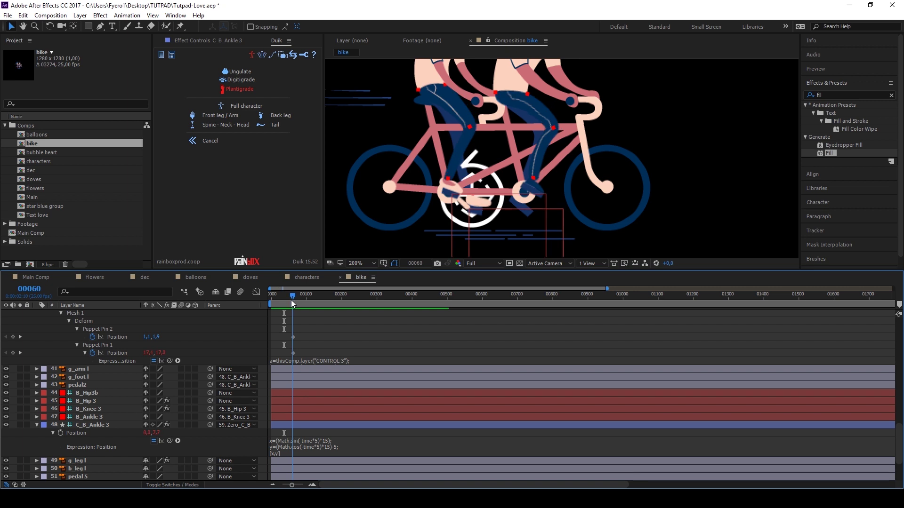
{"action": "left_click_drag", "start_coordinate": [286, 301], "coordinate": [267, 298]}
{"action": "left_click", "coordinate": [107, 426]}
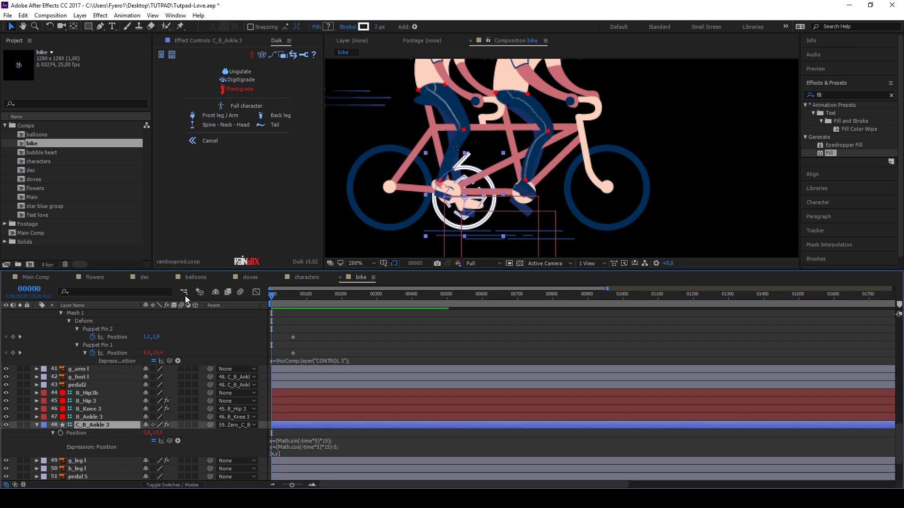
{"action": "left_click", "coordinate": [207, 40]}
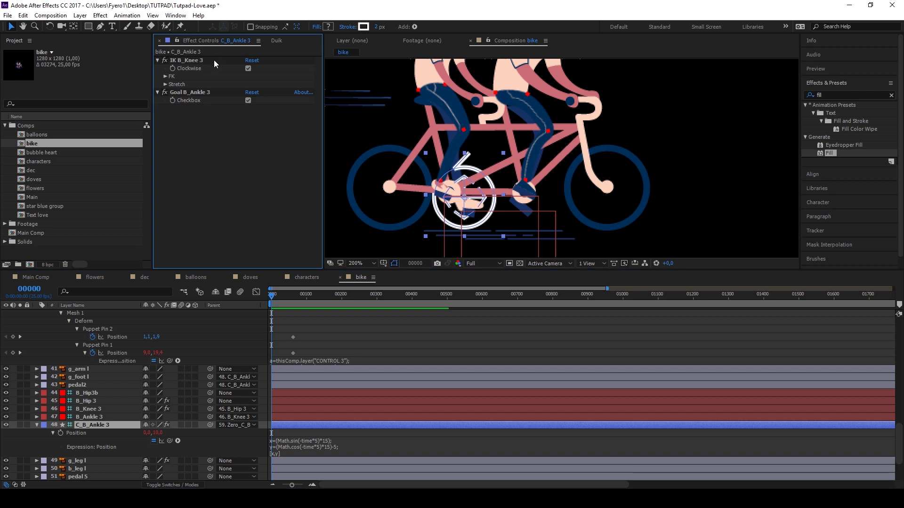
{"action": "left_click", "coordinate": [165, 85]}
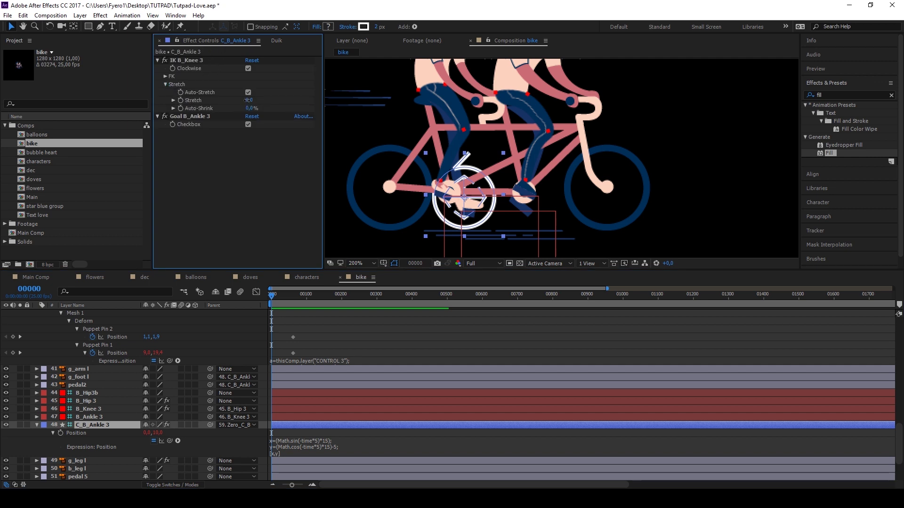
{"action": "left_click_drag", "start_coordinate": [247, 101], "coordinate": [252, 101]}
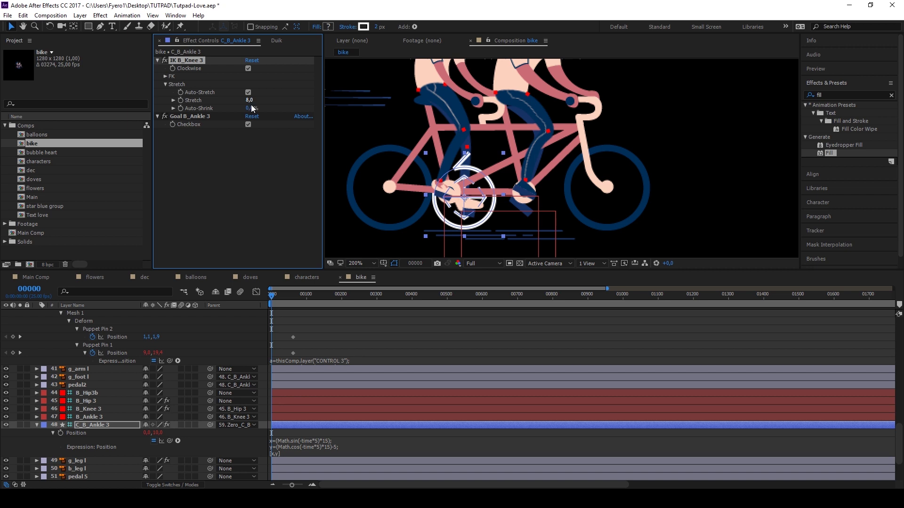
Step: Preview the pedalling and check the leg pose at frame 35 before returning to frame 0
{"action": "key", "text": "space"}
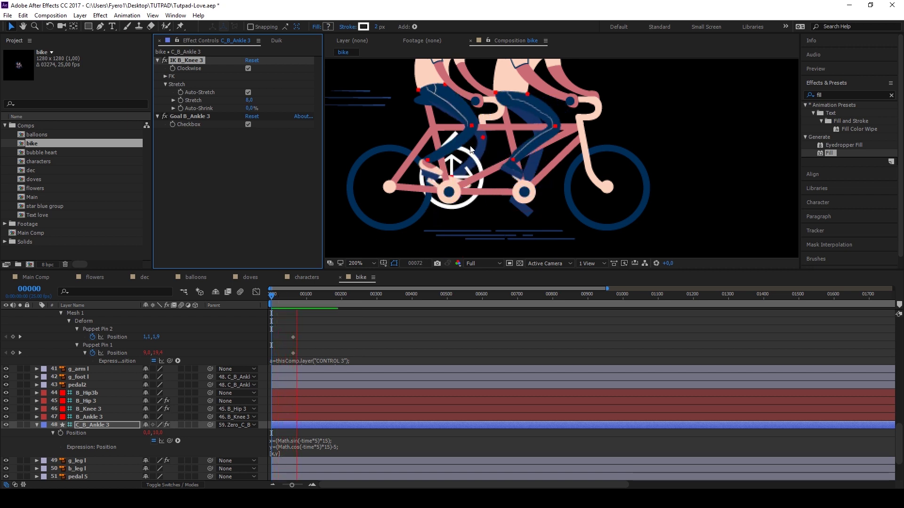
{"action": "key", "text": "space"}
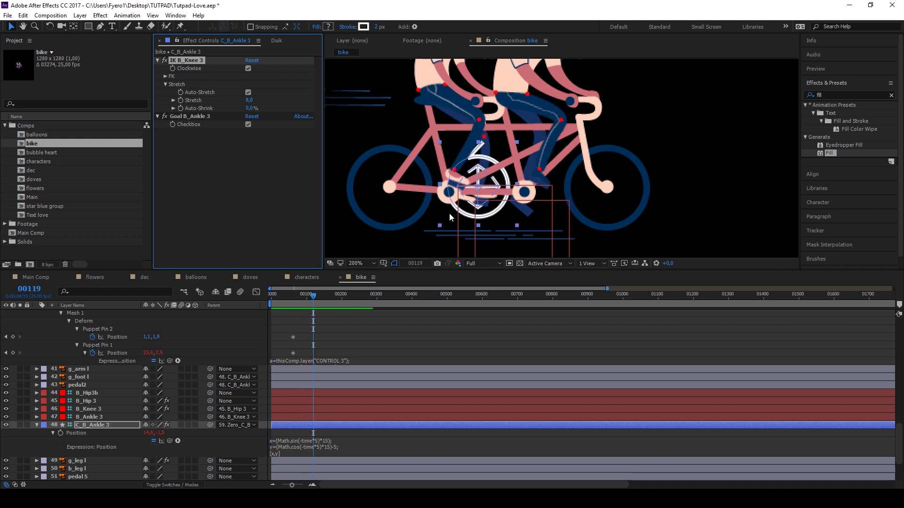
{"action": "key", "text": "Home"}
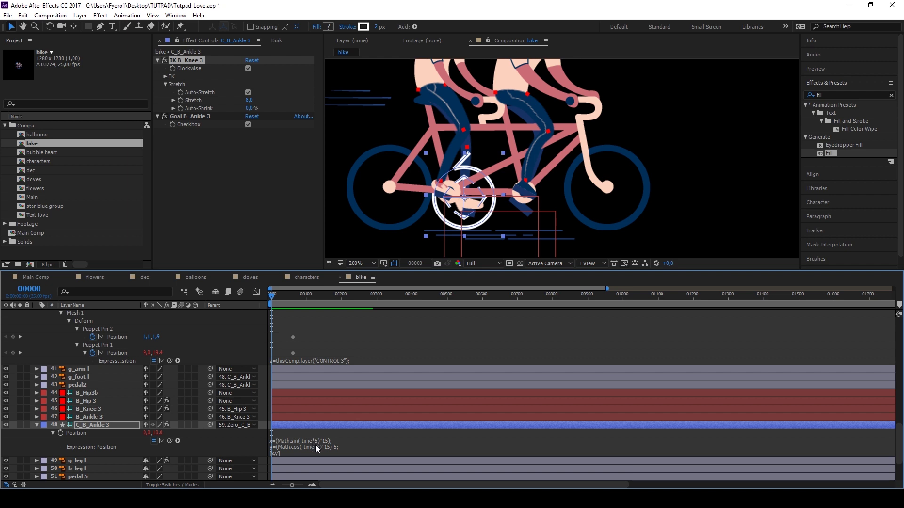
{"action": "left_click_drag", "start_coordinate": [273, 296], "coordinate": [287, 296]}
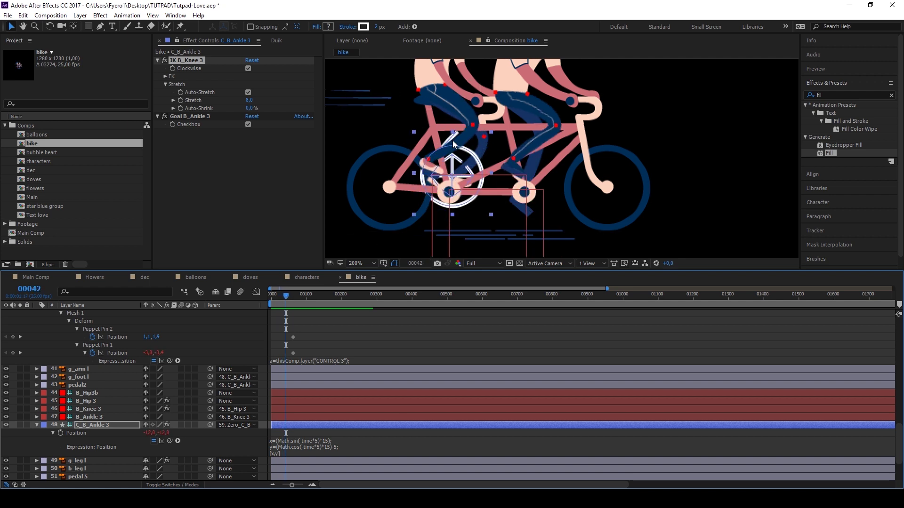
{"action": "left_click_drag", "start_coordinate": [284, 301], "coordinate": [269, 300]}
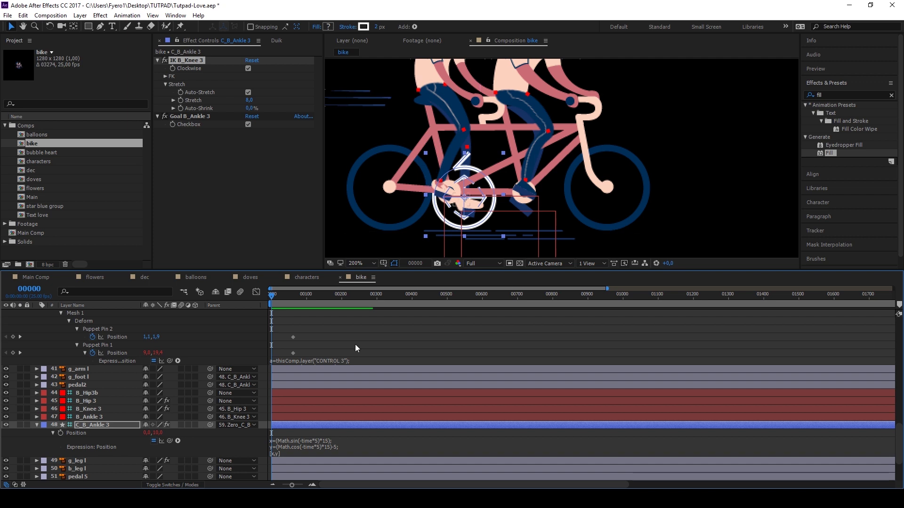
Step: Add a +3 offset to both the sine and cosine lines of C_B_Ankle 3's Position expression
{"action": "left_click", "coordinate": [285, 447]}
{"action": "left_click", "coordinate": [307, 440]}
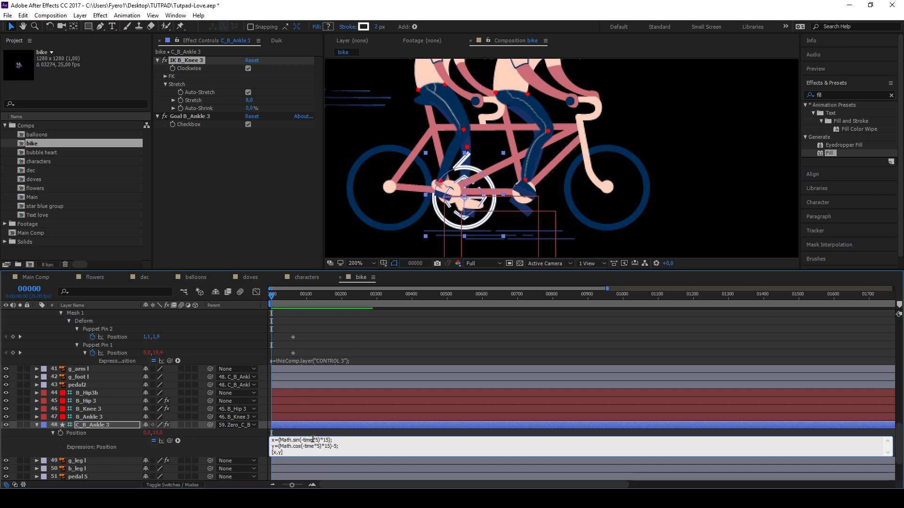
{"action": "type", "text": "("}
{"action": "type", "text": "+3)"}
{"action": "mouse_move", "coordinate": [331, 441]}
{"action": "left_mouse_down"}
{"action": "mouse_move", "coordinate": [301, 440]}
{"action": "mouse_move", "coordinate": [321, 447]}
{"action": "left_mouse_up"}
{"action": "type", "text": "(-time*5)+3"}
{"action": "left_click", "coordinate": [346, 431]}
Step: Preview the offset pedalling, nudge B_Hip 4a's control point up-left, and recheck around frame 96
{"action": "key", "text": "space"}
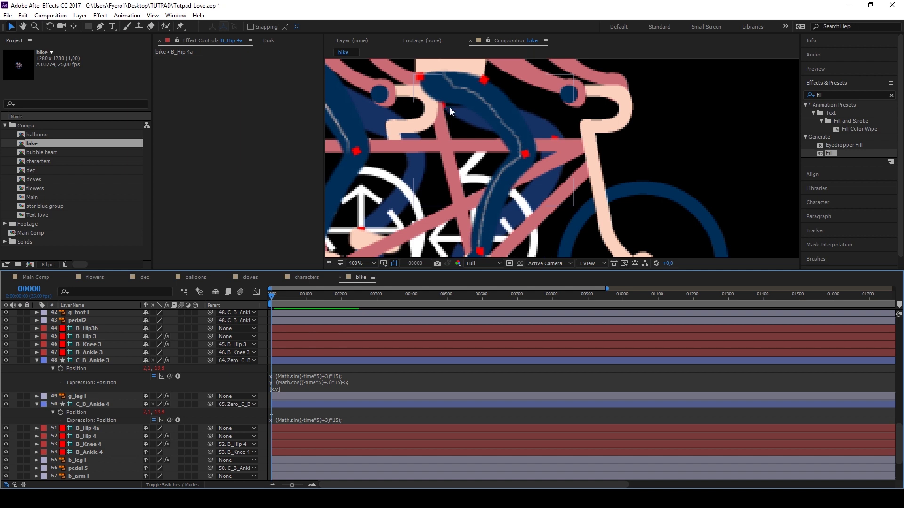
{"action": "left_click_drag", "start_coordinate": [273, 294], "coordinate": [262, 299]}
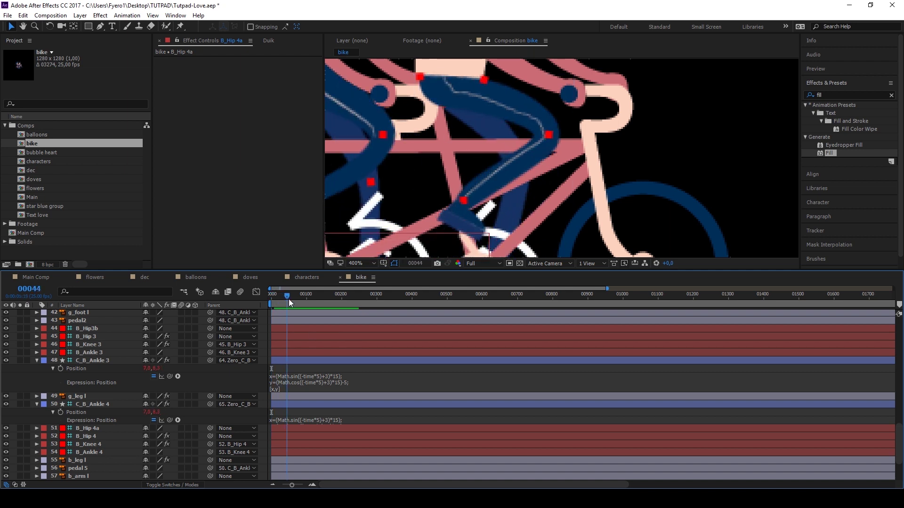
{"action": "left_click", "coordinate": [91, 429]}
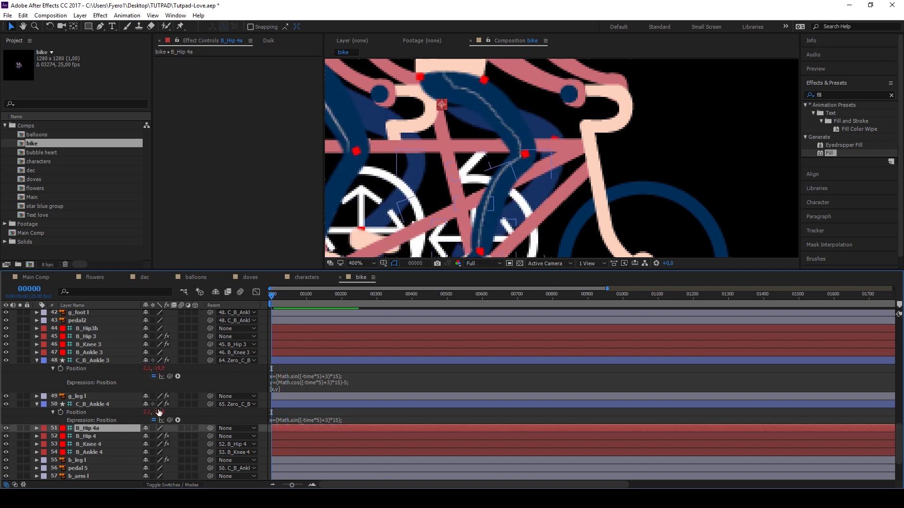
{"action": "left_click_drag", "start_coordinate": [444, 111], "coordinate": [440, 96]}
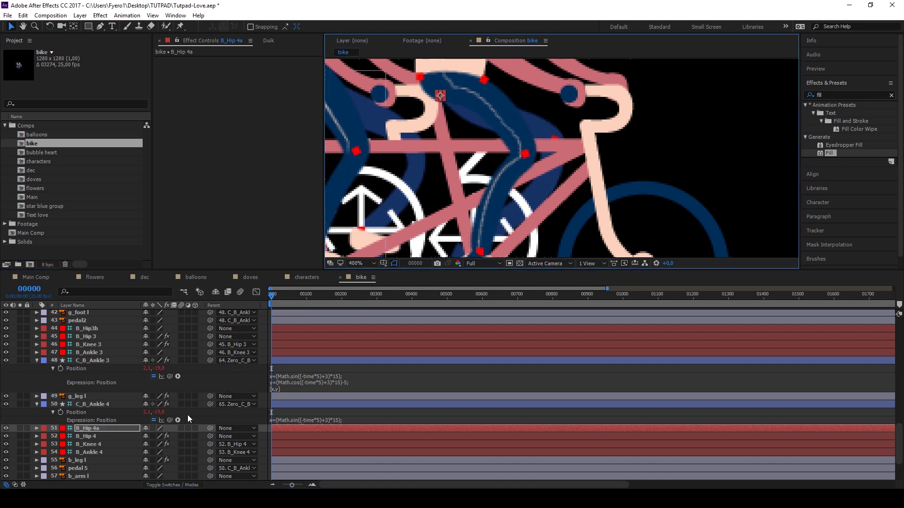
{"action": "key", "text": "space"}
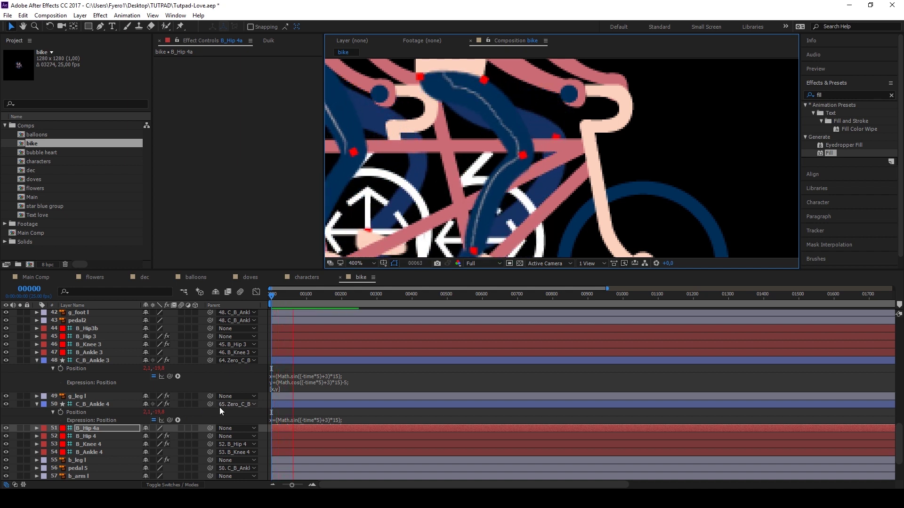
{"action": "key", "text": "space"}
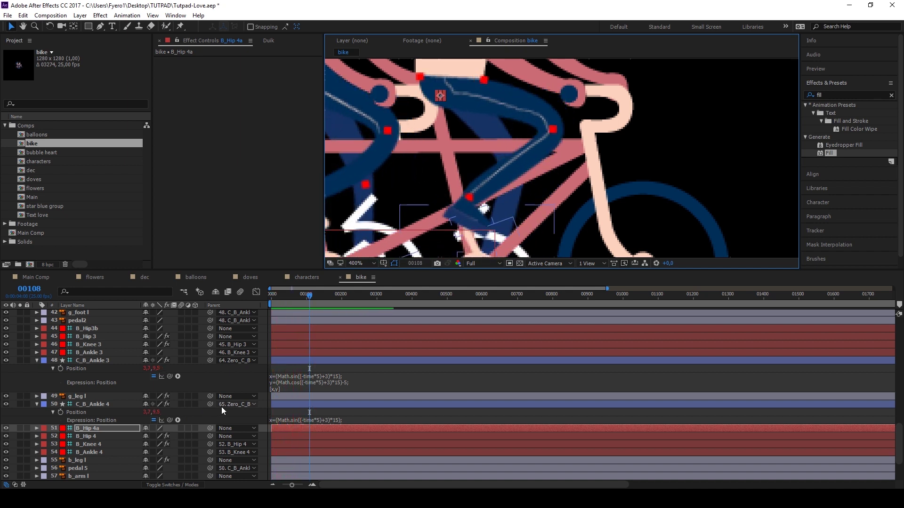
{"action": "scroll", "coordinate": [508, 224], "scroll_direction": "down", "scroll_amount": 3}
{"action": "scroll", "coordinate": [508, 225], "scroll_direction": "down", "scroll_amount": 2}
{"action": "left_click_drag", "start_coordinate": [298, 294], "coordinate": [310, 295]}
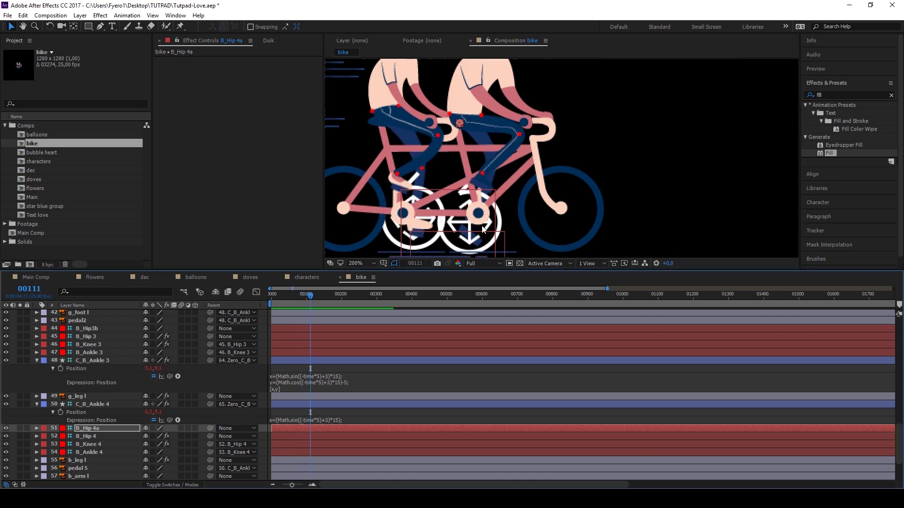
{"action": "scroll", "coordinate": [483, 229], "scroll_direction": "up", "scroll_amount": 2}
Step: Duplicate b_foot r and parent the copy, b_foot r 2, to C_B_Ankle 4
{"action": "left_click", "coordinate": [487, 126]}
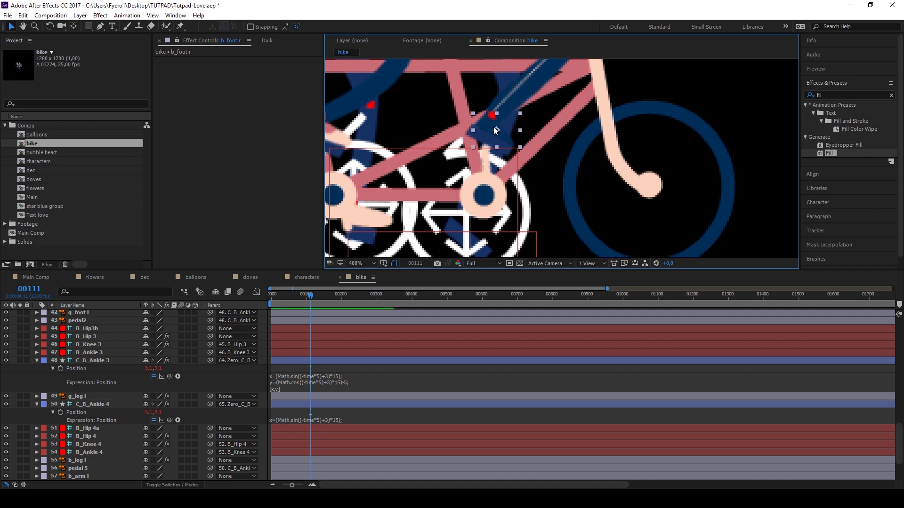
{"action": "scroll", "coordinate": [89, 394], "scroll_direction": "up", "scroll_amount": 3}
{"action": "scroll", "coordinate": [94, 391], "scroll_direction": "up", "scroll_amount": 10}
{"action": "key", "text": "ctrl+d"}
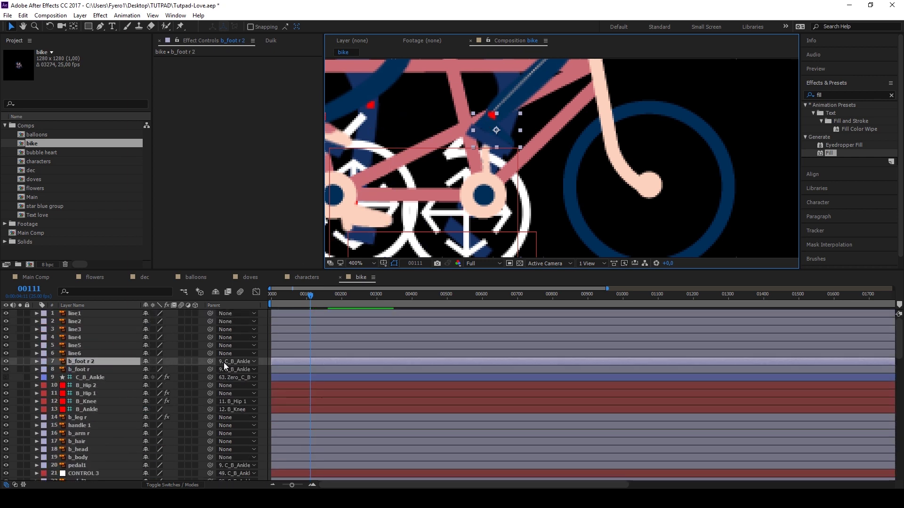
{"action": "left_click", "coordinate": [245, 363]}
{"action": "scroll", "coordinate": [278, 480], "scroll_direction": "down", "scroll_amount": 3}
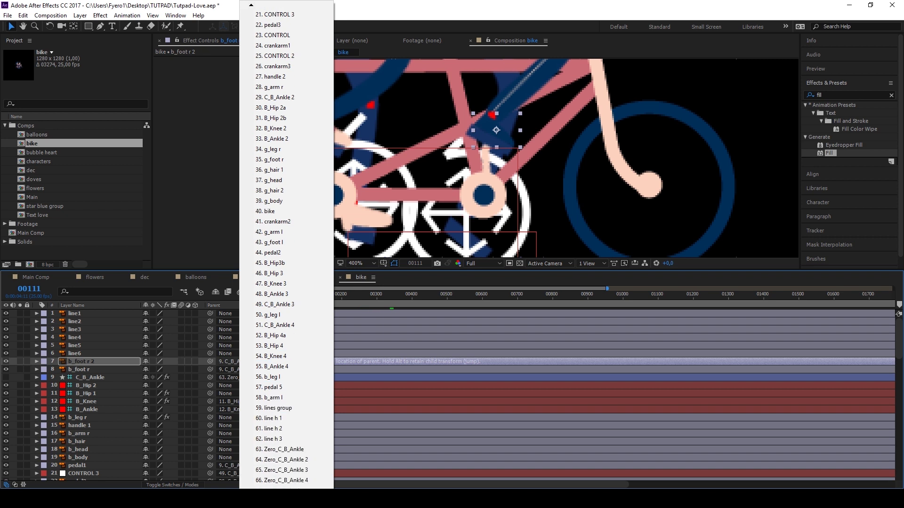
{"action": "left_click", "coordinate": [313, 325]}
Step: Move b_foot r 2 just above pedal 5 in the layer stack and reveal its Rotation
{"action": "scroll", "coordinate": [92, 454], "scroll_direction": "down", "scroll_amount": 5}
{"action": "scroll", "coordinate": [93, 476], "scroll_direction": "down", "scroll_amount": 5}
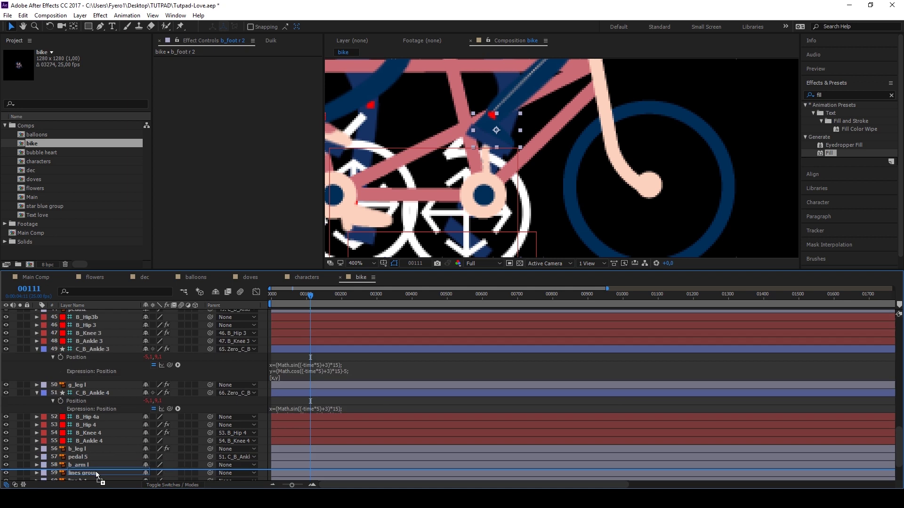
{"action": "scroll", "coordinate": [97, 452], "scroll_direction": "down", "scroll_amount": 5}
{"action": "left_click_drag", "start_coordinate": [98, 444], "coordinate": [101, 414]}
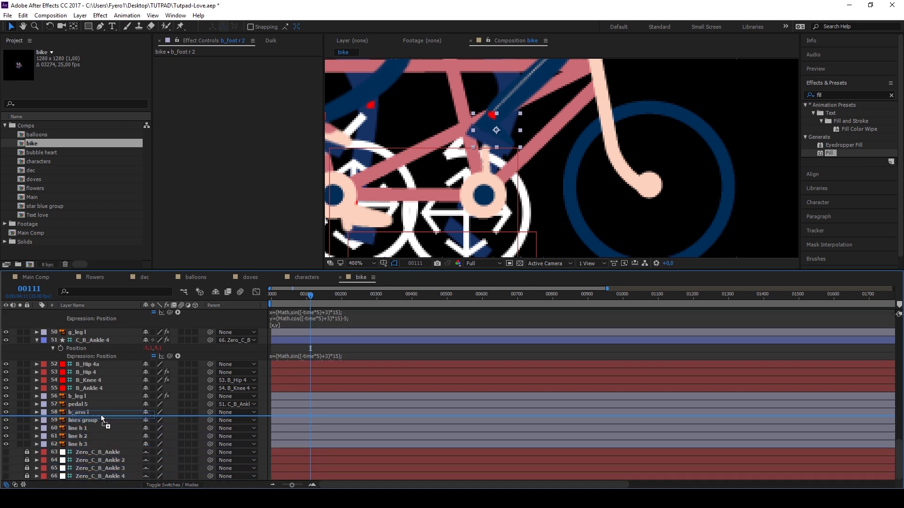
{"action": "left_click_drag", "start_coordinate": [101, 414], "coordinate": [100, 402]}
{"action": "left_click", "coordinate": [98, 404]}
{"action": "left_click", "coordinate": [99, 397]}
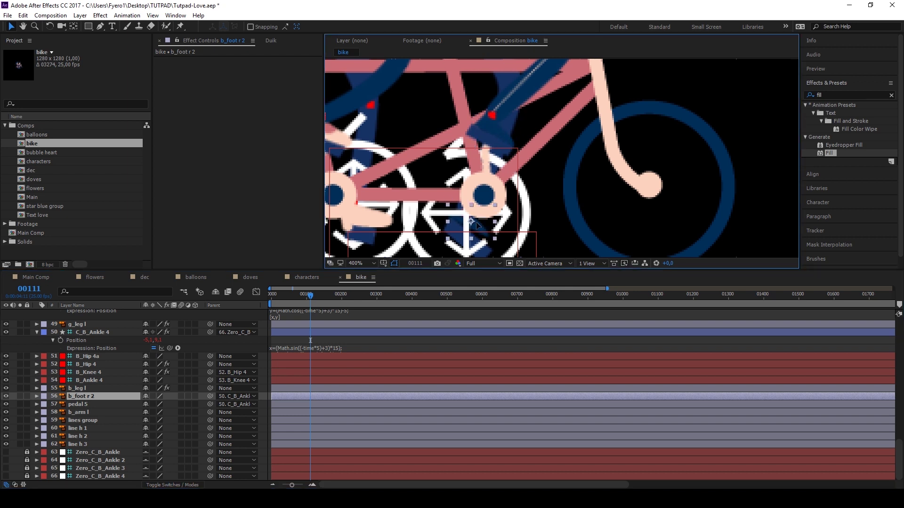
{"action": "key", "text": "r"}
Step: Preview both riders pedalling together, then return to the start of the timeline
{"action": "left_click", "coordinate": [474, 319]}
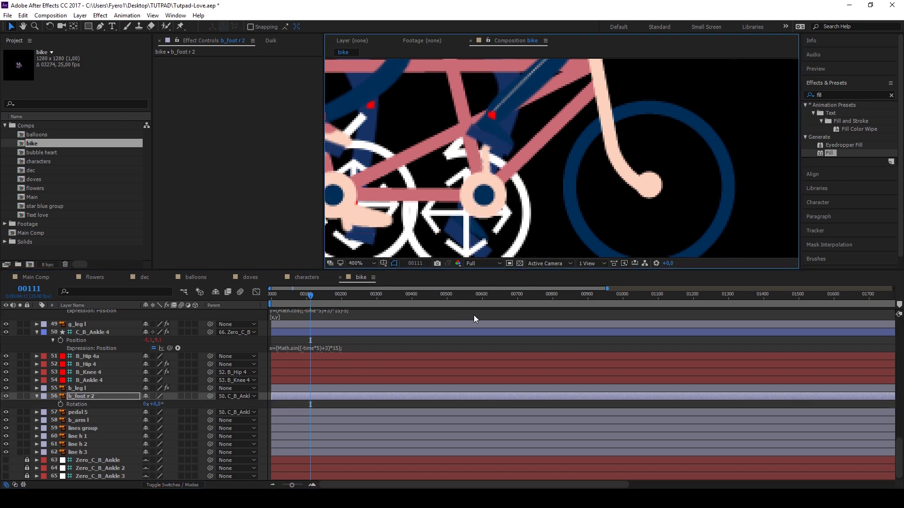
{"action": "key", "text": "space"}
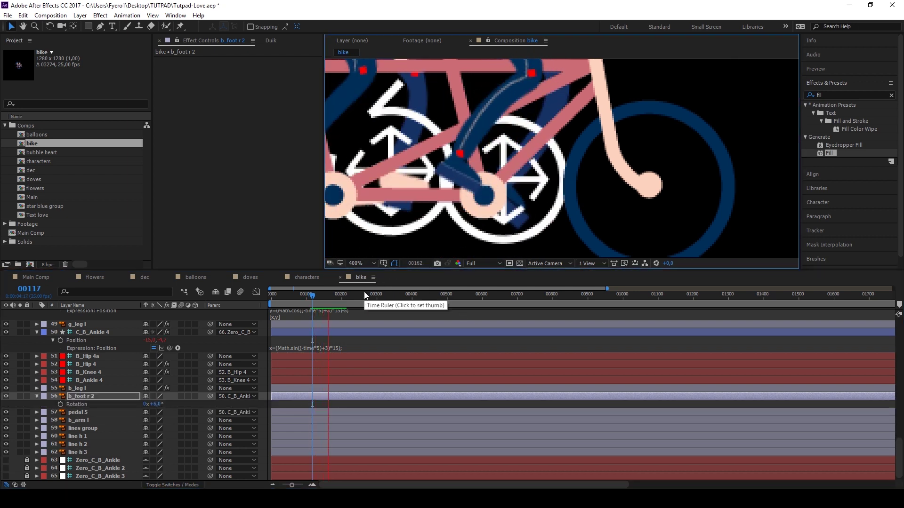
{"action": "scroll", "coordinate": [506, 180], "scroll_direction": "down", "scroll_amount": 2}
{"action": "scroll", "coordinate": [506, 180], "scroll_direction": "down", "scroll_amount": 2}
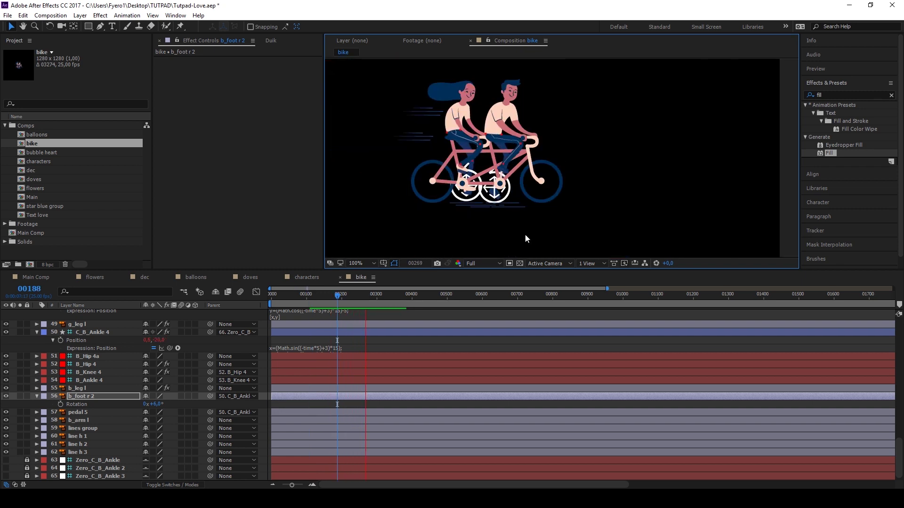
{"action": "key", "text": "space"}
{"action": "key", "text": "Home"}
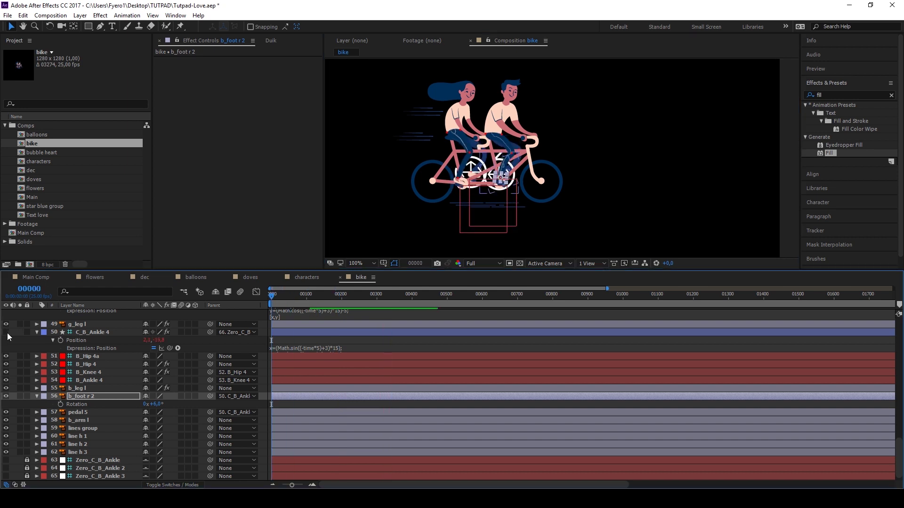
{"action": "scroll", "coordinate": [13, 411], "scroll_direction": "up", "scroll_amount": 5}
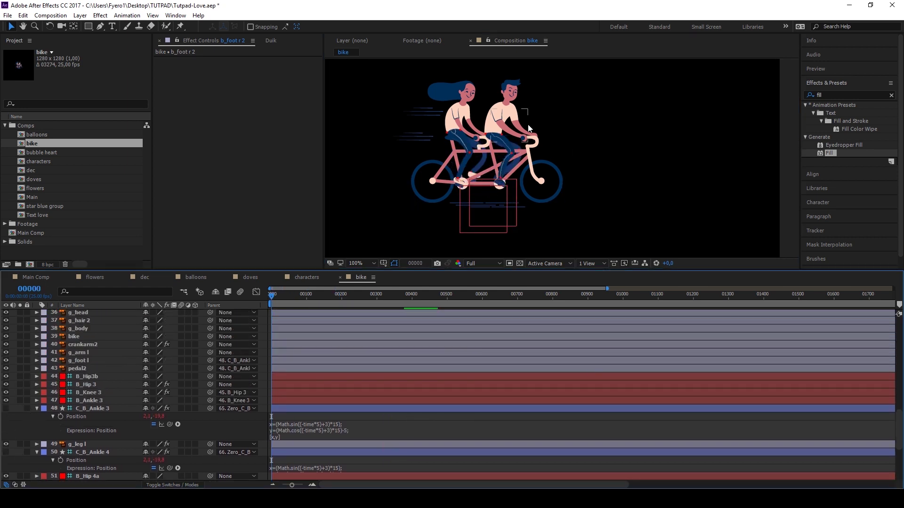
Step: Show g_head's Rotation at frame 0 and parent g_hair 1 and g_hair 2 to g_head
{"action": "scroll", "coordinate": [236, 398], "scroll_direction": "up", "scroll_amount": 3}
{"action": "left_click", "coordinate": [217, 382]}
{"action": "key", "text": "r"}
{"action": "key", "text": "alt+shift+equal"}
{"action": "key", "text": "alt+shift+equal"}
{"action": "key", "text": "semicolon"}
{"action": "key", "text": "space"}
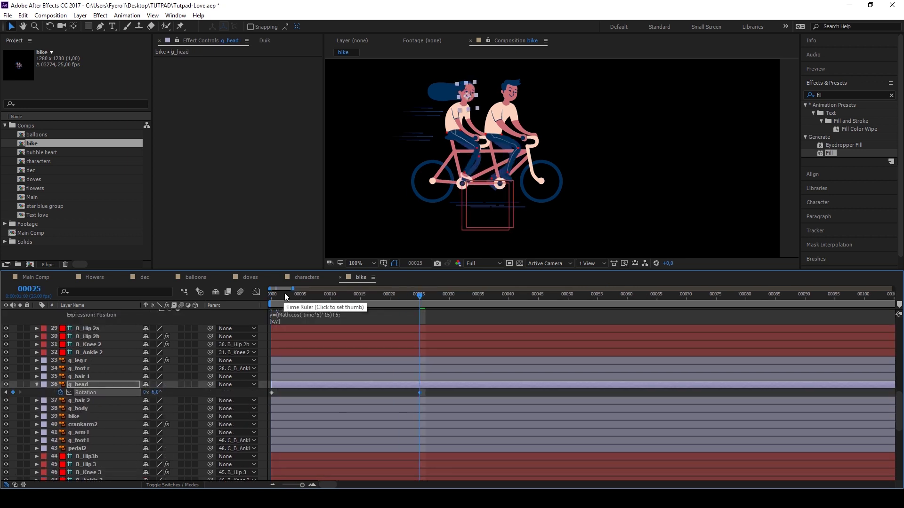
{"action": "left_click", "coordinate": [272, 295]}
{"action": "key", "text": "y"}
{"action": "scroll", "coordinate": [451, 115], "scroll_direction": "up", "scroll_amount": 4}
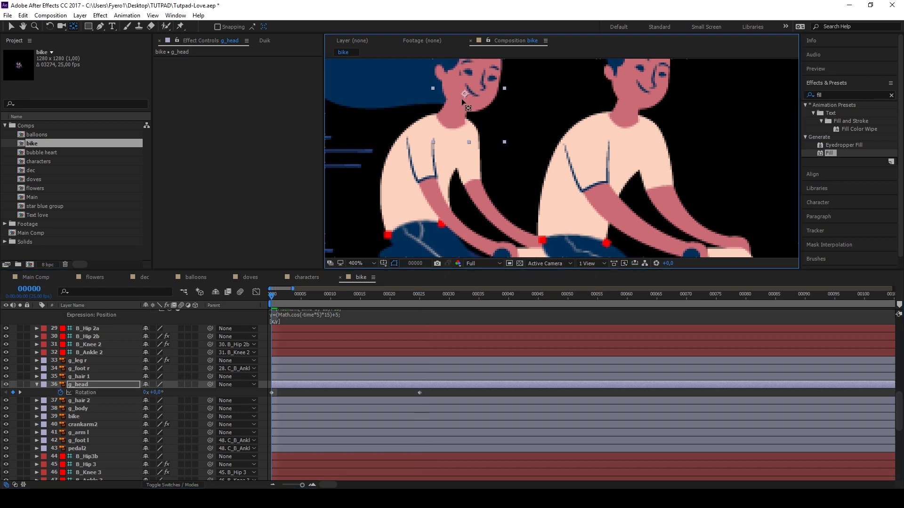
{"action": "left_click", "coordinate": [80, 376]}
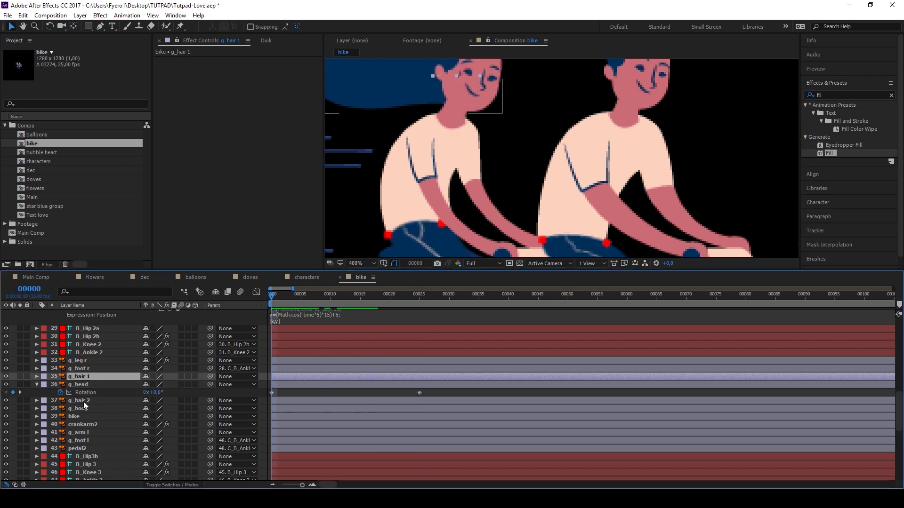
{"action": "left_click", "coordinate": [84, 402], "text": "ctrl"}
{"action": "left_click_drag", "start_coordinate": [210, 400], "coordinate": [87, 384]}
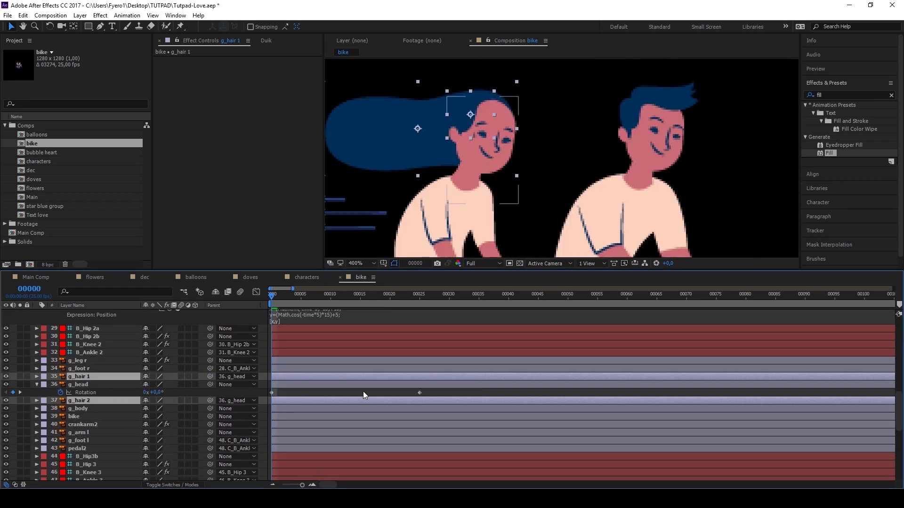
Step: Copy g_head's starting rotation to frame 50, easy-ease the keyframes, add loopOut(), and preview
{"action": "left_click_drag", "start_coordinate": [526, 298], "coordinate": [567, 299]}
{"action": "left_click", "coordinate": [272, 393]}
{"action": "key", "text": "ctrl+c"}
{"action": "key", "text": "ctrl+v"}
{"action": "key", "text": "F9"}
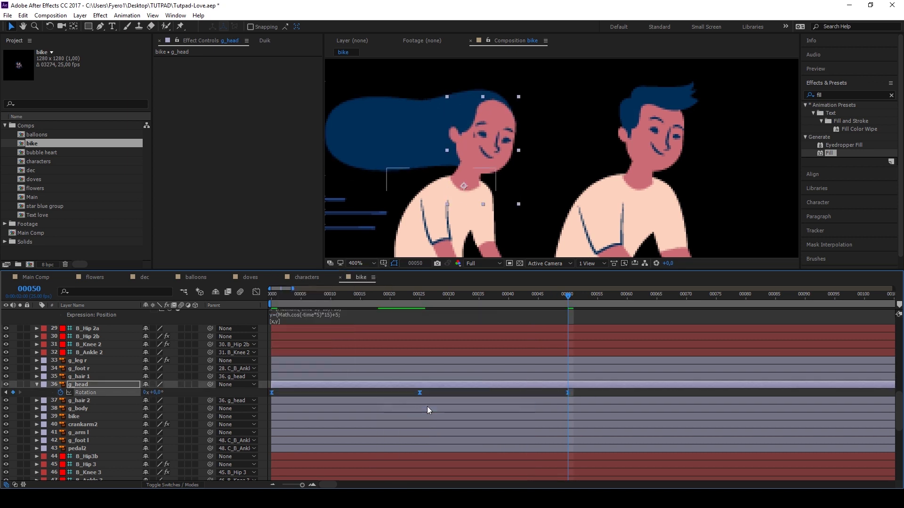
{"action": "key", "text": "alt+shift+equal"}
{"action": "type", "text": "loop"}
{"action": "left_click", "coordinate": [384, 414]}
{"action": "key", "text": "space"}
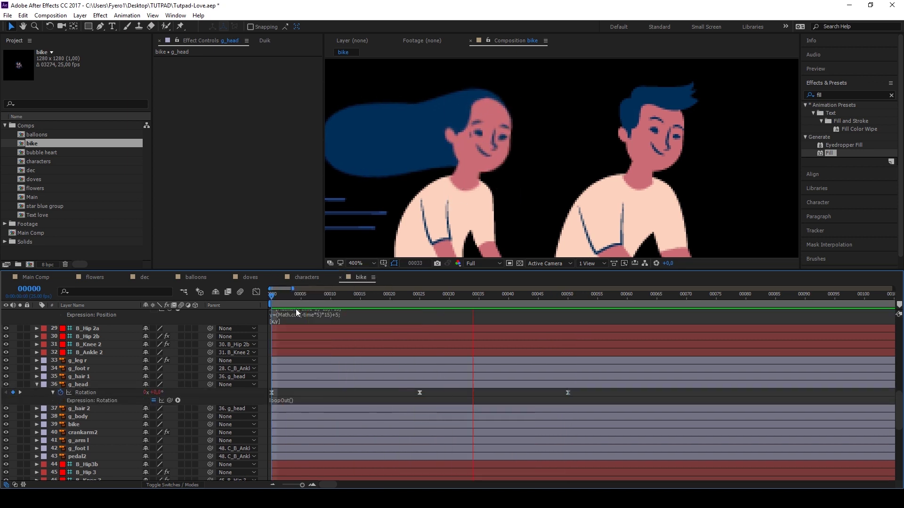
{"action": "scroll", "coordinate": [452, 231], "scroll_direction": "down", "scroll_amount": 4}
Step: Place two puppet pins on g_hair 2 and bend the hair end at frame 25
{"action": "scroll", "coordinate": [440, 178], "scroll_direction": "up", "scroll_amount": 2}
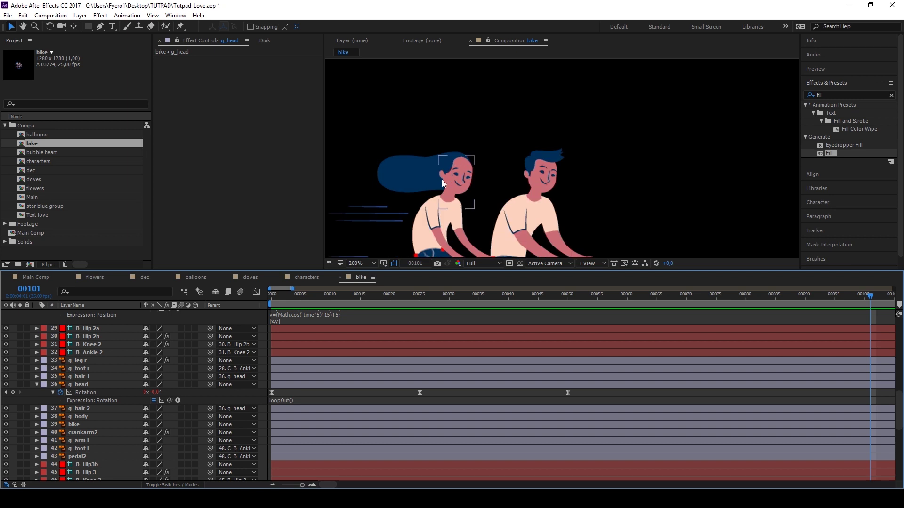
{"action": "left_click", "coordinate": [424, 188]}
{"action": "left_click", "coordinate": [181, 28]}
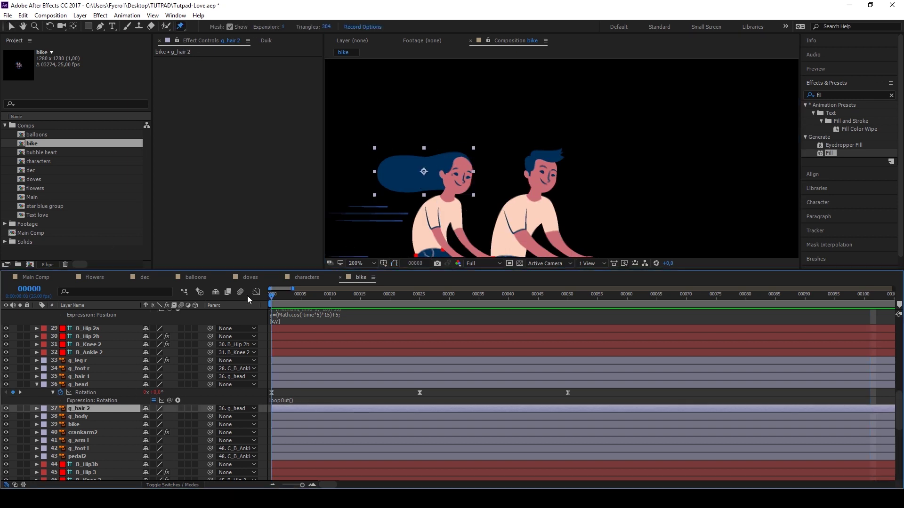
{"action": "scroll", "coordinate": [389, 187], "scroll_direction": "up", "scroll_amount": 2}
{"action": "left_click", "coordinate": [371, 155]}
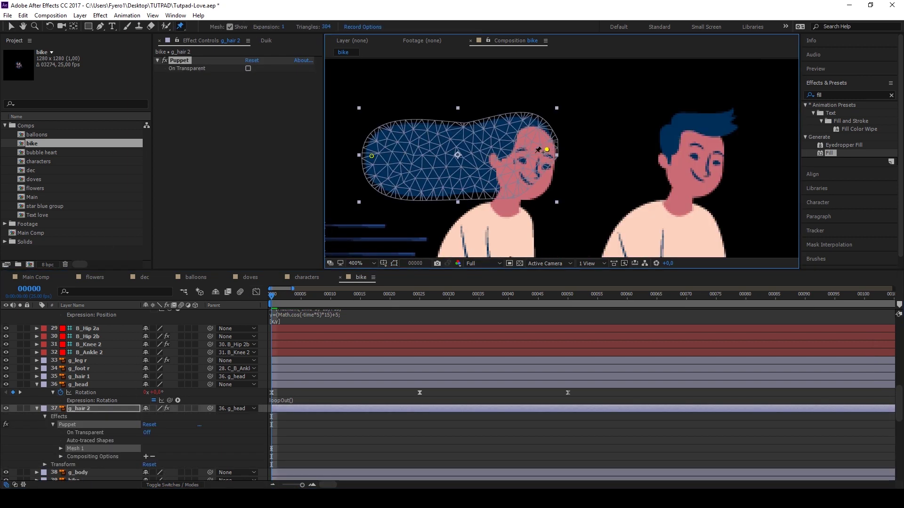
{"action": "left_click", "coordinate": [523, 118]}
{"action": "key", "text": "k"}
{"action": "left_click_drag", "start_coordinate": [368, 158], "coordinate": [366, 153]}
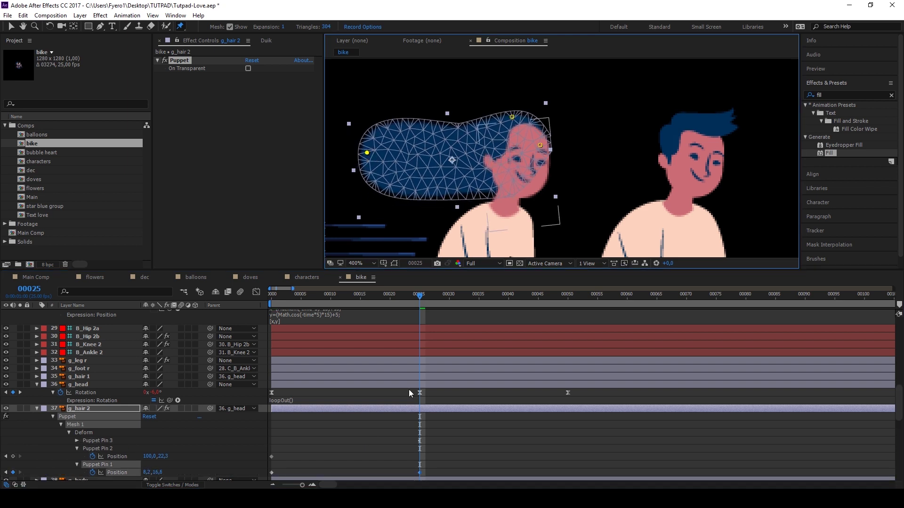
Step: Give Puppet Pin 1's position a loopOut() expression and preview the waving hair
{"action": "scroll", "coordinate": [408, 394], "scroll_direction": "down", "scroll_amount": 2}
{"action": "key", "text": "k"}
{"action": "left_click", "coordinate": [92, 433], "text": "alt"}
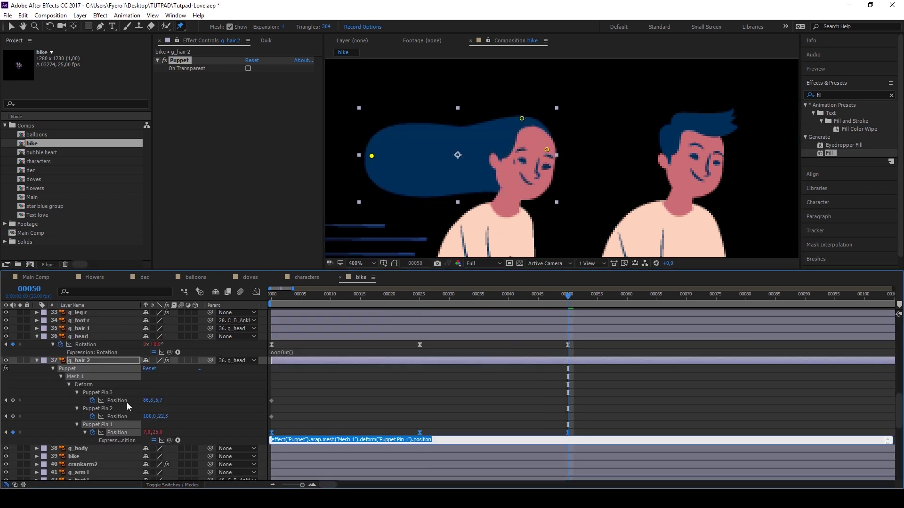
{"action": "type", "text": "loopOut()"}
{"action": "mouse_move", "coordinate": [394, 295]}
{"action": "left_mouse_down"}
{"action": "mouse_move", "coordinate": [342, 296]}
{"action": "mouse_move", "coordinate": [366, 295]}
{"action": "left_mouse_up"}
{"action": "key", "text": "space"}
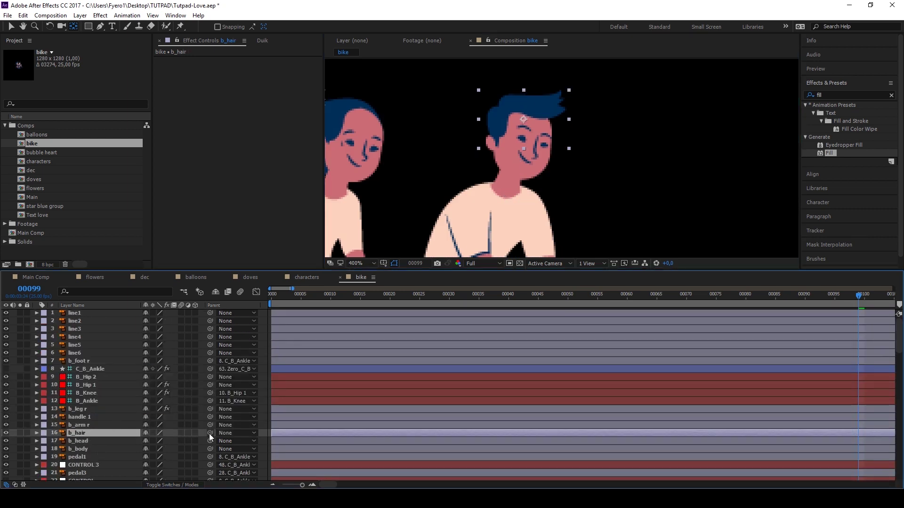
Step: Parent b_hair to b_head and shift b_head's rotation keyframes earlier to delay the boy's sway
{"action": "left_click_drag", "start_coordinate": [210, 433], "coordinate": [119, 444]}
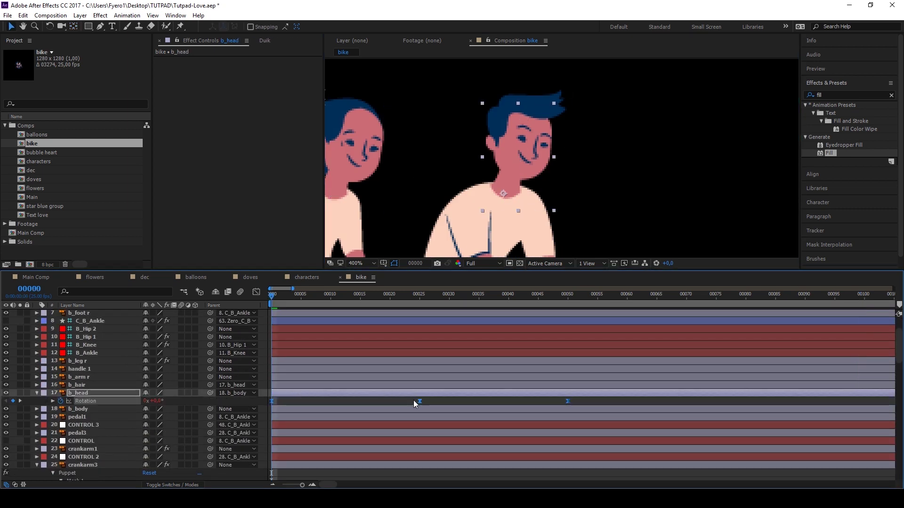
{"action": "left_click_drag", "start_coordinate": [386, 402], "coordinate": [357, 405]}
{"action": "key", "text": "space"}
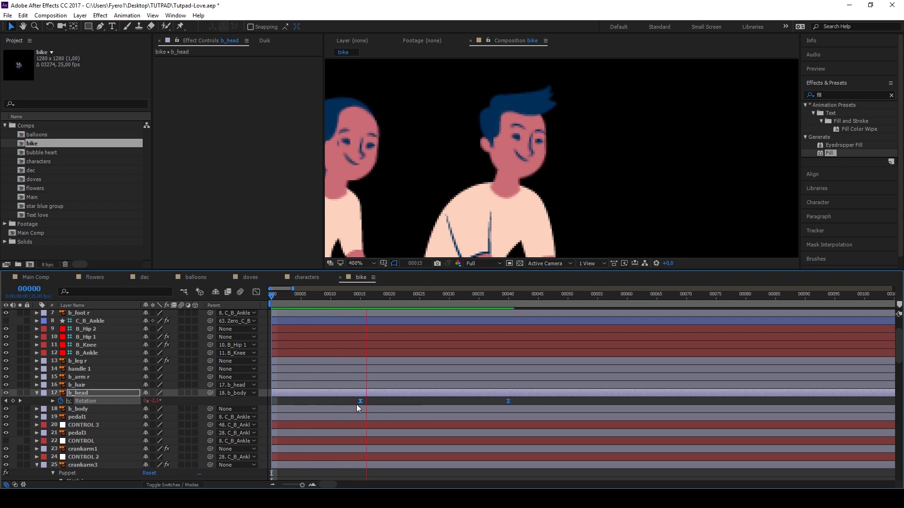
{"action": "left_click_drag", "start_coordinate": [361, 402], "coordinate": [333, 408]}
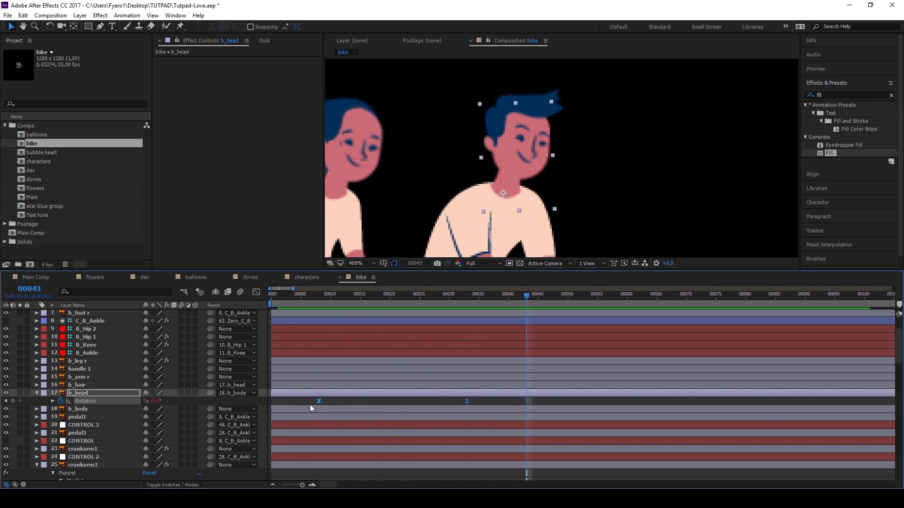
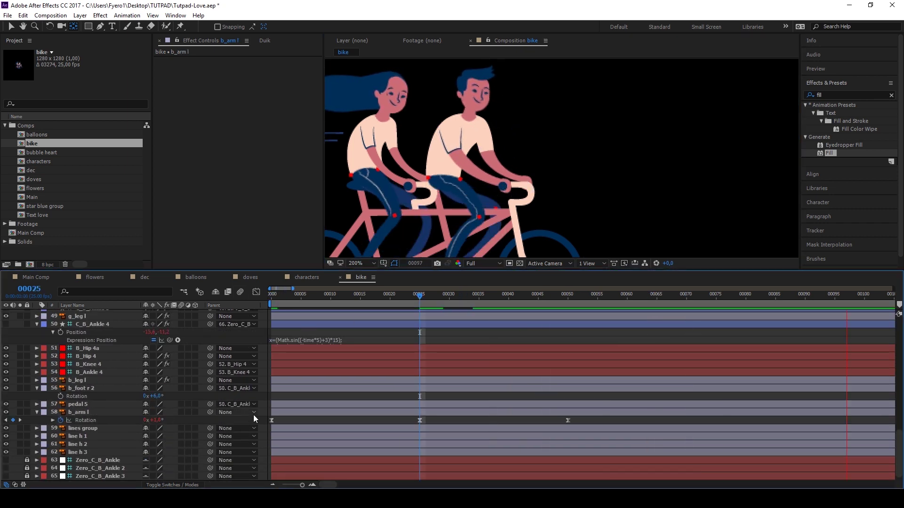
Step: Add a new null object layer to the bike composition
{"action": "scroll", "coordinate": [200, 400], "scroll_direction": "up", "scroll_amount": 10}
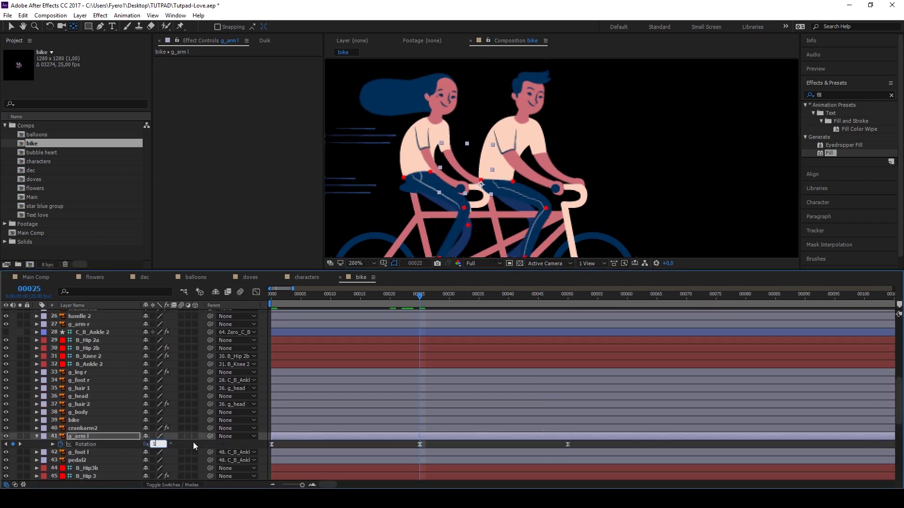
{"action": "scroll", "coordinate": [406, 242], "scroll_direction": "down", "scroll_amount": 1}
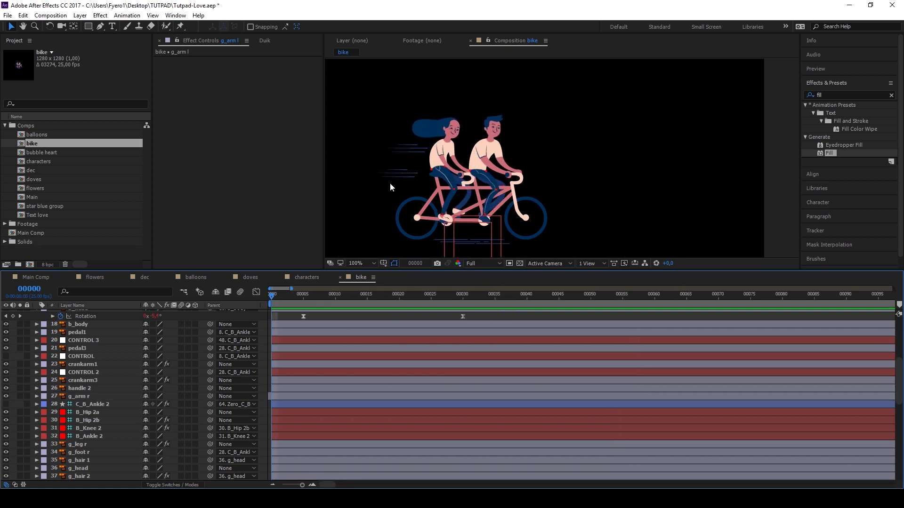
{"action": "scroll", "coordinate": [389, 184], "scroll_direction": "up", "scroll_amount": 1}
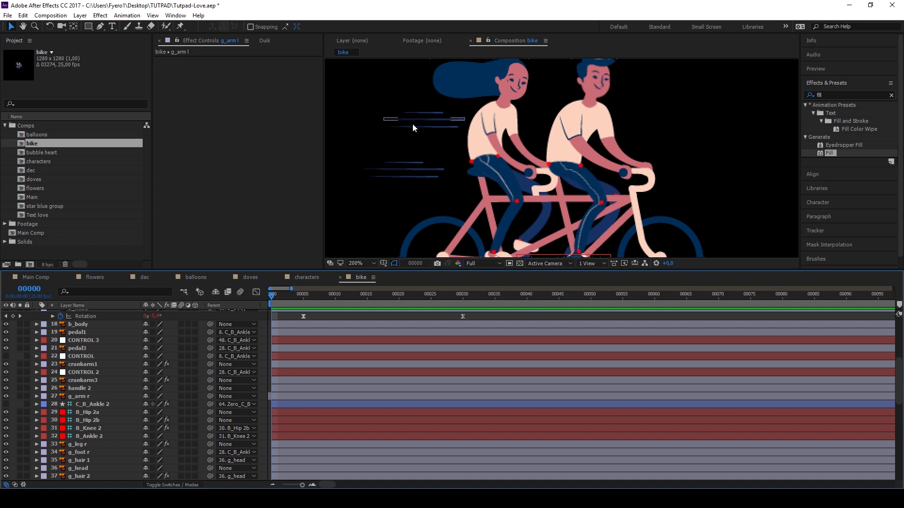
{"action": "scroll", "coordinate": [337, 353], "scroll_direction": "up", "scroll_amount": 5}
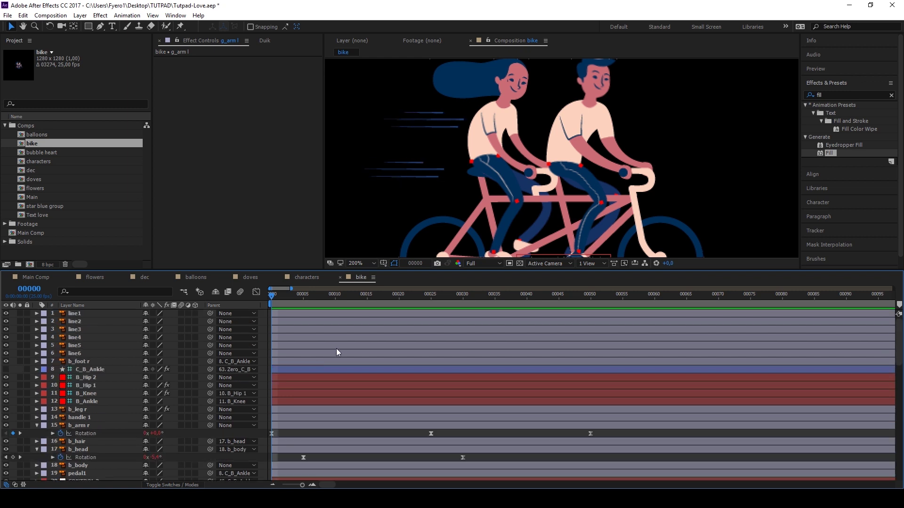
{"action": "scroll", "coordinate": [406, 164], "scroll_direction": "down", "scroll_amount": 1}
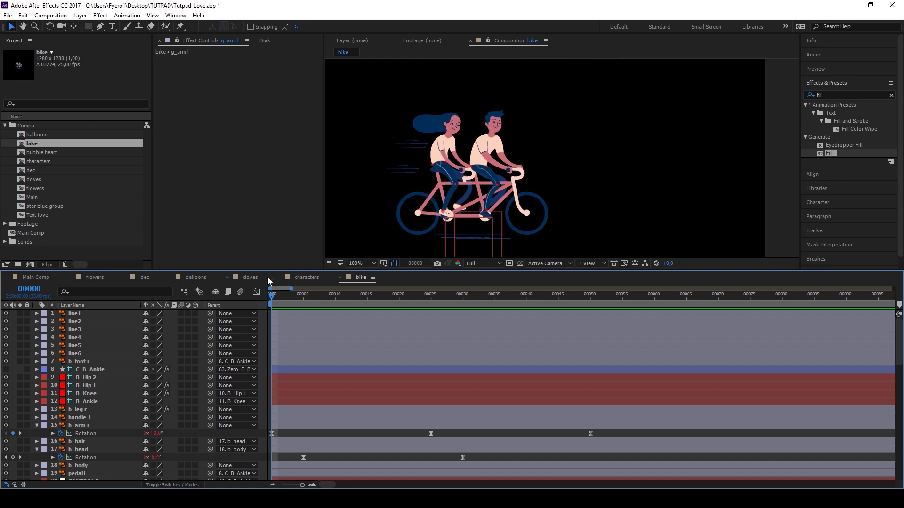
{"action": "left_click", "coordinate": [303, 278]}
{"action": "left_click", "coordinate": [354, 278]}
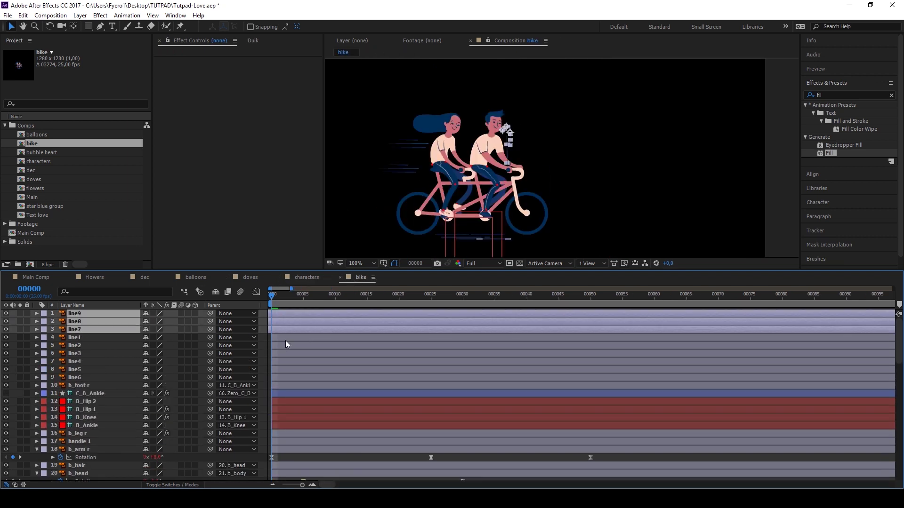
{"action": "left_click", "coordinate": [89, 19]}
{"action": "mouse_move", "coordinate": [92, 26]}
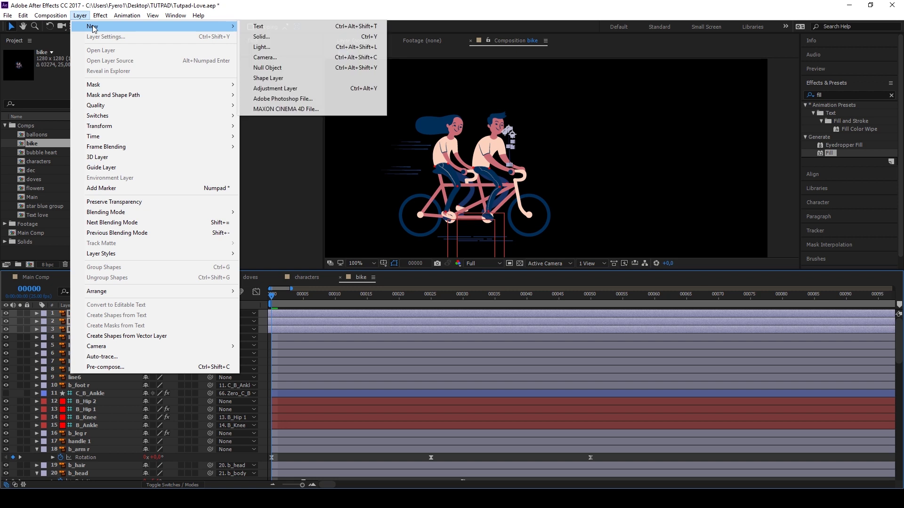
{"action": "left_click", "coordinate": [298, 61]}
Step: Parent line9, line8 and line7 to Null 11, rotate it to -88°, and move it over the rear rider
{"action": "left_click", "coordinate": [84, 337], "text": "shift"}
{"action": "left_click_drag", "start_coordinate": [210, 324], "coordinate": [97, 312]}
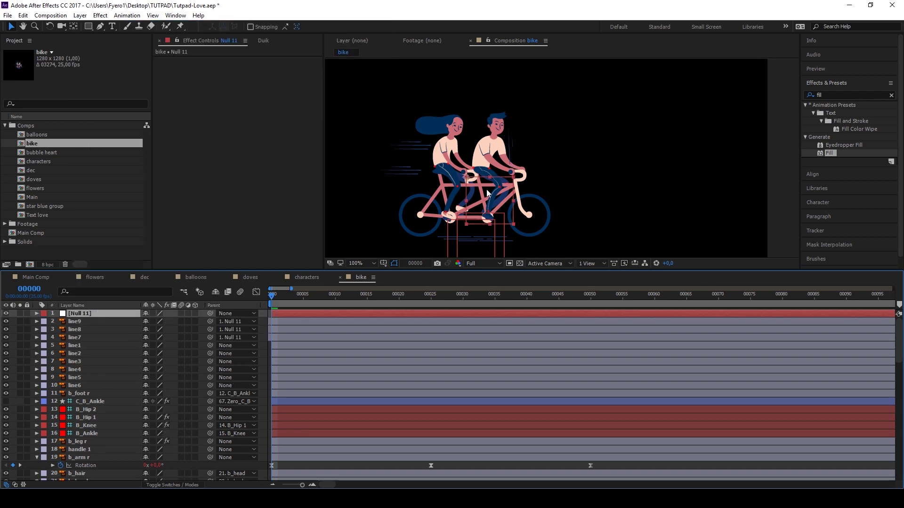
{"action": "scroll", "coordinate": [487, 193], "scroll_direction": "up", "scroll_amount": 2}
{"action": "key", "text": "r"}
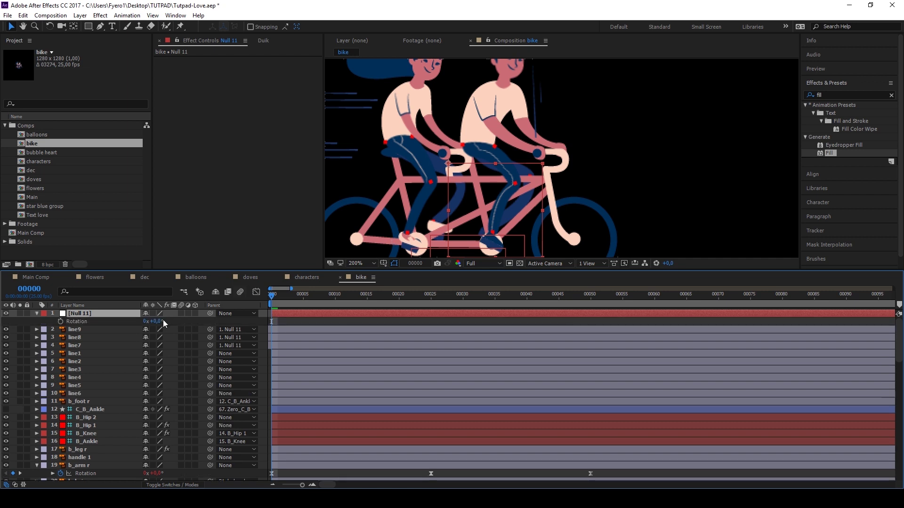
{"action": "left_click_drag", "start_coordinate": [161, 324], "coordinate": [115, 319]}
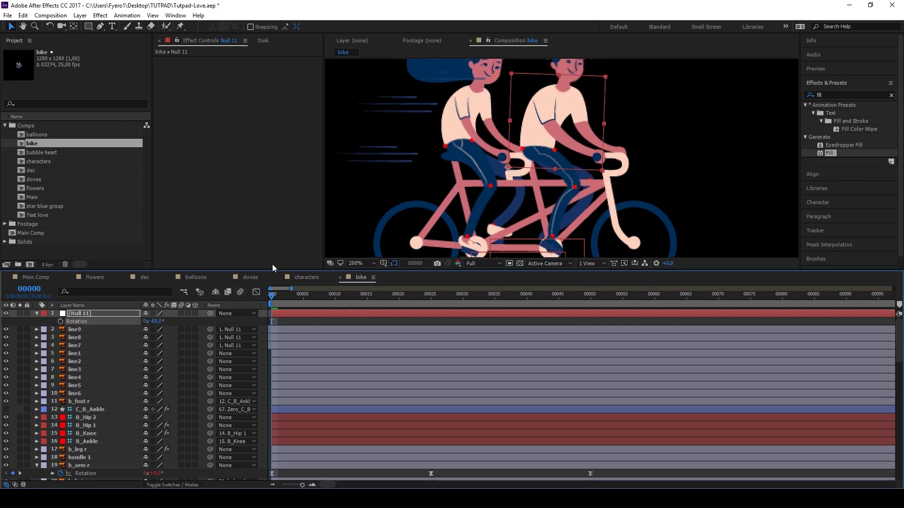
{"action": "mouse_move", "coordinate": [500, 73]}
{"action": "left_mouse_down"}
{"action": "mouse_move", "coordinate": [478, 120]}
{"action": "mouse_move", "coordinate": [486, 111]}
{"action": "left_mouse_up"}
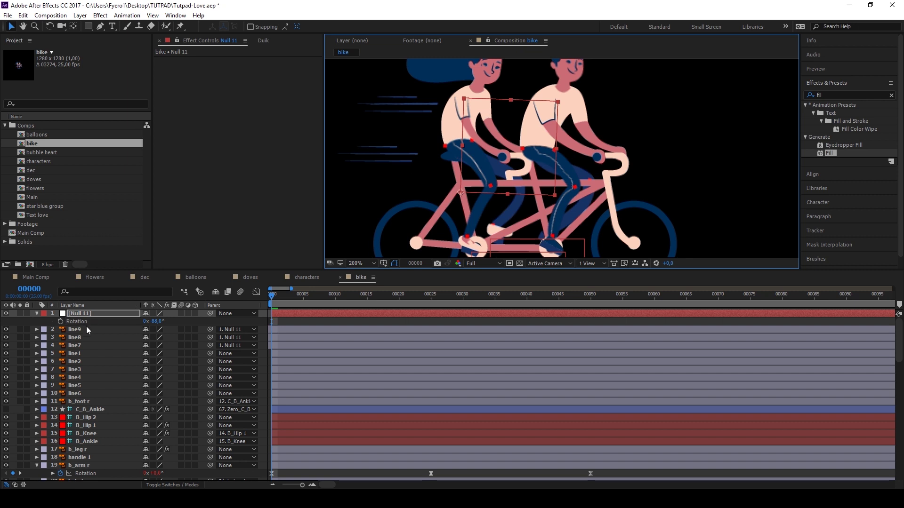
Step: Duplicate the null and its three speed lines, and shift the copies down-left in the frame
{"action": "left_click", "coordinate": [89, 347], "text": "shift"}
{"action": "key", "text": "ctrl+d"}
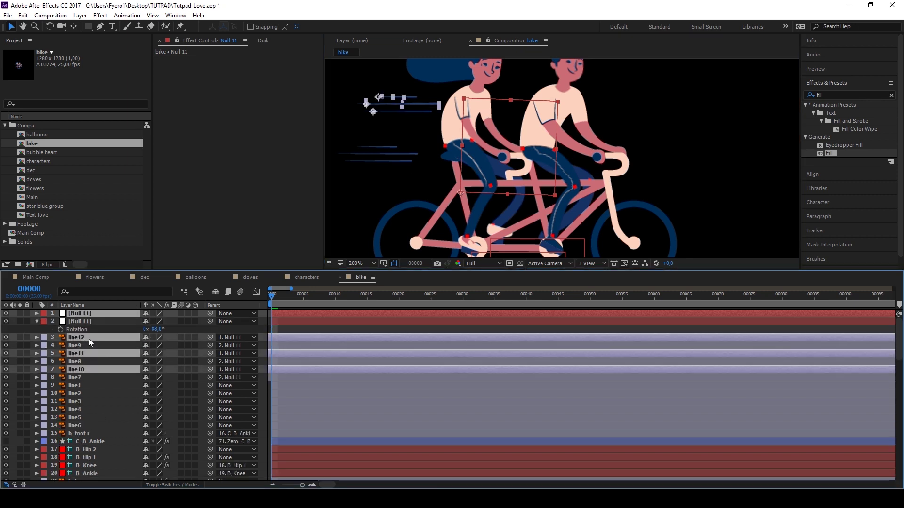
{"action": "left_click_drag", "start_coordinate": [83, 337], "coordinate": [86, 318]}
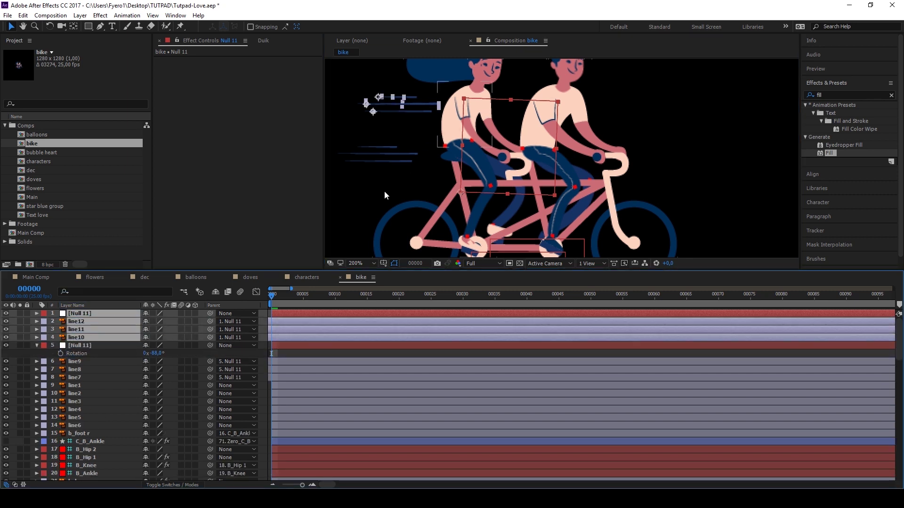
{"action": "left_click", "coordinate": [89, 347]}
{"action": "left_click", "coordinate": [108, 314]}
{"action": "left_click_drag", "start_coordinate": [473, 97], "coordinate": [457, 160]}
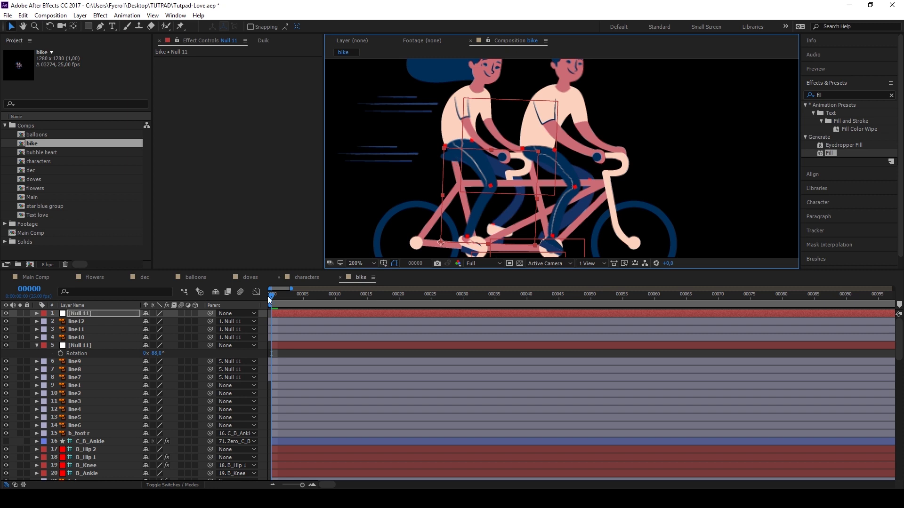
Step: Start the copied lines slightly later, delete both null layers, and preview the animation
{"action": "left_click", "coordinate": [284, 333], "text": "shift"}
{"action": "left_click_drag", "start_coordinate": [284, 335], "coordinate": [295, 335]}
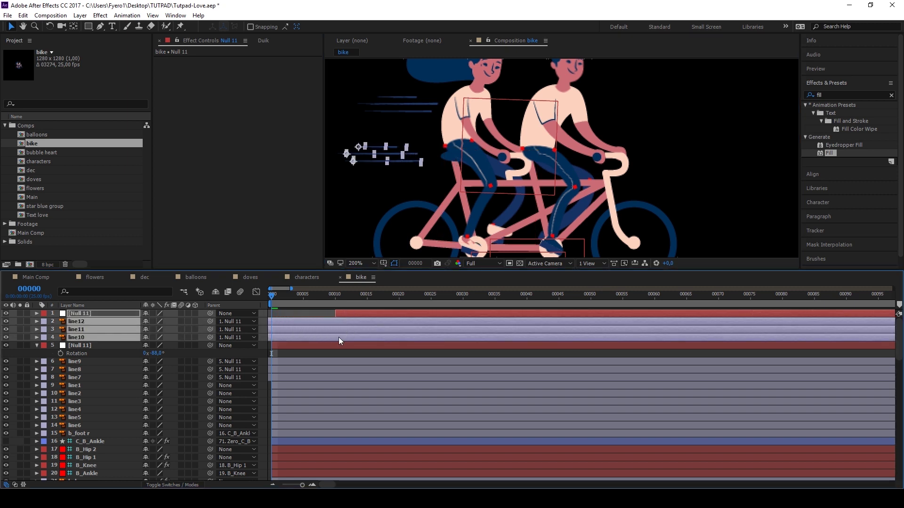
{"action": "left_click", "coordinate": [326, 345]}
{"action": "key", "text": "Delete"}
{"action": "left_click", "coordinate": [338, 314]}
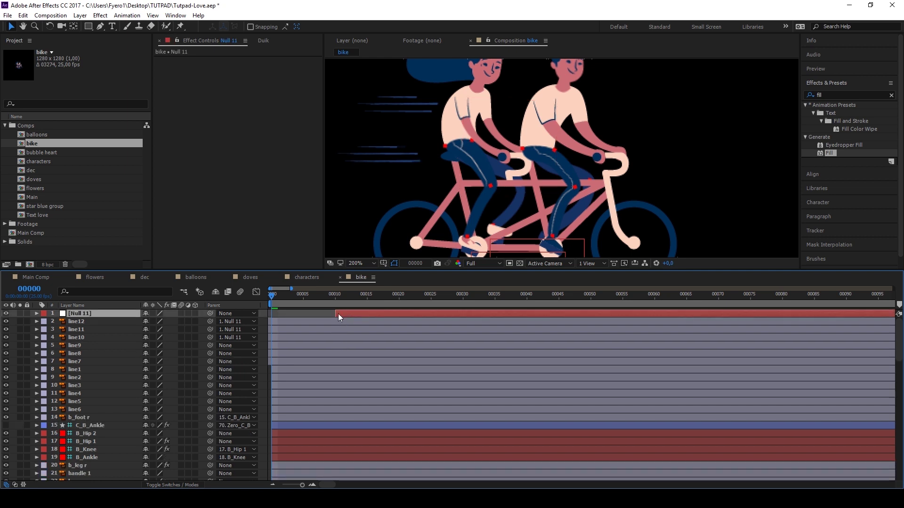
{"action": "key", "text": "Delete"}
{"action": "key", "text": "space"}
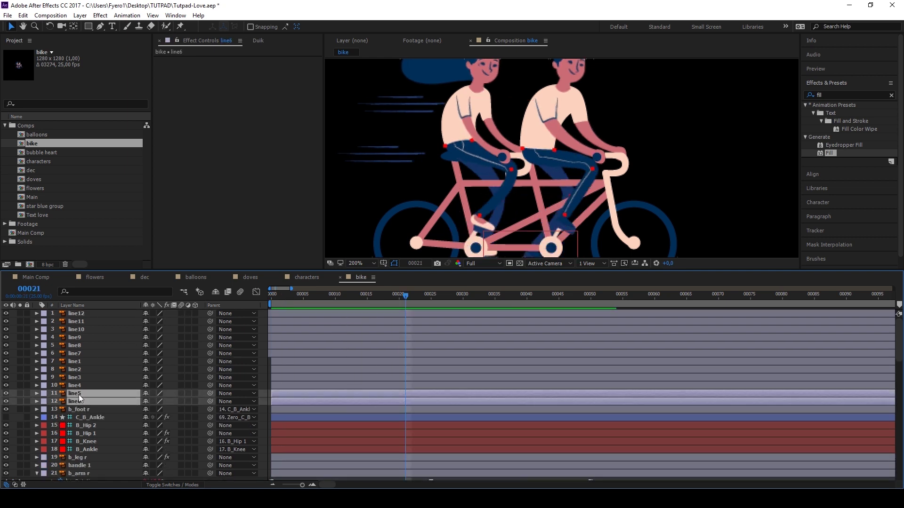
Step: Show the lines group's Position and switch off visibility of the line h 3 layer
{"action": "scroll", "coordinate": [450, 152], "scroll_direction": "down", "scroll_amount": 2}
{"action": "left_click", "coordinate": [450, 150]}
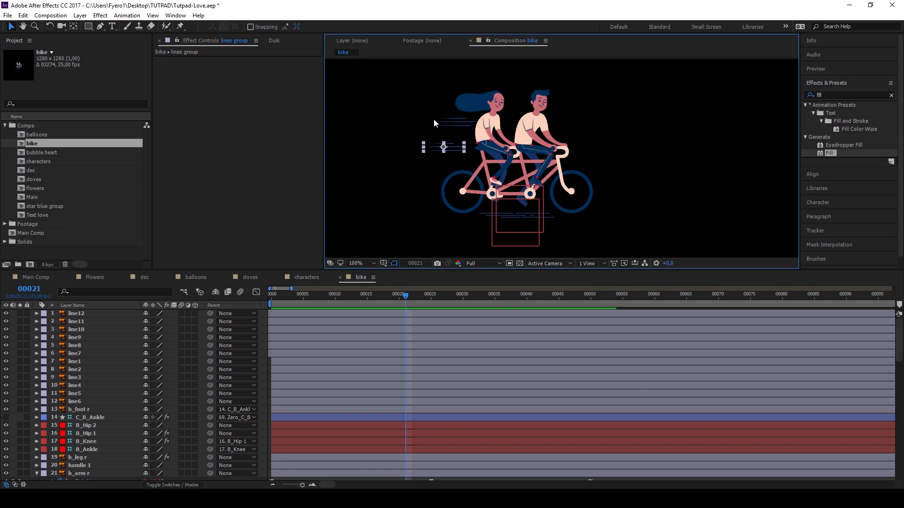
{"action": "key", "text": "p"}
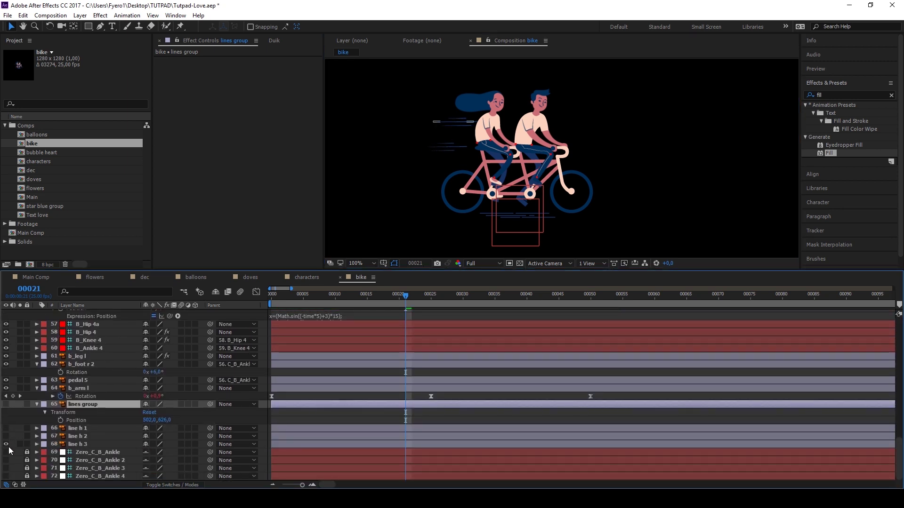
{"action": "left_click", "coordinate": [5, 444]}
{"action": "left_click", "coordinate": [79, 443], "text": "shift"}
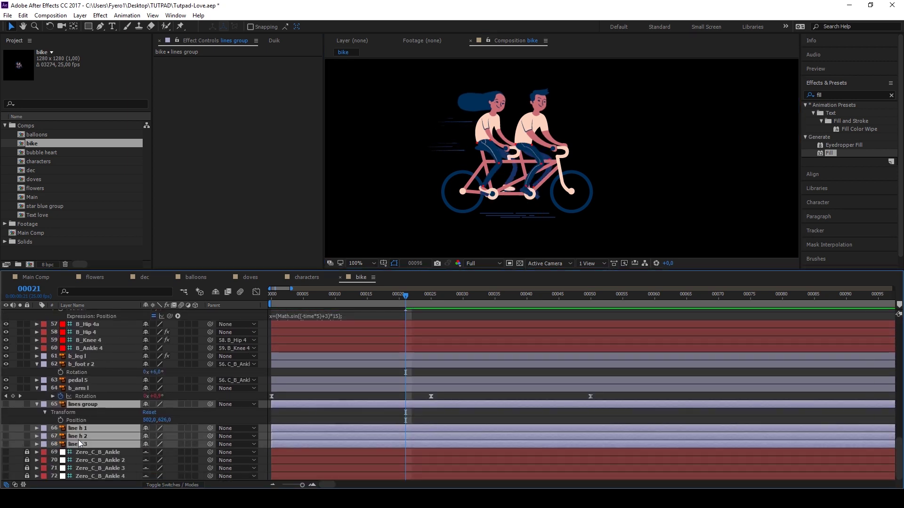
{"action": "left_click", "coordinate": [394, 371]}
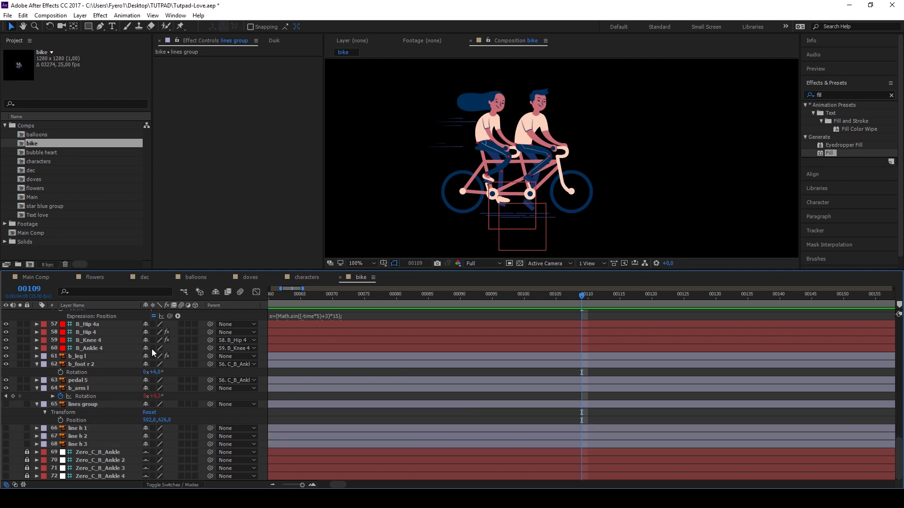
{"action": "scroll", "coordinate": [97, 377], "scroll_direction": "up", "scroll_amount": 15}
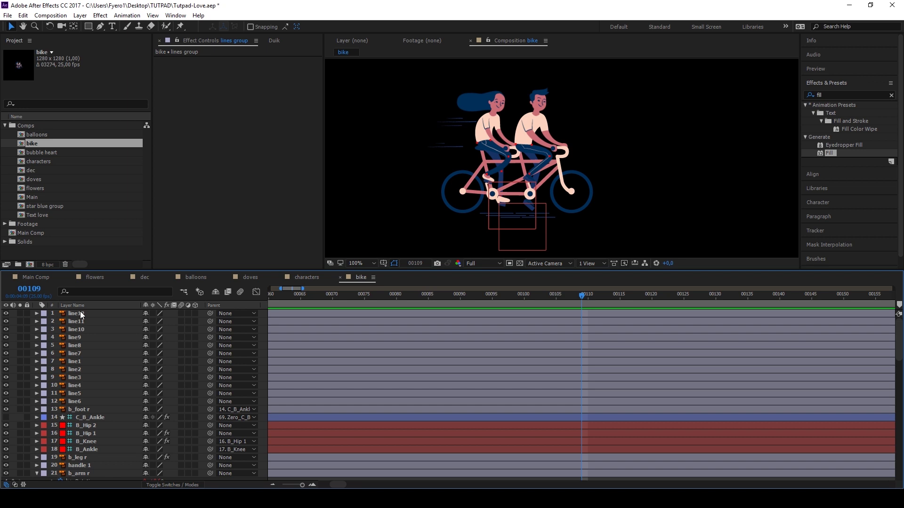
Step: Give layers line1 through line6 an orange label colour
{"action": "left_click", "coordinate": [80, 312]}
{"action": "left_click", "coordinate": [75, 361]}
{"action": "left_click", "coordinate": [54, 403], "text": "shift"}
{"action": "left_click", "coordinate": [43, 402]}
{"action": "left_click", "coordinate": [74, 354]}
{"action": "key", "text": "period"}
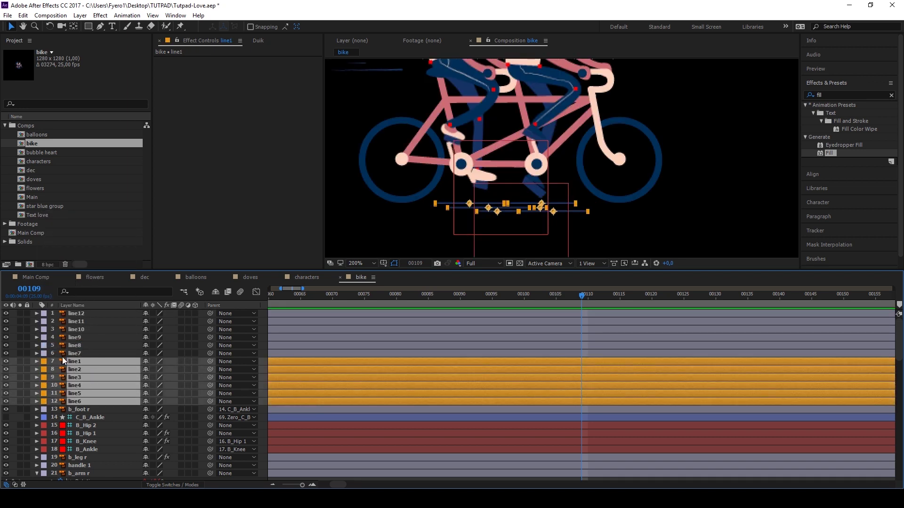
Step: Reveal line7's animated Scale and Opacity values at the first frame, then select line1
{"action": "left_click", "coordinate": [80, 352]}
{"action": "key", "text": "u"}
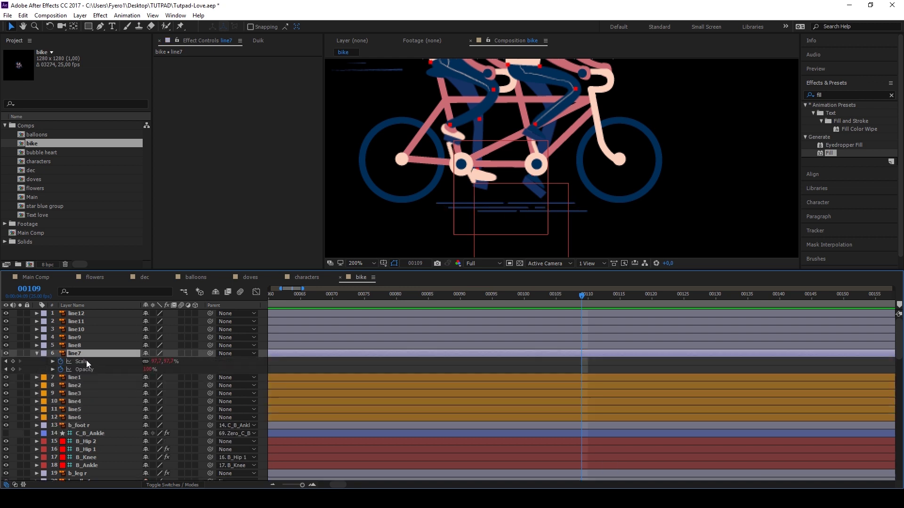
{"action": "left_click", "coordinate": [78, 362]}
{"action": "left_click", "coordinate": [81, 368], "text": "shift"}
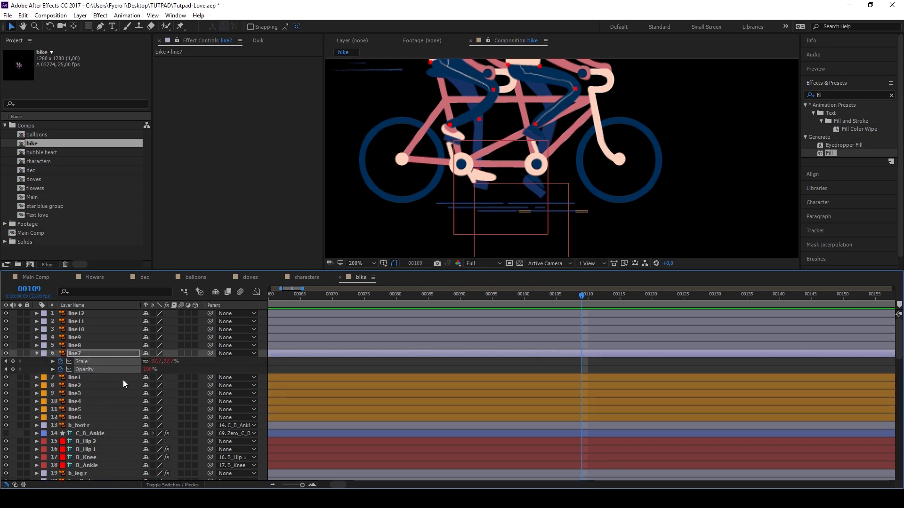
{"action": "key", "text": "space"}
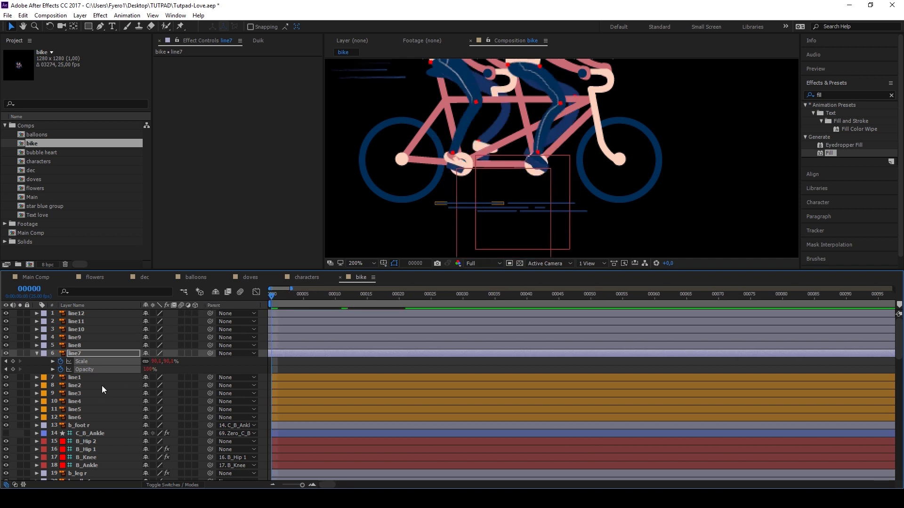
{"action": "left_click", "coordinate": [93, 379]}
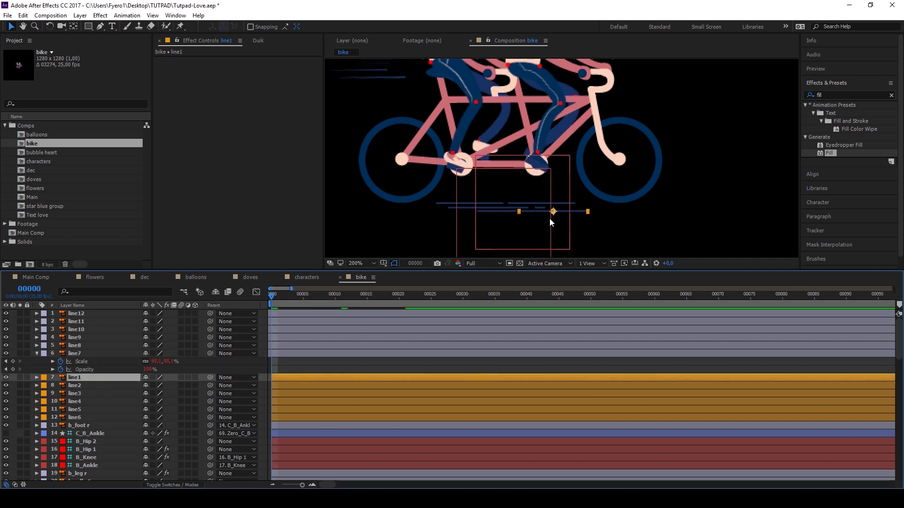
Step: Step through the speed-line layers line1 to line6 in the bike timeline
{"action": "scroll", "coordinate": [554, 221], "scroll_direction": "up", "scroll_amount": 2}
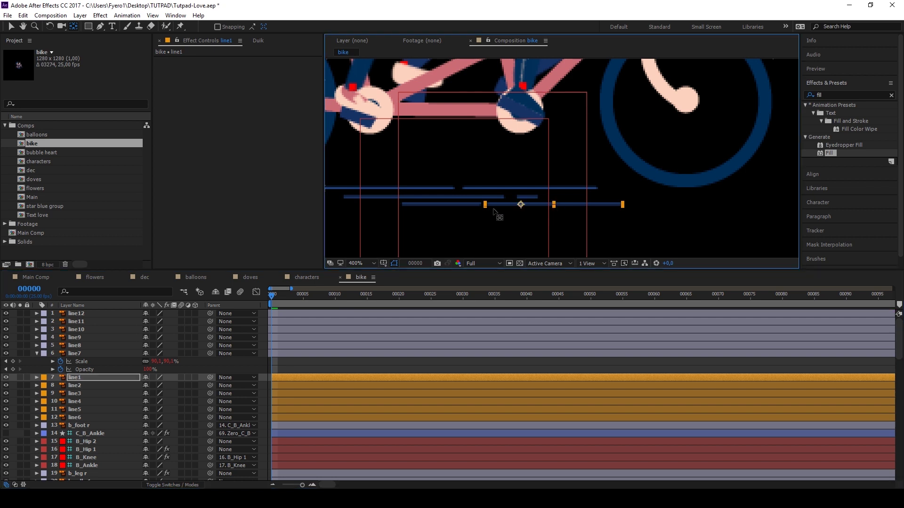
{"action": "key", "text": "ctrl+Down"}
{"action": "key", "text": "ctrl+Down"}
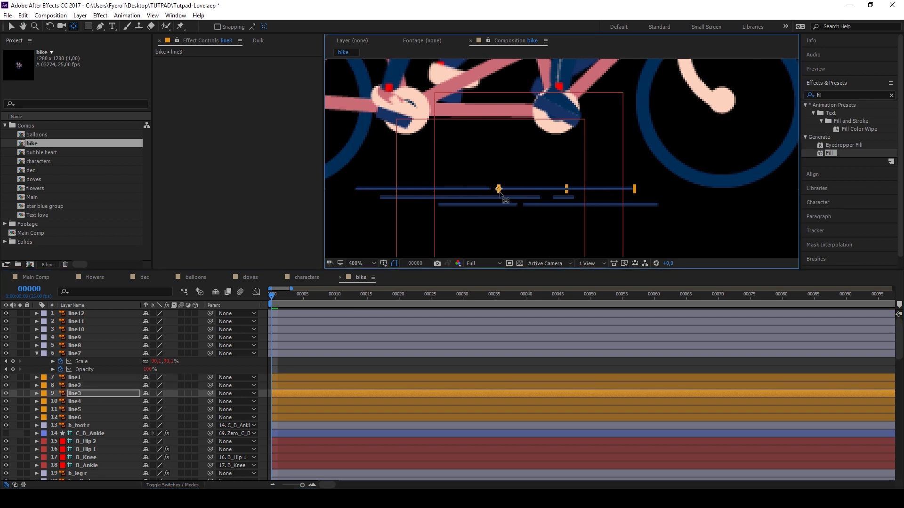
{"action": "key", "text": "ctrl+Down"}
{"action": "key", "text": "ctrl+Down"}
{"action": "key", "text": "ctrl+Down"}
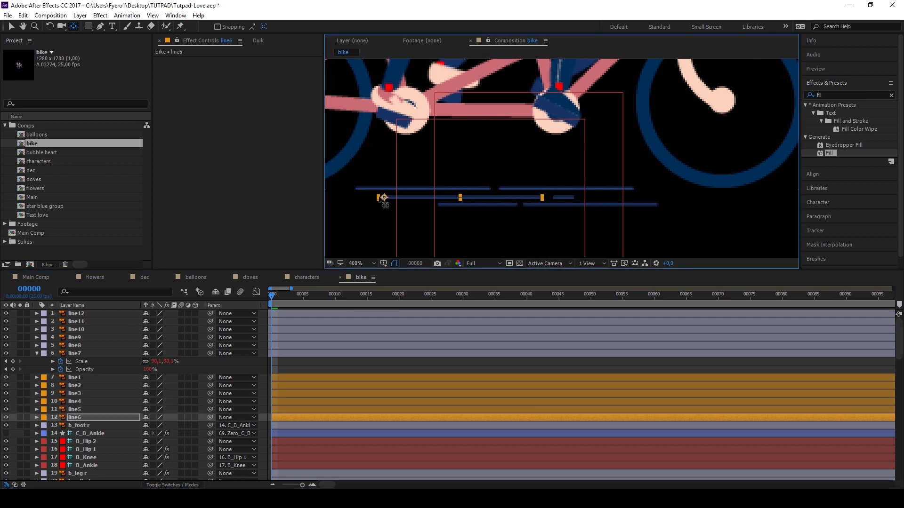
{"action": "key", "text": "ctrl+Up"}
{"action": "key", "text": "ctrl+Up"}
{"action": "key", "text": "ctrl+Up"}
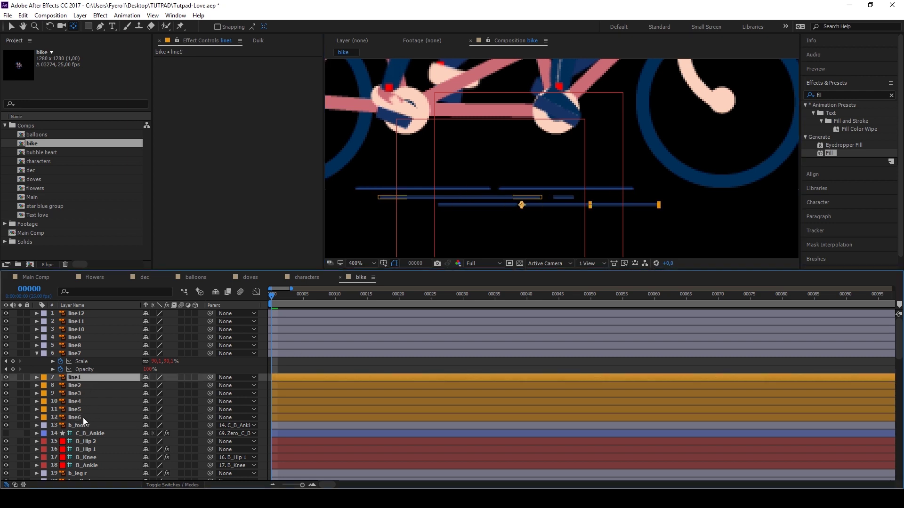
{"action": "left_click", "coordinate": [83, 417], "text": "shift"}
{"action": "left_click", "coordinate": [309, 375]}
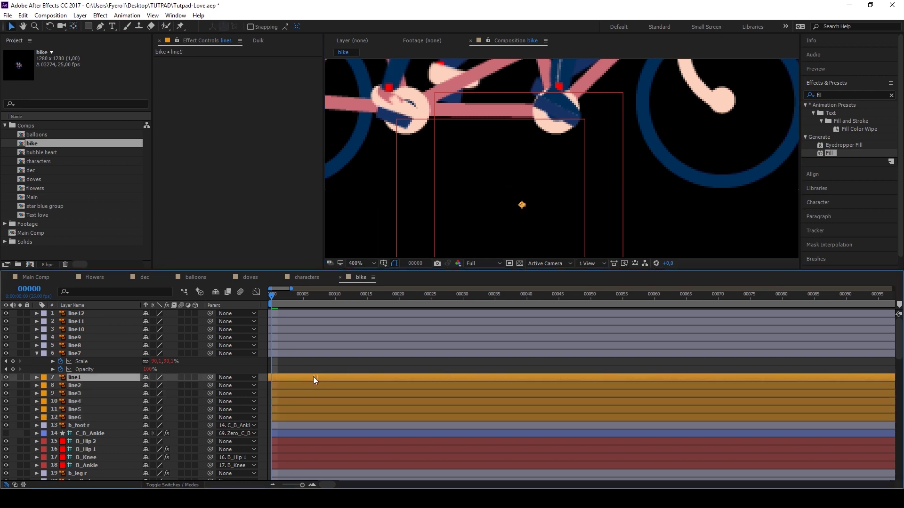
Step: Preview the bike animation, stop at frame 267, and switch to Main Comp
{"action": "key", "text": "space"}
{"action": "left_click", "coordinate": [292, 401]}
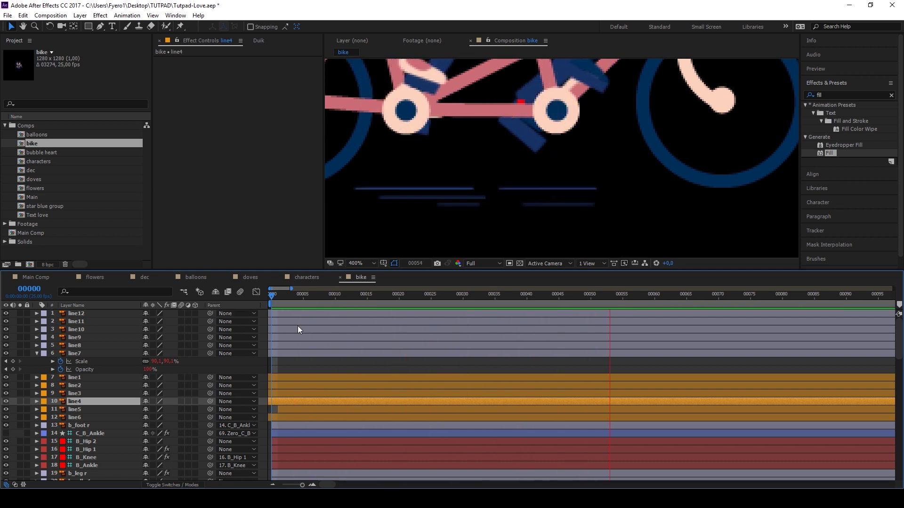
{"action": "scroll", "coordinate": [518, 207], "scroll_direction": "down", "scroll_amount": 2}
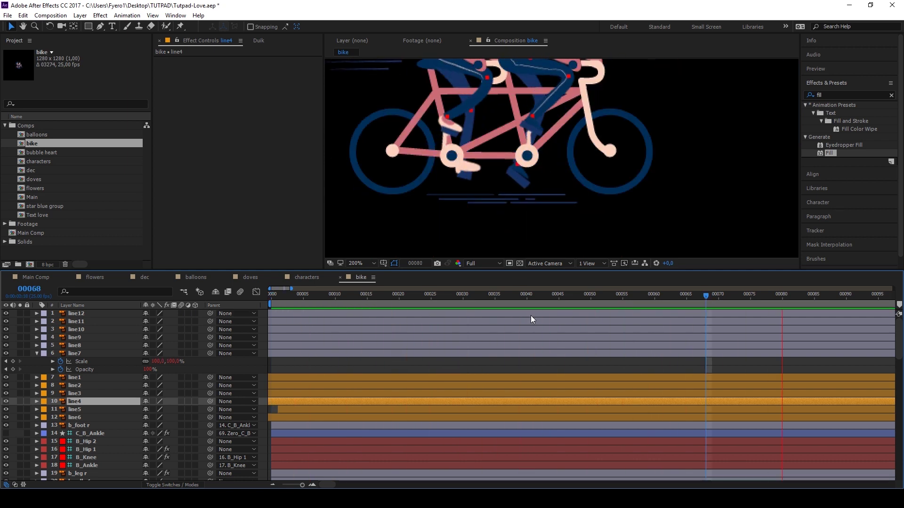
{"action": "left_click", "coordinate": [366, 401]}
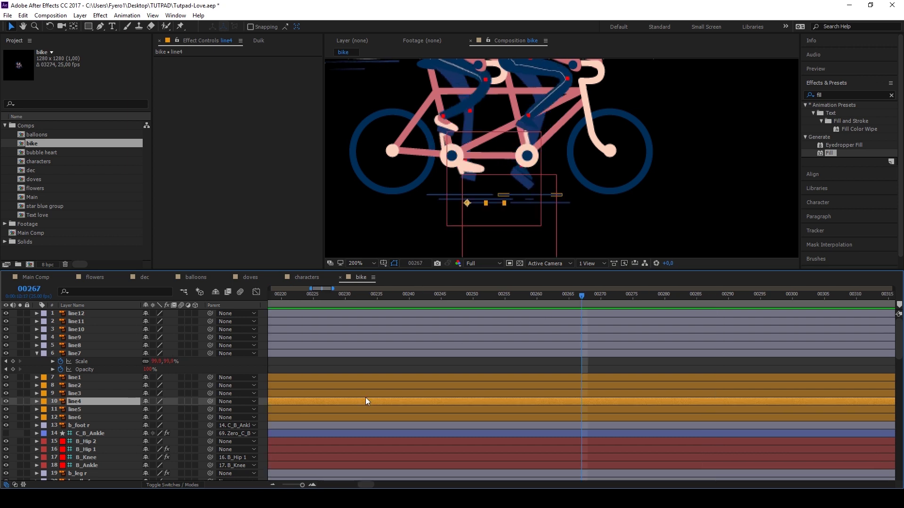
{"action": "left_click", "coordinate": [44, 277]}
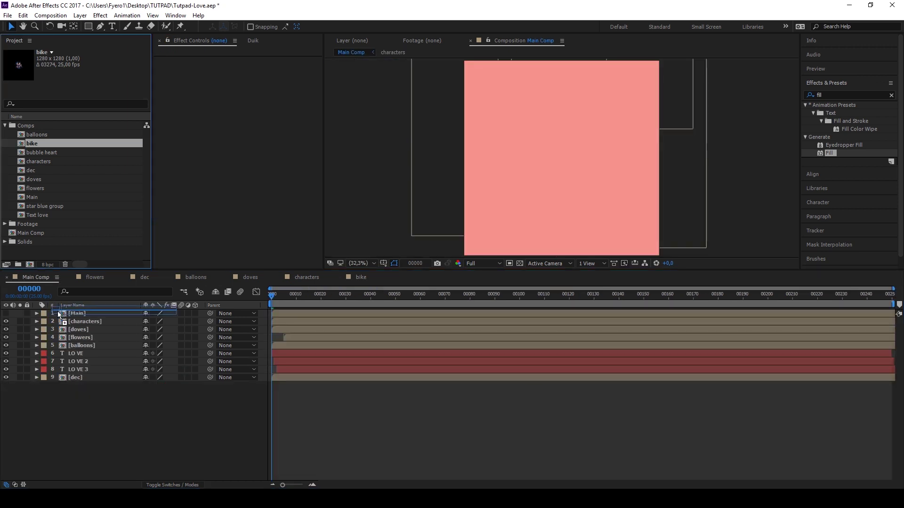
Step: Add the bike comp as Main Comp's second layer and start Position keyframing
{"action": "left_click_drag", "start_coordinate": [57, 311], "coordinate": [65, 318]}
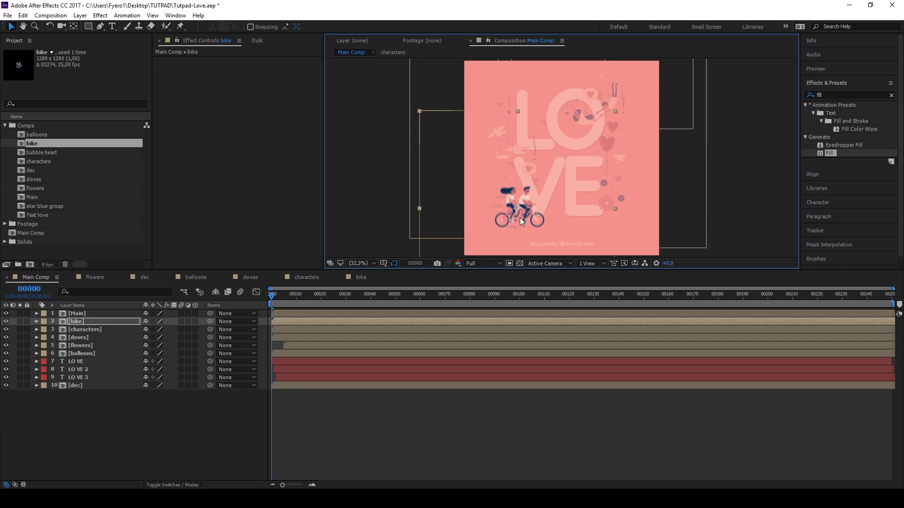
{"action": "scroll", "coordinate": [520, 218], "scroll_direction": "up", "scroll_amount": 4}
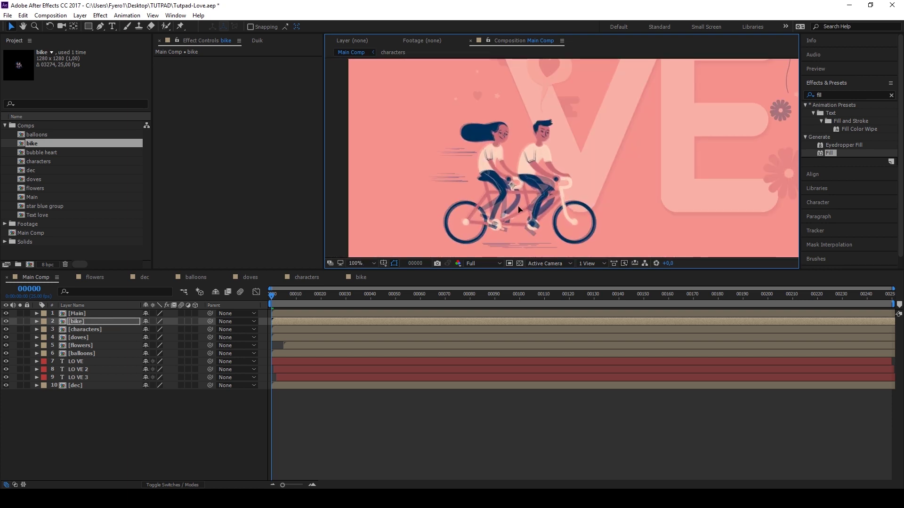
{"action": "key", "text": "p"}
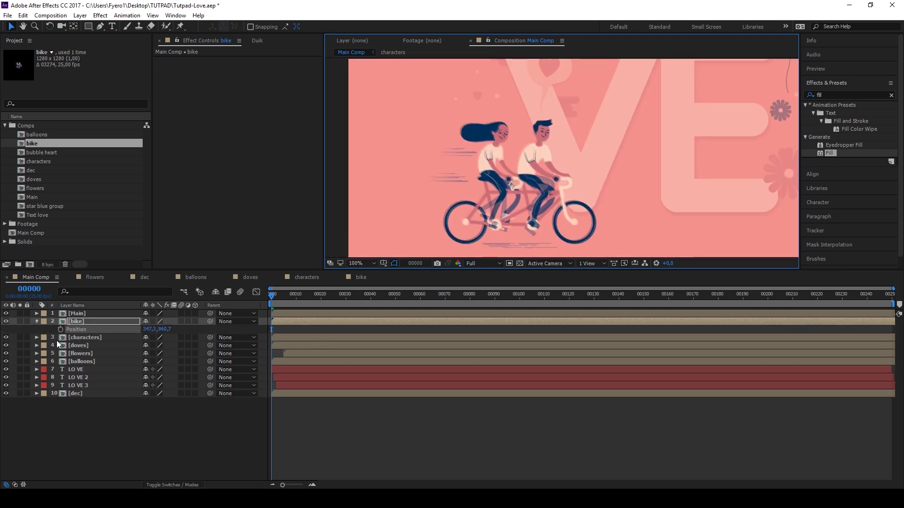
{"action": "left_click", "coordinate": [60, 329]}
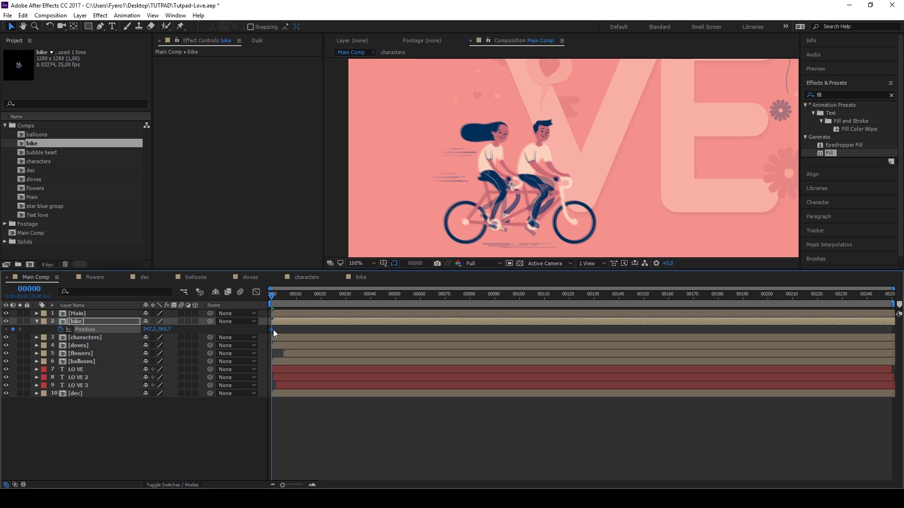
Step: Keyframe the bike from X -210.7 at frame 0 to 347.3 at frame 47, easing into the stop
{"action": "left_click_drag", "start_coordinate": [273, 329], "coordinate": [299, 327]}
{"action": "left_click_drag", "start_coordinate": [386, 323], "coordinate": [391, 323]}
{"action": "scroll", "coordinate": [504, 200], "scroll_direction": "down", "scroll_amount": 2}
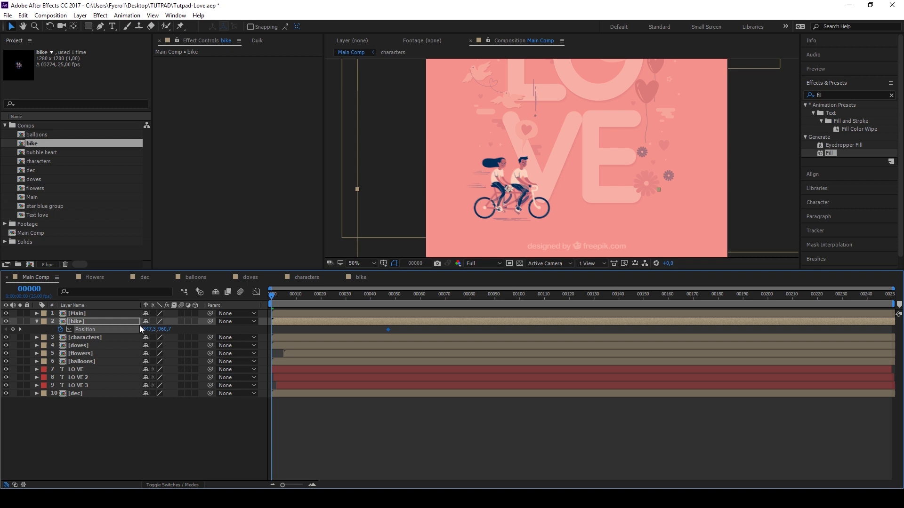
{"action": "left_click_drag", "start_coordinate": [154, 331], "coordinate": [117, 329]}
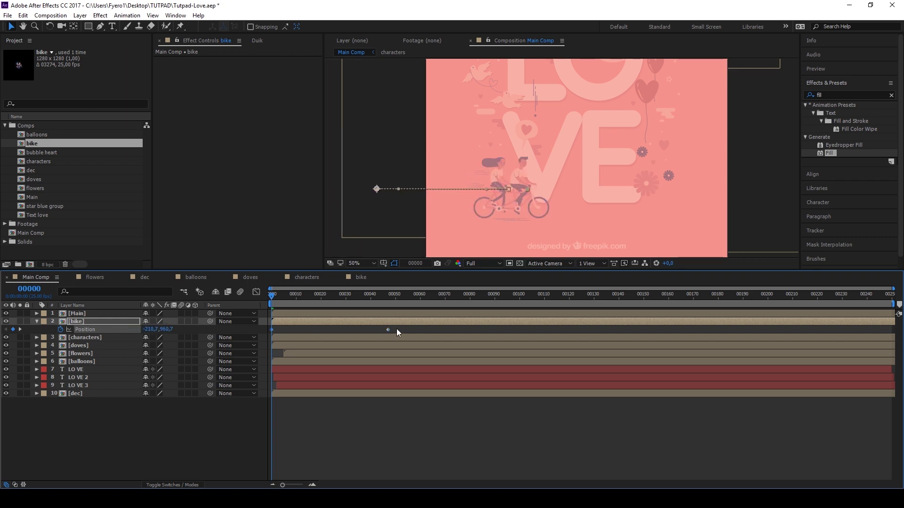
{"action": "left_click_drag", "start_coordinate": [396, 329], "coordinate": [263, 312]}
{"action": "left_click", "coordinate": [256, 292]}
{"action": "mouse_move", "coordinate": [388, 322]}
{"action": "left_mouse_down"}
{"action": "mouse_move", "coordinate": [388, 454]}
{"action": "mouse_move", "coordinate": [329, 455]}
{"action": "left_mouse_up"}
{"action": "key", "text": "space"}
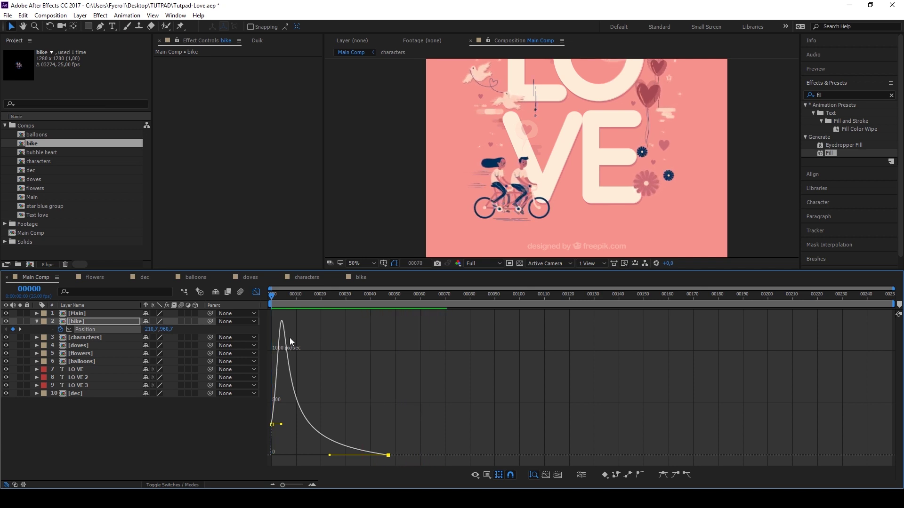
{"action": "left_click", "coordinate": [256, 292]}
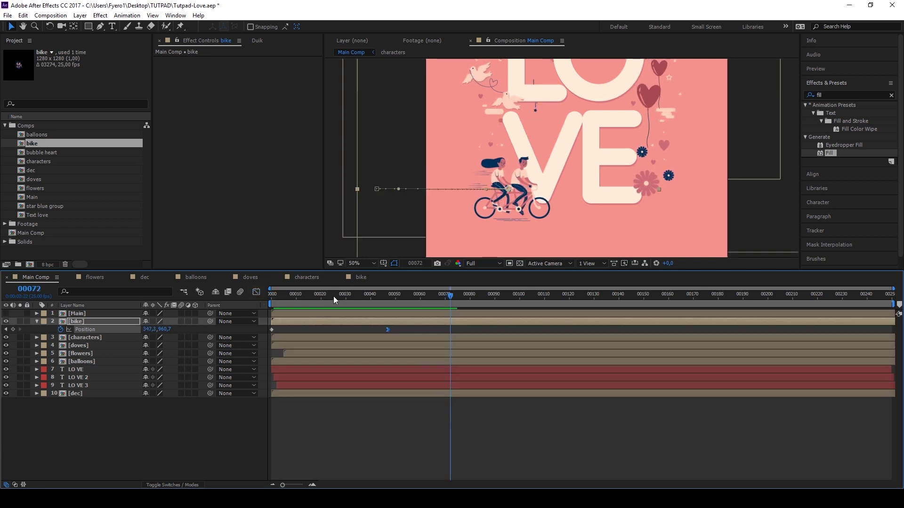
{"action": "key", "text": "Home"}
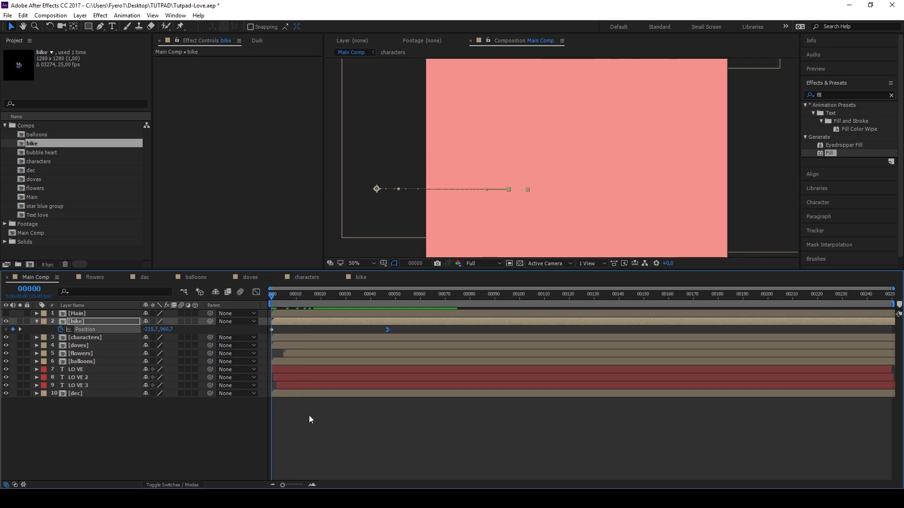
{"action": "scroll", "coordinate": [494, 205], "scroll_direction": "down", "scroll_amount": 2}
{"action": "key", "text": "space"}
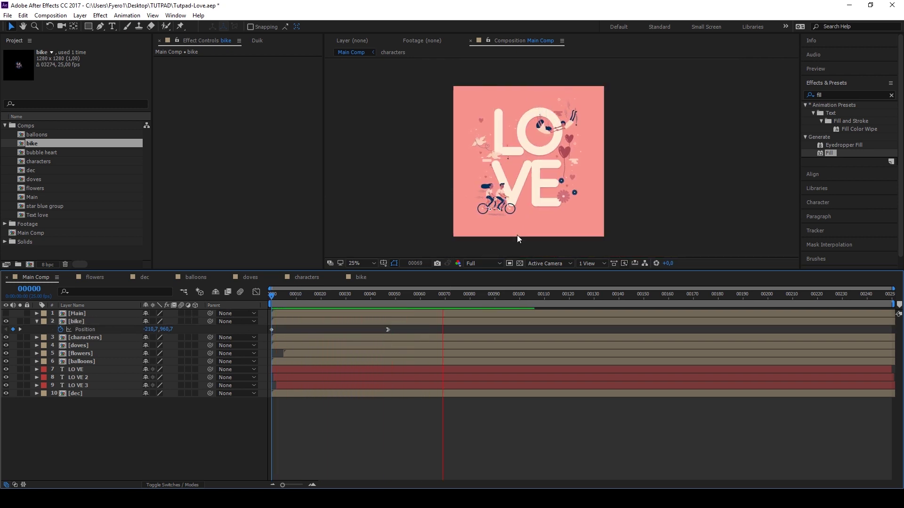
{"action": "scroll", "coordinate": [514, 216], "scroll_direction": "up", "scroll_amount": 2}
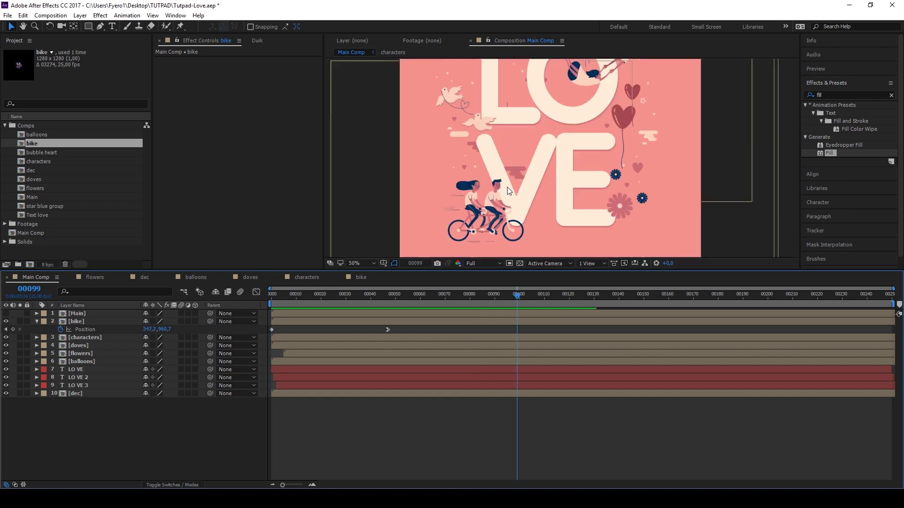
Step: Open the bubble heart composition and look over its heart, bubble and shadow layers
{"action": "double_click", "coordinate": [37, 153]}
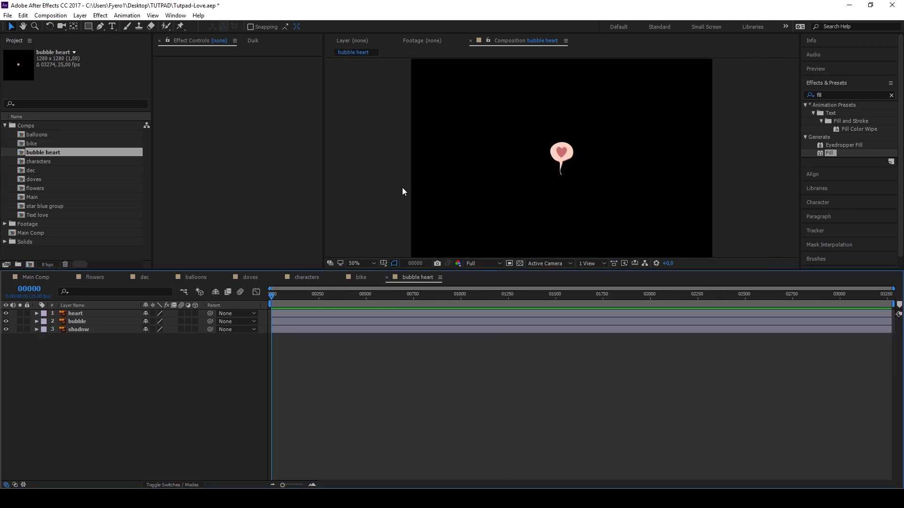
{"action": "scroll", "coordinate": [567, 170], "scroll_direction": "up", "scroll_amount": 1}
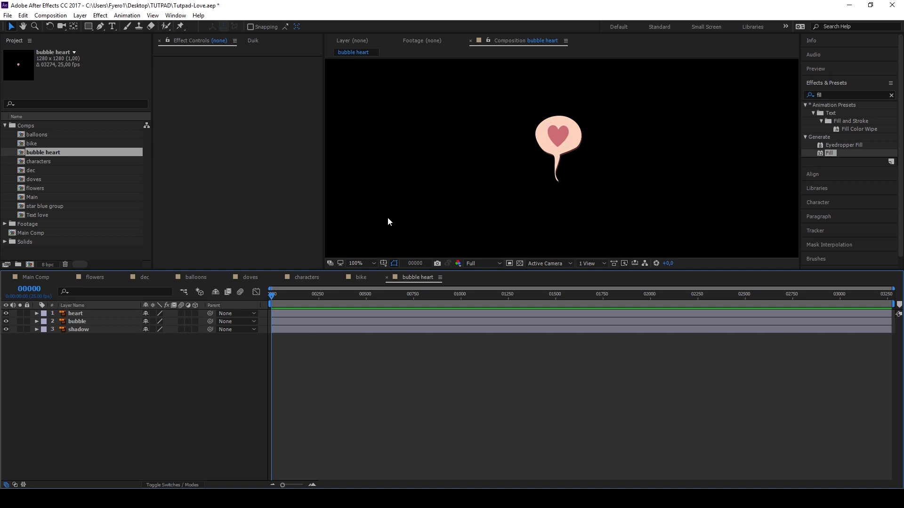
{"action": "left_click", "coordinate": [95, 277]}
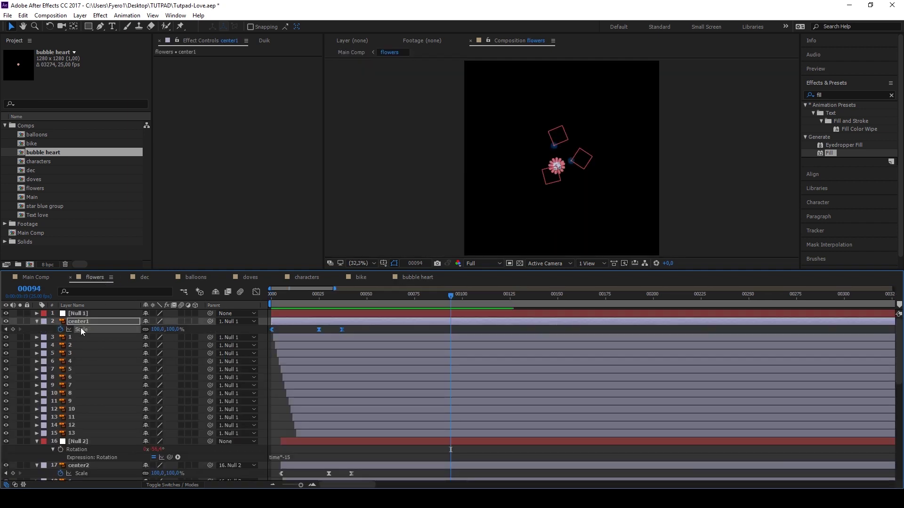
{"action": "left_click", "coordinate": [418, 277]}
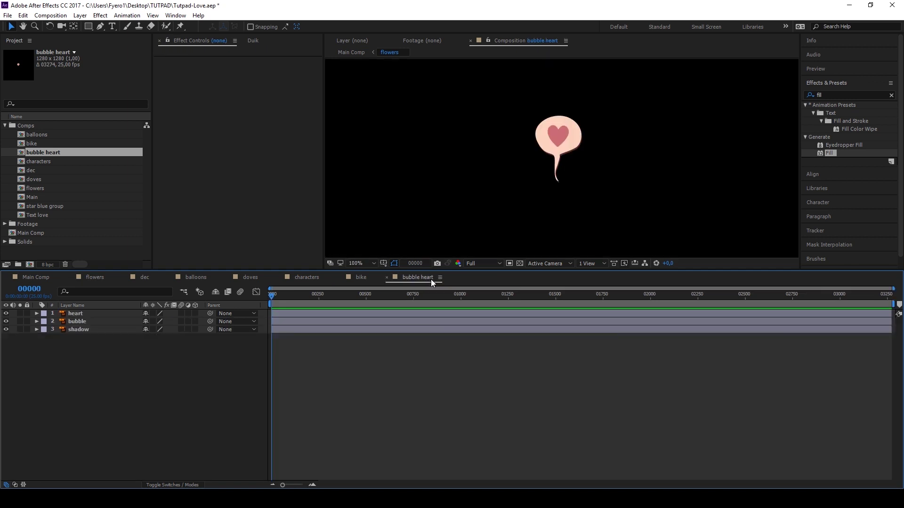
{"action": "left_click", "coordinate": [275, 315]}
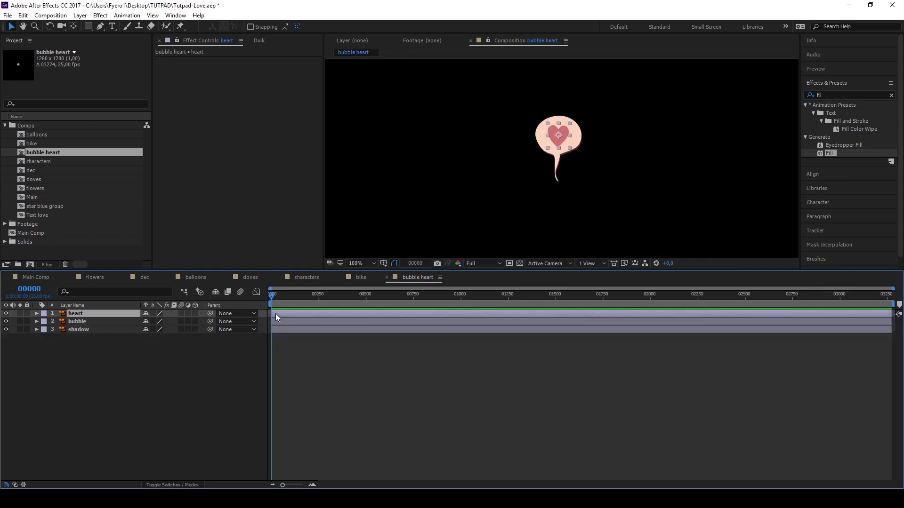
{"action": "key", "text": "Return"}
{"action": "left_click", "coordinate": [134, 318]}
{"action": "left_click", "coordinate": [102, 330]}
{"action": "key", "text": "Return"}
Step: Parent the heart layer to the bubble layer
{"action": "left_click", "coordinate": [388, 294]}
{"action": "key", "text": "y"}
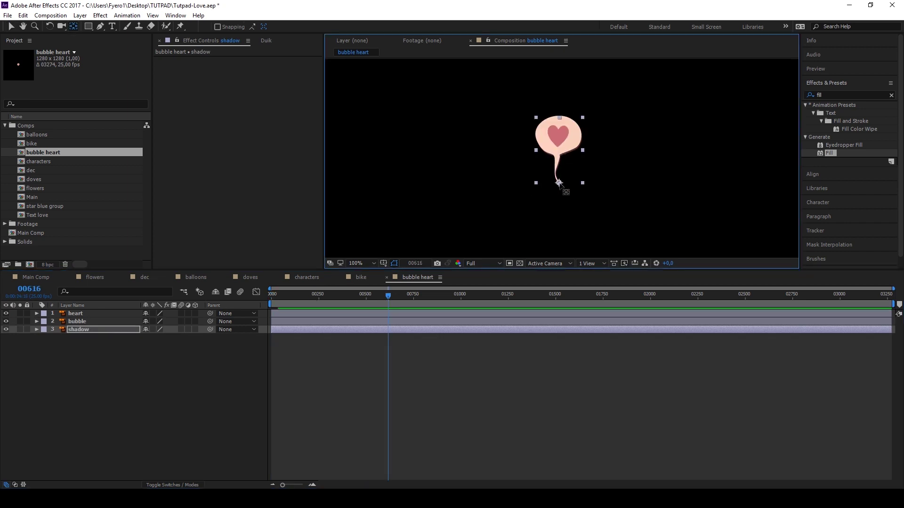
{"action": "left_click", "coordinate": [559, 147]}
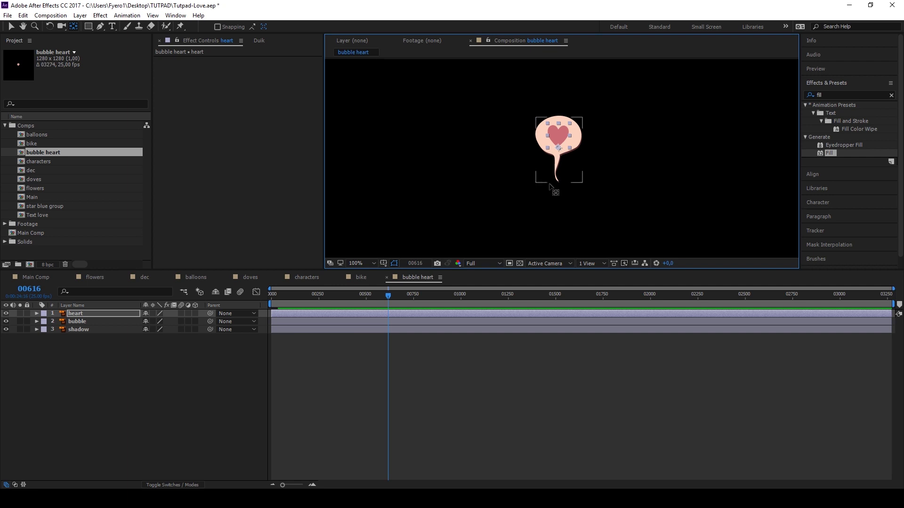
{"action": "left_click_drag", "start_coordinate": [209, 314], "coordinate": [107, 321]}
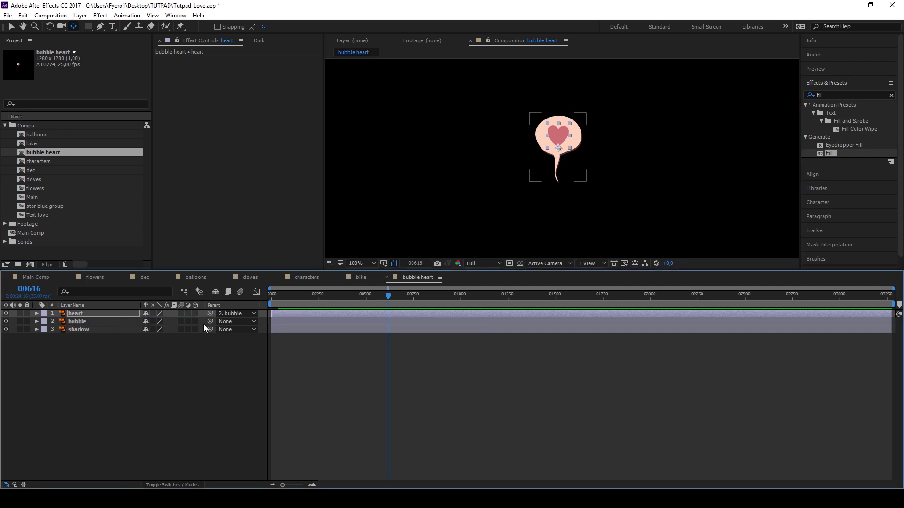
Step: Make the shadow layer start a few frames later, then return to Main Comp
{"action": "key", "text": "Home"}
{"action": "key", "text": "semicolon"}
{"action": "left_click_drag", "start_coordinate": [272, 330], "coordinate": [281, 330]}
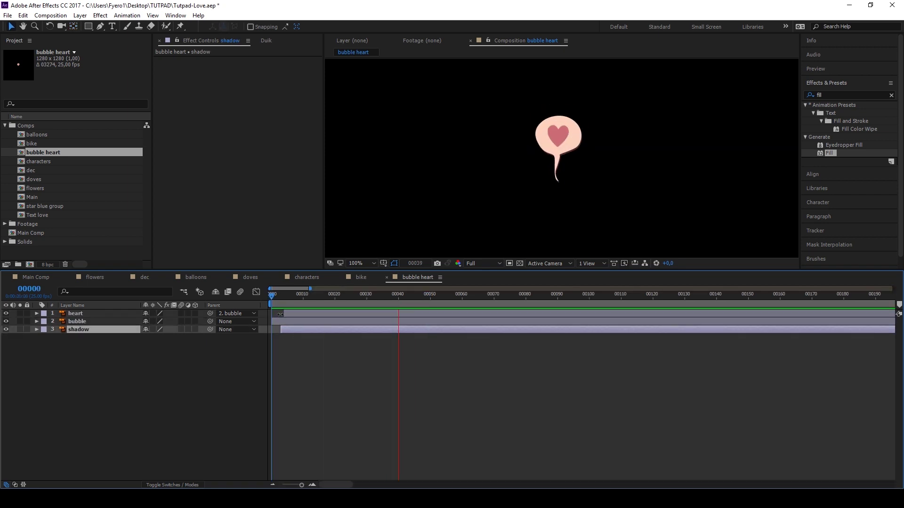
{"action": "key", "text": "space"}
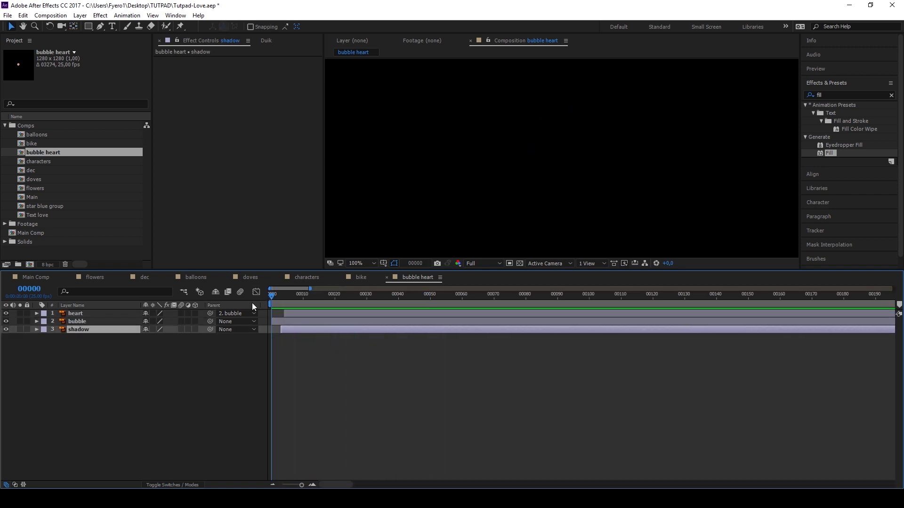
{"action": "left_click", "coordinate": [30, 278]}
Step: Place the bubble heart comp into Main Comp and parent it, tilted 10°, to the bike layer
{"action": "left_click", "coordinate": [84, 314]}
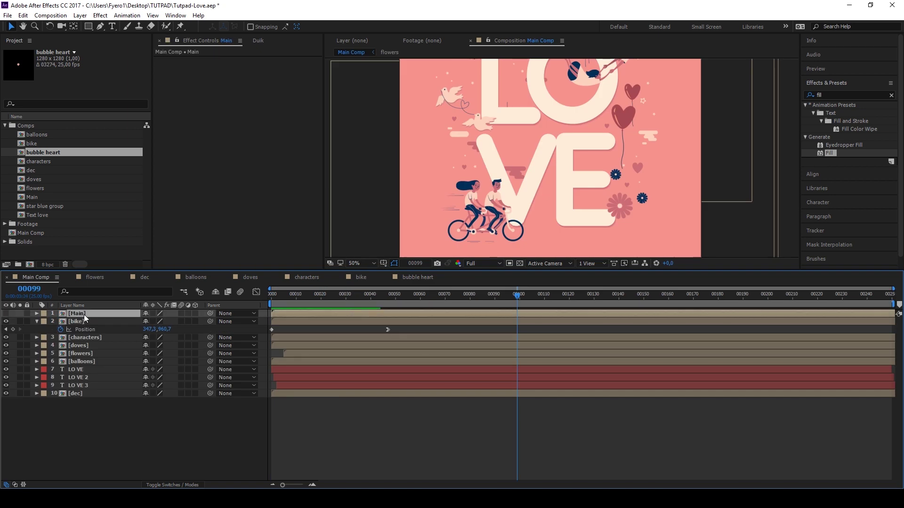
{"action": "left_click_drag", "start_coordinate": [42, 152], "coordinate": [280, 318]}
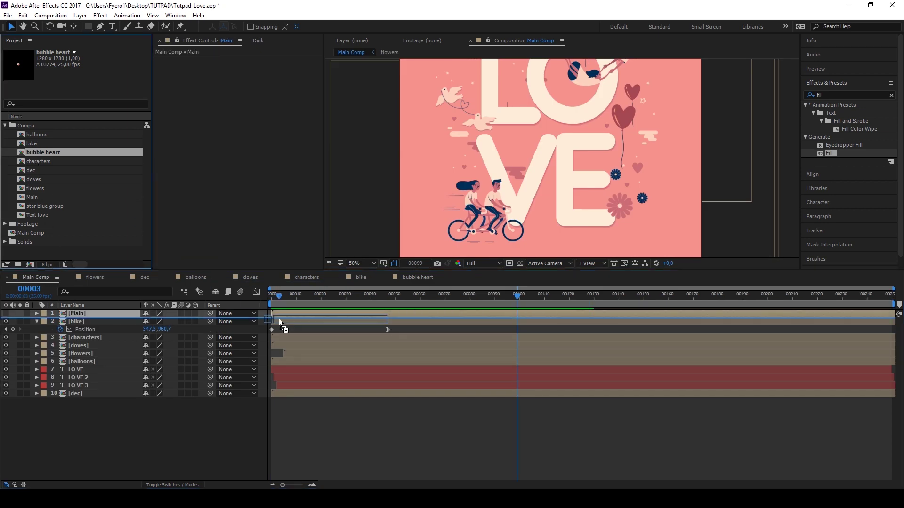
{"action": "scroll", "coordinate": [498, 161], "scroll_direction": "up", "scroll_amount": 2}
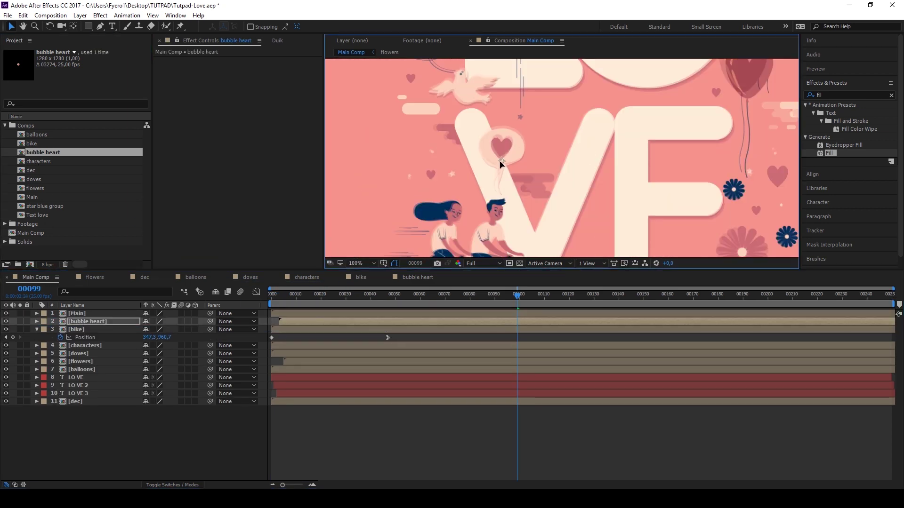
{"action": "key", "text": "r"}
{"action": "left_click_drag", "start_coordinate": [210, 321], "coordinate": [120, 338]}
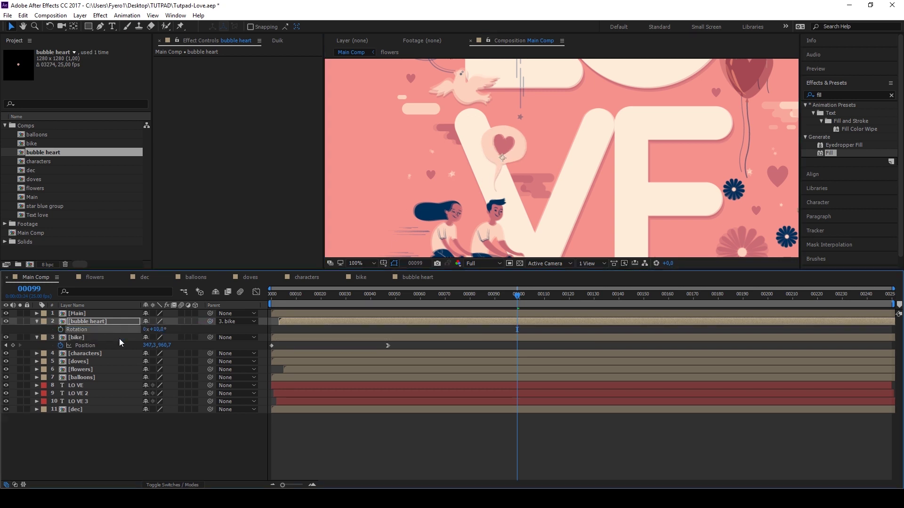
Step: Duplicate the bubble heart, straighten the copy to 0°, and parent it to characters
{"action": "key", "text": "ctrl+d"}
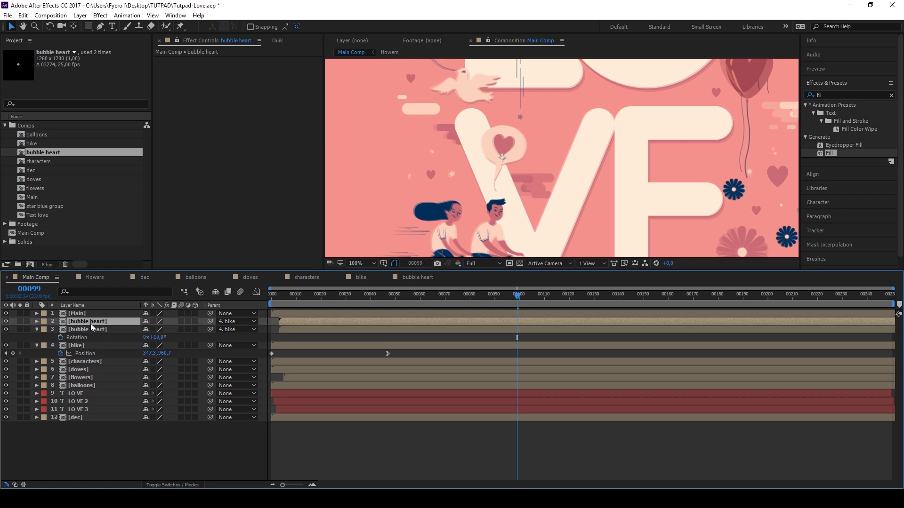
{"action": "scroll", "coordinate": [448, 151], "scroll_direction": "down", "scroll_amount": 2}
{"action": "scroll", "coordinate": [452, 150], "scroll_direction": "down", "scroll_amount": 2}
{"action": "scroll", "coordinate": [466, 144], "scroll_direction": "up", "scroll_amount": 2}
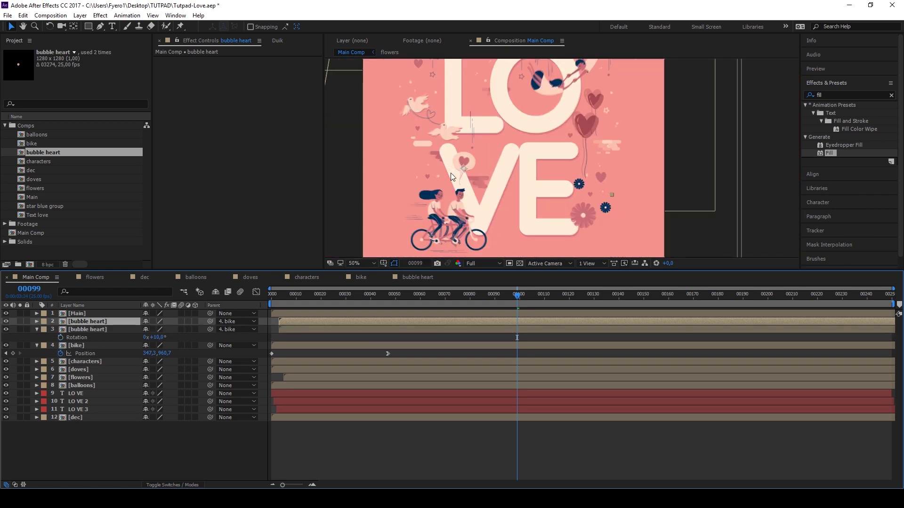
{"action": "scroll", "coordinate": [473, 166], "scroll_direction": "up", "scroll_amount": 2}
{"action": "scroll", "coordinate": [564, 95], "scroll_direction": "up", "scroll_amount": 2}
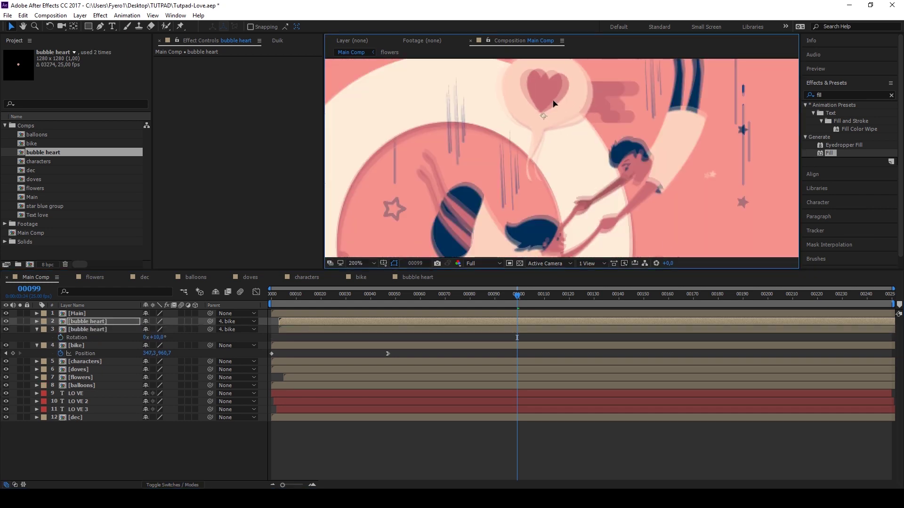
{"action": "key", "text": "r"}
{"action": "left_click_drag", "start_coordinate": [162, 331], "coordinate": [158, 330]}
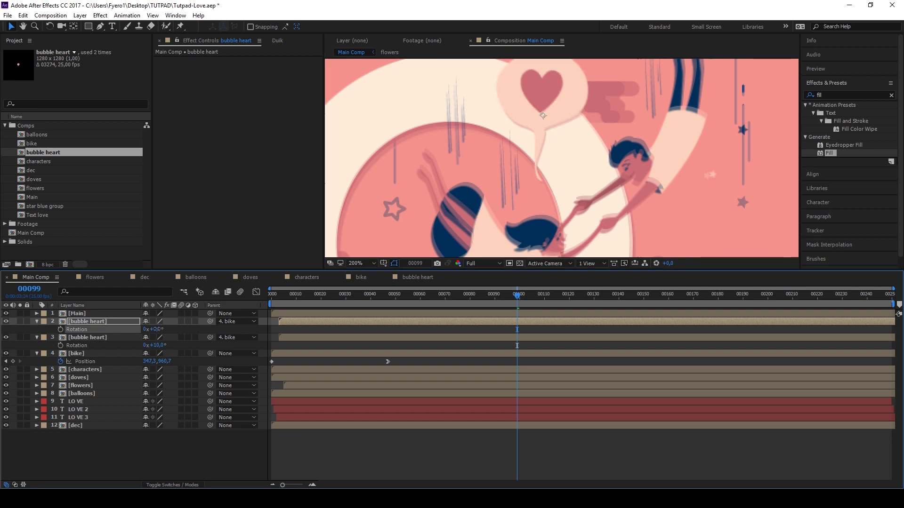
{"action": "left_click_drag", "start_coordinate": [210, 321], "coordinate": [115, 369]}
Step: Fit the composition in the viewer and preview the animation from the first frame
{"action": "key", "text": "shift+slash"}
{"action": "key", "text": "Home"}
{"action": "left_click", "coordinate": [321, 457]}
{"action": "key", "text": "space"}
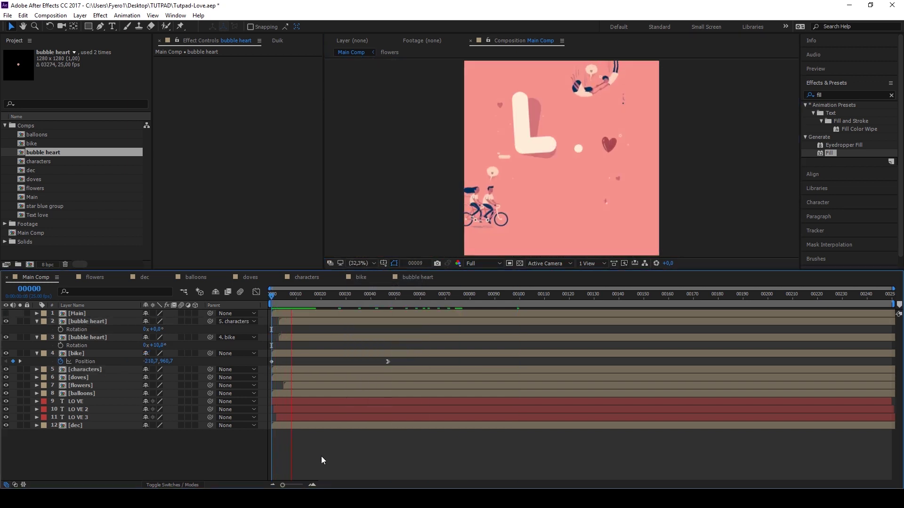